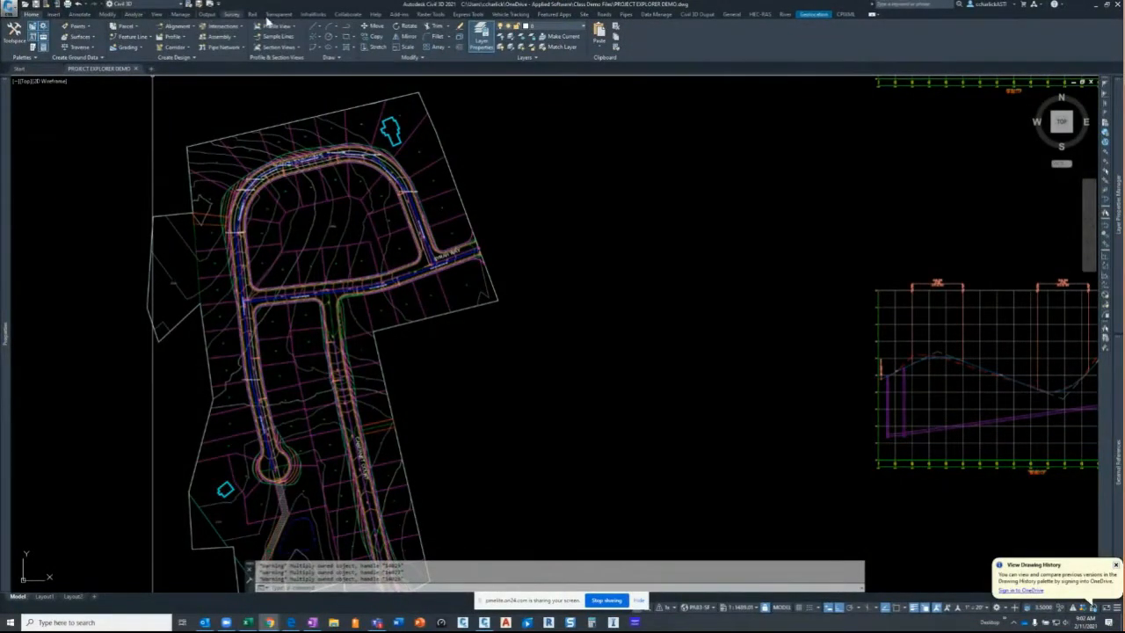
Step: Launch Project Explorer for the open drawing
{"action": "left_click", "coordinate": [396, 14]}
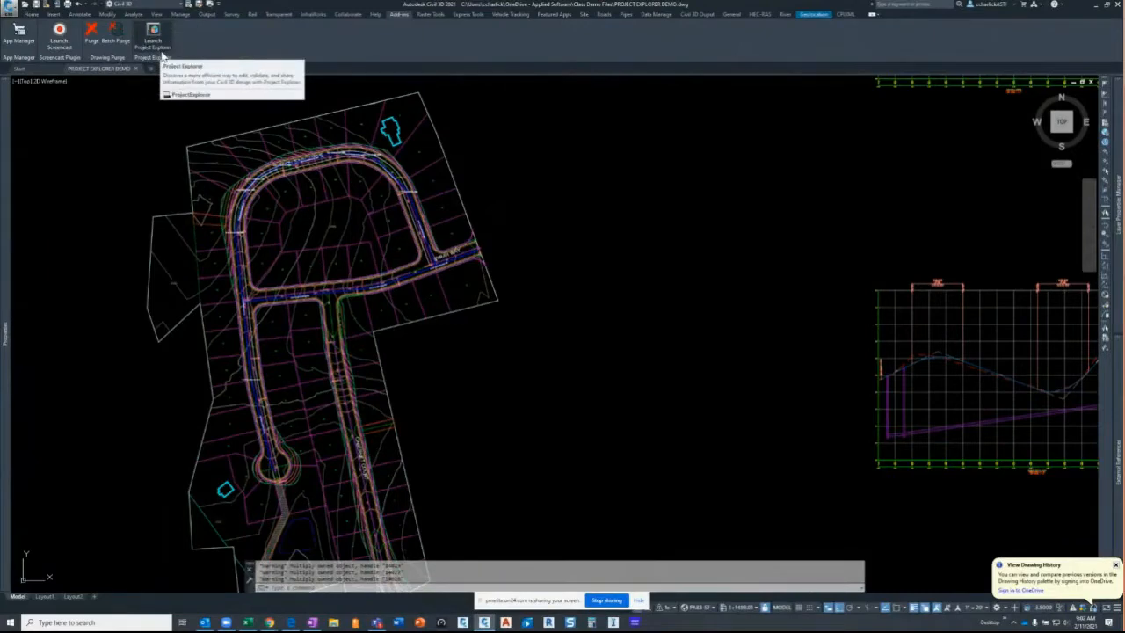
{"action": "left_click", "coordinate": [161, 55]}
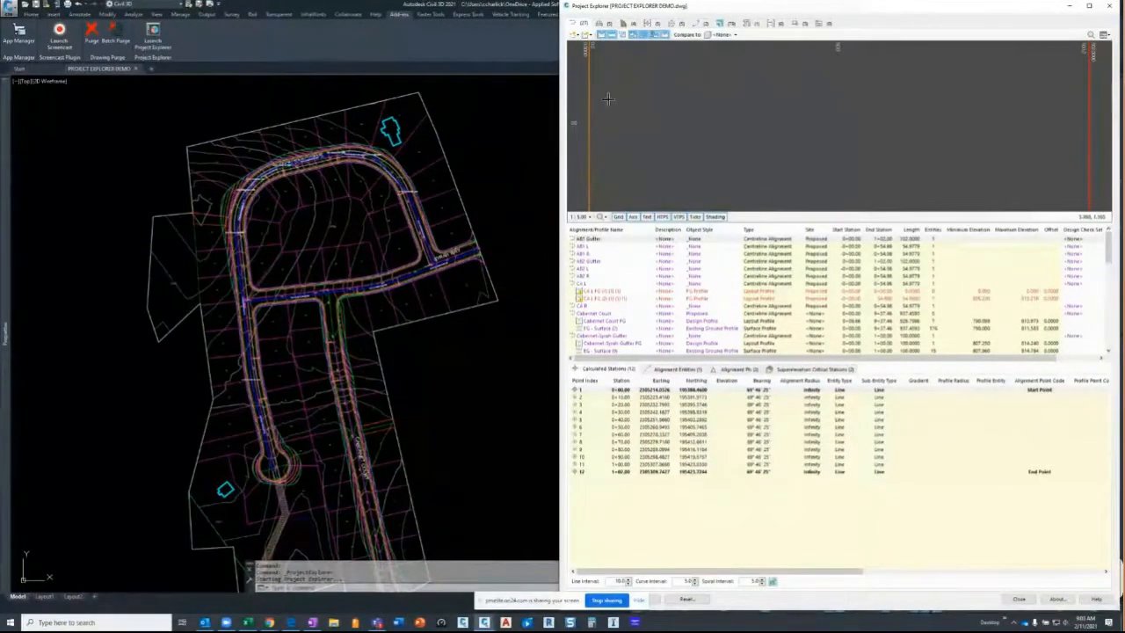
{"action": "key", "text": "ctrl"}
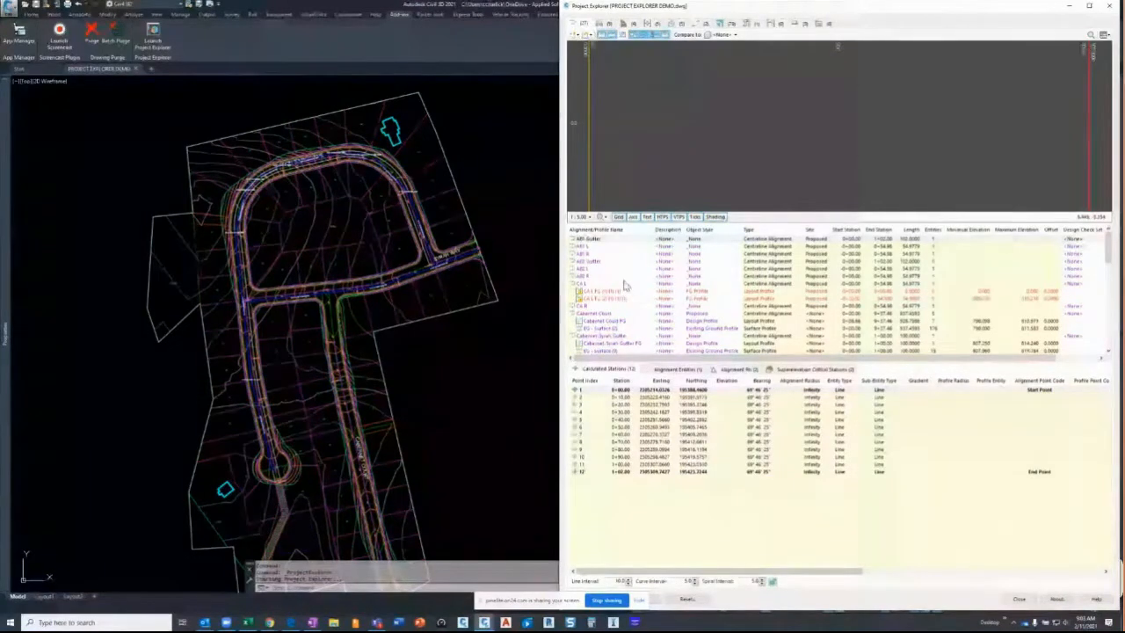
Step: Select the Frontenac Drive alignment to show its calculated stations
{"action": "scroll", "coordinate": [624, 286], "scroll_direction": "down", "scroll_amount": 4}
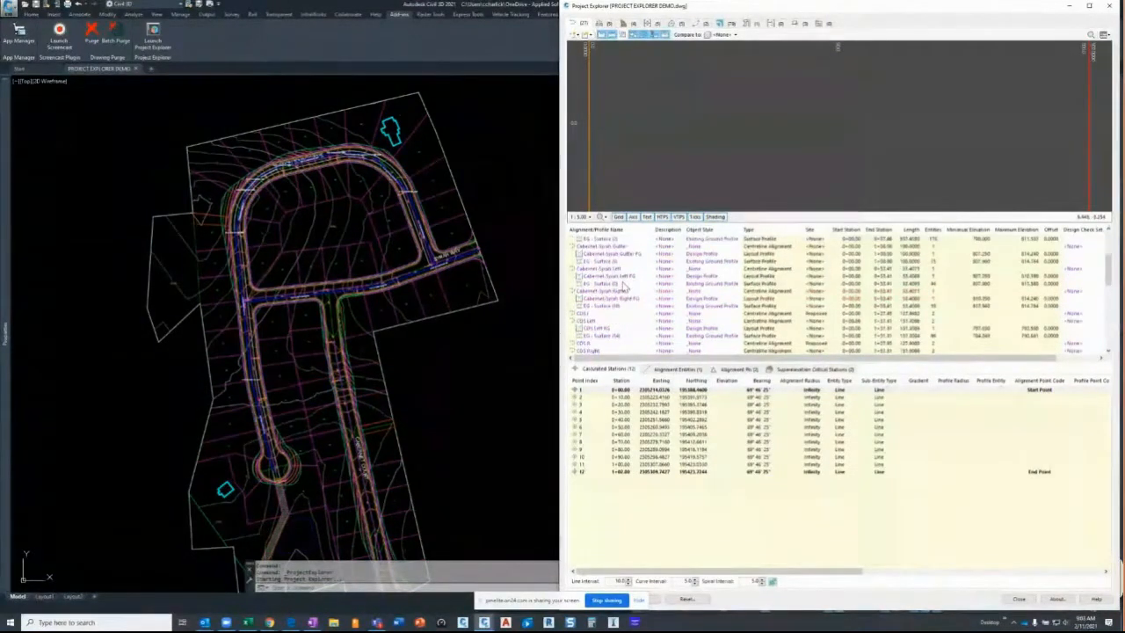
{"action": "scroll", "coordinate": [623, 286], "scroll_direction": "down", "scroll_amount": 2}
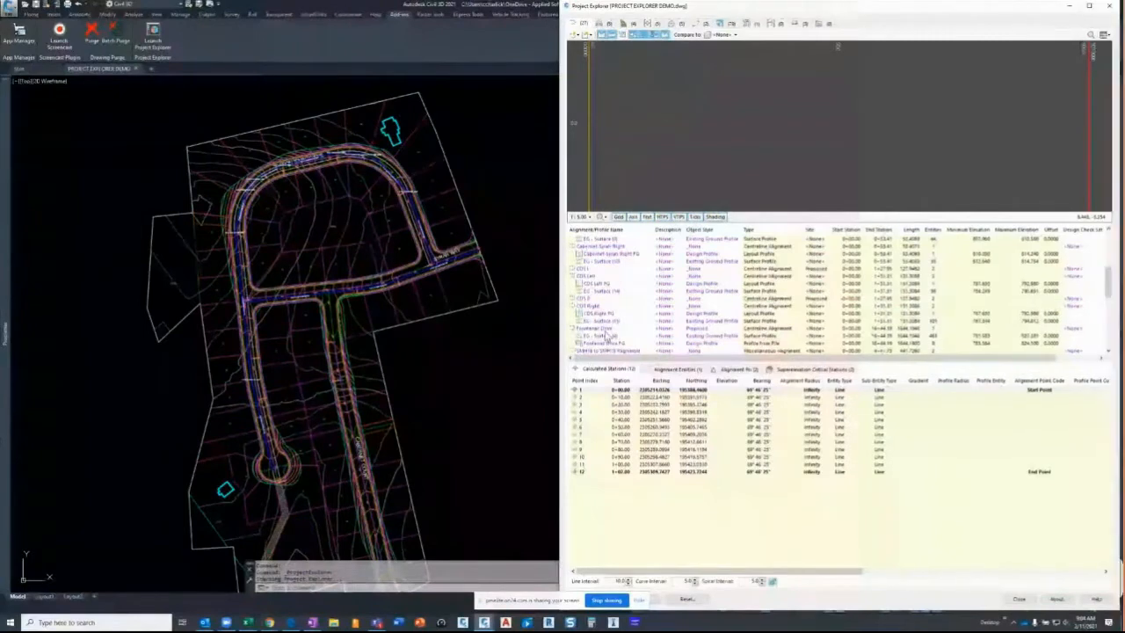
{"action": "left_click", "coordinate": [604, 331]}
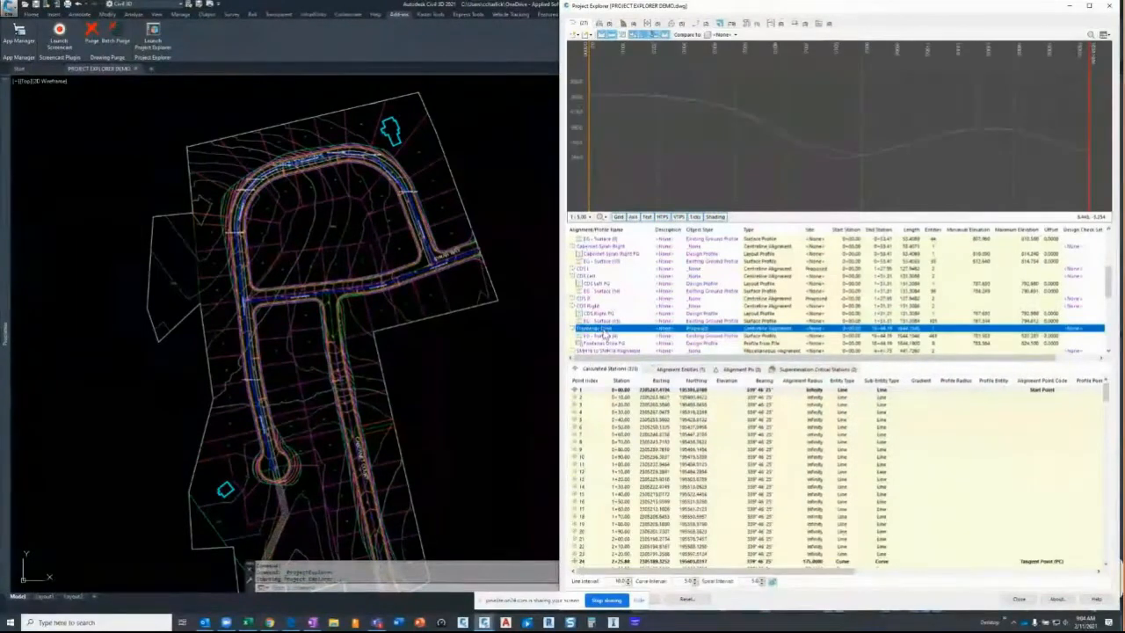
{"action": "scroll", "coordinate": [606, 333], "scroll_direction": "down", "scroll_amount": 1}
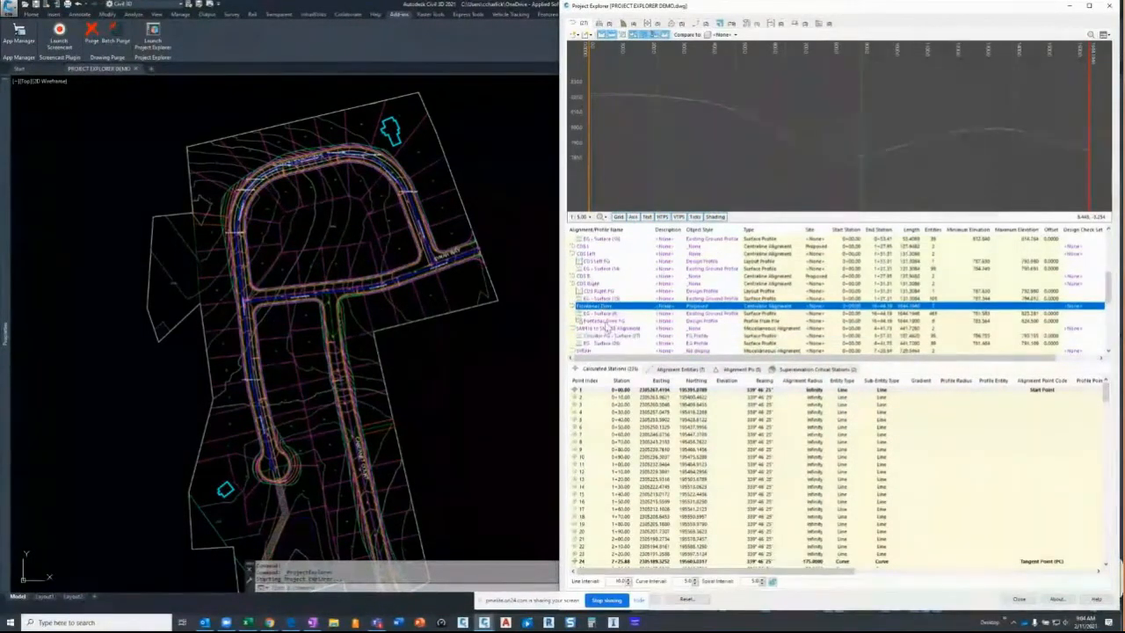
Step: View Frontenac Drive's existing ground surface profile and its Frontenac Drive FG design profile in turn
{"action": "left_click", "coordinate": [613, 314]}
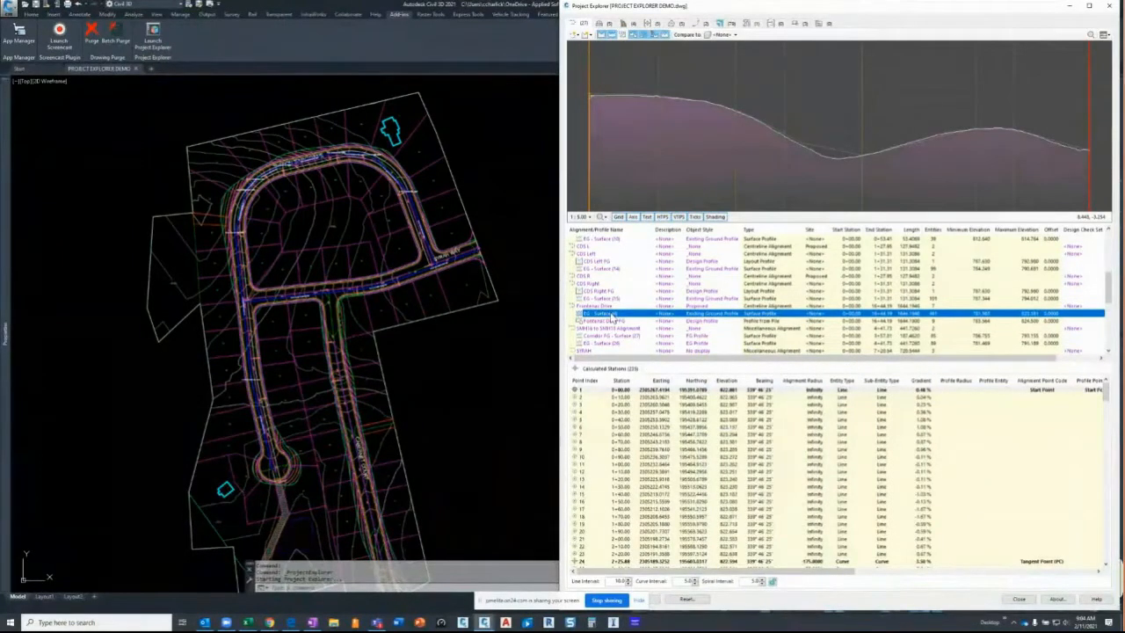
{"action": "left_click", "coordinate": [607, 321]}
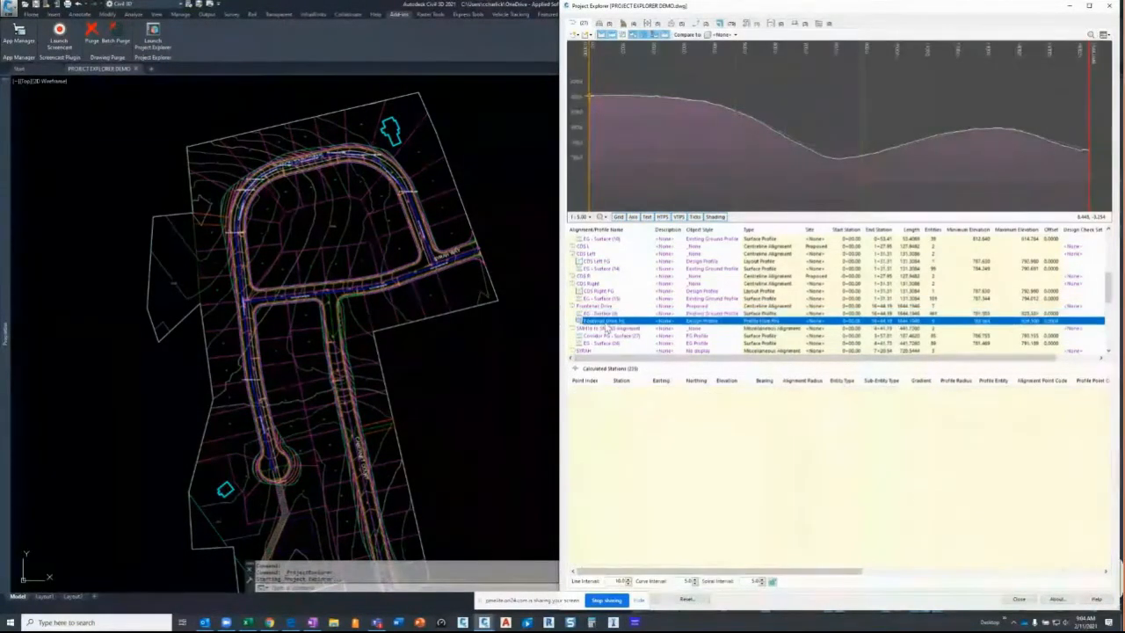
{"action": "left_click", "coordinate": [605, 315]}
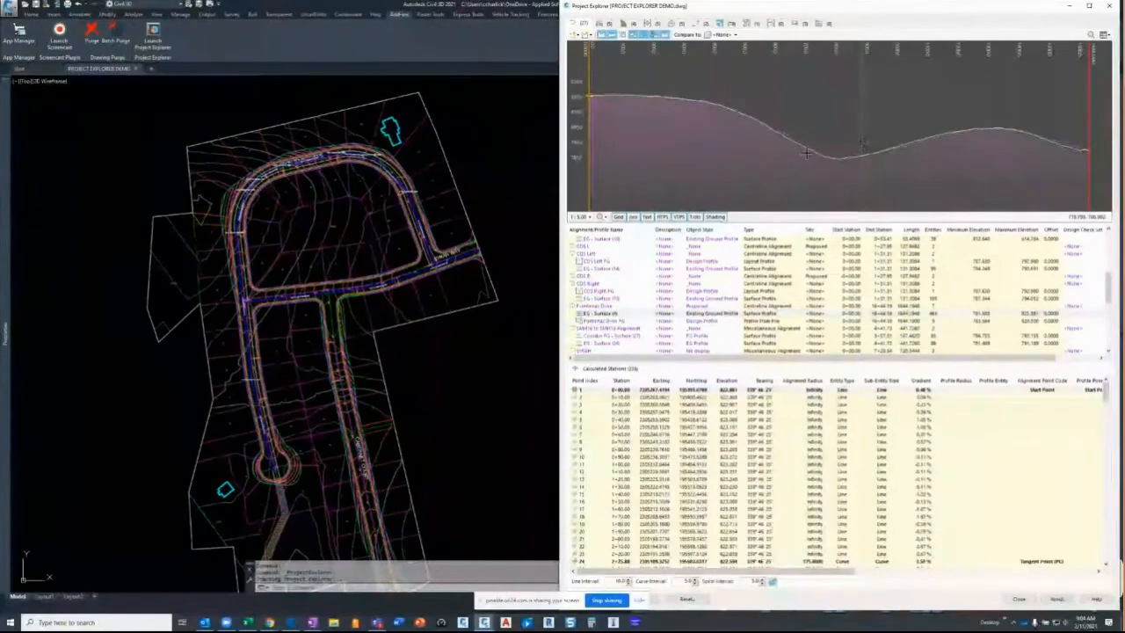
{"action": "left_click", "coordinate": [621, 322]}
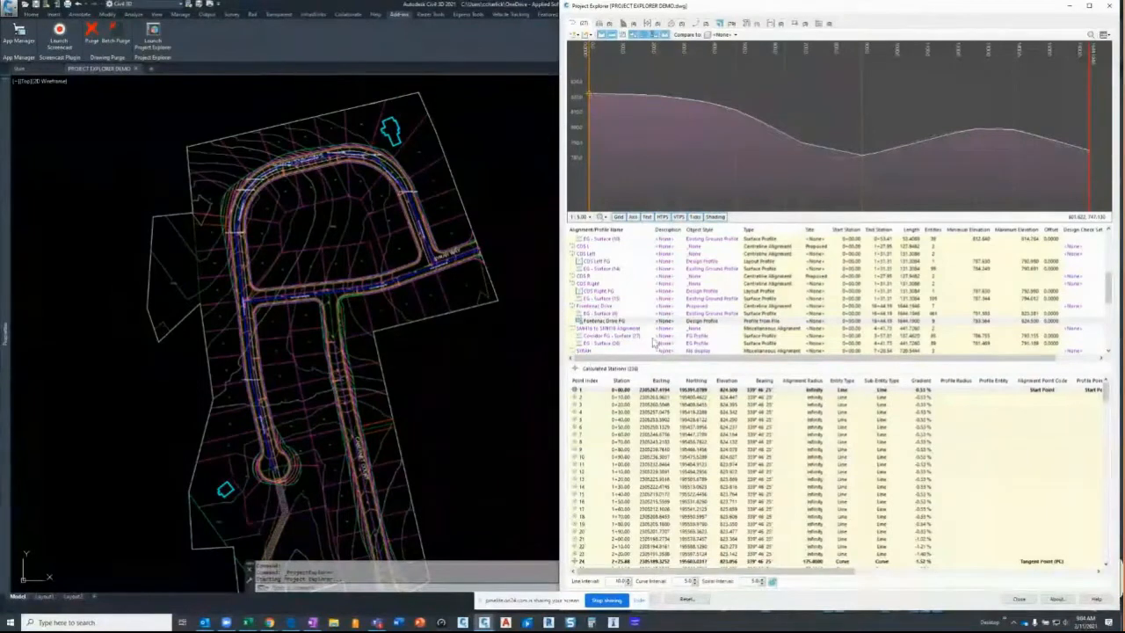
Step: Select Frontenac Drive's EG - Surface profile and set Frontenac Drive FG as its comparison object
{"action": "left_click", "coordinate": [607, 315]}
{"action": "key", "text": "ctrl"}
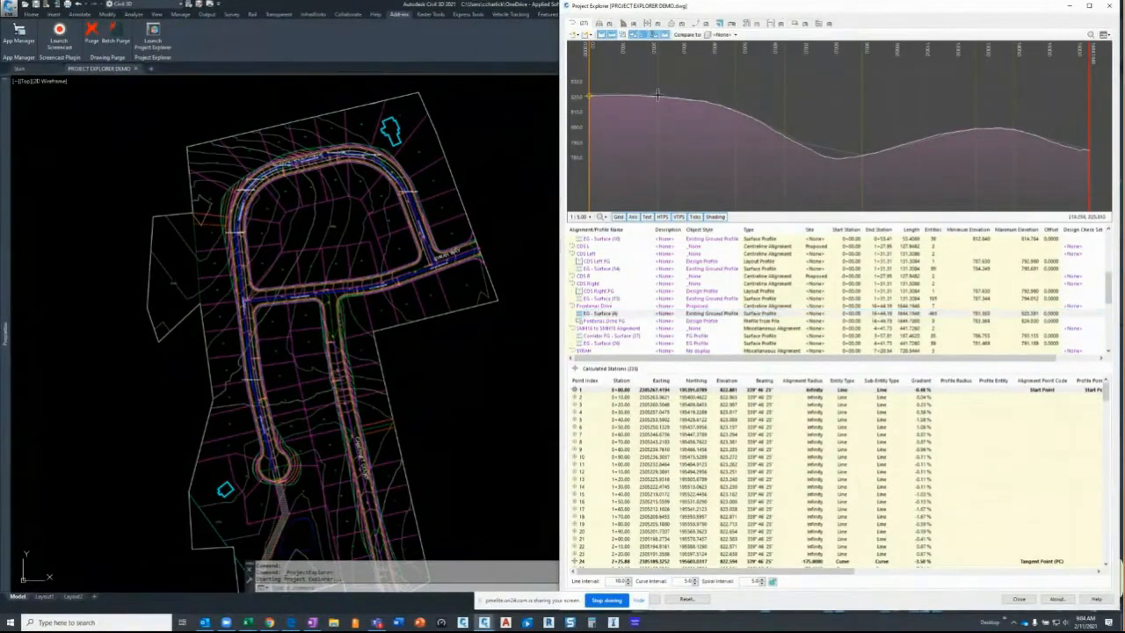
{"action": "key", "text": "ctrl"}
{"action": "key", "text": "ctrl"}
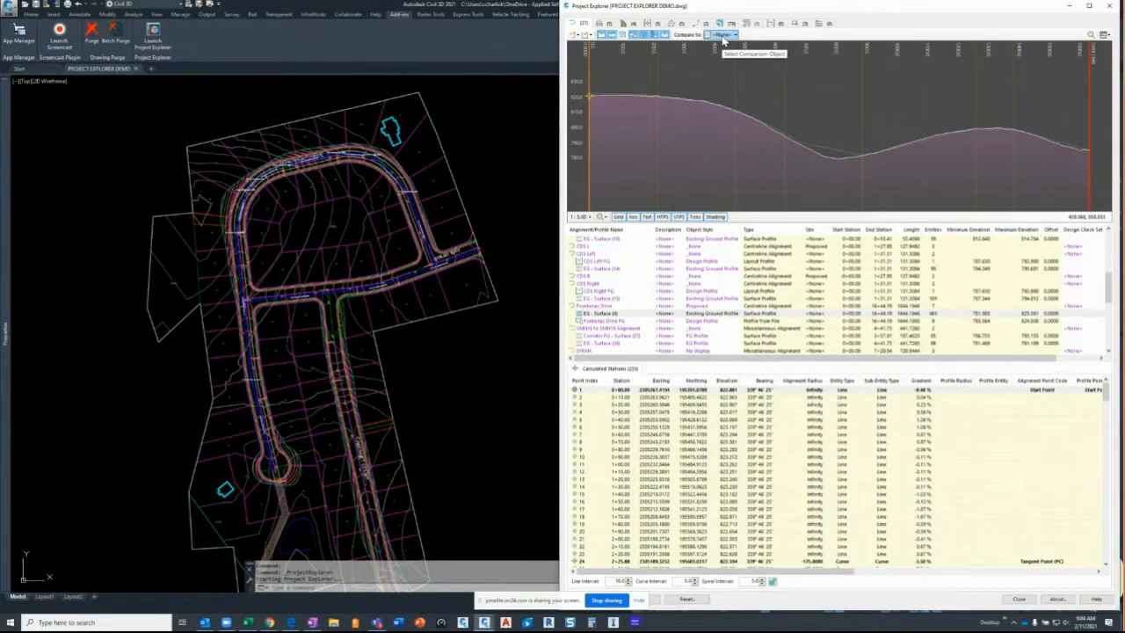
{"action": "left_click", "coordinate": [724, 37]}
{"action": "mouse_move", "coordinate": [736, 70]}
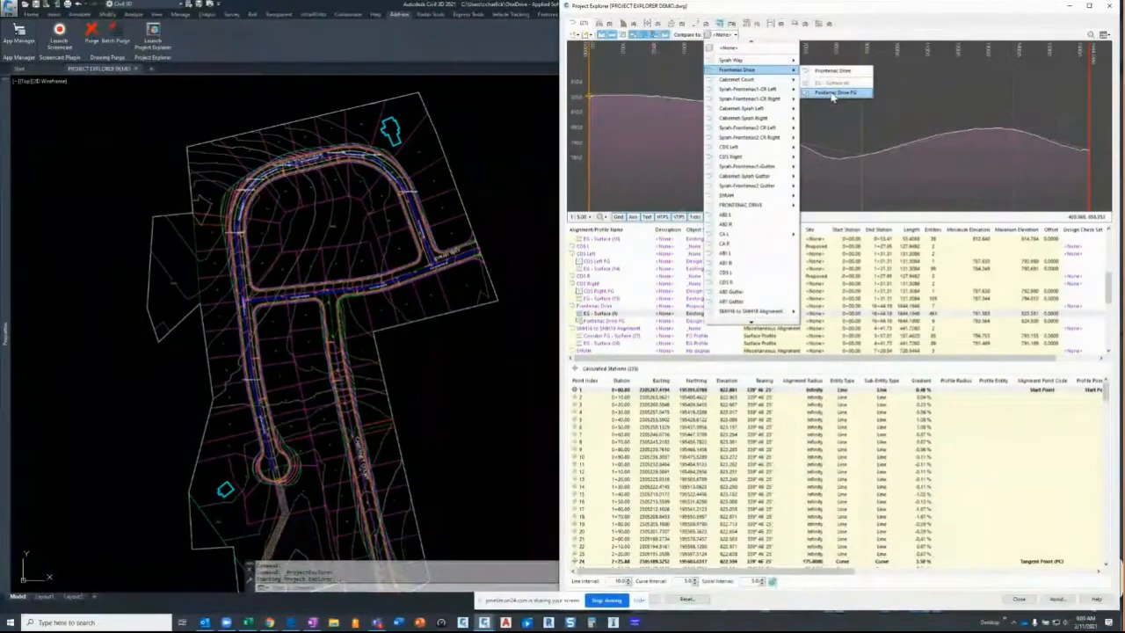
{"action": "left_click", "coordinate": [833, 93]}
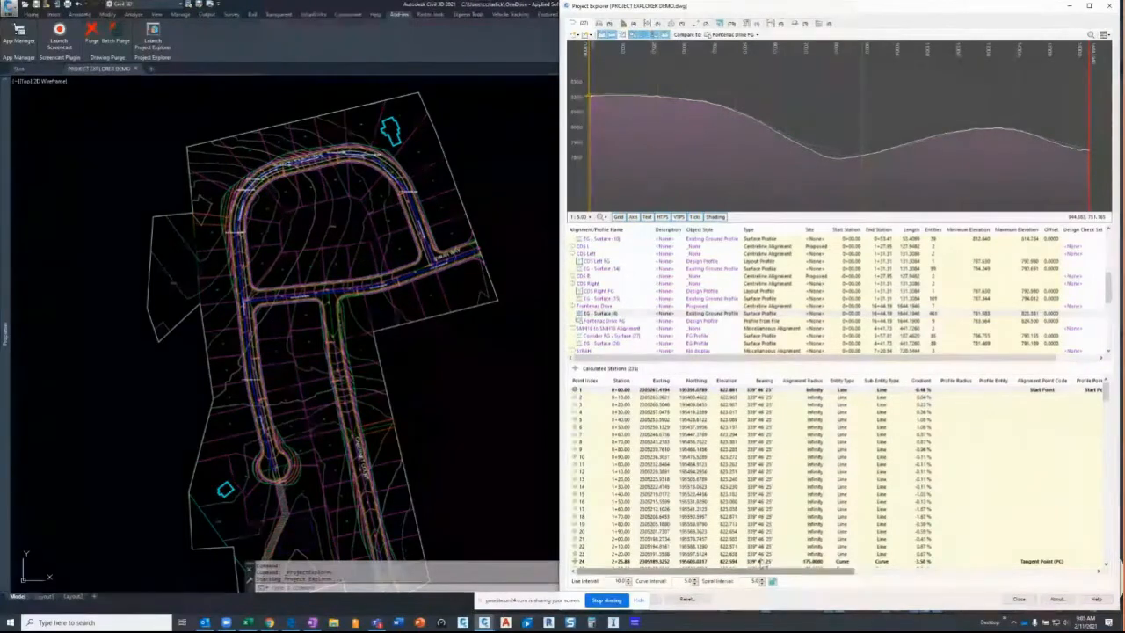
Step: Examine the comparison columns in the calculated stations table, including compared elevation, offsets and slope
{"action": "left_click_drag", "start_coordinate": [740, 573], "coordinate": [932, 569]}
{"action": "left_click_drag", "start_coordinate": [863, 382], "coordinate": [891, 381]}
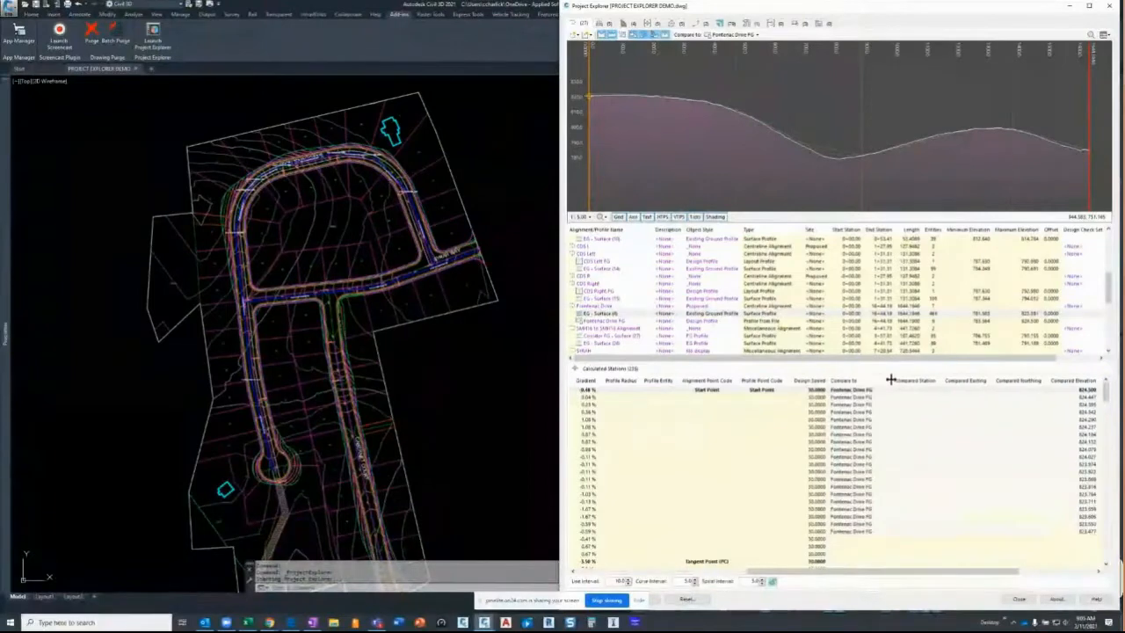
{"action": "left_click", "coordinate": [880, 390]}
{"action": "left_click_drag", "start_coordinate": [791, 572], "coordinate": [876, 574]}
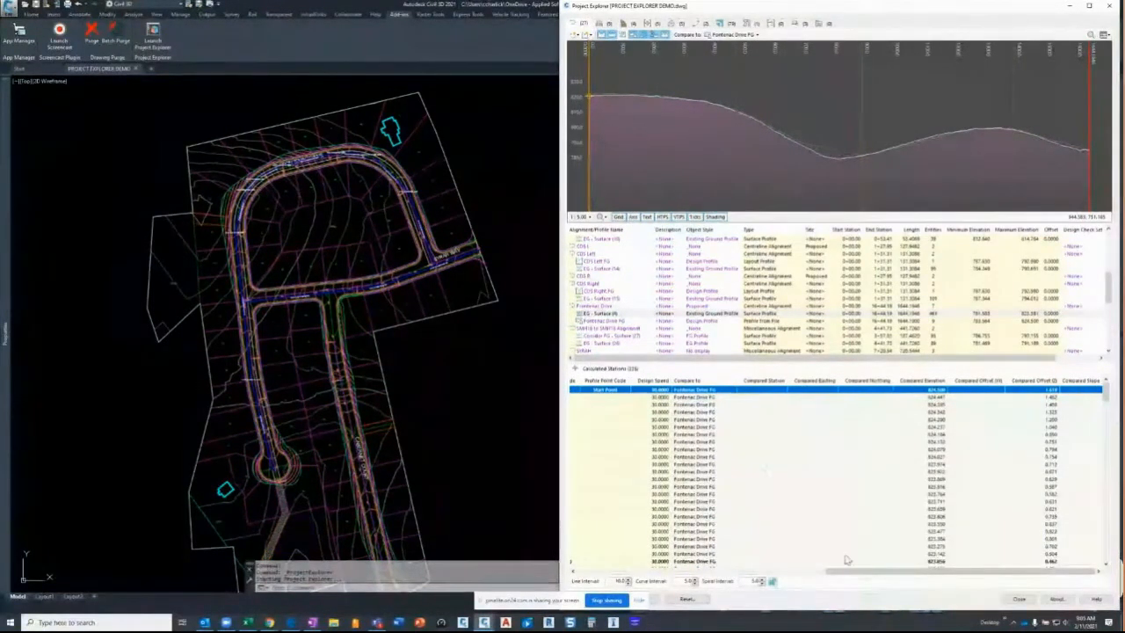
{"action": "left_click_drag", "start_coordinate": [846, 572], "coordinate": [789, 572]}
{"action": "scroll", "coordinate": [676, 576], "scroll_direction": "right", "scroll_amount": 3}
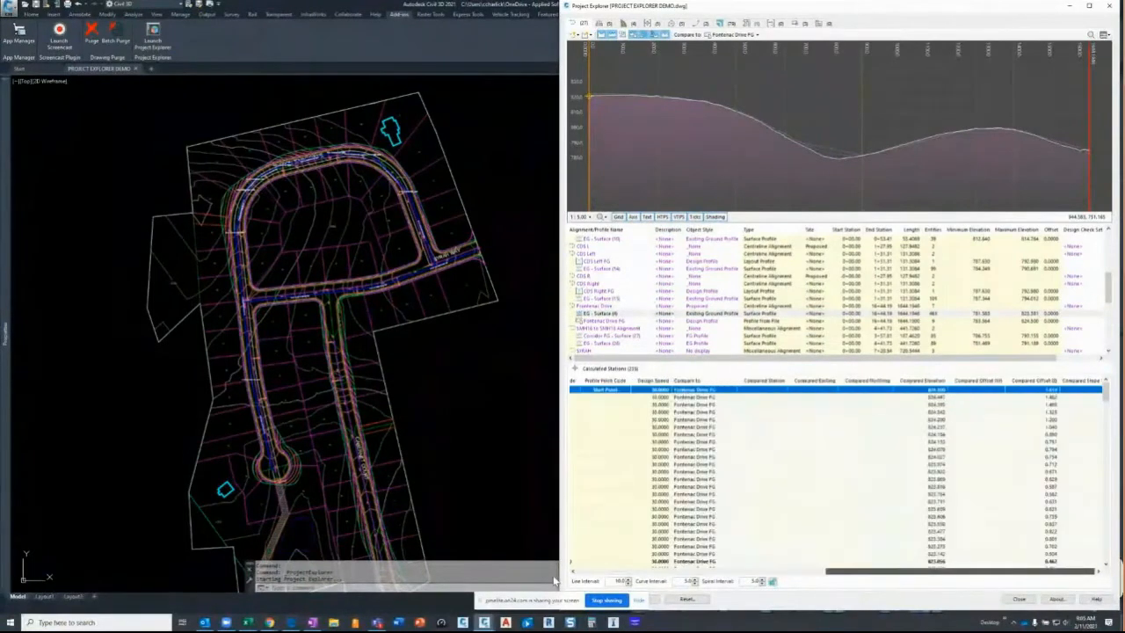
{"action": "scroll", "coordinate": [616, 576], "scroll_direction": "left", "scroll_amount": 5}
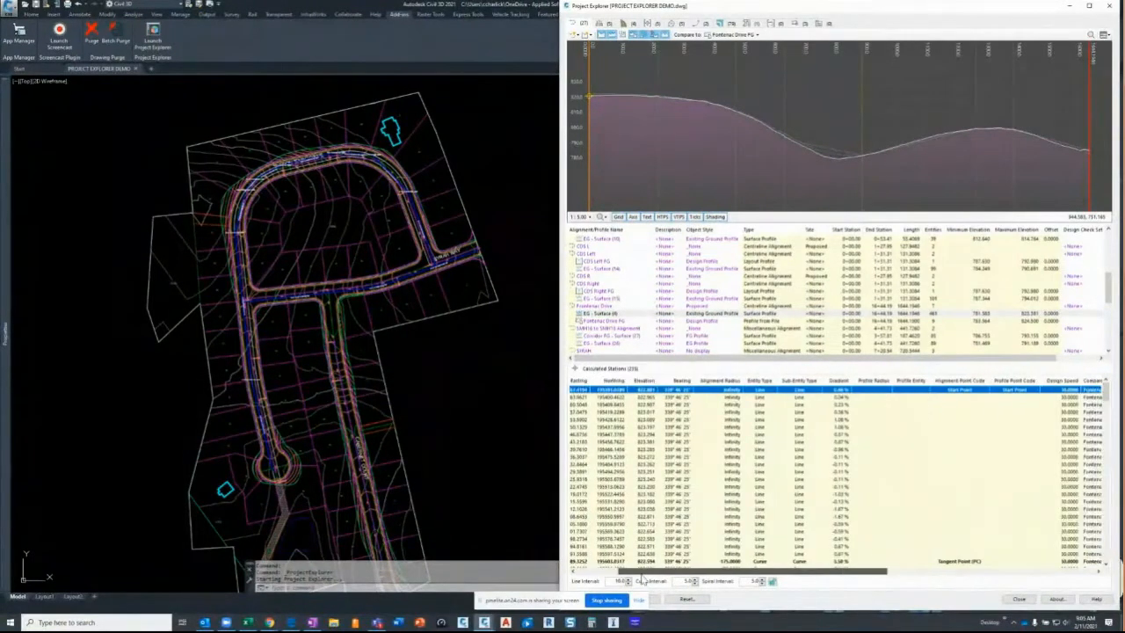
{"action": "left_click_drag", "start_coordinate": [654, 574], "coordinate": [657, 574]}
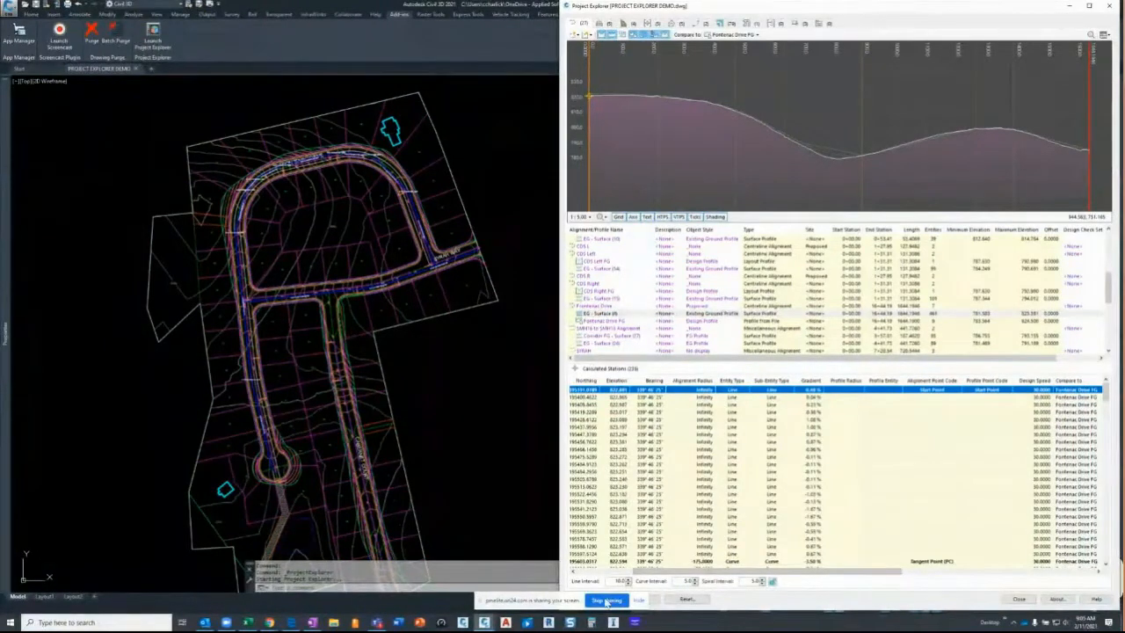
Step: Open the layout options and choose the column layout for Alignment/Profile Calculated Stations
{"action": "left_click_drag", "start_coordinate": [554, 601], "coordinate": [183, 607]}
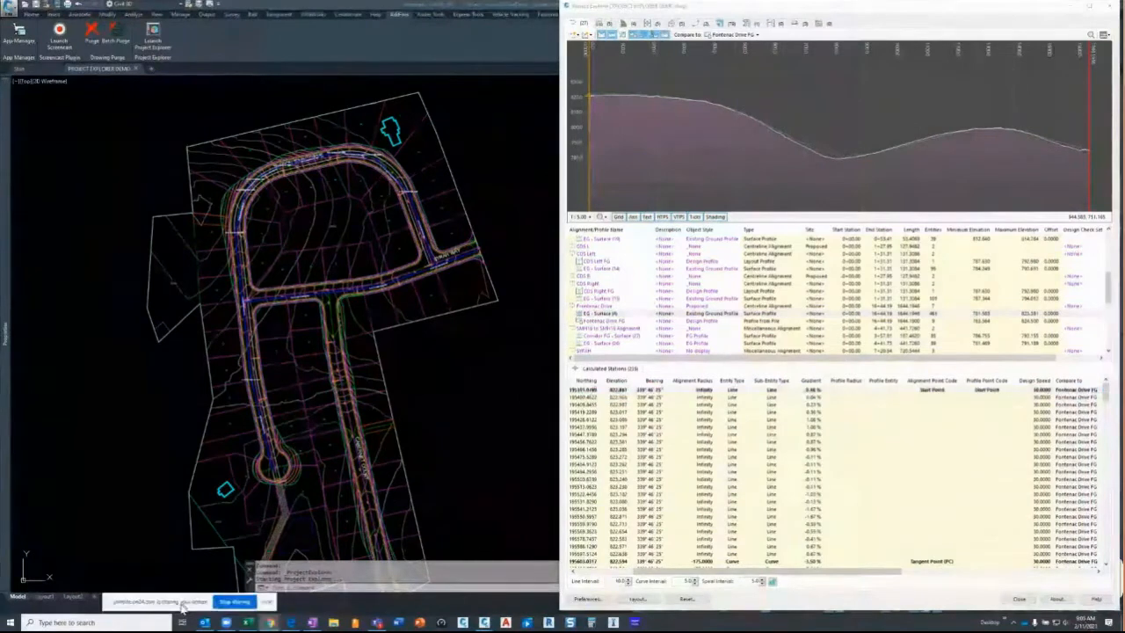
{"action": "left_click", "coordinate": [267, 602]}
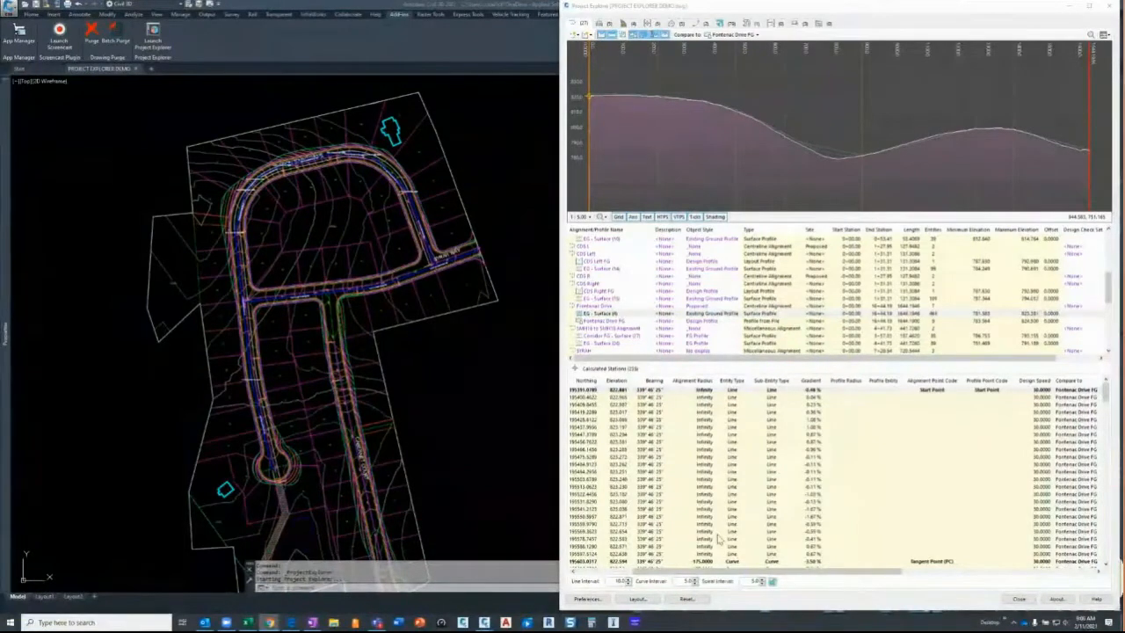
{"action": "left_click", "coordinate": [649, 601]}
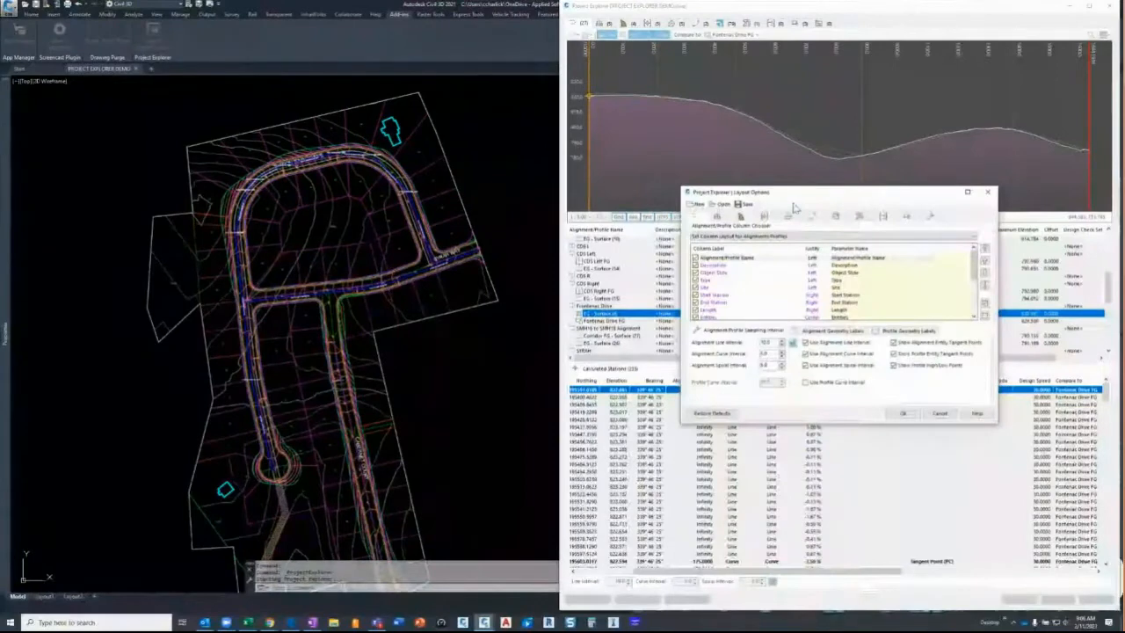
{"action": "left_click_drag", "start_coordinate": [794, 197], "coordinate": [620, 165]}
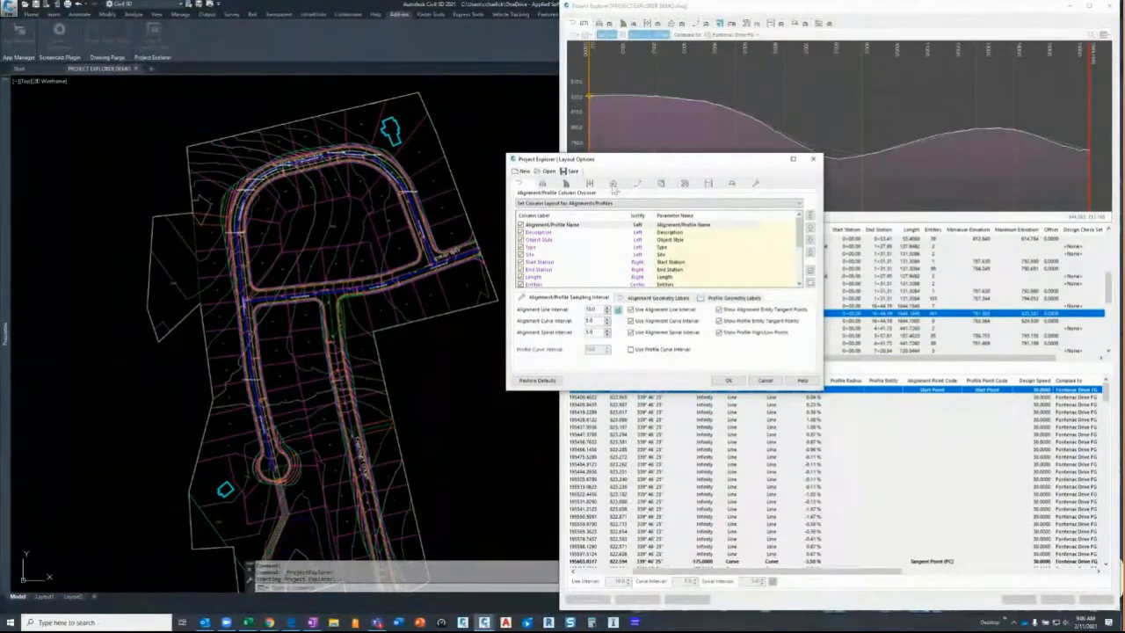
{"action": "left_click", "coordinate": [519, 189]}
{"action": "left_click", "coordinate": [585, 207]}
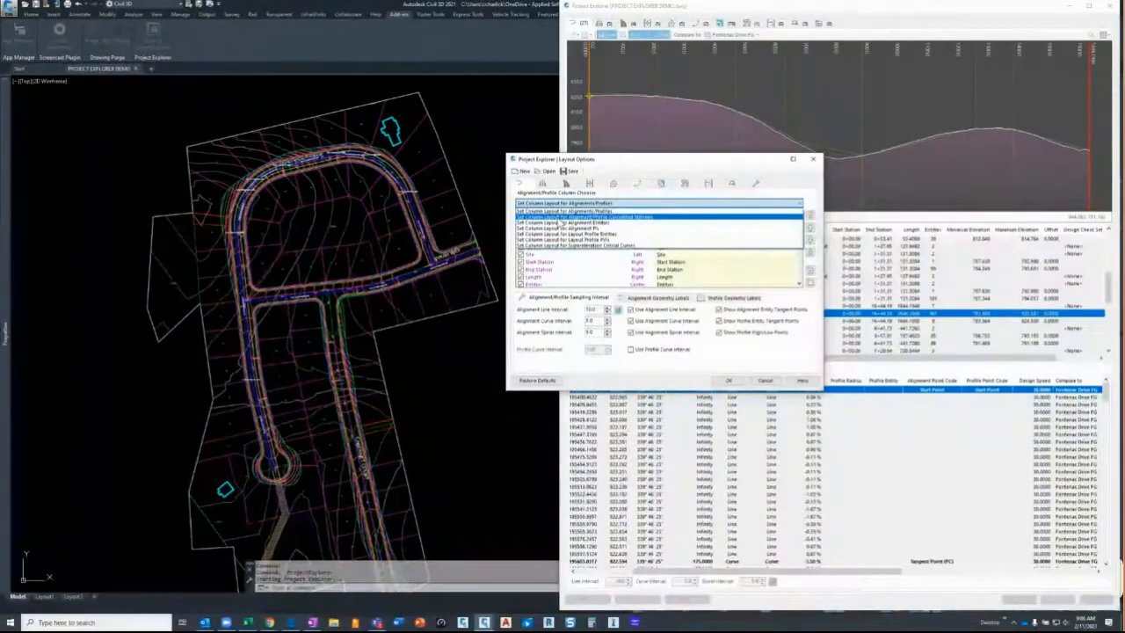
{"action": "left_click", "coordinate": [562, 217]}
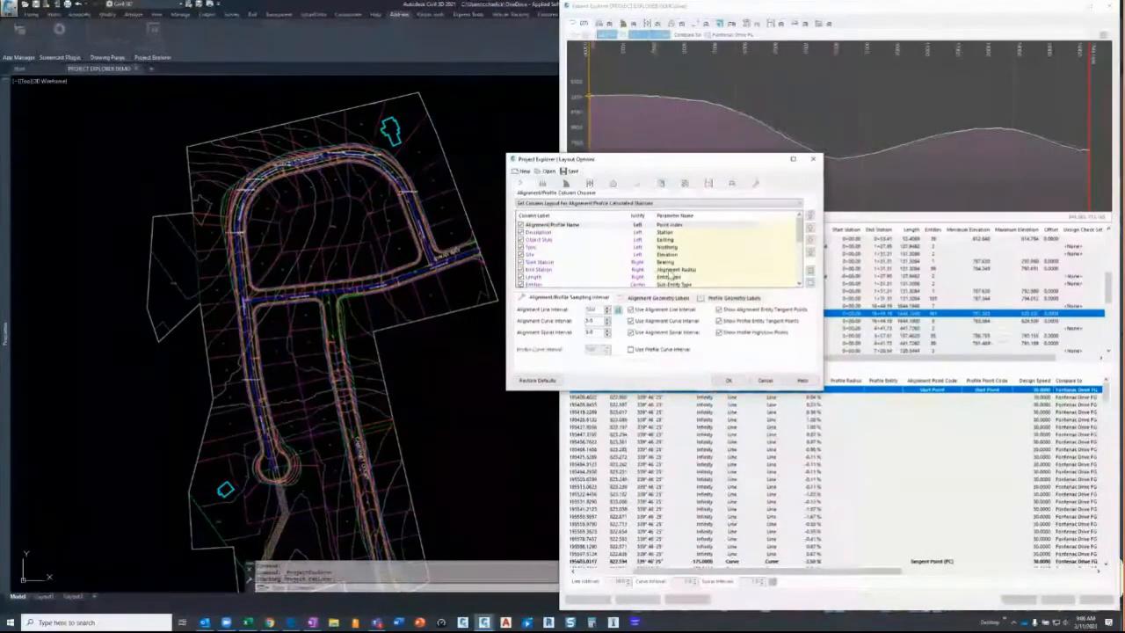
Step: Clear all columns, then enable only Alignment/Profile Name, Start Station, End Station, Minimum Elevation, Maximum Elevation and Compared Elevation
{"action": "left_click", "coordinate": [811, 284]}
{"action": "left_click", "coordinate": [811, 285]}
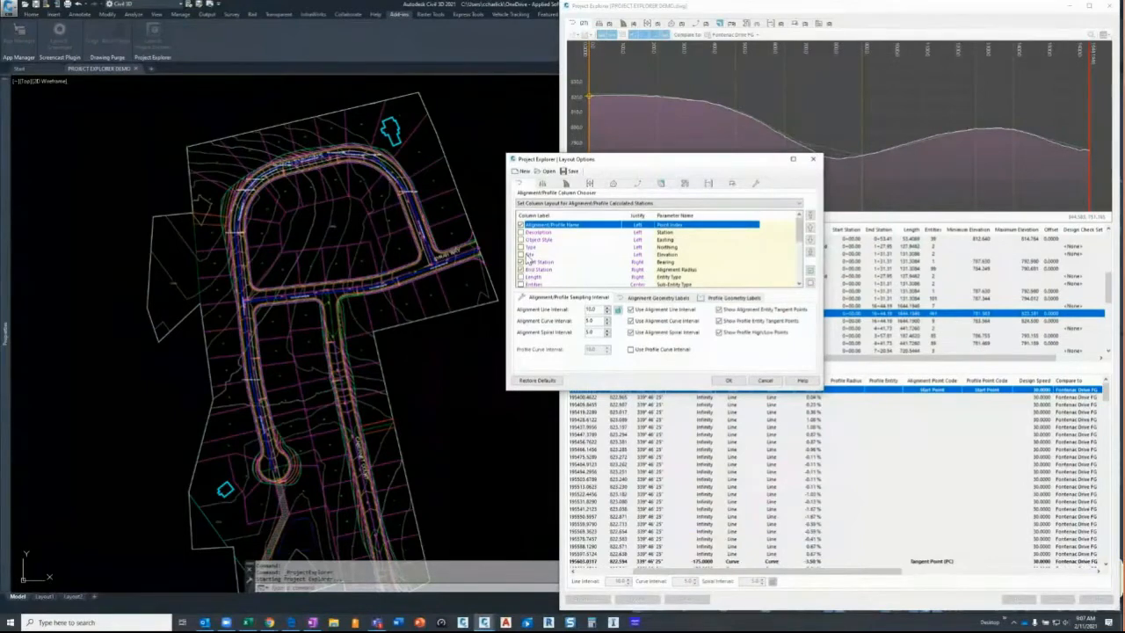
{"action": "scroll", "coordinate": [530, 261], "scroll_direction": "down", "scroll_amount": 2}
{"action": "left_click_drag", "start_coordinate": [603, 389], "coordinate": [598, 535]}
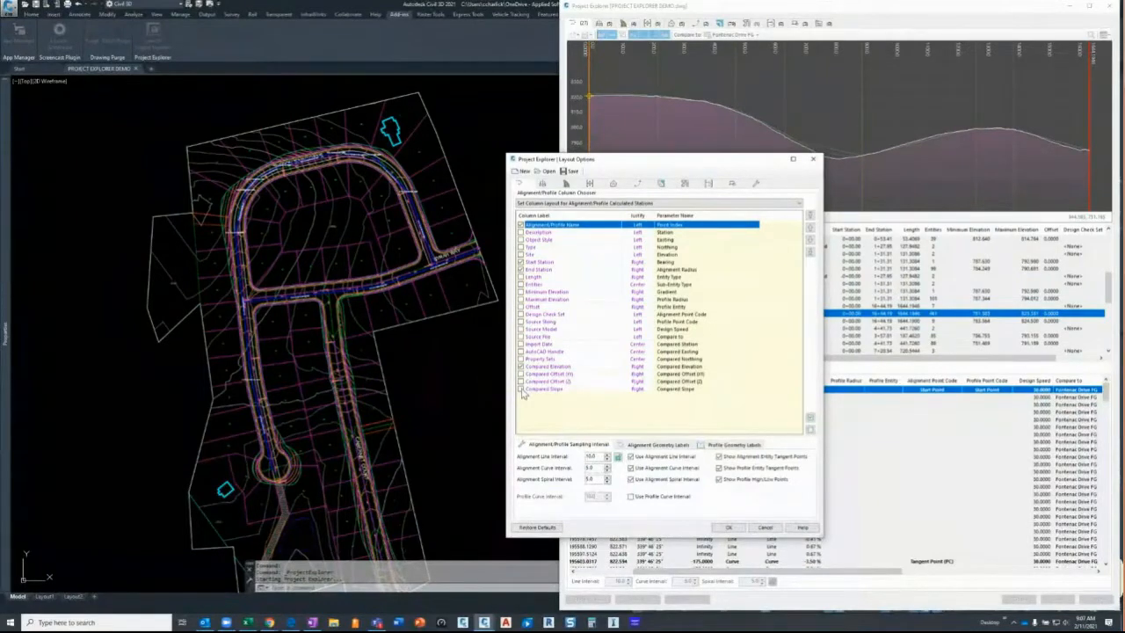
{"action": "left_click", "coordinate": [523, 292]}
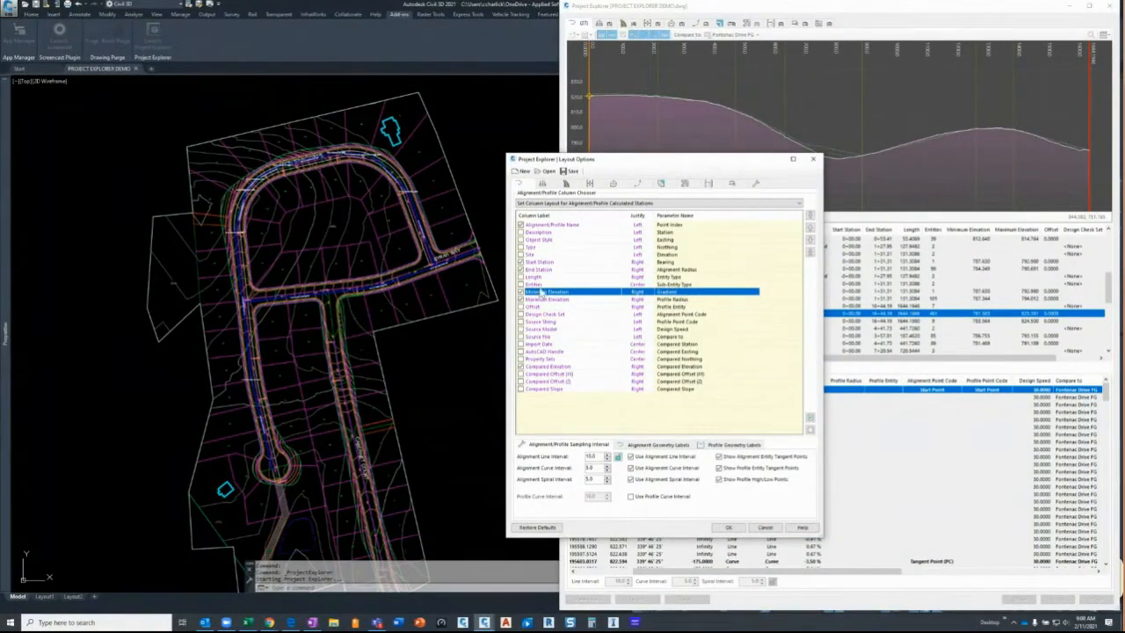
Step: Move the Compared Elevation column up to directly below Maximum Elevation and apply the layout
{"action": "left_click", "coordinate": [544, 367]}
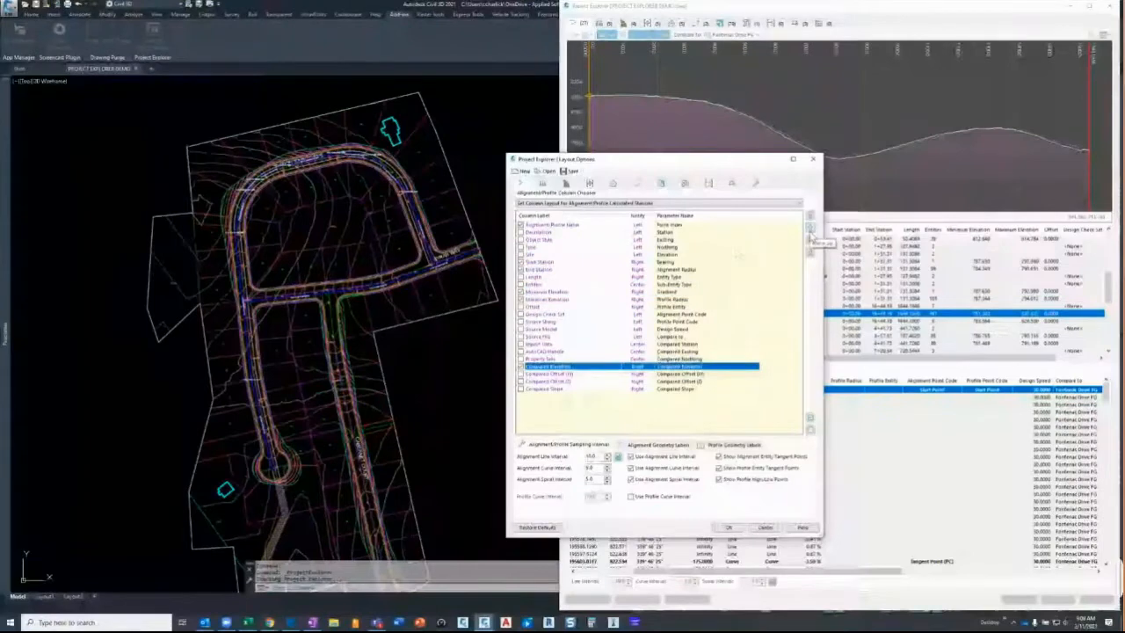
{"action": "left_click", "coordinate": [810, 230]}
{"action": "left_click", "coordinate": [811, 229]}
{"action": "left_click", "coordinate": [811, 230]}
{"action": "left_click", "coordinate": [811, 229]}
{"action": "left_click", "coordinate": [811, 230]}
{"action": "left_click", "coordinate": [810, 229]}
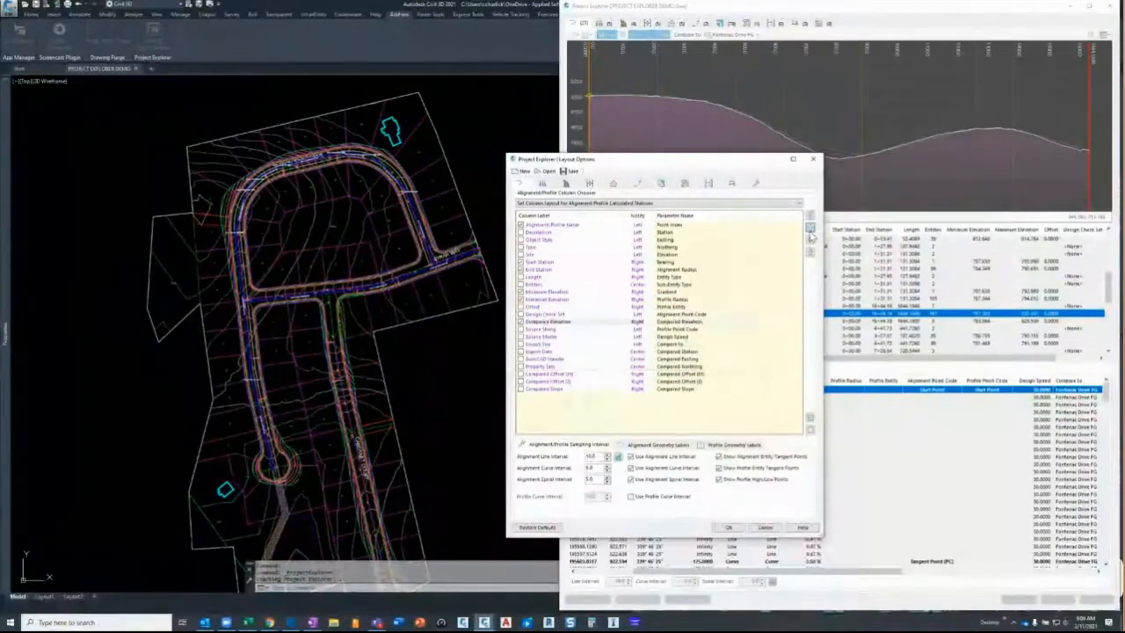
{"action": "left_click", "coordinate": [811, 229]}
{"action": "left_click", "coordinate": [811, 230]}
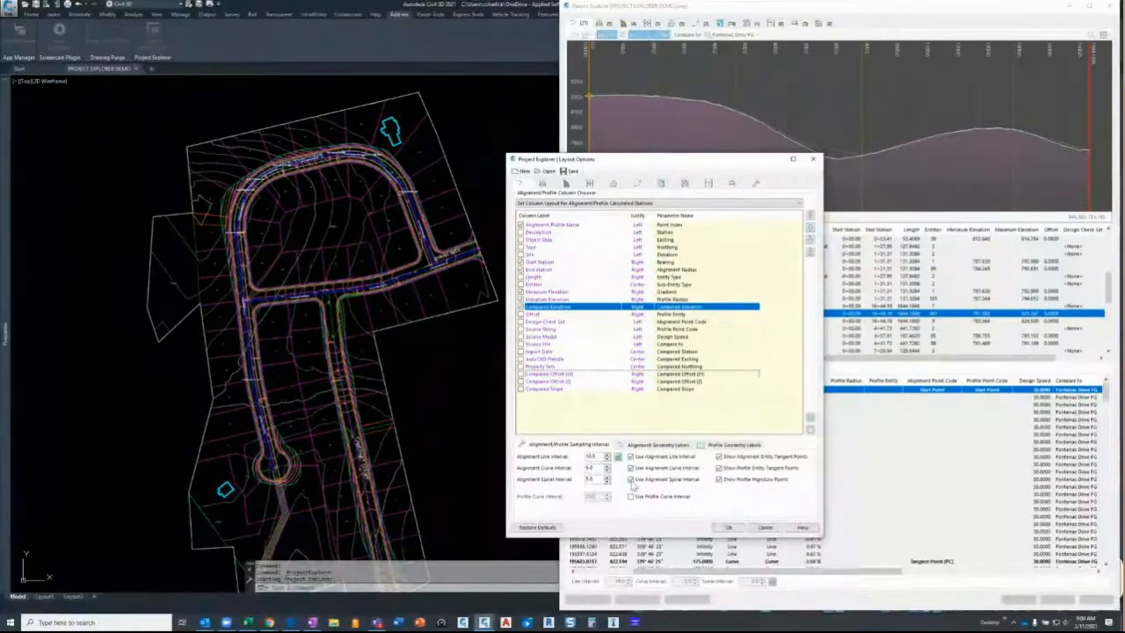
{"action": "left_click", "coordinate": [729, 528]}
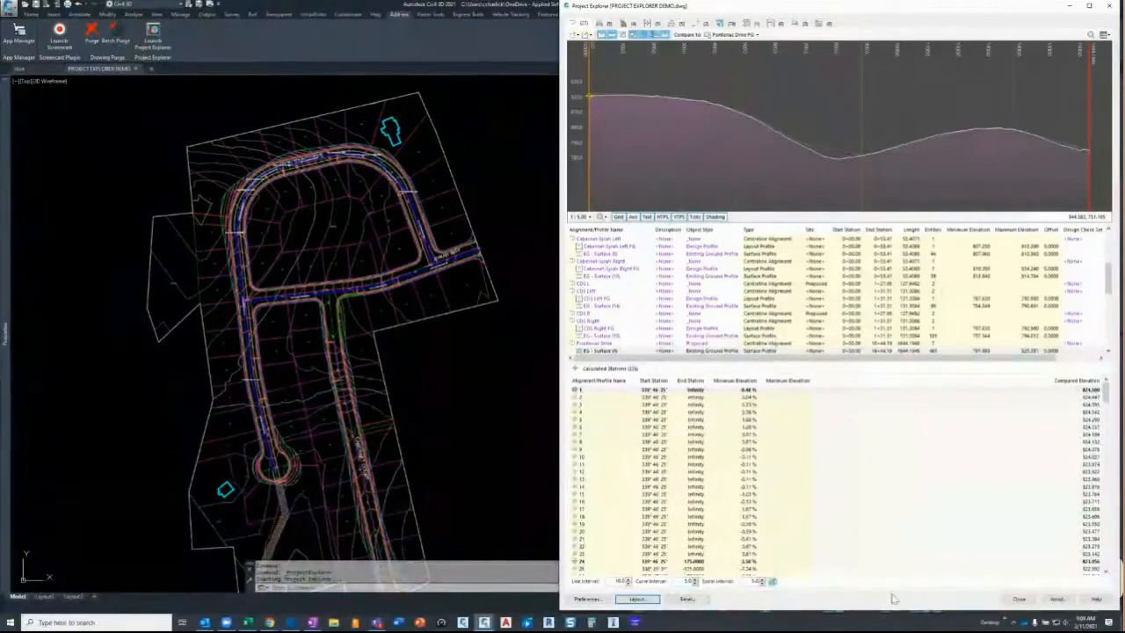
{"action": "scroll", "coordinate": [834, 537], "scroll_direction": "down", "scroll_amount": 5}
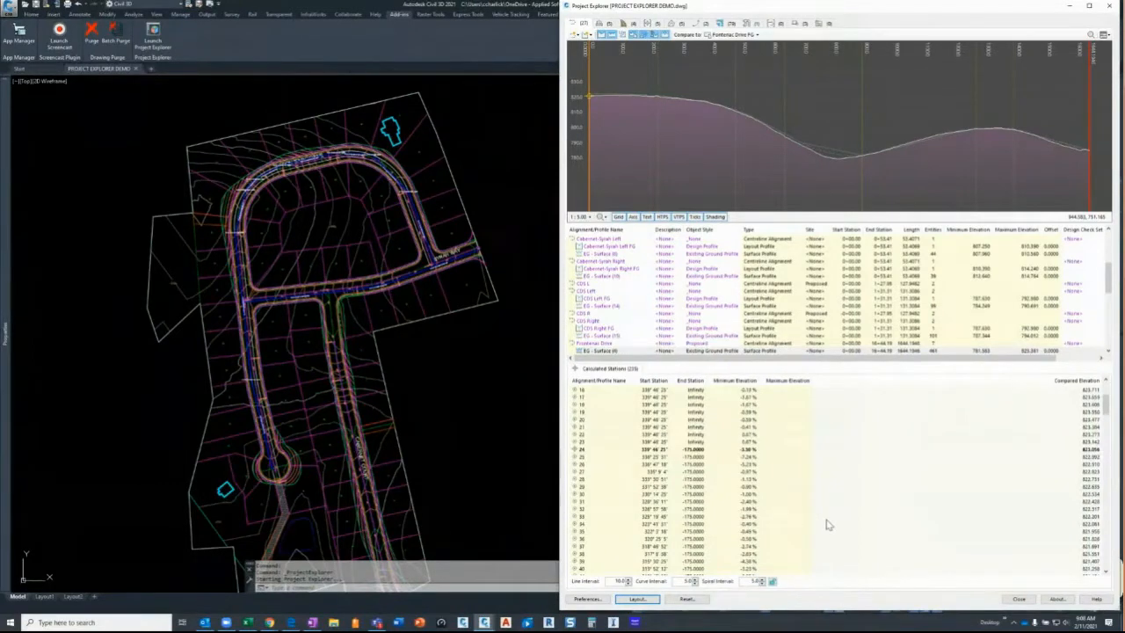
{"action": "scroll", "coordinate": [827, 524], "scroll_direction": "down", "scroll_amount": 1}
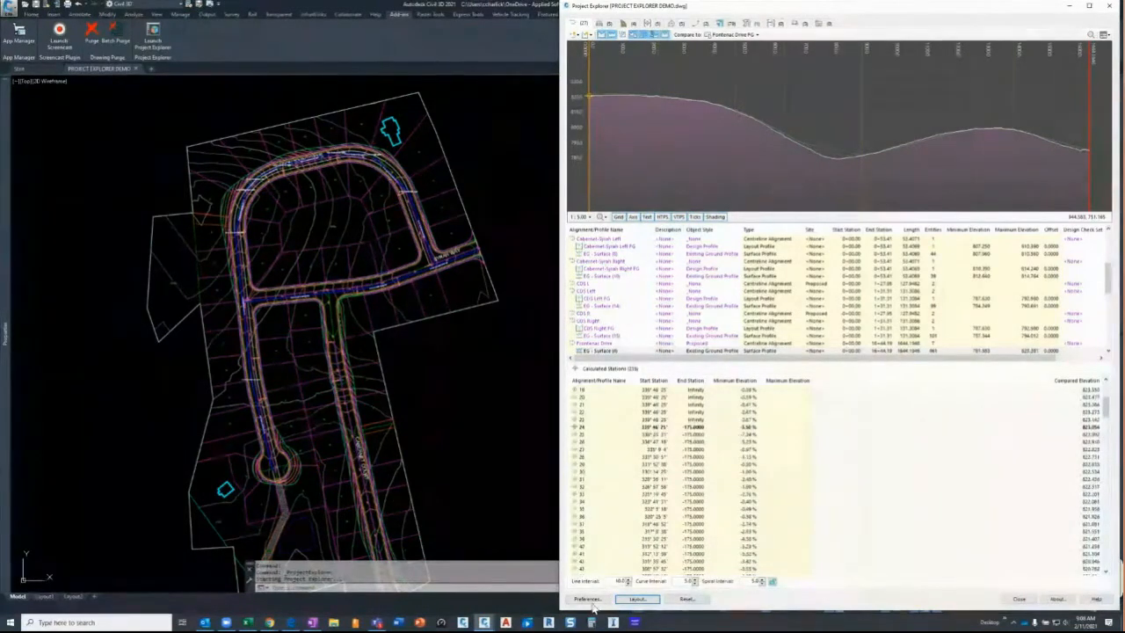
Step: Disable the Maximum Elevation column in the Alignment/Profile Calculated Stations layout and apply the change
{"action": "left_click", "coordinate": [637, 598]}
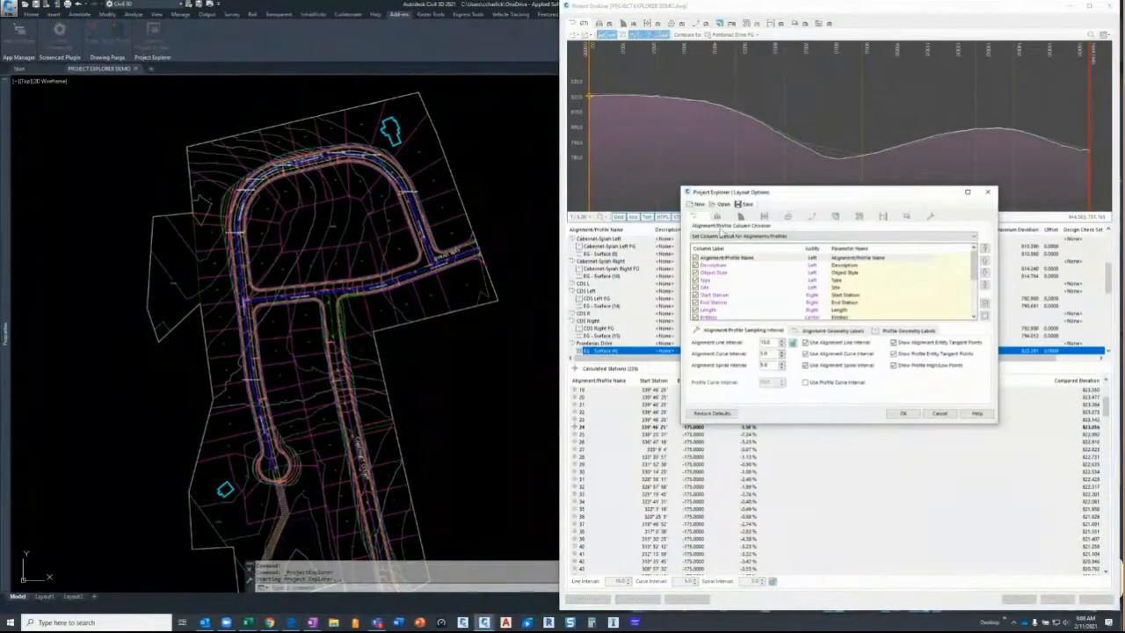
{"action": "left_click", "coordinate": [763, 238]}
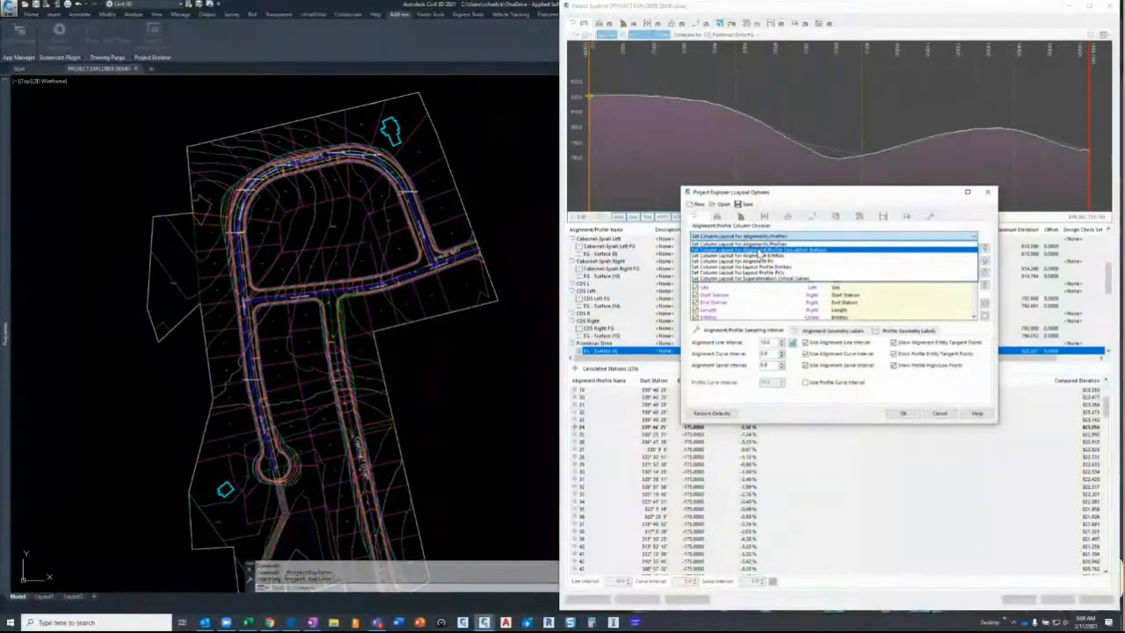
{"action": "left_click", "coordinate": [760, 251]}
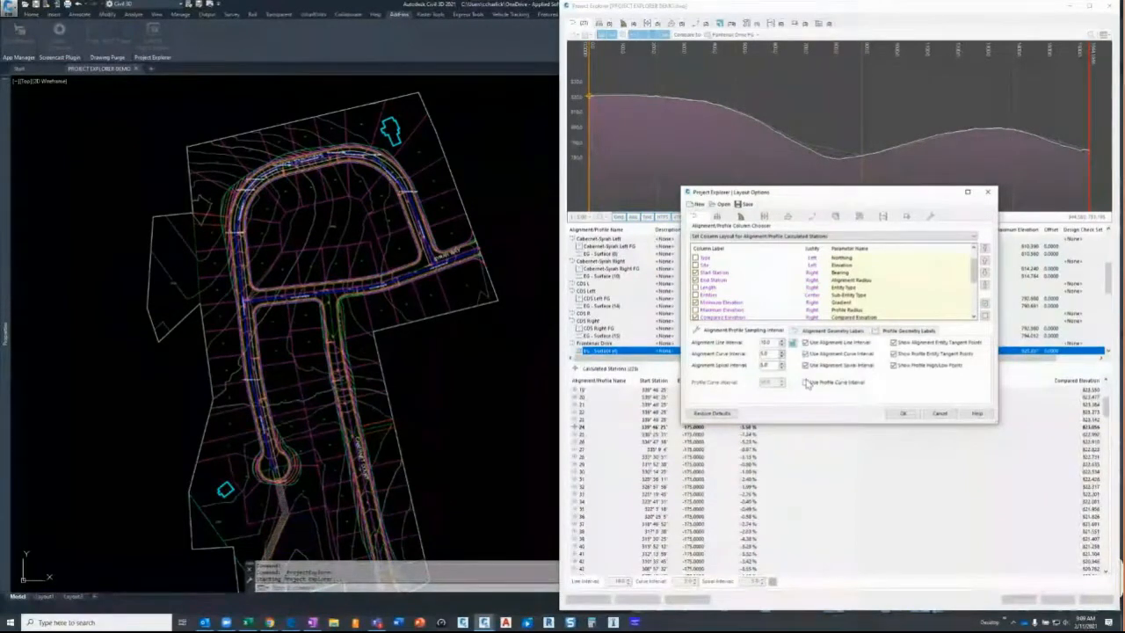
{"action": "left_click", "coordinate": [903, 413]}
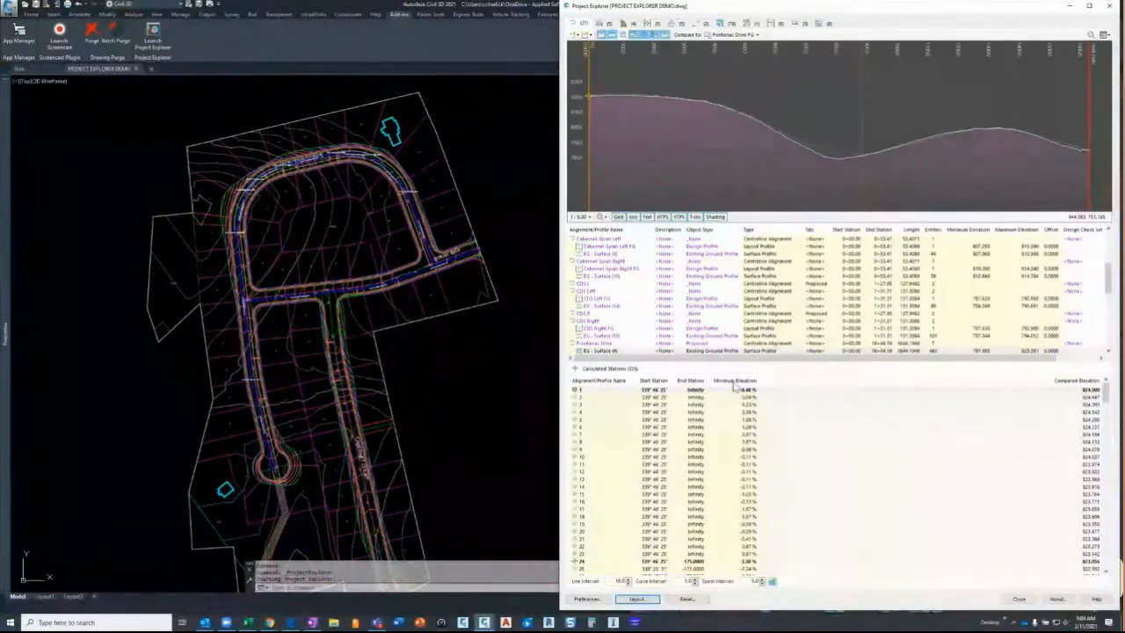
Step: In the Alignment/Profile Calculated Stations layout, disable Minimum Elevation, enable Maximum Elevation, apply it and check the stations table
{"action": "left_click", "coordinate": [637, 599]}
{"action": "left_click", "coordinate": [813, 236]}
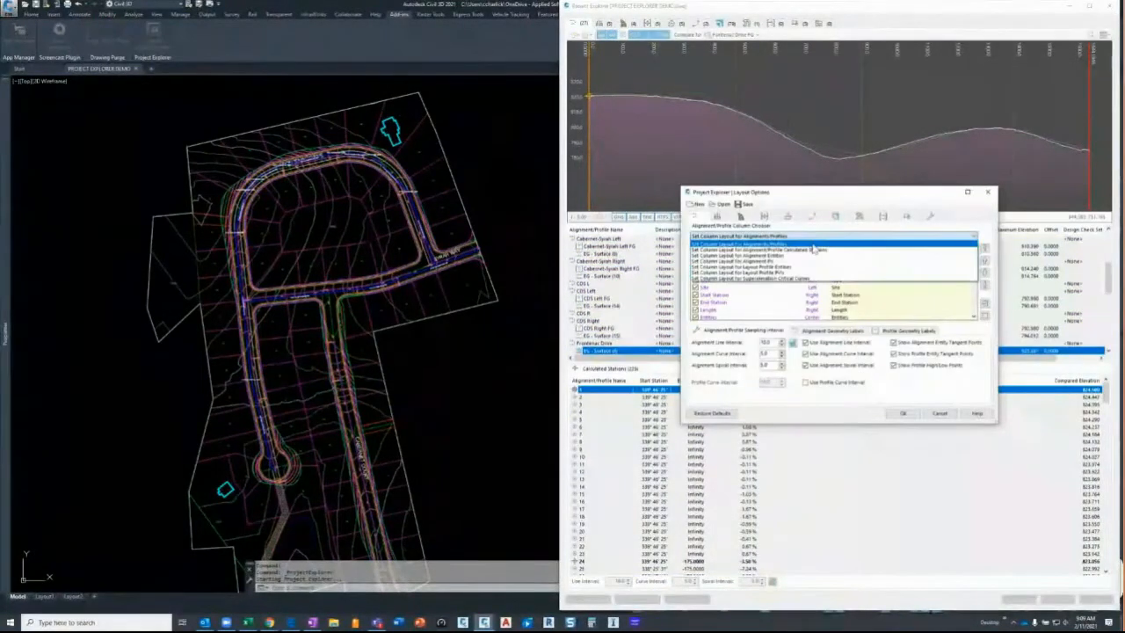
{"action": "left_click", "coordinate": [814, 254]}
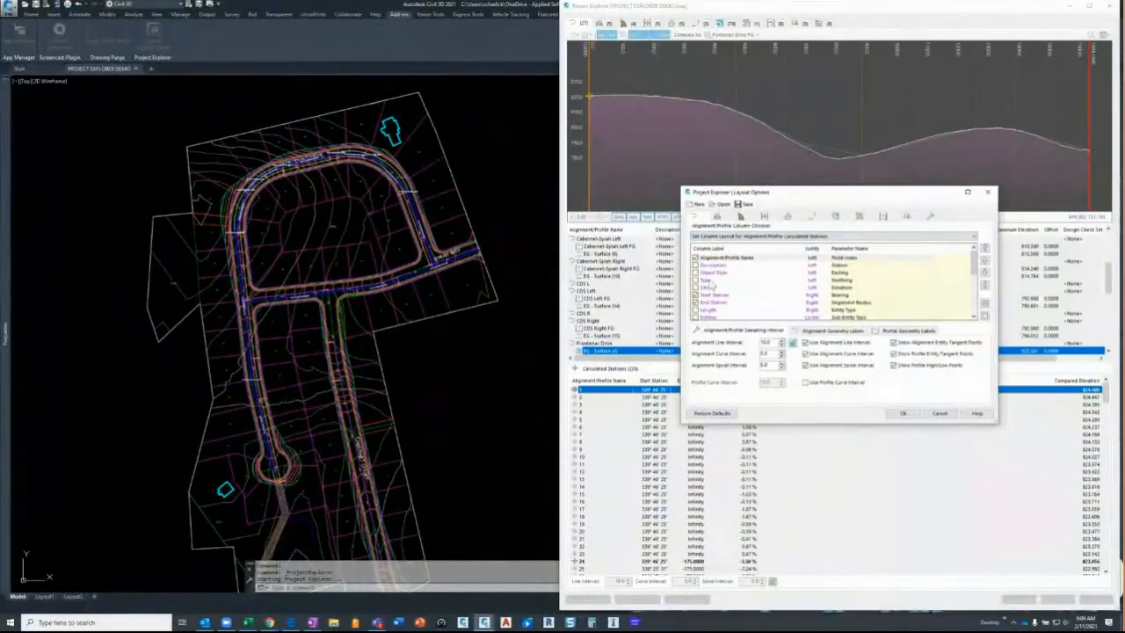
{"action": "scroll", "coordinate": [706, 287], "scroll_direction": "down", "scroll_amount": 2}
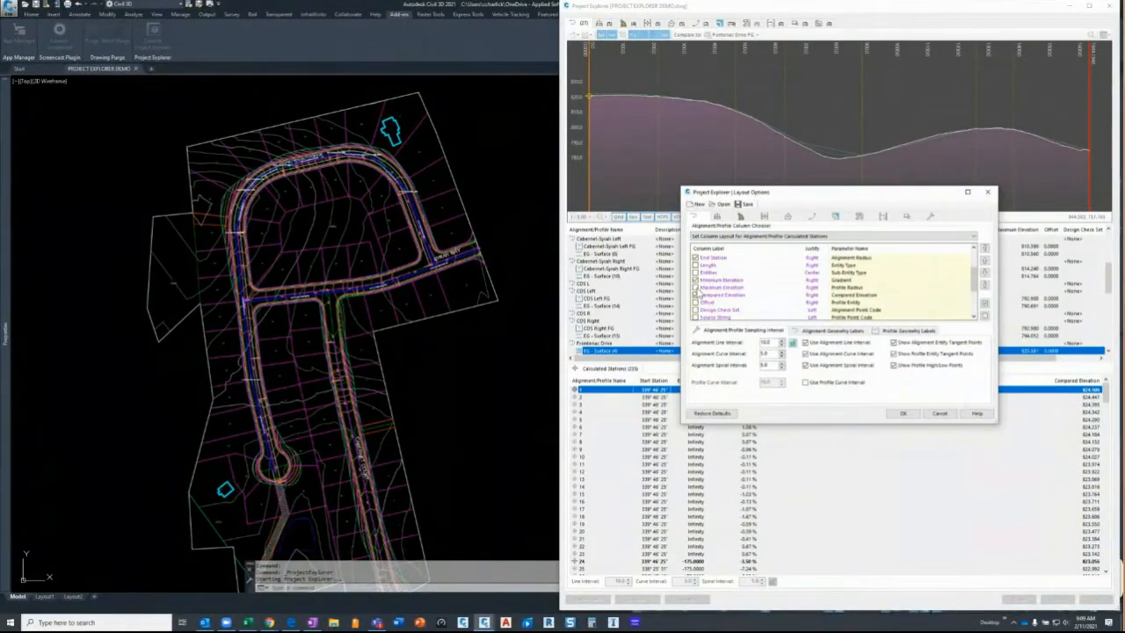
{"action": "left_click", "coordinate": [903, 414]}
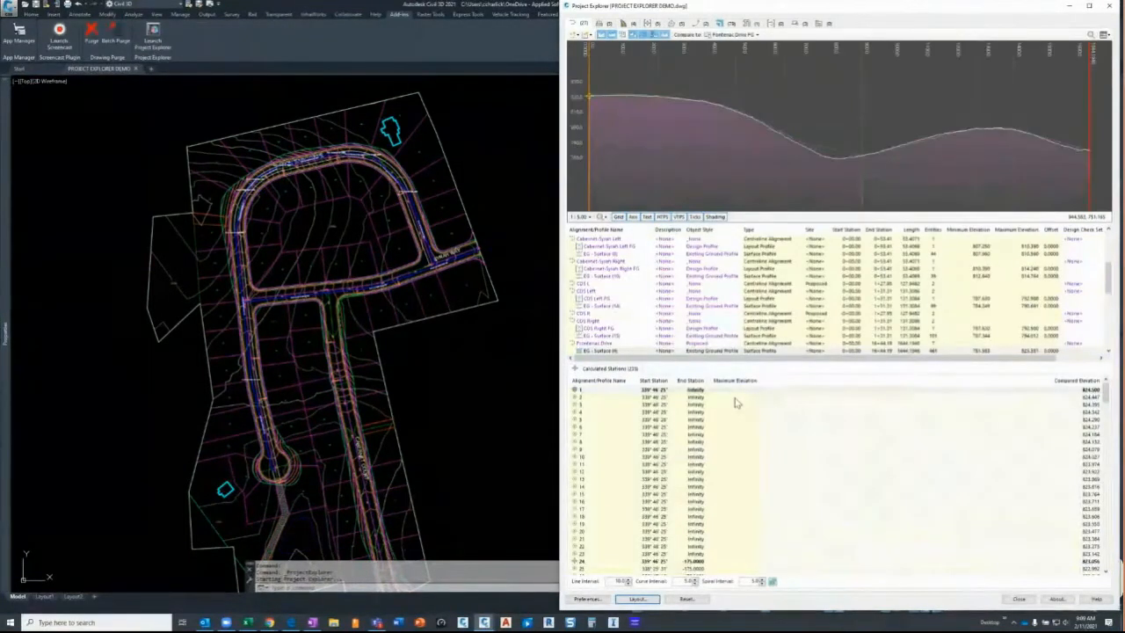
{"action": "scroll", "coordinate": [720, 490], "scroll_direction": "down", "scroll_amount": 3}
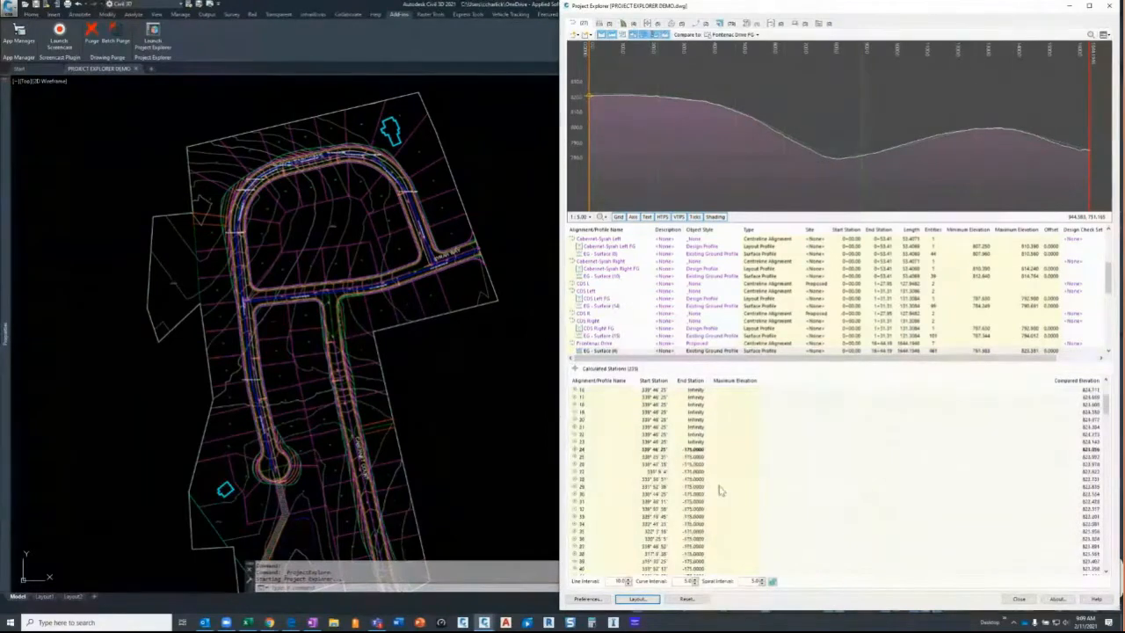
Step: Move the Site column directly below End Station in the calculated stations layout, enable it in place of Maximum Elevation, and apply
{"action": "left_click", "coordinate": [629, 602]}
{"action": "left_click", "coordinate": [833, 237]}
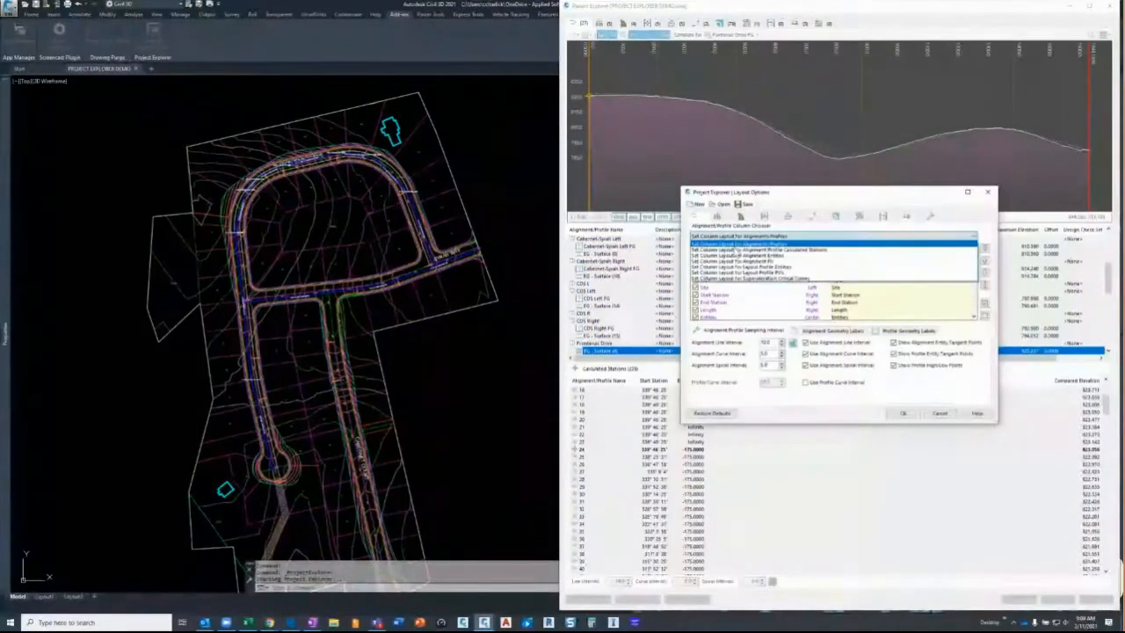
{"action": "left_click", "coordinate": [756, 249]}
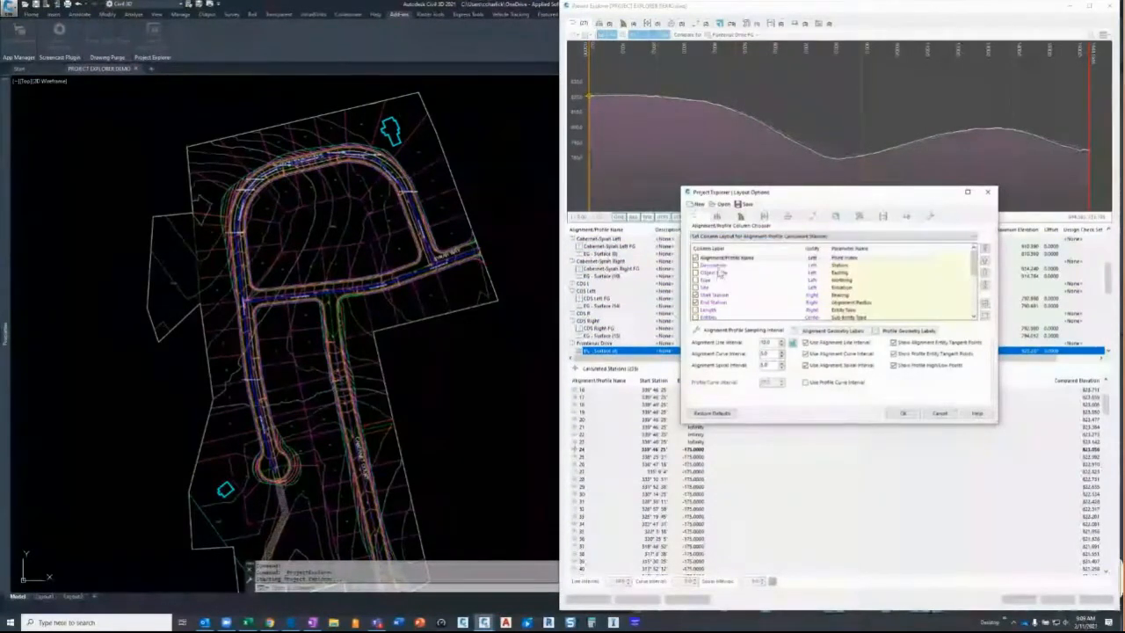
{"action": "left_click", "coordinate": [718, 265]}
{"action": "left_click", "coordinate": [704, 288]}
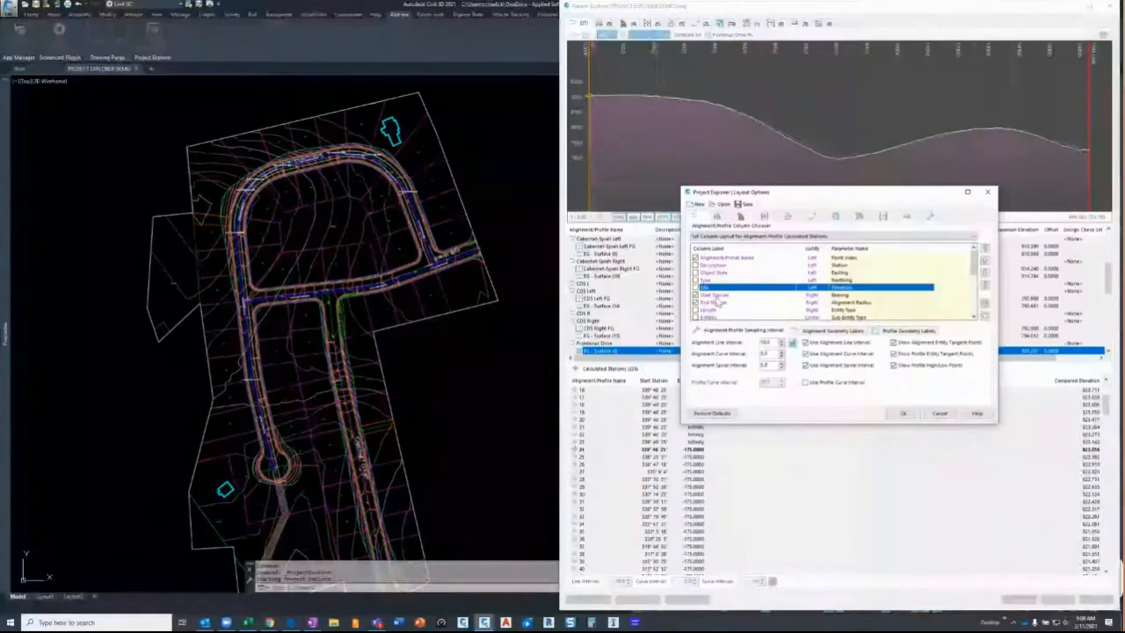
{"action": "left_click", "coordinate": [985, 274]}
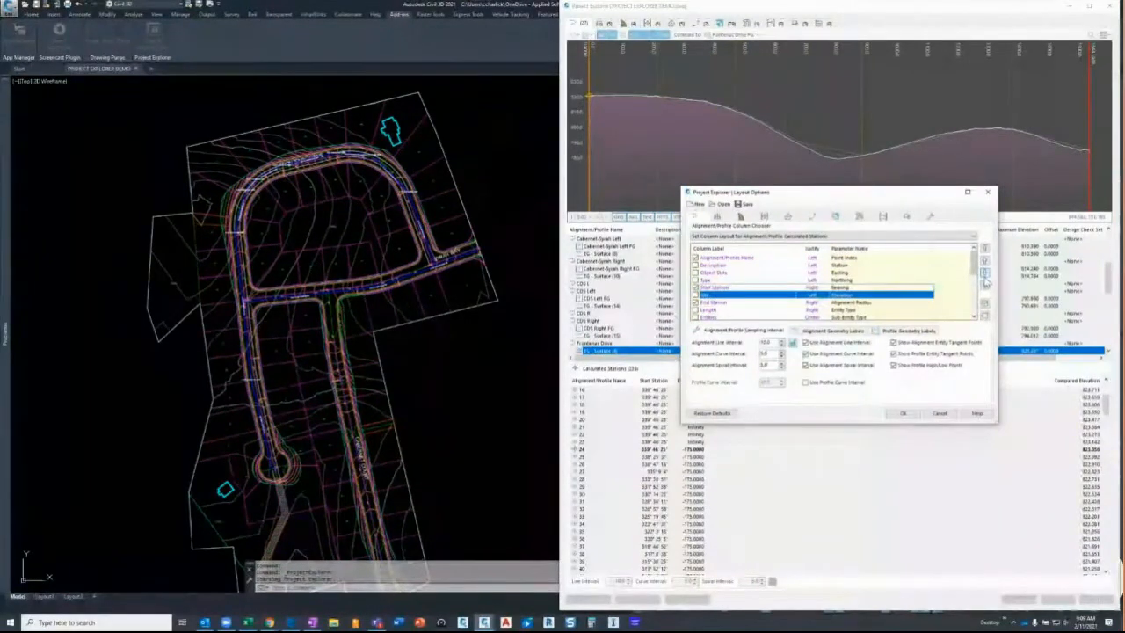
{"action": "left_click", "coordinate": [985, 278]}
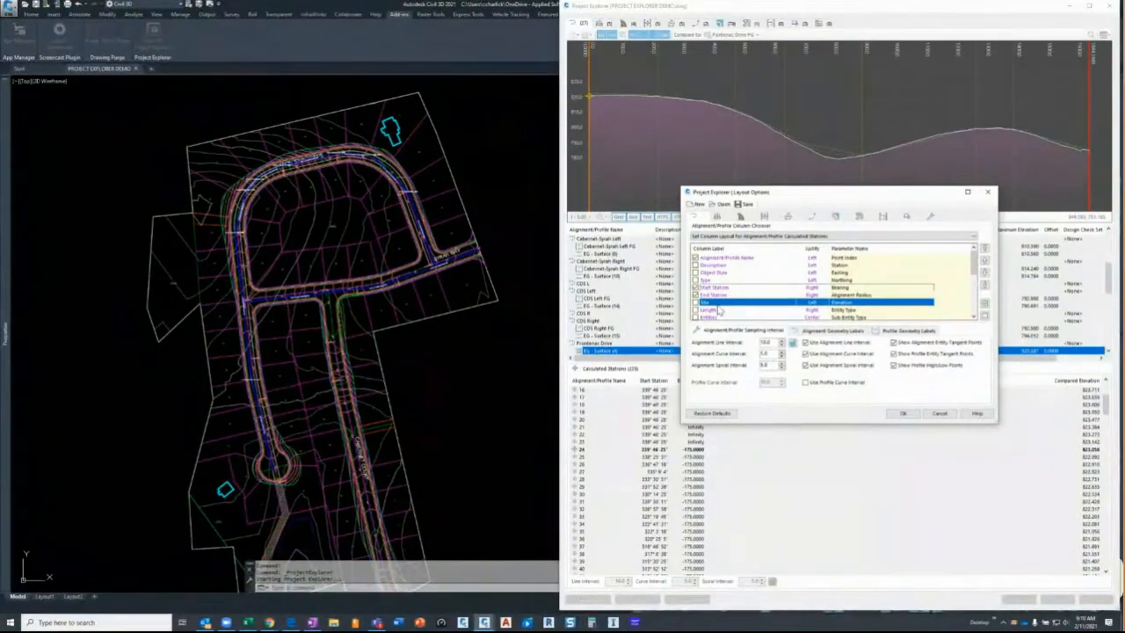
{"action": "scroll", "coordinate": [710, 313], "scroll_direction": "down", "scroll_amount": 1}
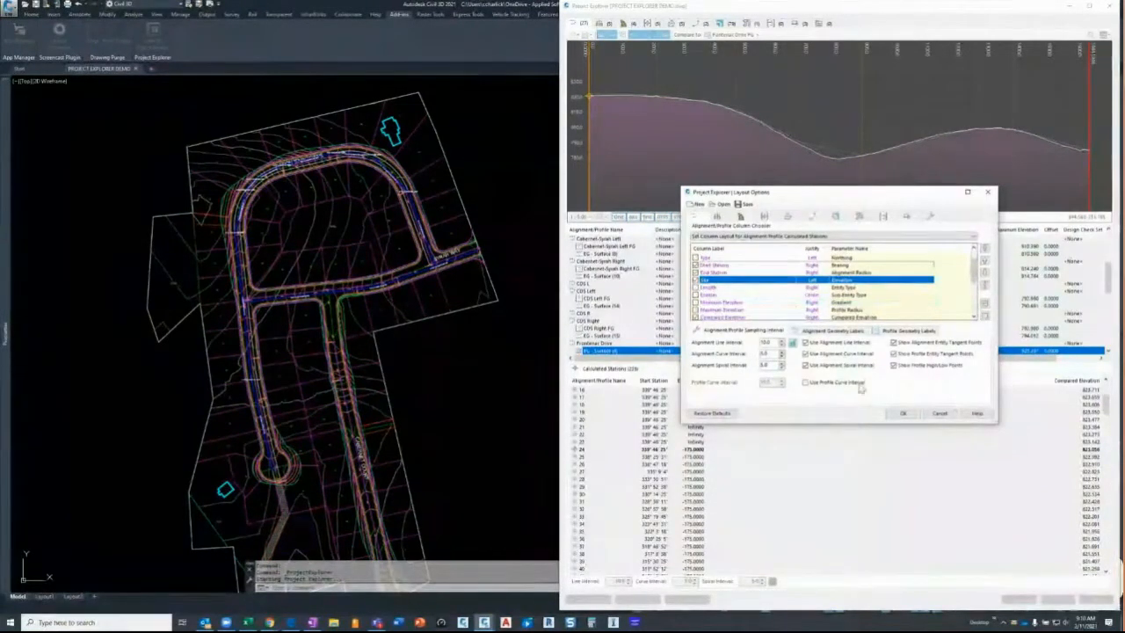
{"action": "left_click", "coordinate": [902, 413]}
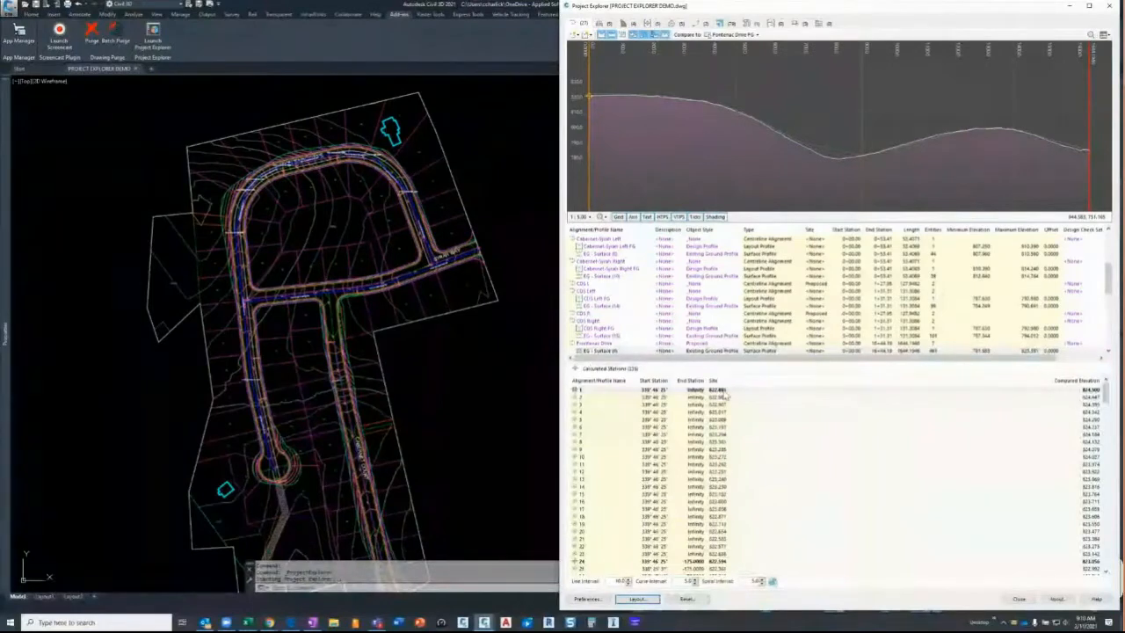
Step: Check the Site elevations in the calculated stations table and widen the Site column slightly
{"action": "left_click", "coordinate": [725, 396]}
{"action": "scroll", "coordinate": [747, 414], "scroll_direction": "down", "scroll_amount": 1}
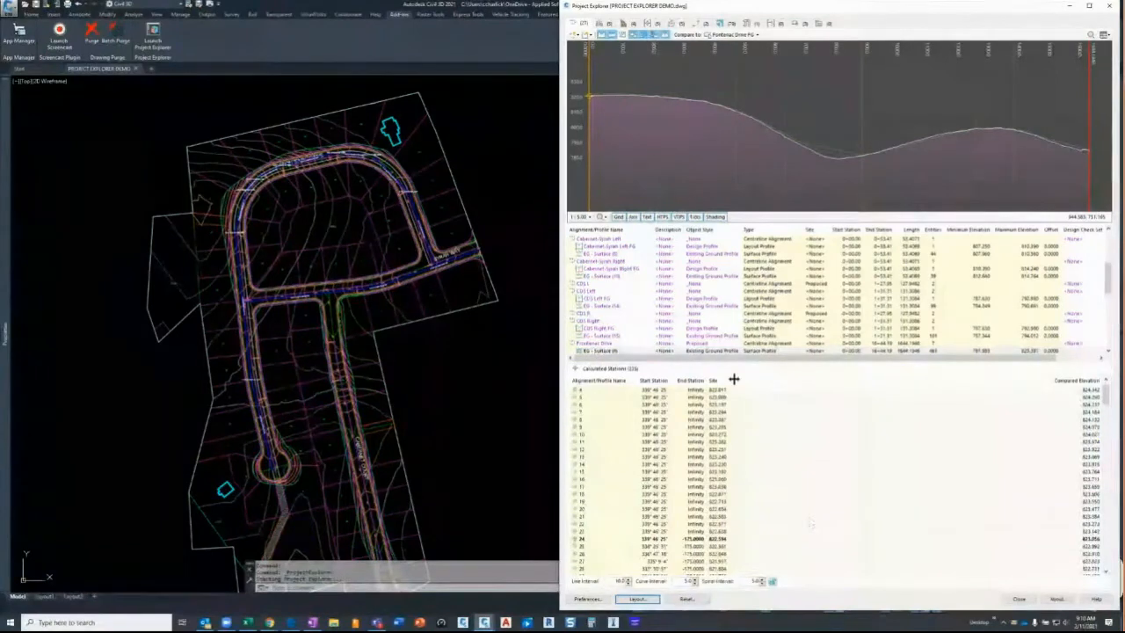
{"action": "left_click_drag", "start_coordinate": [734, 378], "coordinate": [747, 379]}
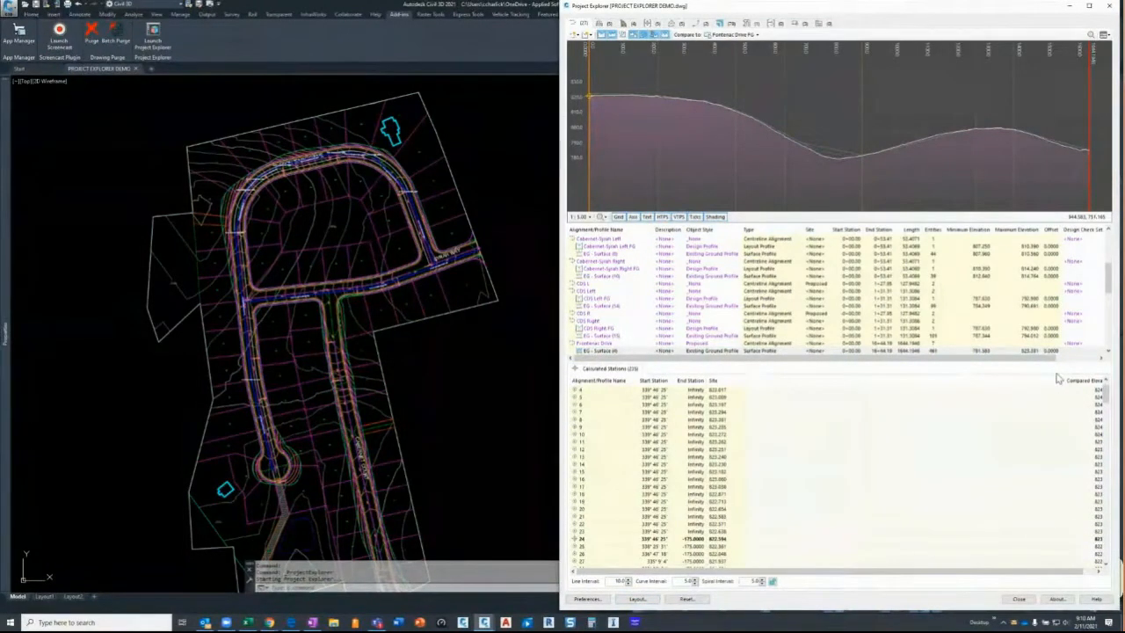
Step: Move the Project Explorer window over the plan drawing and make it slightly narrower, with all its bottom controls accessible
{"action": "left_click_drag", "start_coordinate": [958, 16], "coordinate": [460, 30]}
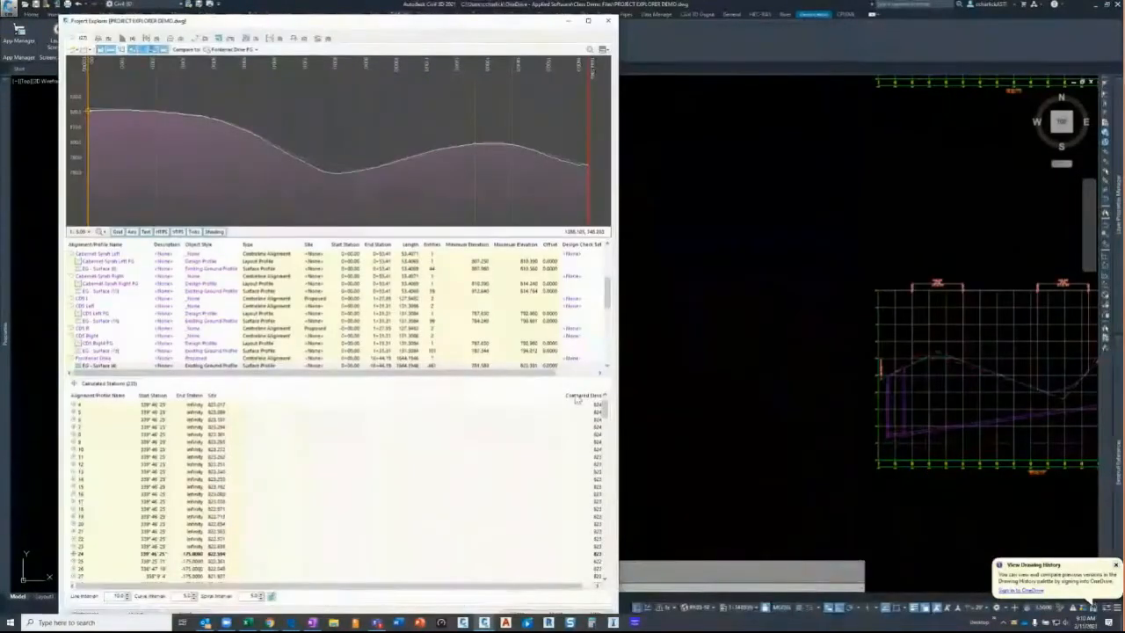
{"action": "left_click", "coordinate": [589, 587]}
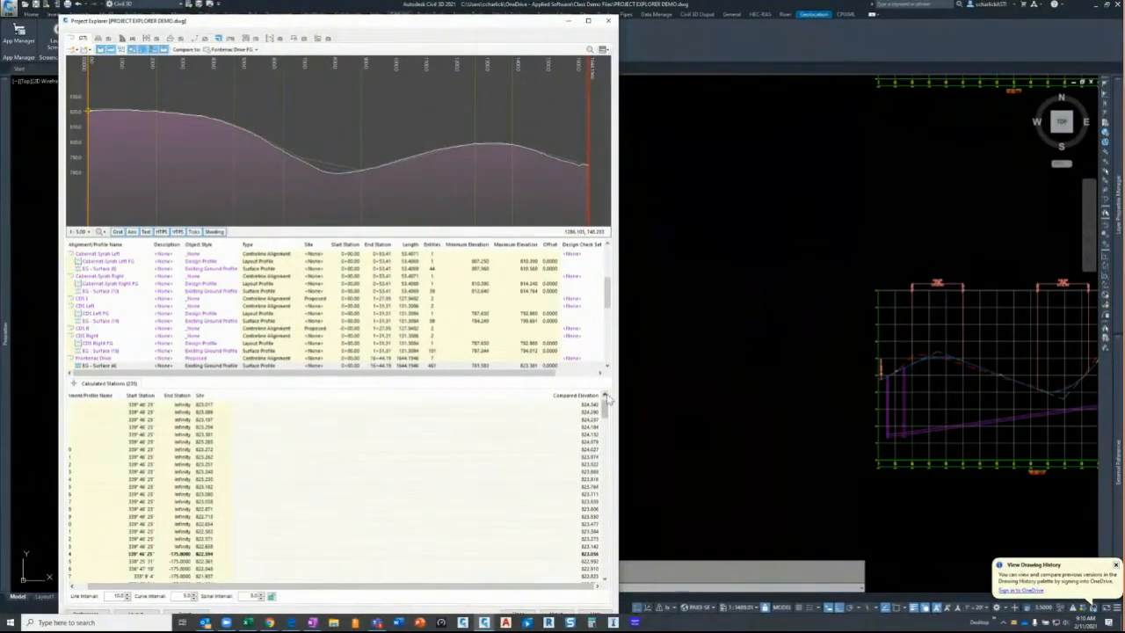
{"action": "left_click_drag", "start_coordinate": [618, 398], "coordinate": [290, 396]}
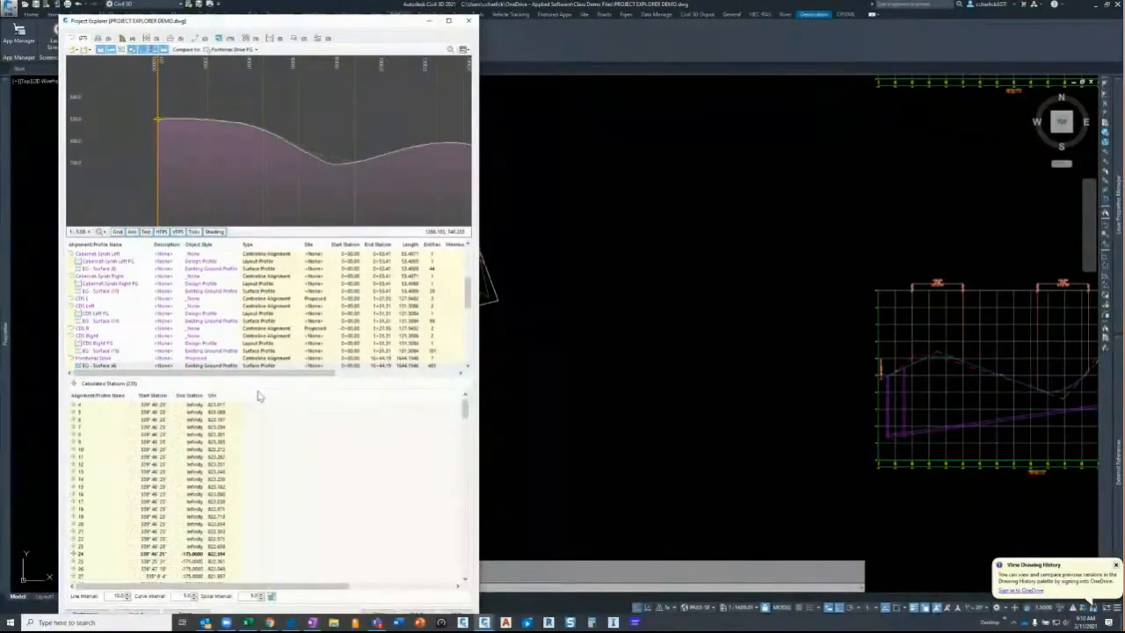
{"action": "scroll", "coordinate": [360, 427], "scroll_direction": "up", "scroll_amount": 1}
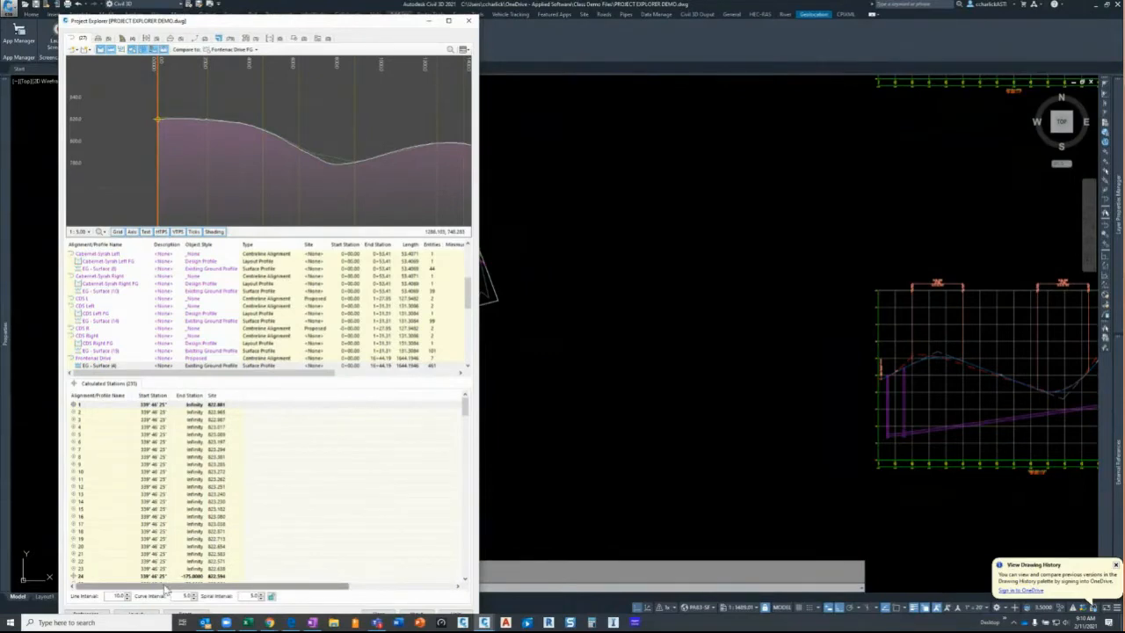
{"action": "left_click_drag", "start_coordinate": [479, 175], "coordinate": [576, 185]}
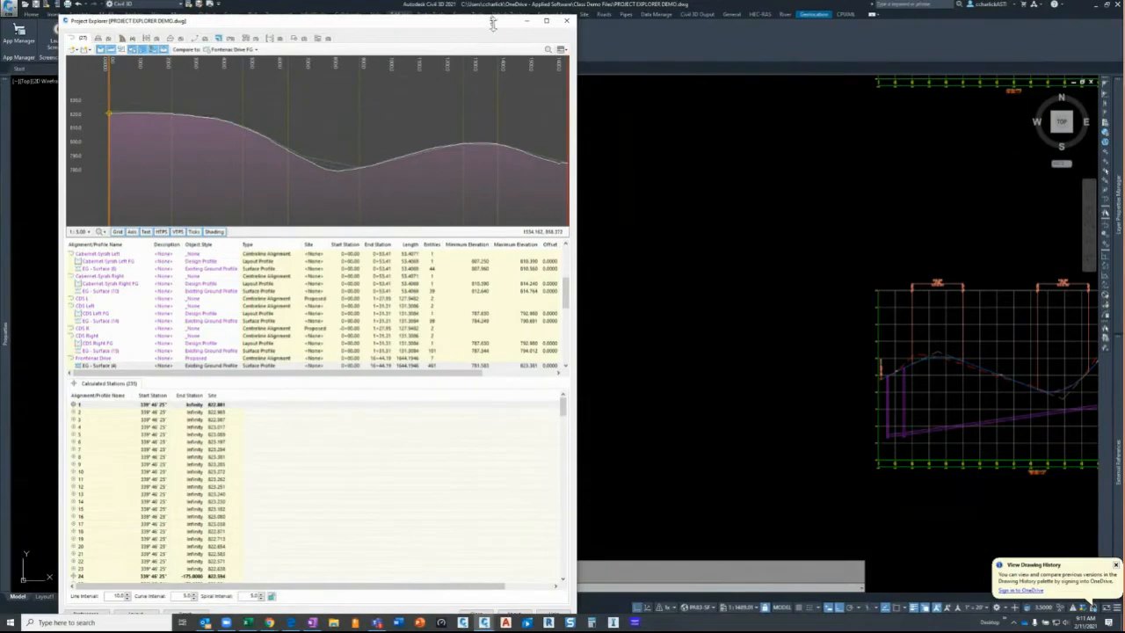
{"action": "mouse_move", "coordinate": [493, 15]}
{"action": "left_mouse_down"}
{"action": "mouse_move", "coordinate": [493, 38]}
{"action": "mouse_move", "coordinate": [505, 25]}
{"action": "left_mouse_up"}
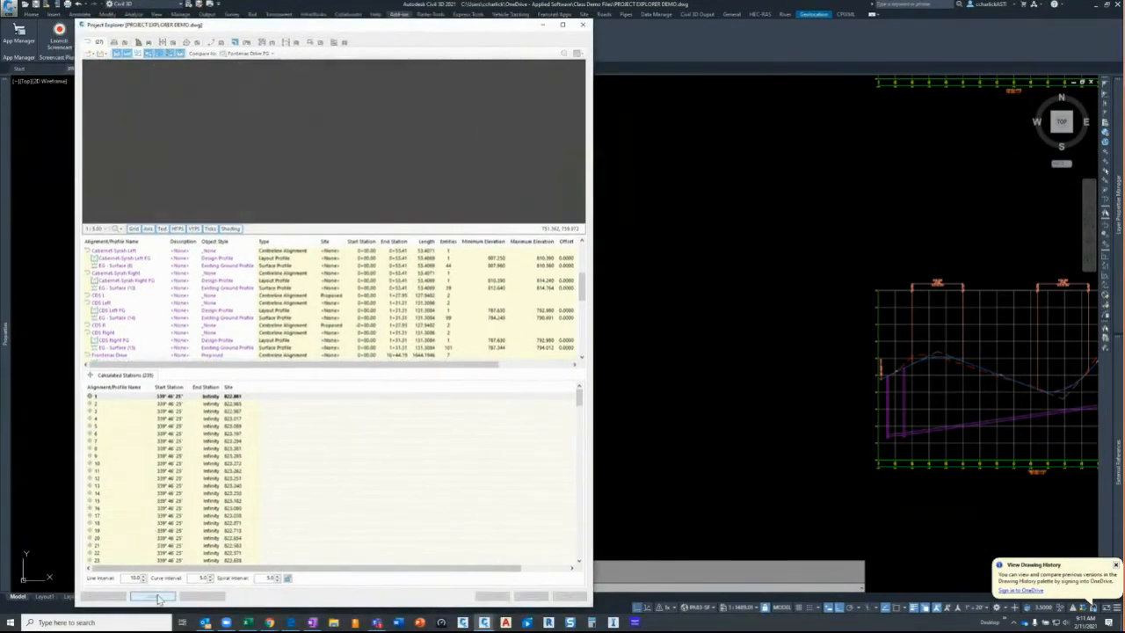
Step: Enable the Source File column, which holds the Compare to parameter, in the Alignment/Profile Calculated Stations layout and apply it
{"action": "left_click", "coordinate": [153, 596]}
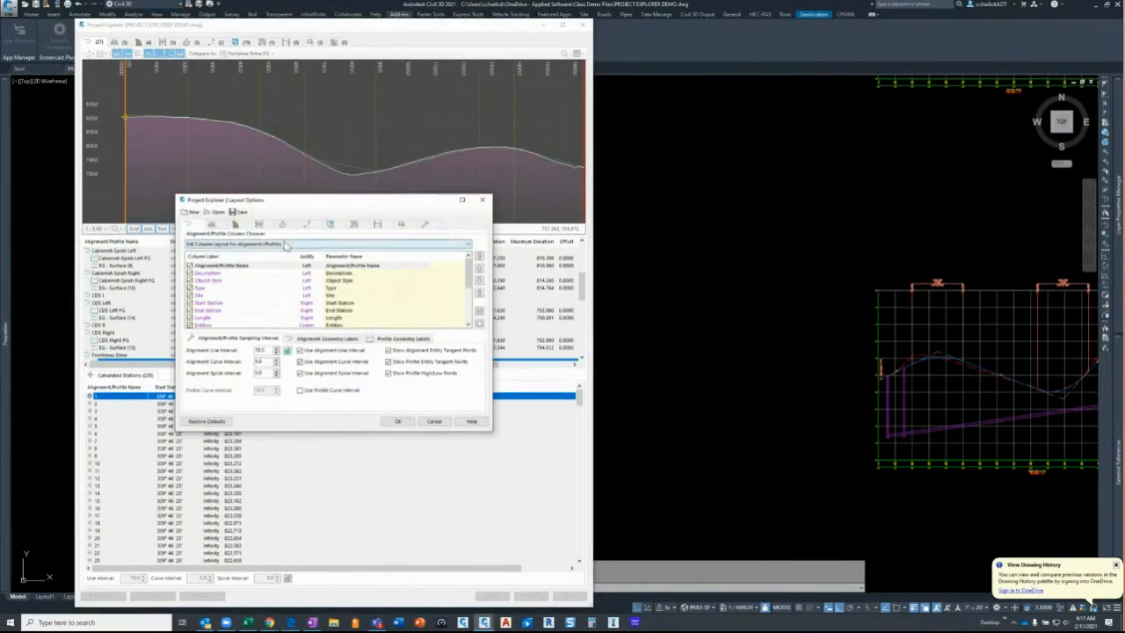
{"action": "left_click", "coordinate": [285, 245]}
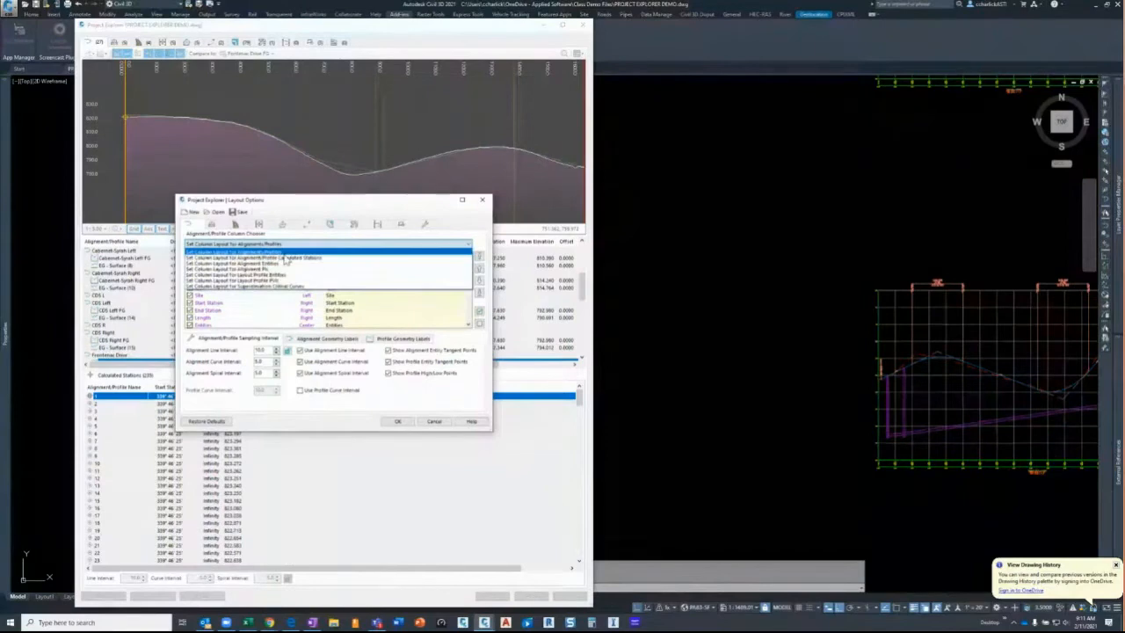
{"action": "left_click", "coordinate": [285, 257]}
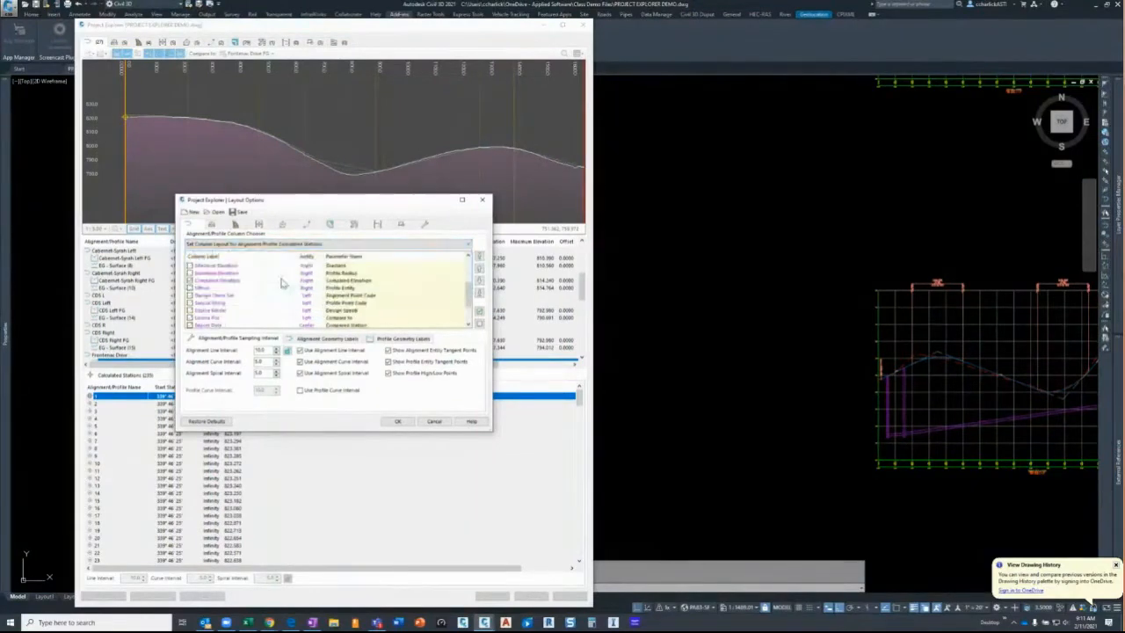
{"action": "scroll", "coordinate": [282, 283], "scroll_direction": "up", "scroll_amount": 2}
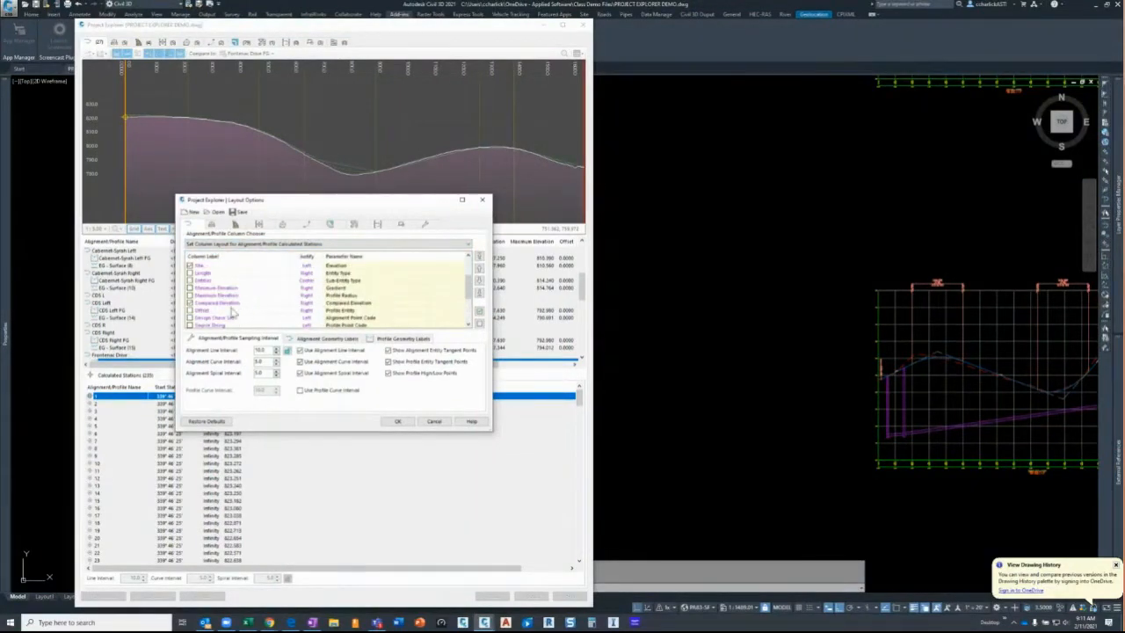
{"action": "scroll", "coordinate": [230, 309], "scroll_direction": "down", "scroll_amount": 3}
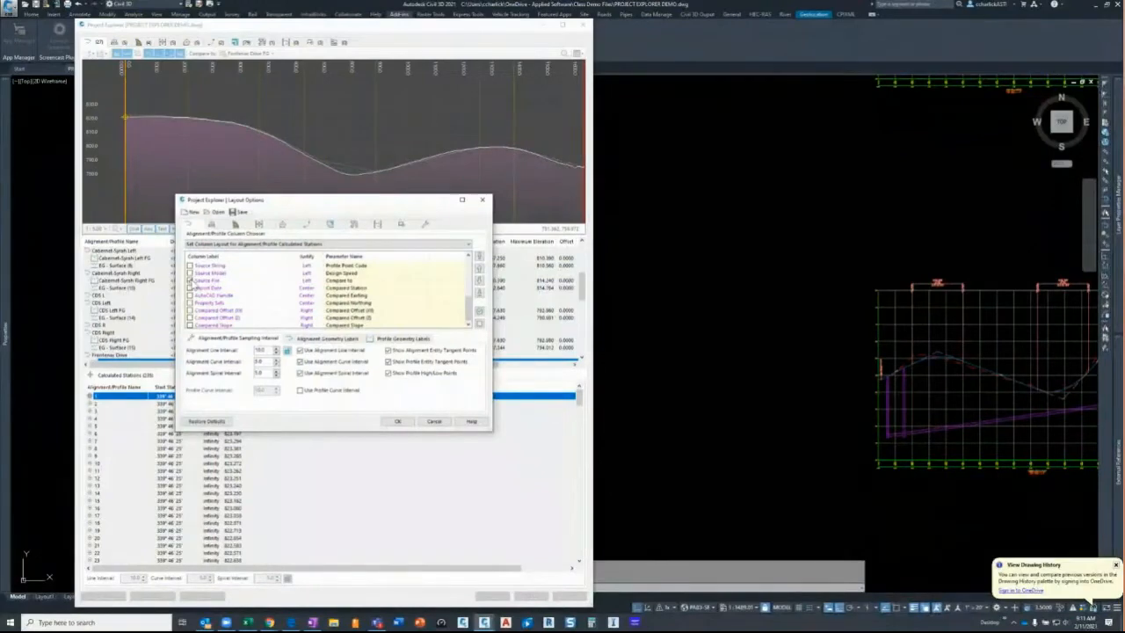
{"action": "left_click", "coordinate": [190, 282]}
{"action": "left_click", "coordinate": [398, 421]}
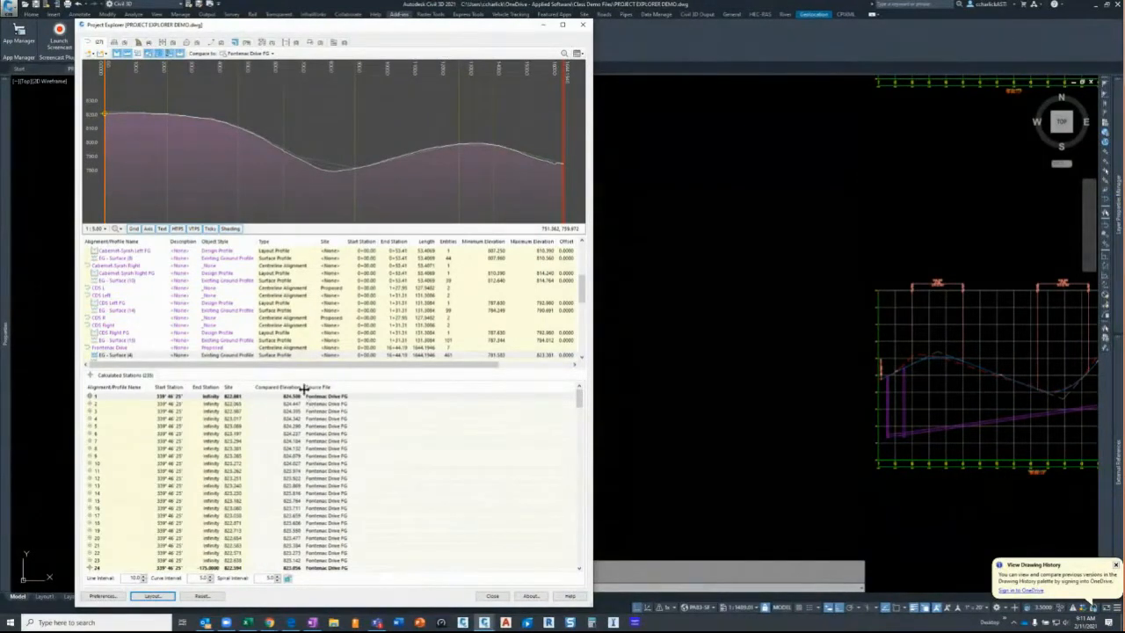
Step: Review the column labels and their assigned parameters throughout the Alignment/Profile Calculated Stations column layout
{"action": "left_click", "coordinate": [151, 596]}
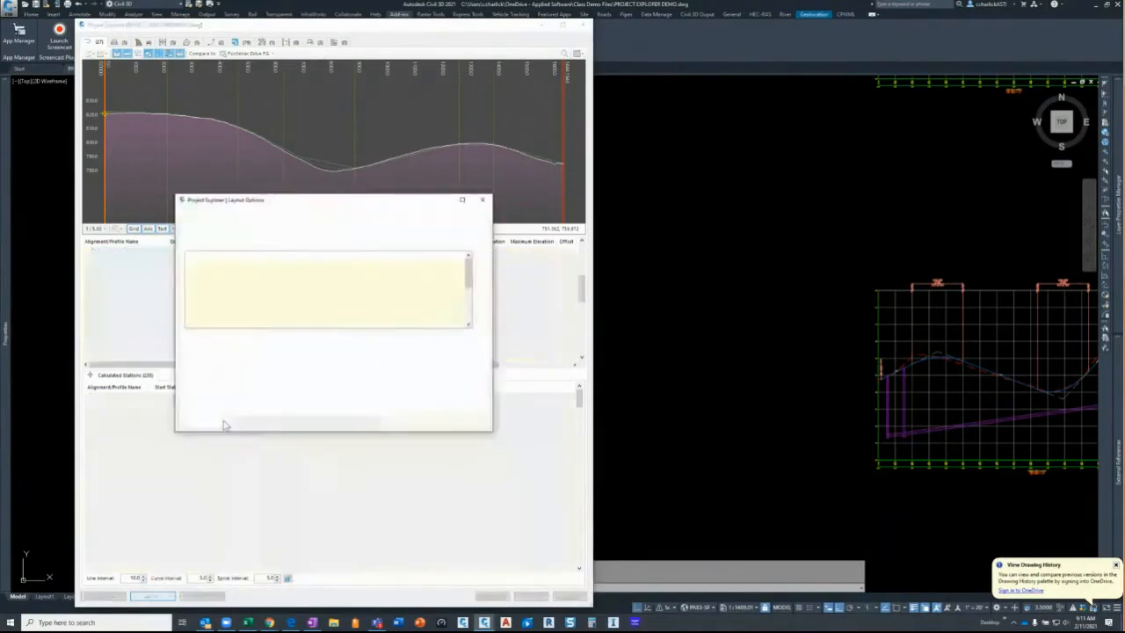
{"action": "left_click", "coordinate": [290, 244]}
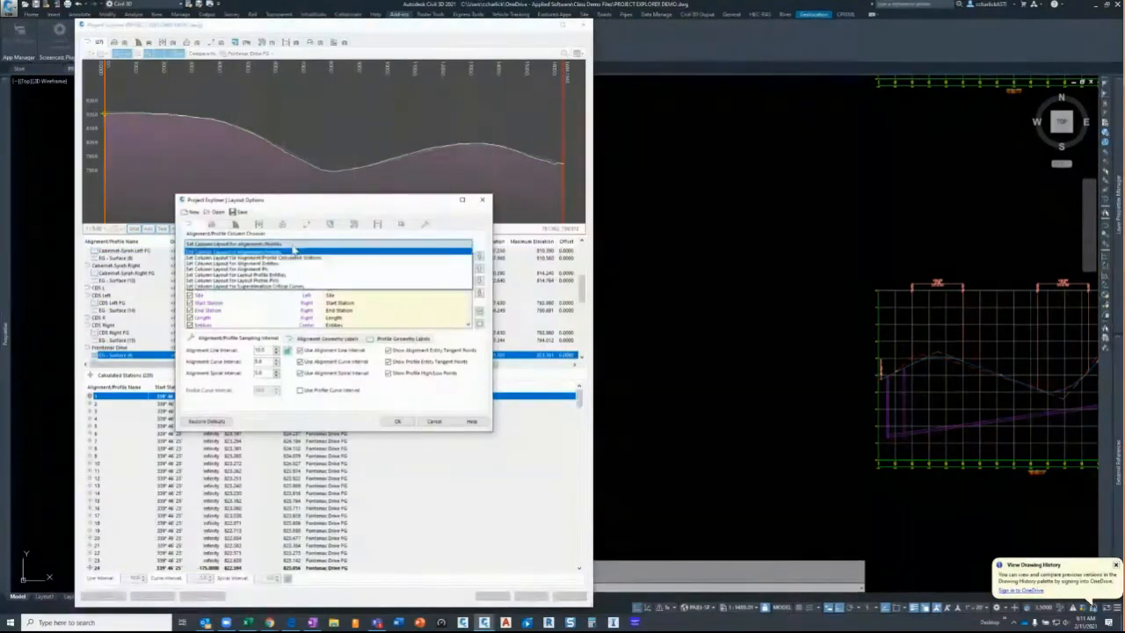
{"action": "left_click", "coordinate": [290, 257]}
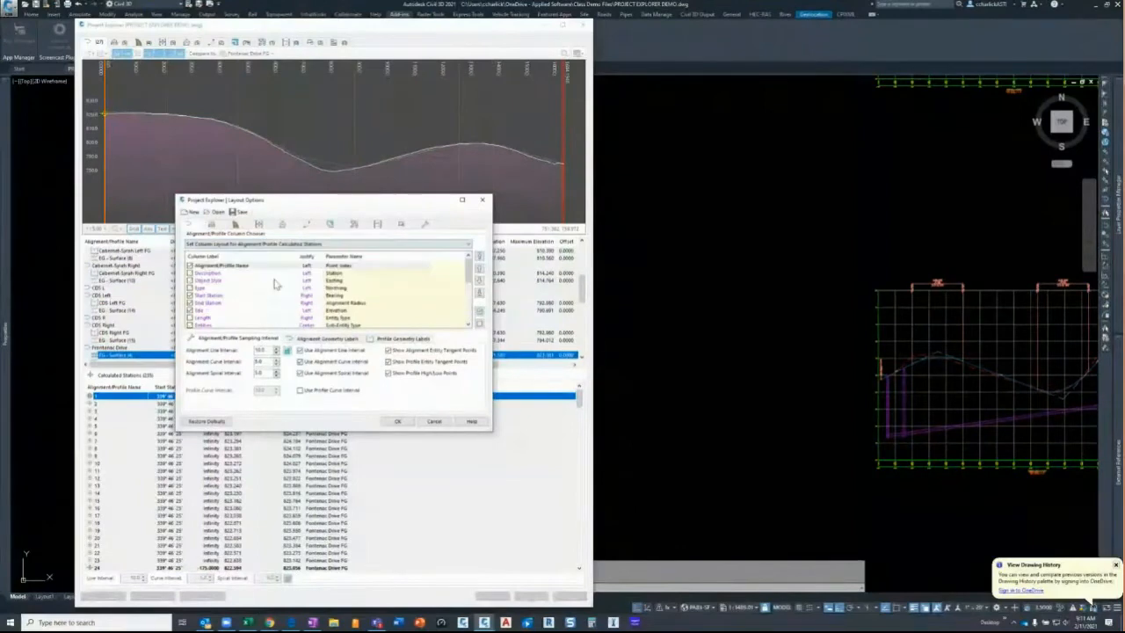
{"action": "scroll", "coordinate": [272, 286], "scroll_direction": "down", "scroll_amount": 2}
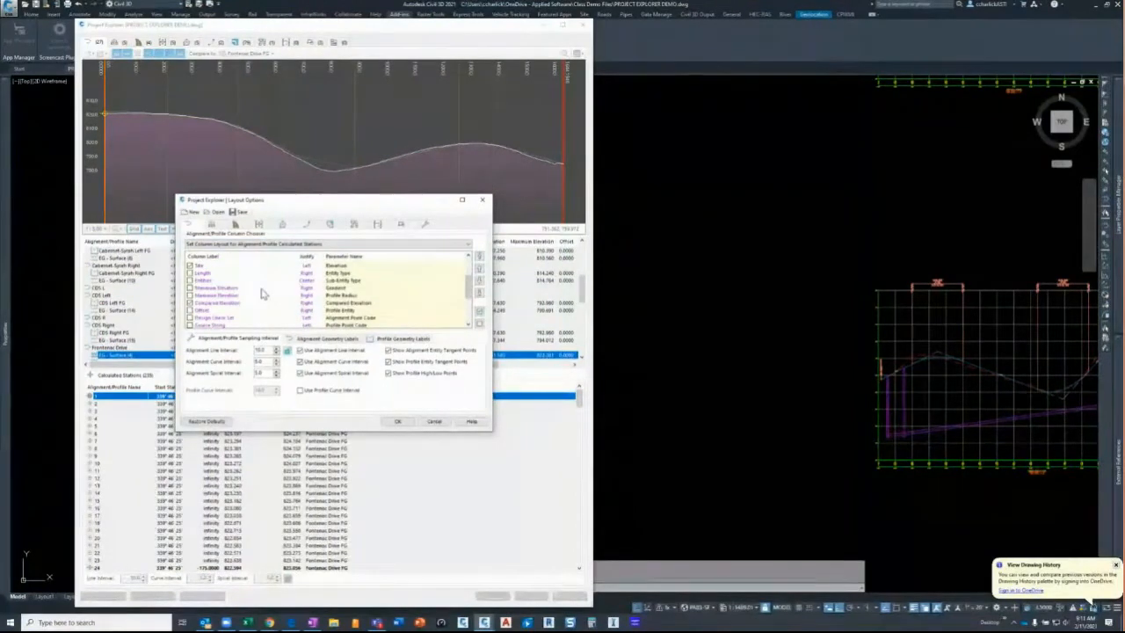
{"action": "scroll", "coordinate": [261, 294], "scroll_direction": "down", "scroll_amount": 1}
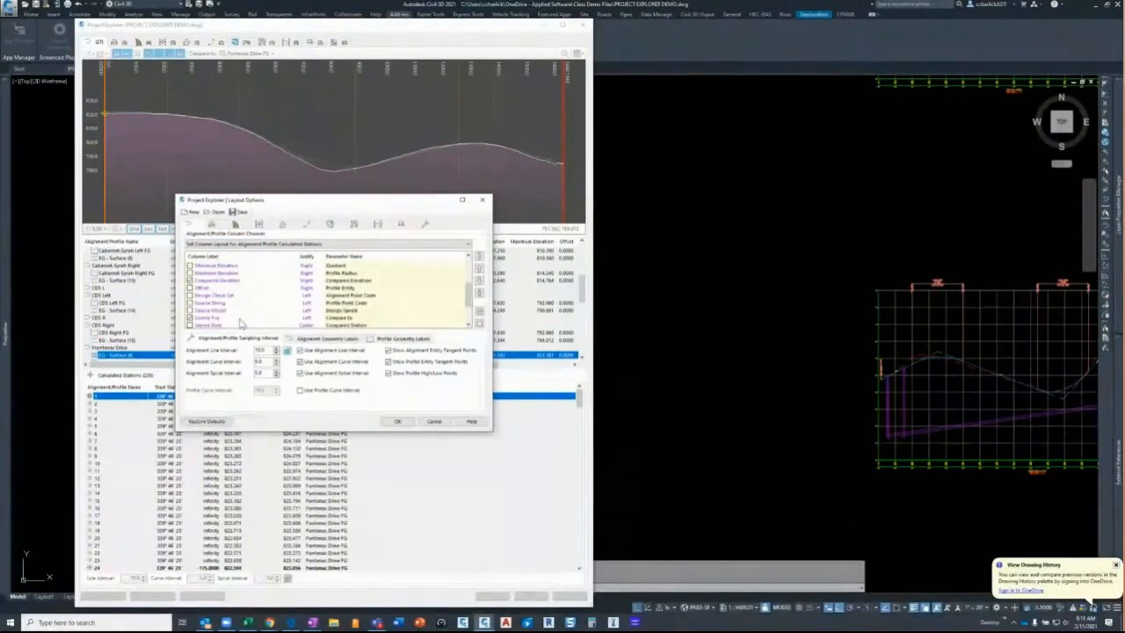
{"action": "scroll", "coordinate": [245, 325], "scroll_direction": "down", "scroll_amount": 2}
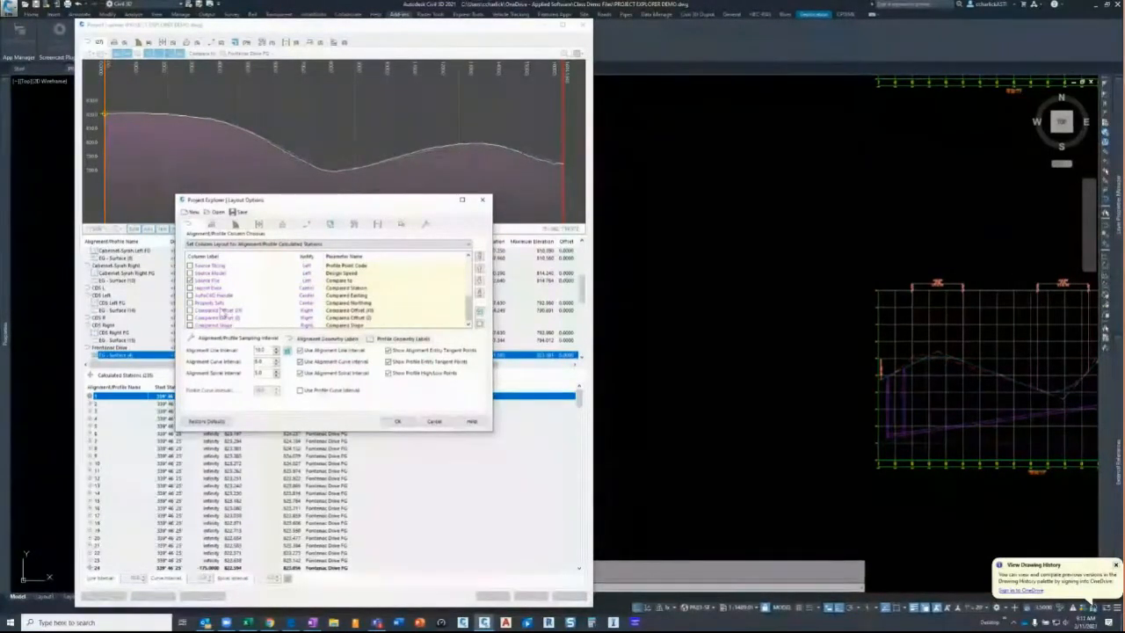
{"action": "left_click_drag", "start_coordinate": [471, 314], "coordinate": [472, 309]}
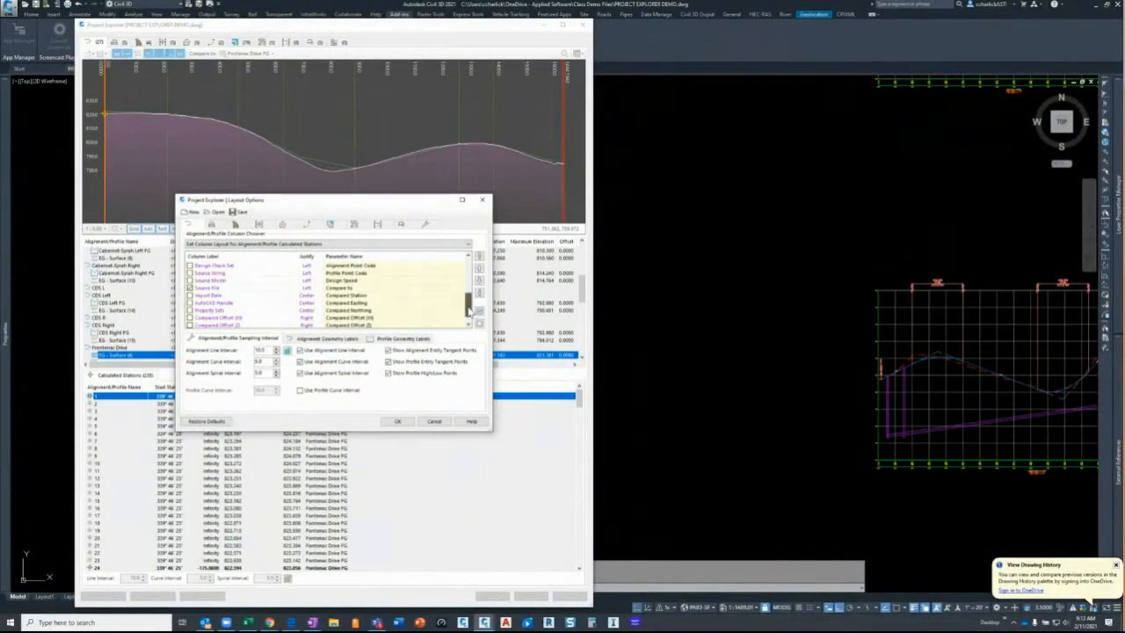
{"action": "left_click_drag", "start_coordinate": [468, 310], "coordinate": [469, 299]}
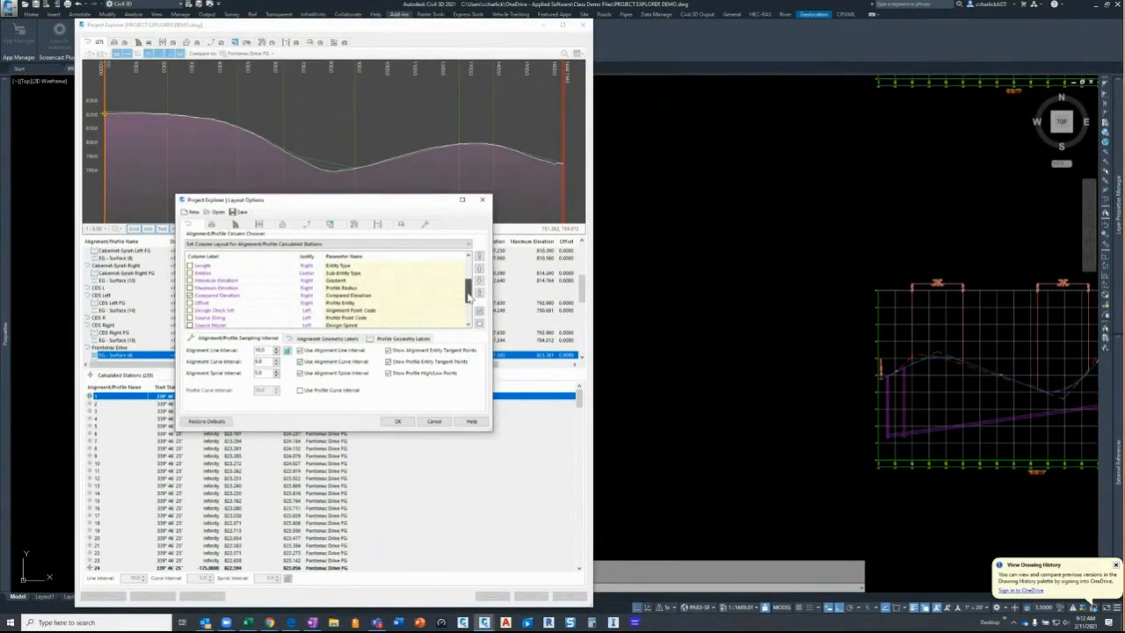
{"action": "scroll", "coordinate": [344, 288], "scroll_direction": "down", "scroll_amount": 3}
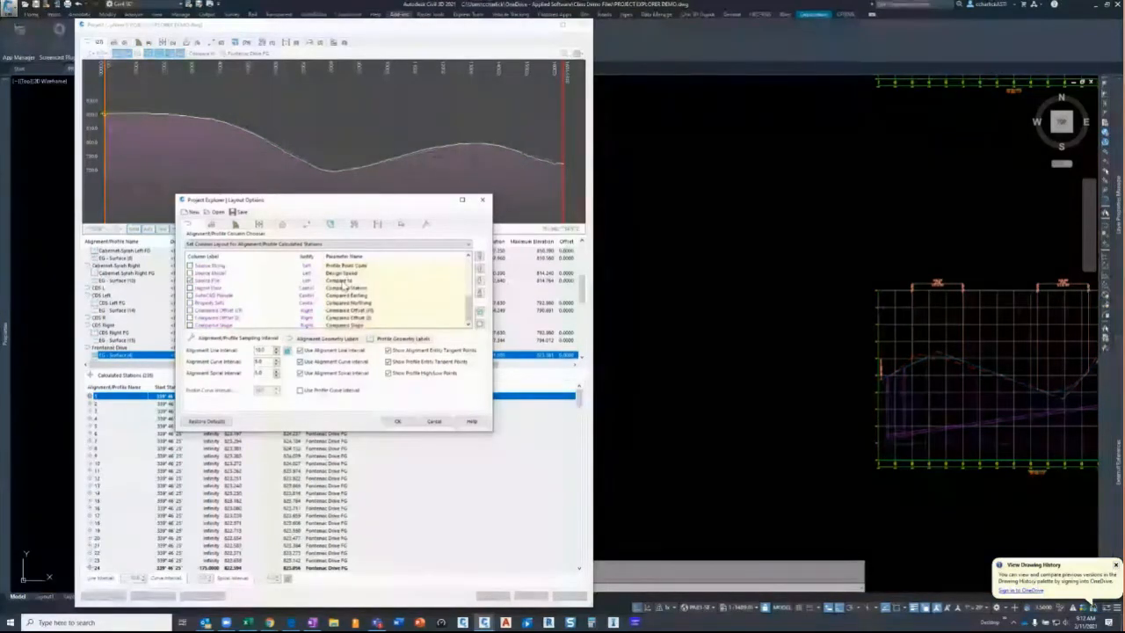
{"action": "scroll", "coordinate": [259, 304], "scroll_direction": "up", "scroll_amount": 1}
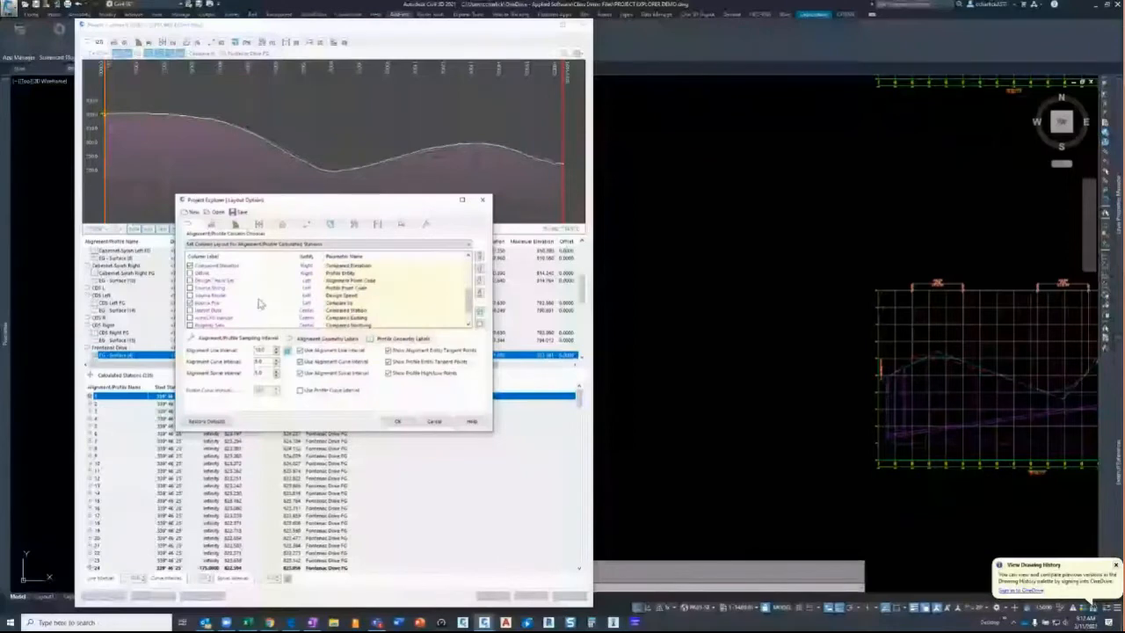
{"action": "scroll", "coordinate": [241, 299], "scroll_direction": "up", "scroll_amount": 1}
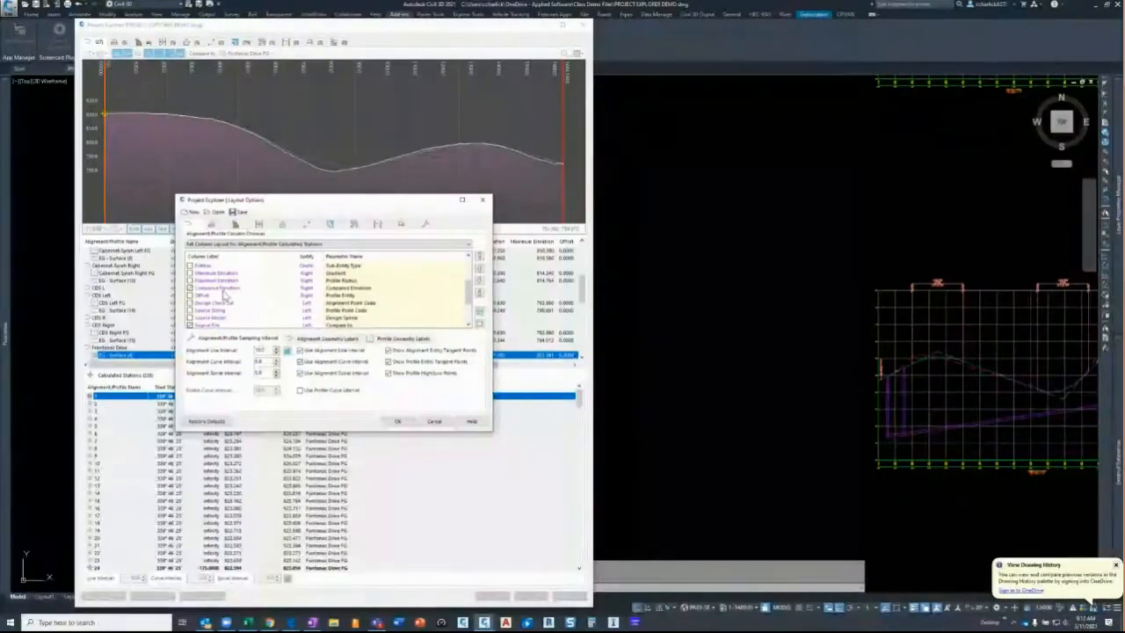
{"action": "scroll", "coordinate": [224, 296], "scroll_direction": "up", "scroll_amount": 1}
{"action": "scroll", "coordinate": [224, 297], "scroll_direction": "up", "scroll_amount": 2}
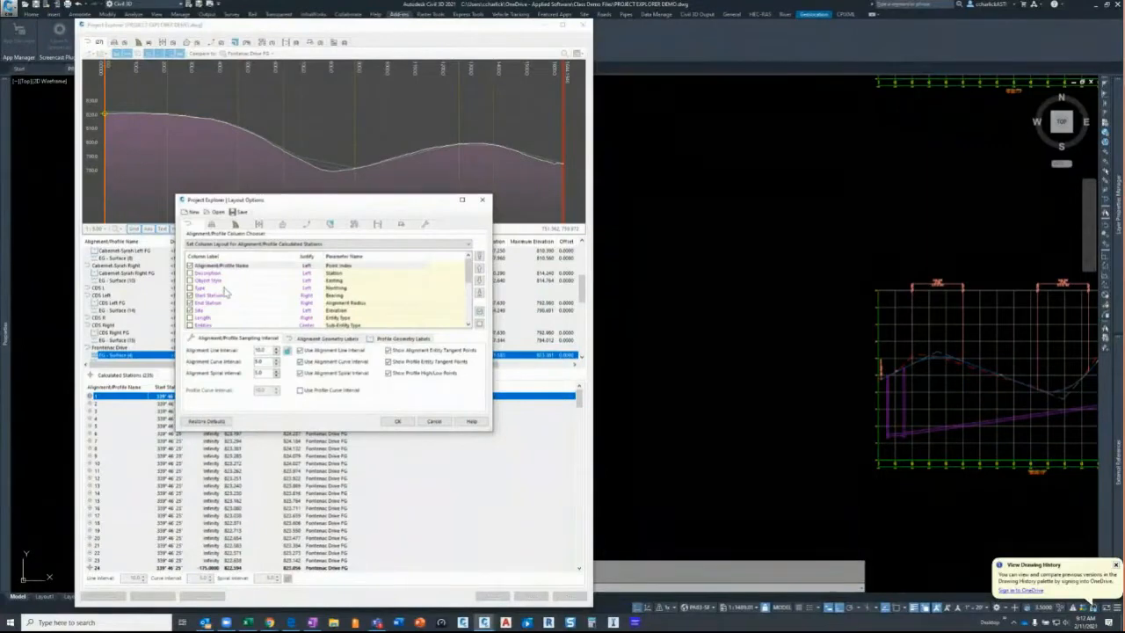
{"action": "scroll", "coordinate": [226, 293], "scroll_direction": "down", "scroll_amount": 3}
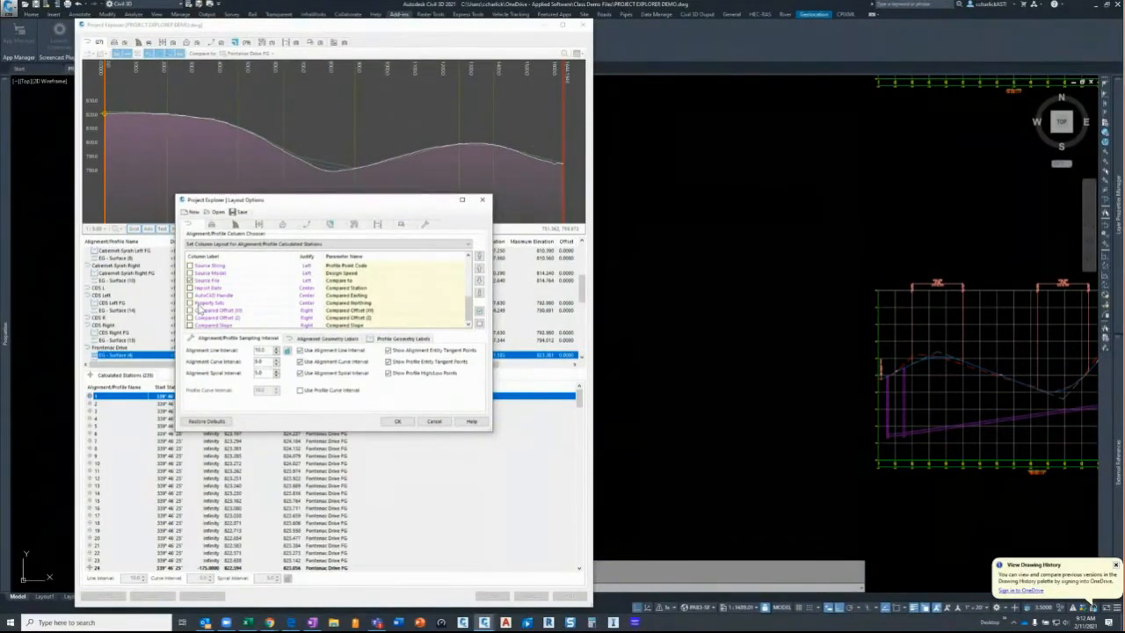
{"action": "scroll", "coordinate": [198, 306], "scroll_direction": "up", "scroll_amount": 1}
Step: Restore the default columns of the calculated stations layout, apply them, and inspect the table across to its compared elevation and offset columns
{"action": "left_click", "coordinate": [190, 302]}
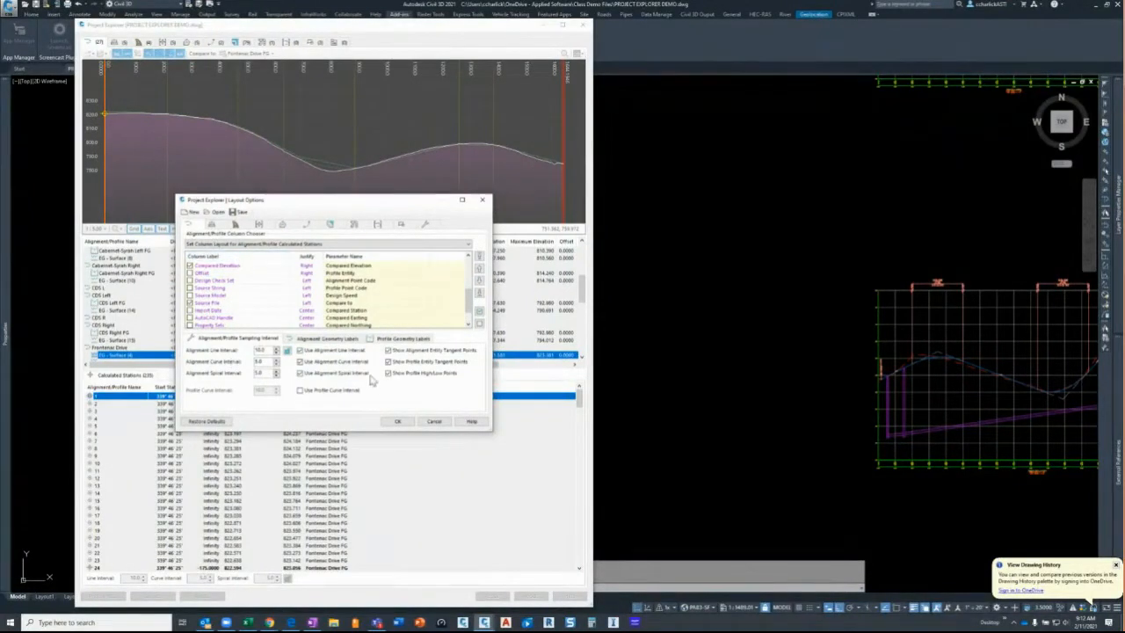
{"action": "left_click", "coordinate": [255, 351]}
{"action": "left_click", "coordinate": [221, 423]}
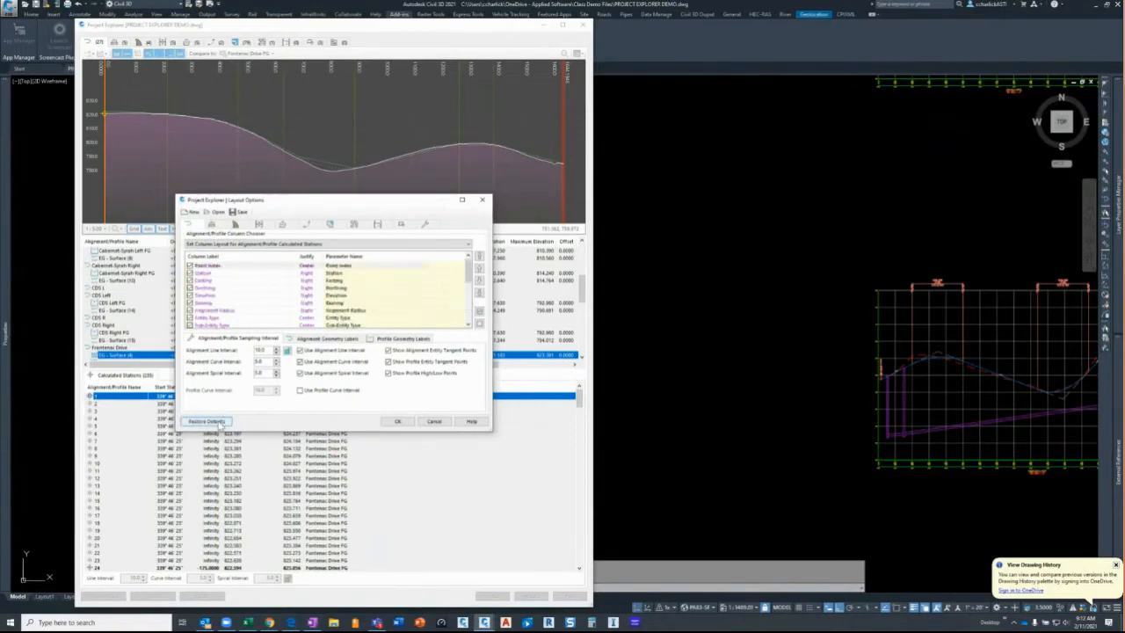
{"action": "left_click", "coordinate": [399, 422]}
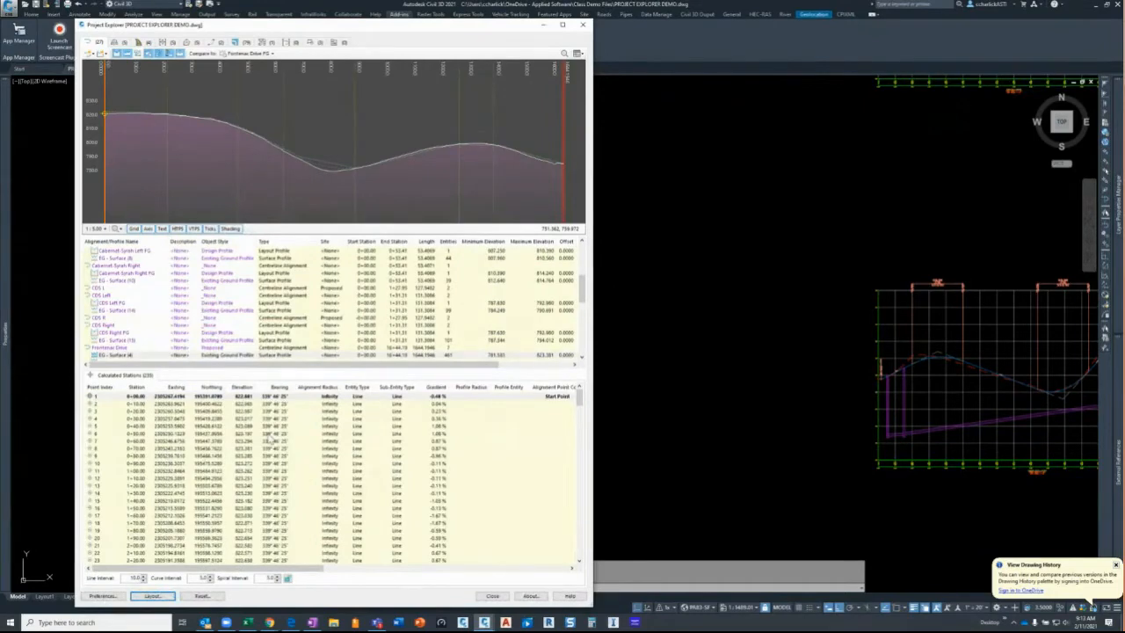
{"action": "left_click_drag", "start_coordinate": [280, 570], "coordinate": [530, 574]}
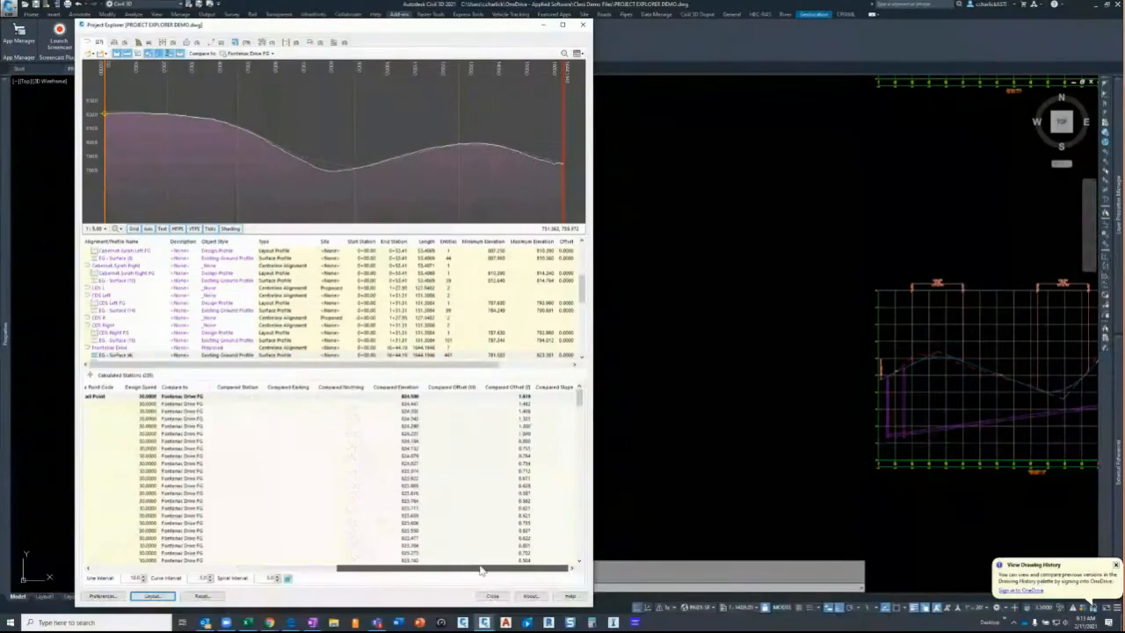
{"action": "left_click_drag", "start_coordinate": [481, 570], "coordinate": [346, 517]}
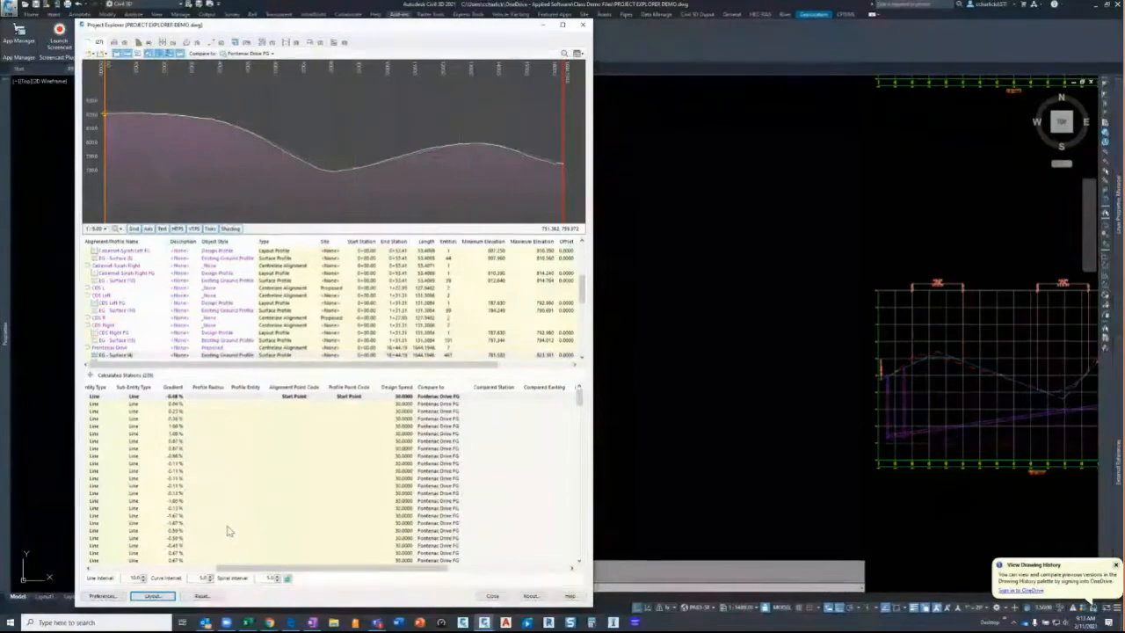
Step: Turn off the Bearing, Alignment Radius, Entity Type and Sub-Entity Type columns in the Alignment/Profile Calculated Stations layout
{"action": "left_click", "coordinate": [150, 596]}
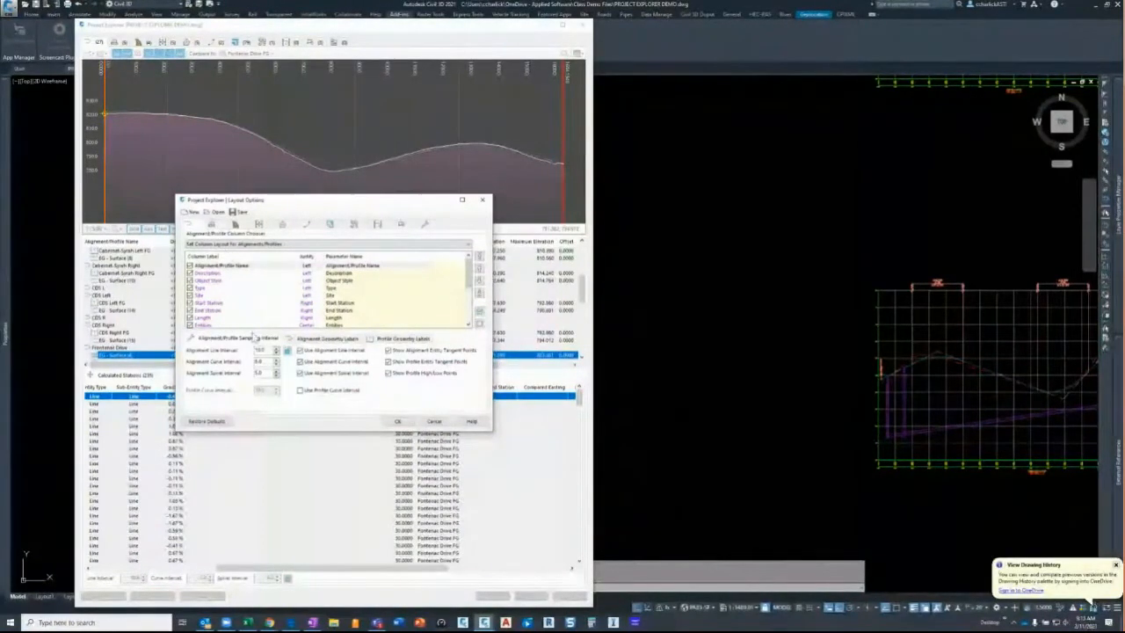
{"action": "left_click", "coordinate": [263, 244]}
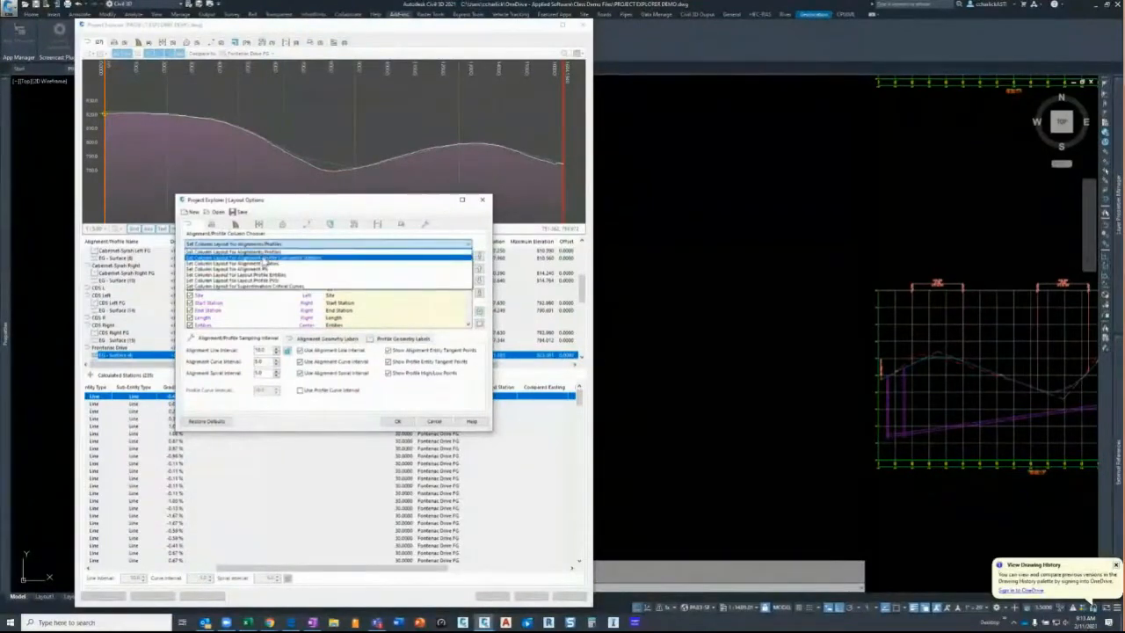
{"action": "left_click", "coordinate": [266, 258]}
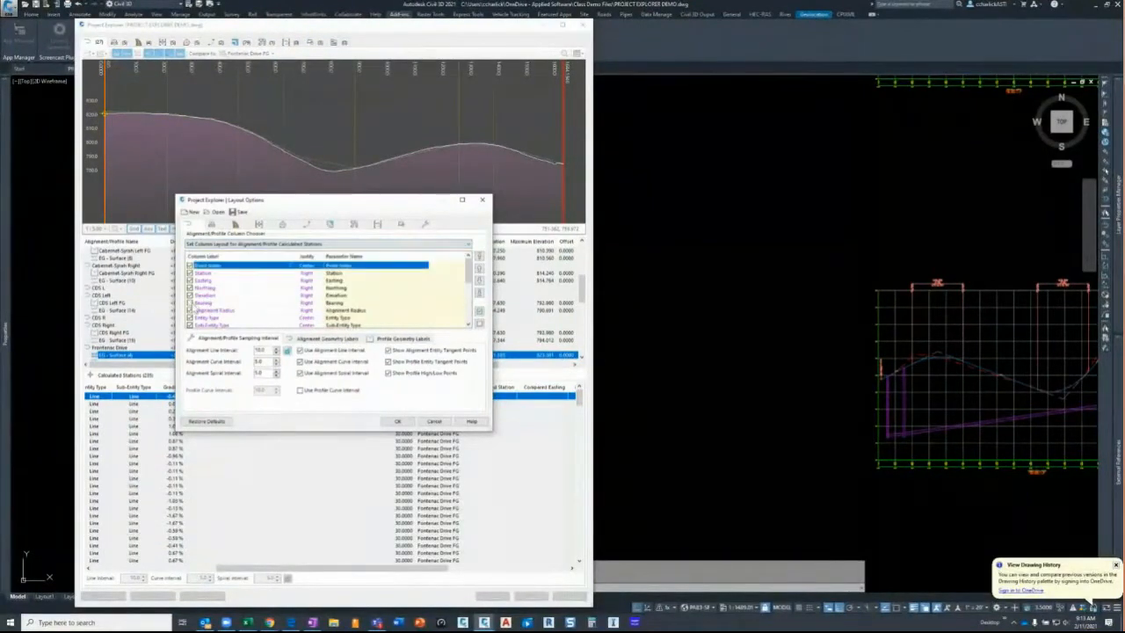
{"action": "scroll", "coordinate": [192, 321], "scroll_direction": "down", "scroll_amount": 1}
{"action": "scroll", "coordinate": [189, 324], "scroll_direction": "down", "scroll_amount": 1}
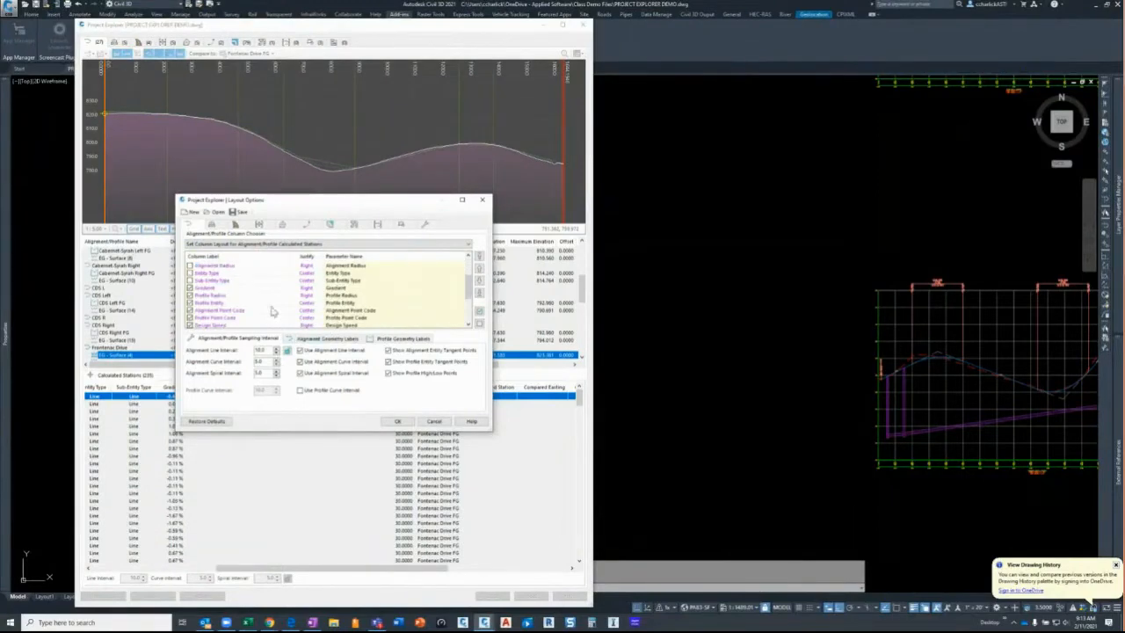
Step: Save the column layout as a layout style file named Compare Profiles Surface in Documents
{"action": "left_click", "coordinate": [240, 213]}
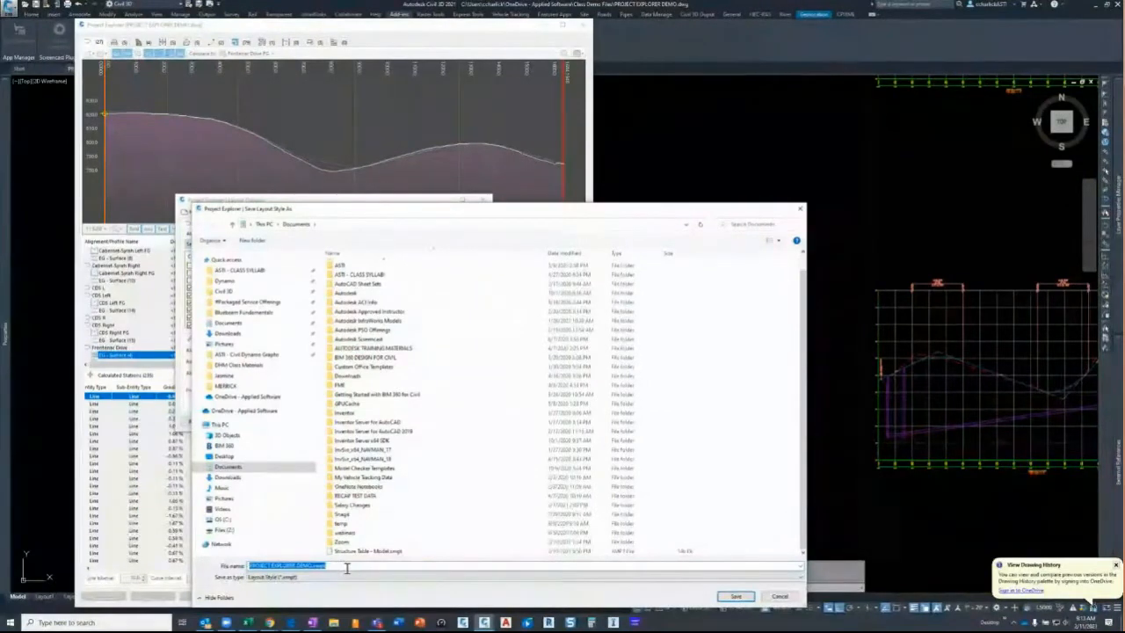
{"action": "type", "text": "Compare P"}
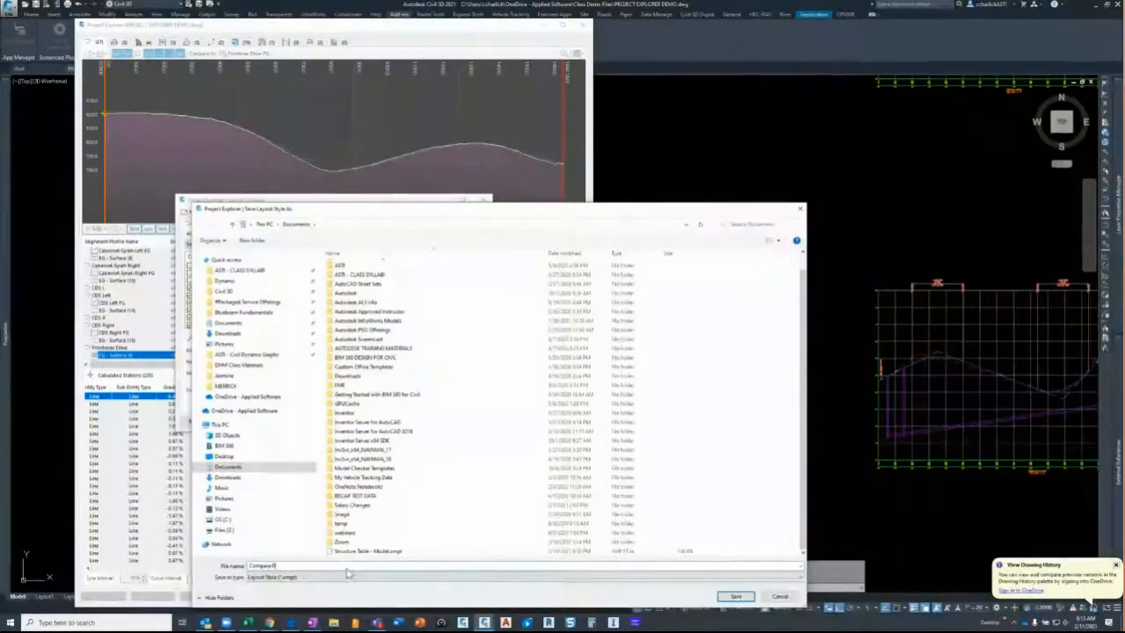
{"action": "type", "text": "rofiles Surface"}
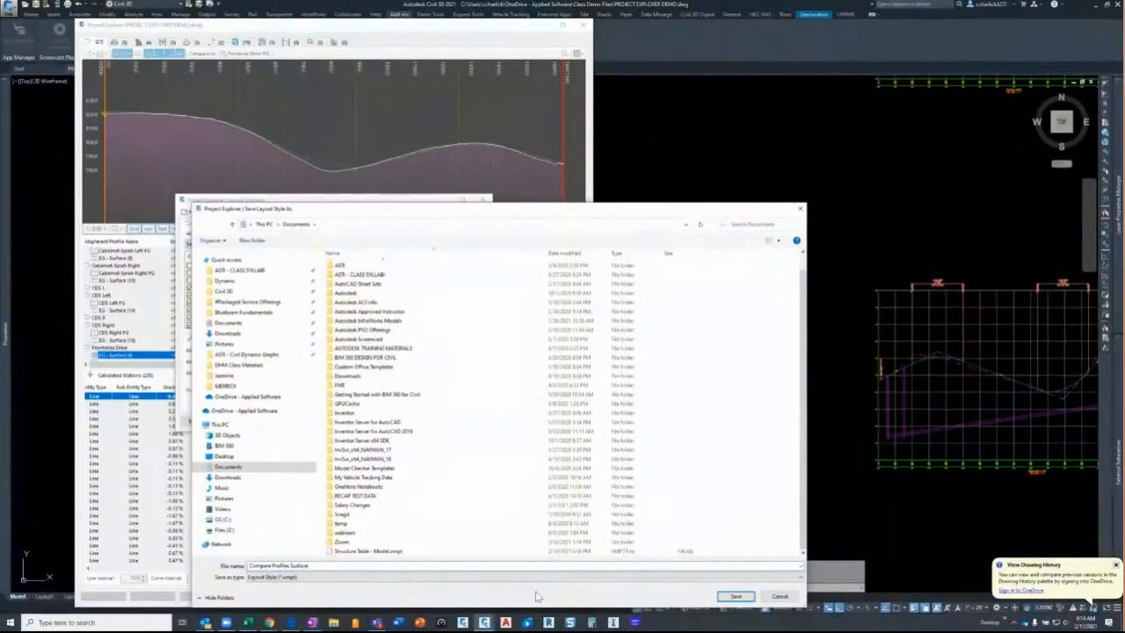
{"action": "left_click", "coordinate": [724, 599]}
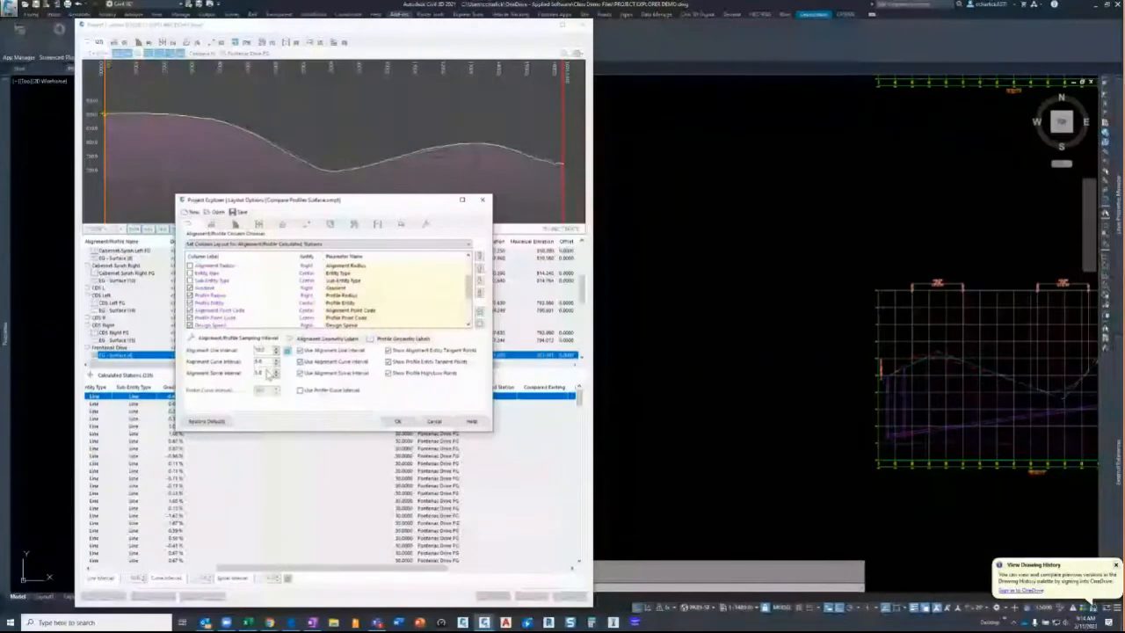
Step: Reset the Alignment/Profile Calculated Stations layout to its default columns and accept the layout options
{"action": "scroll", "coordinate": [363, 295], "scroll_direction": "down", "scroll_amount": 3}
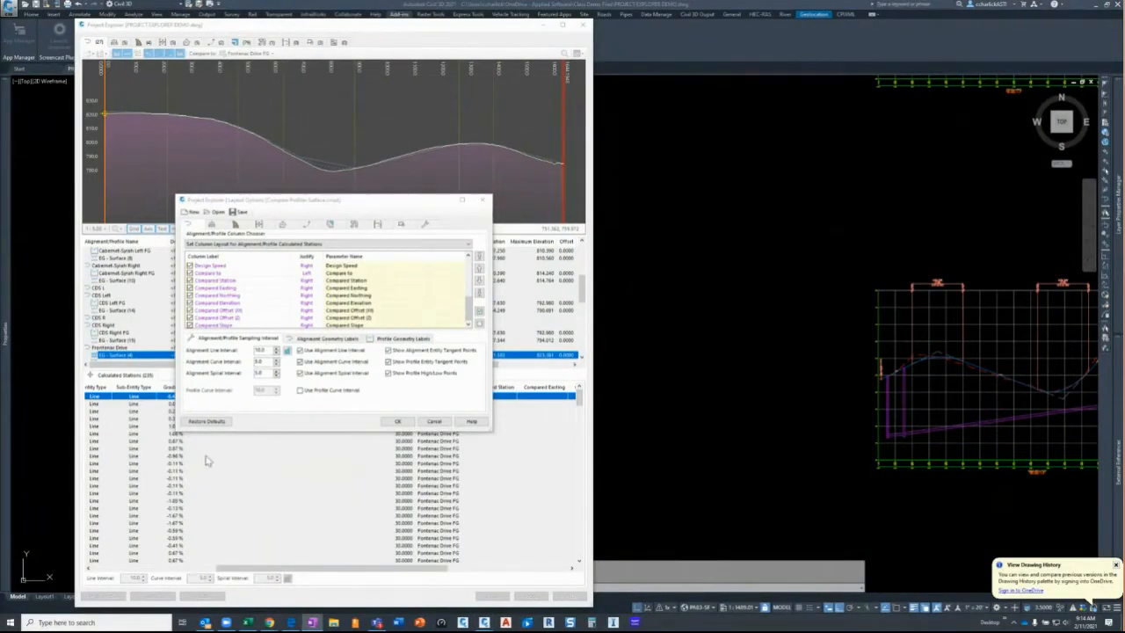
{"action": "left_click", "coordinate": [211, 422]}
{"action": "left_click", "coordinate": [211, 422]}
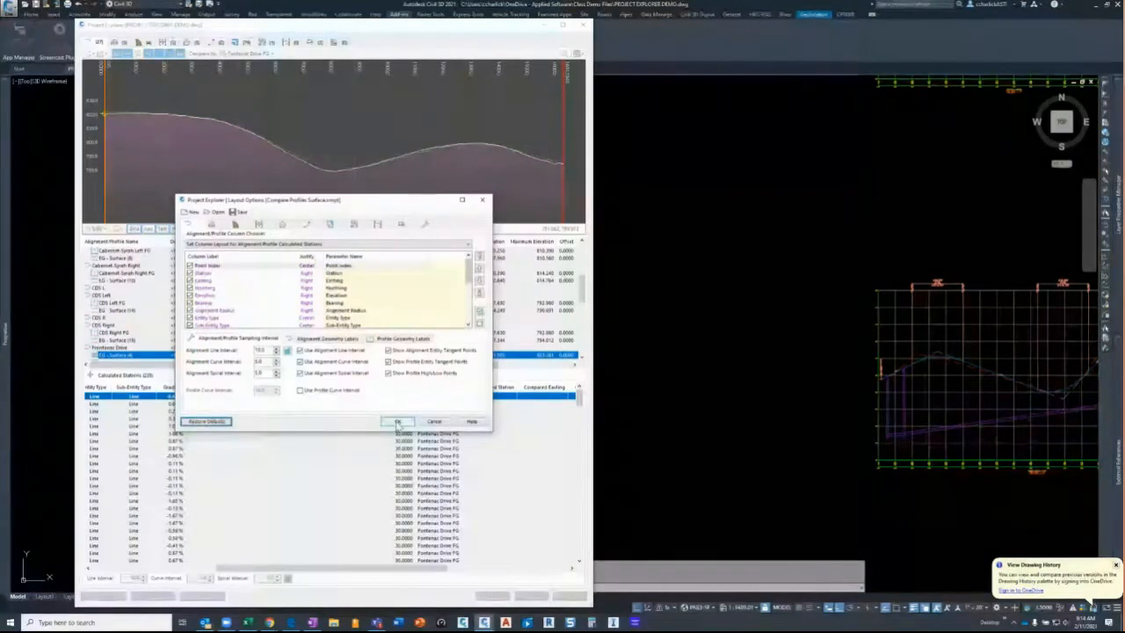
{"action": "left_click", "coordinate": [398, 422]}
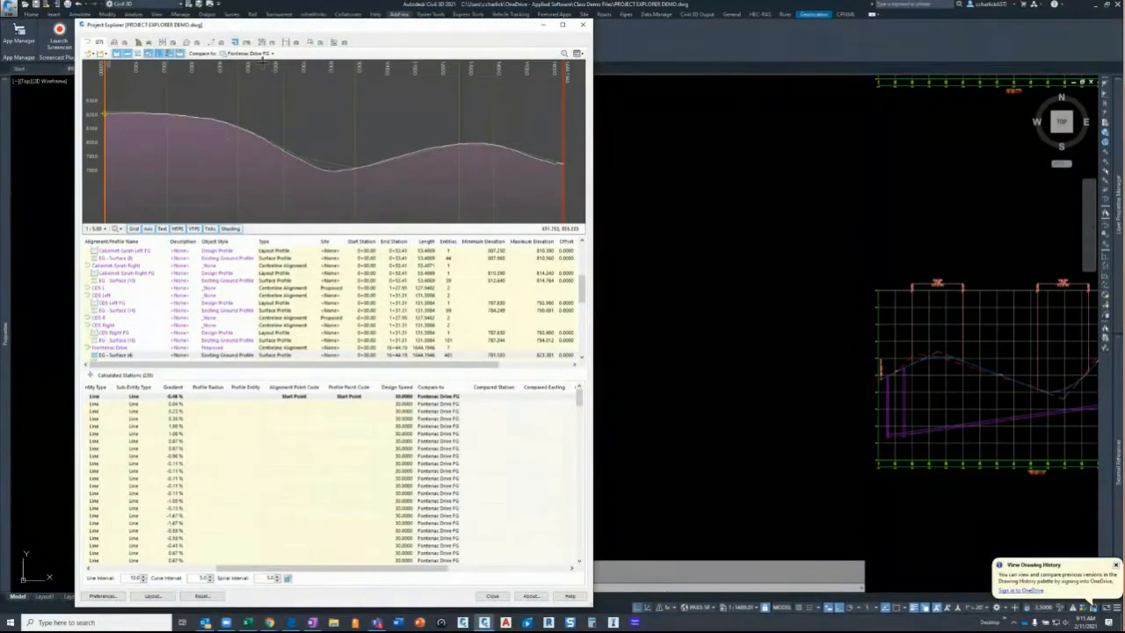
Step: Show the pipe networks and examine the structures, pipes and pipe run tables of the SANITARY network
{"action": "left_click", "coordinate": [262, 44]}
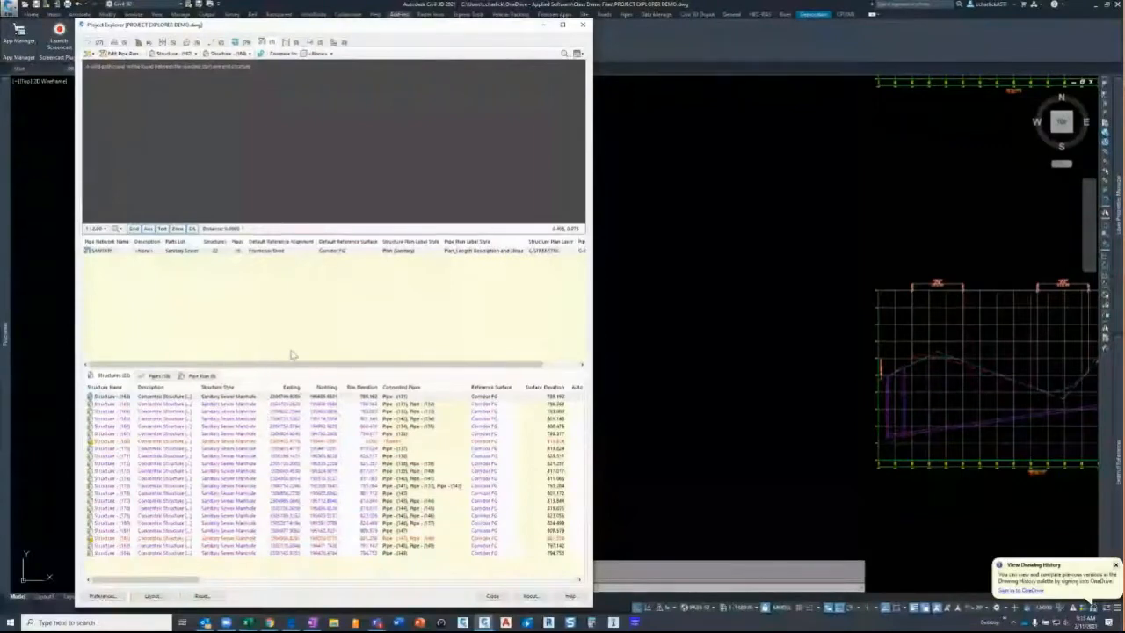
{"action": "left_click", "coordinate": [109, 377]}
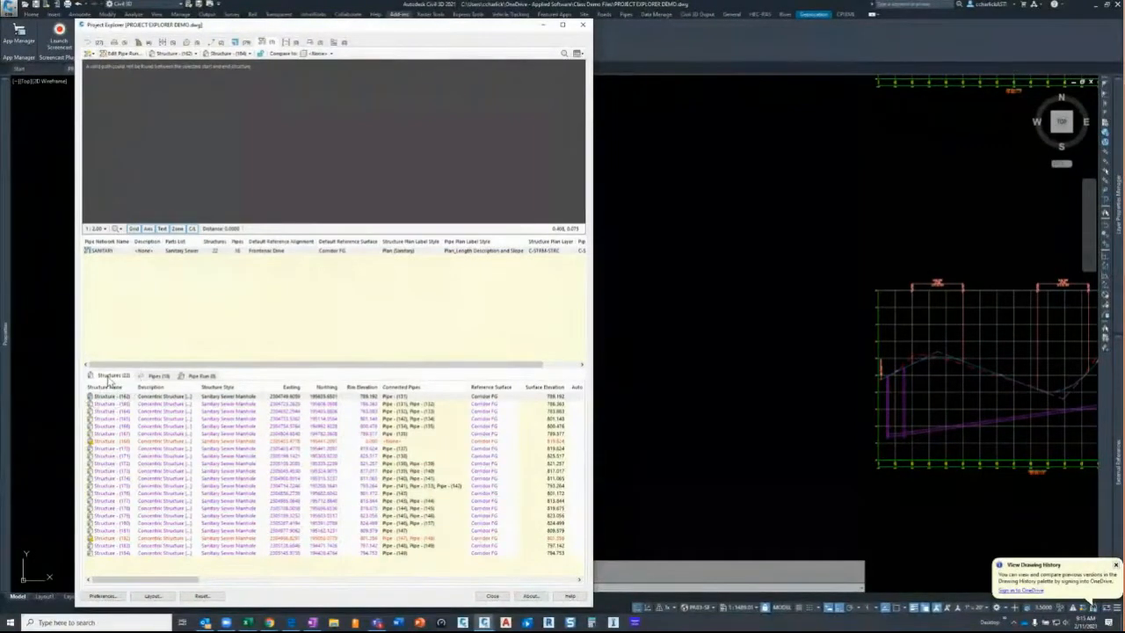
{"action": "left_click", "coordinate": [156, 376]}
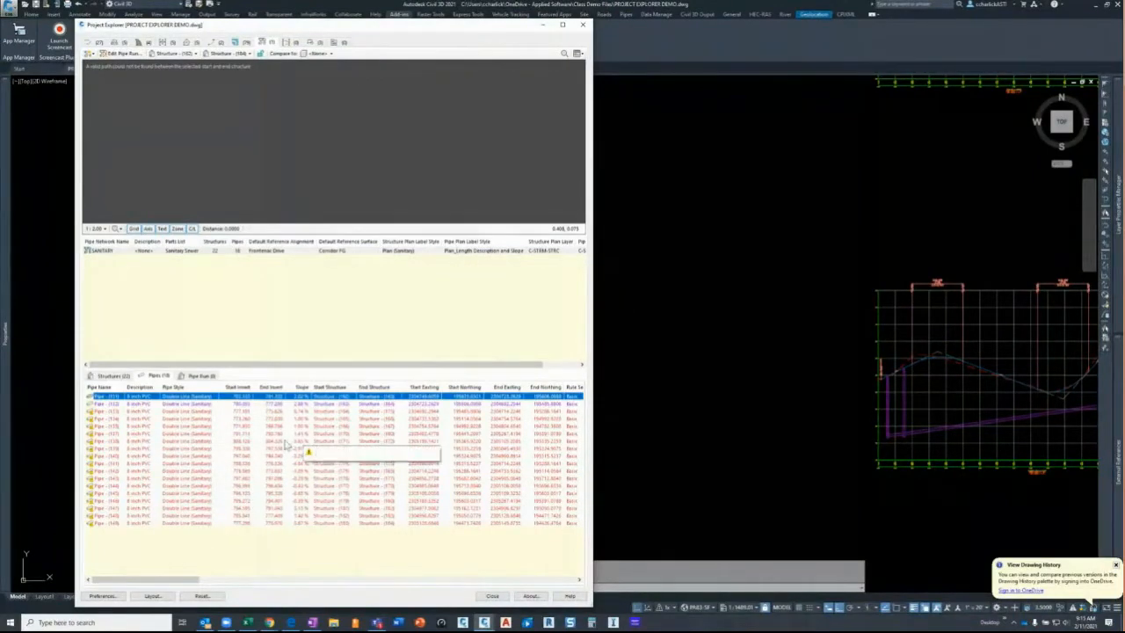
{"action": "left_click", "coordinate": [198, 375]}
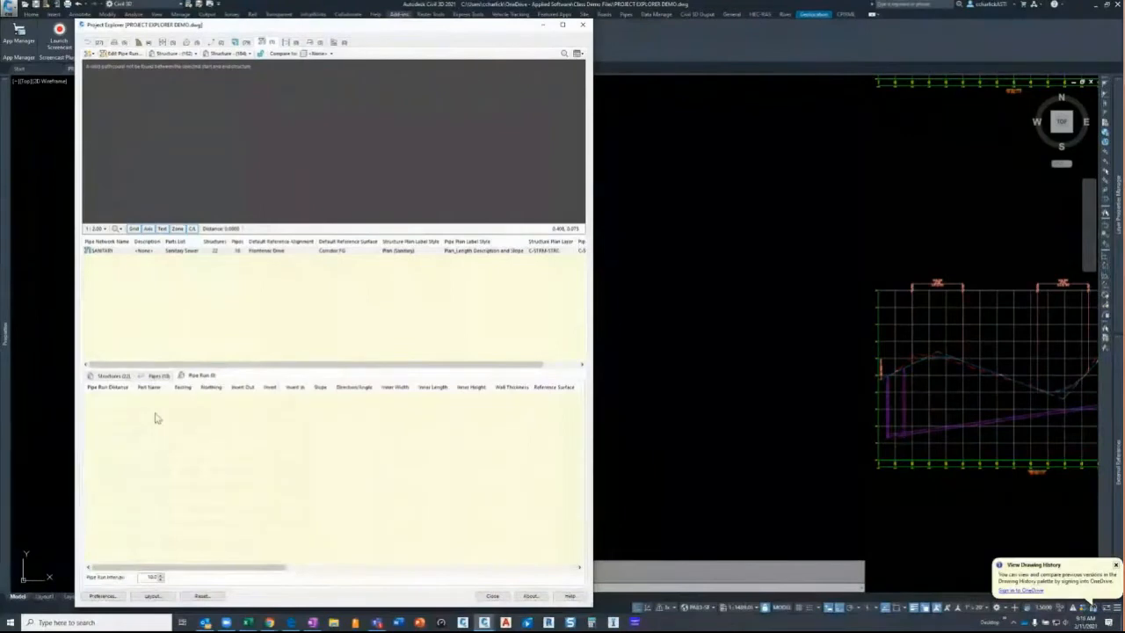
{"action": "left_click", "coordinate": [212, 376]}
{"action": "left_click", "coordinate": [161, 376]}
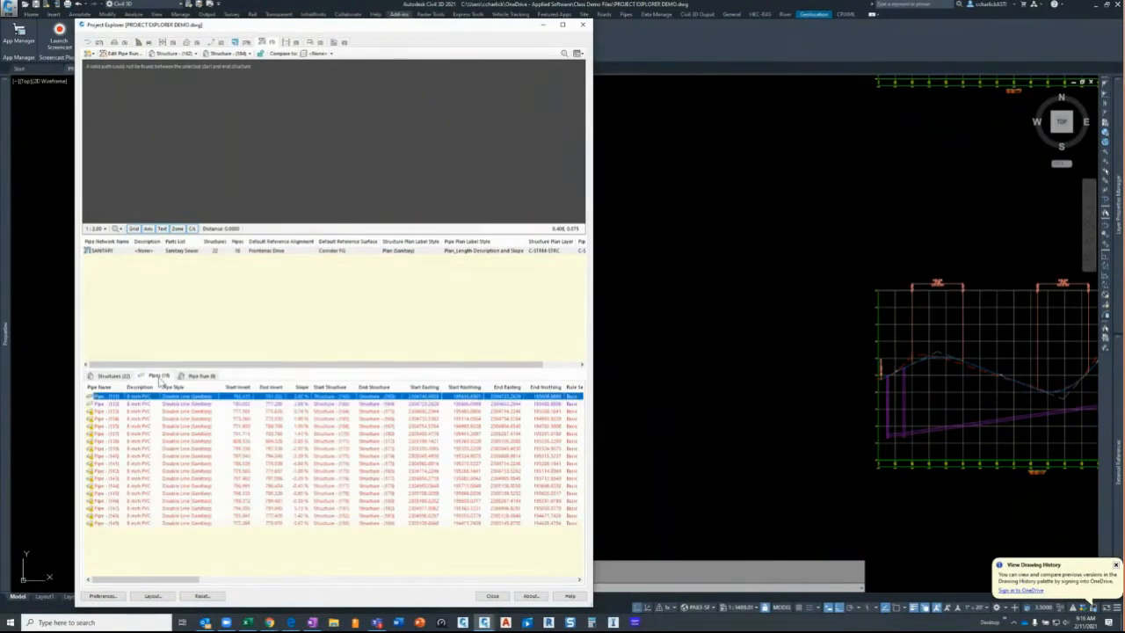
{"action": "left_click", "coordinate": [114, 378]}
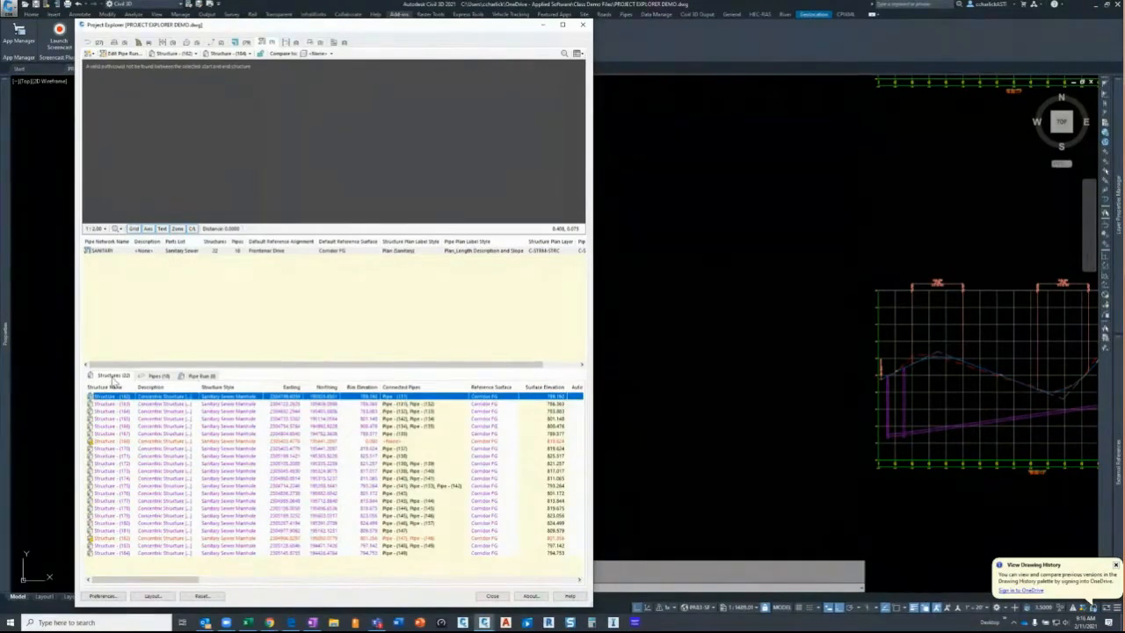
Step: Start a new object set in Project Explorer and name it Pipe Structure Table - Model Space
{"action": "left_click_drag", "start_coordinate": [417, 33], "coordinate": [902, 26]}
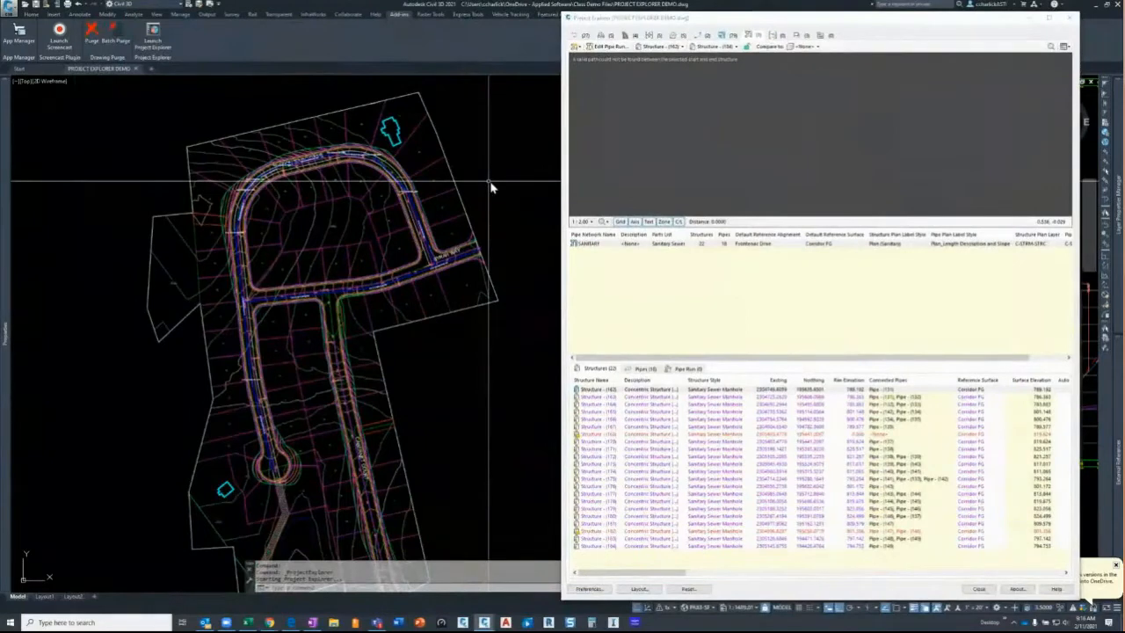
{"action": "middle_click_drag", "start_coordinate": [490, 187], "coordinate": [359, 234]}
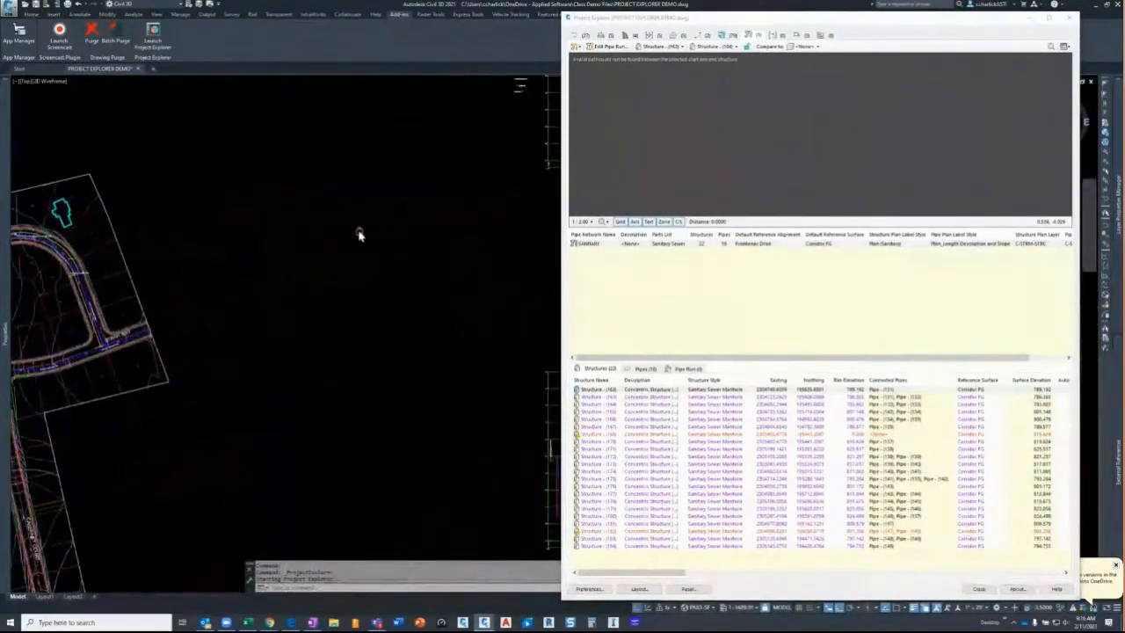
{"action": "scroll", "coordinate": [360, 234], "scroll_direction": "down", "scroll_amount": 4}
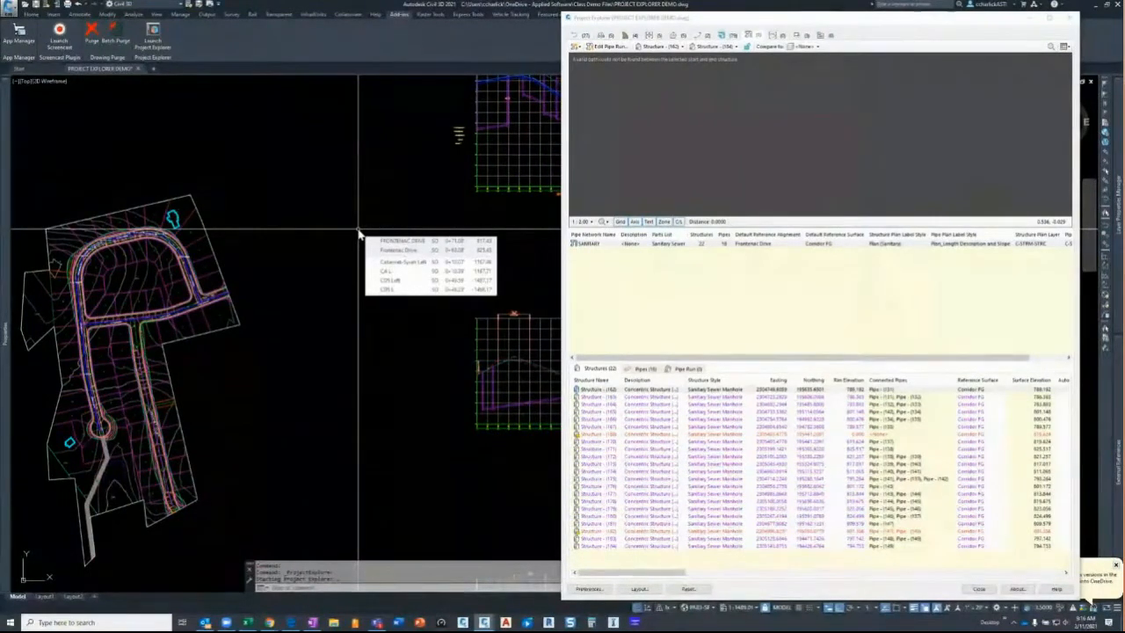
{"action": "middle_click_drag", "start_coordinate": [356, 197], "coordinate": [352, 369]}
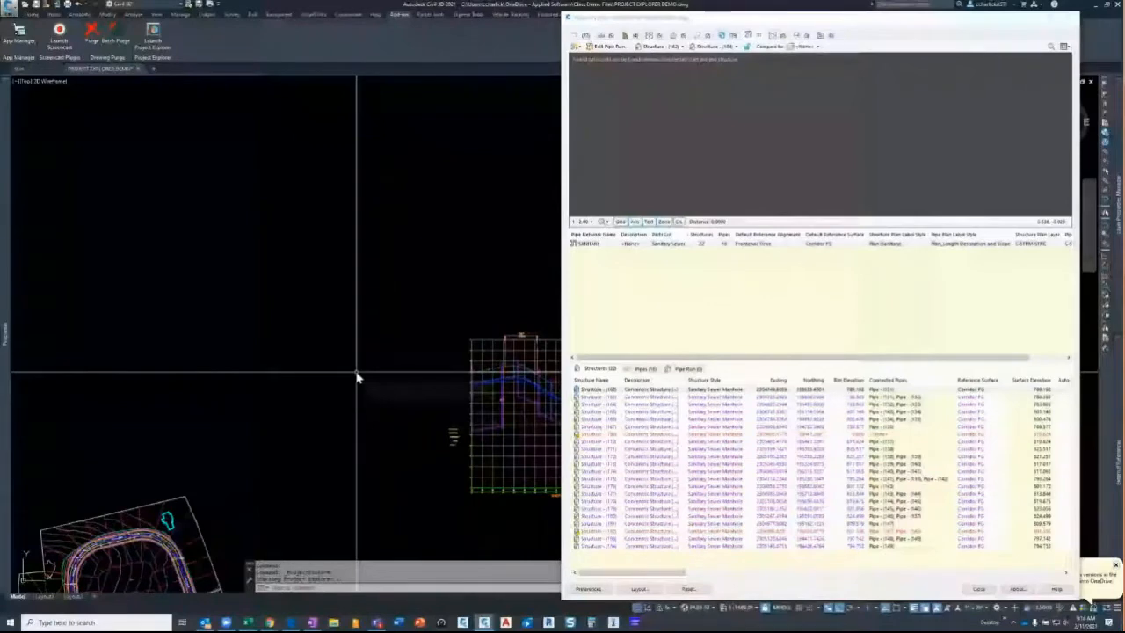
{"action": "middle_click_drag", "start_coordinate": [354, 263], "coordinate": [376, 293]}
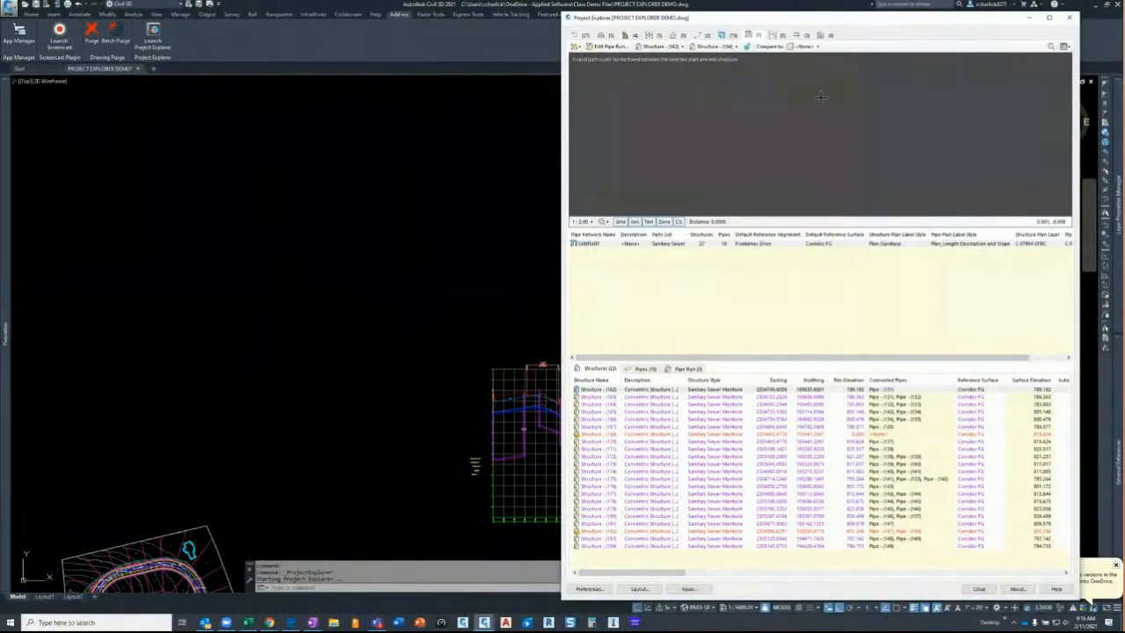
{"action": "left_click", "coordinate": [826, 41]}
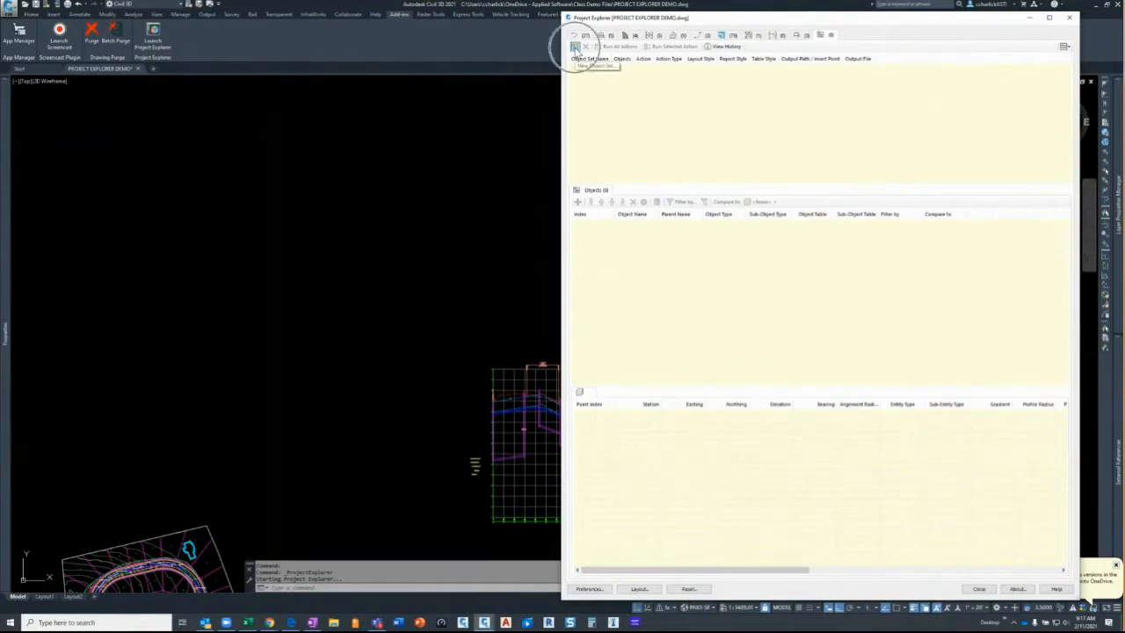
{"action": "left_click", "coordinate": [576, 49]}
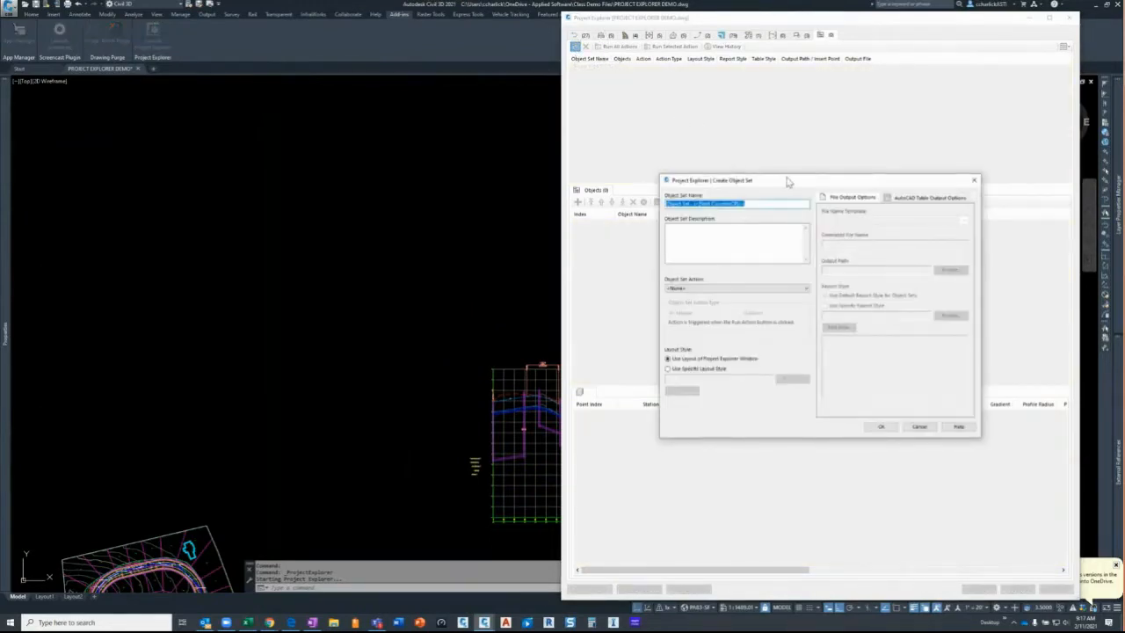
{"action": "left_click_drag", "start_coordinate": [787, 185], "coordinate": [541, 133]}
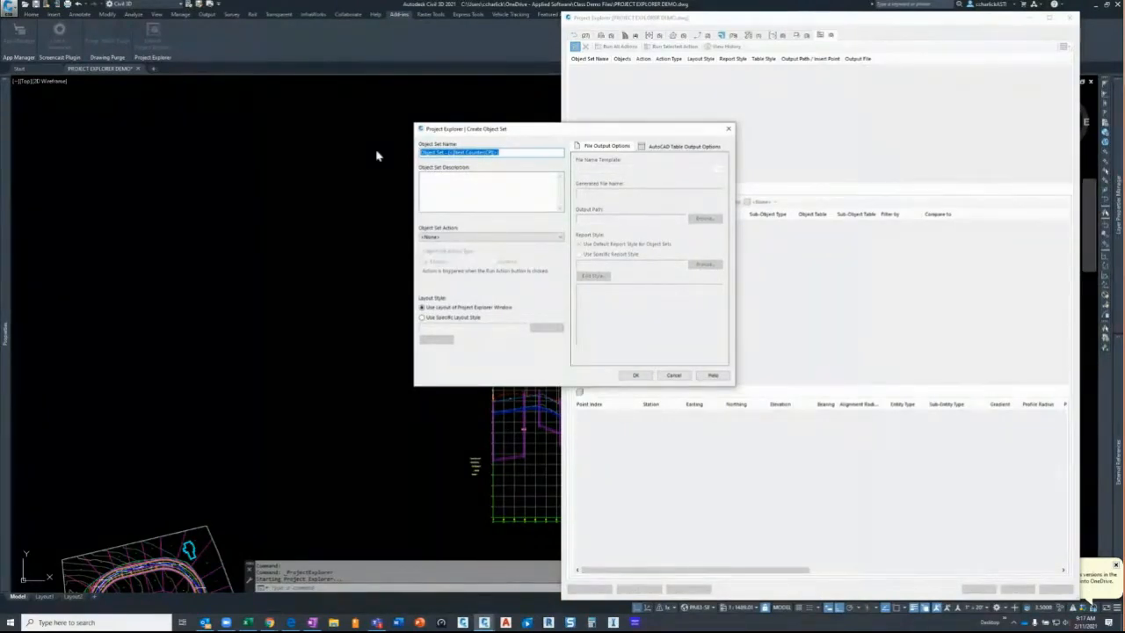
{"action": "type", "text": "Pipe Structure Table 1"}
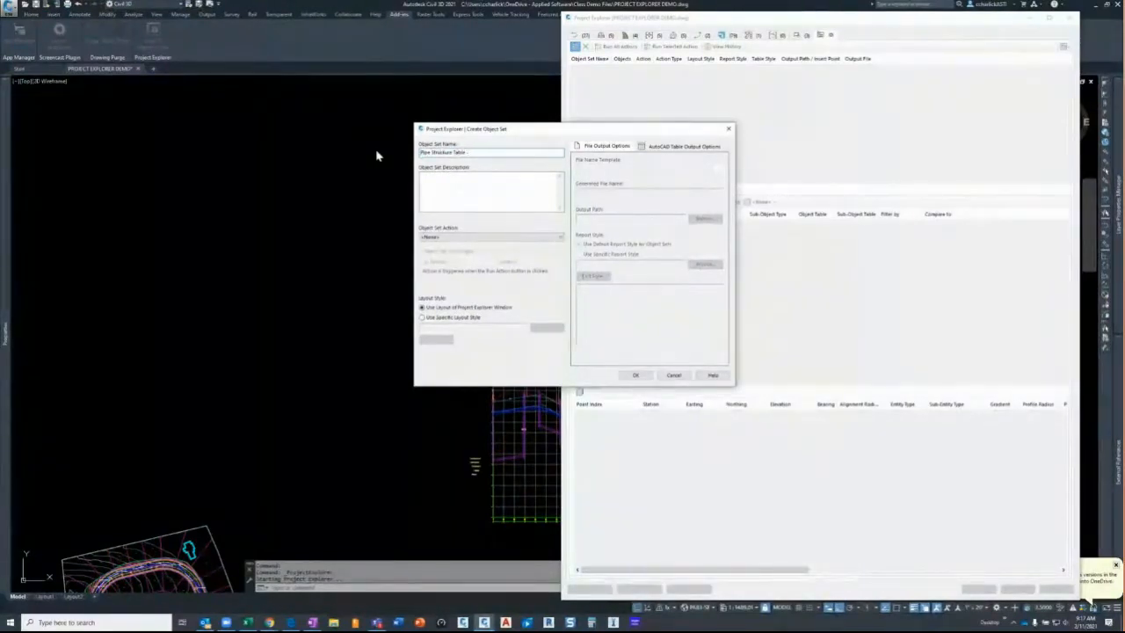
{"action": "type", "text": "- Model Space"}
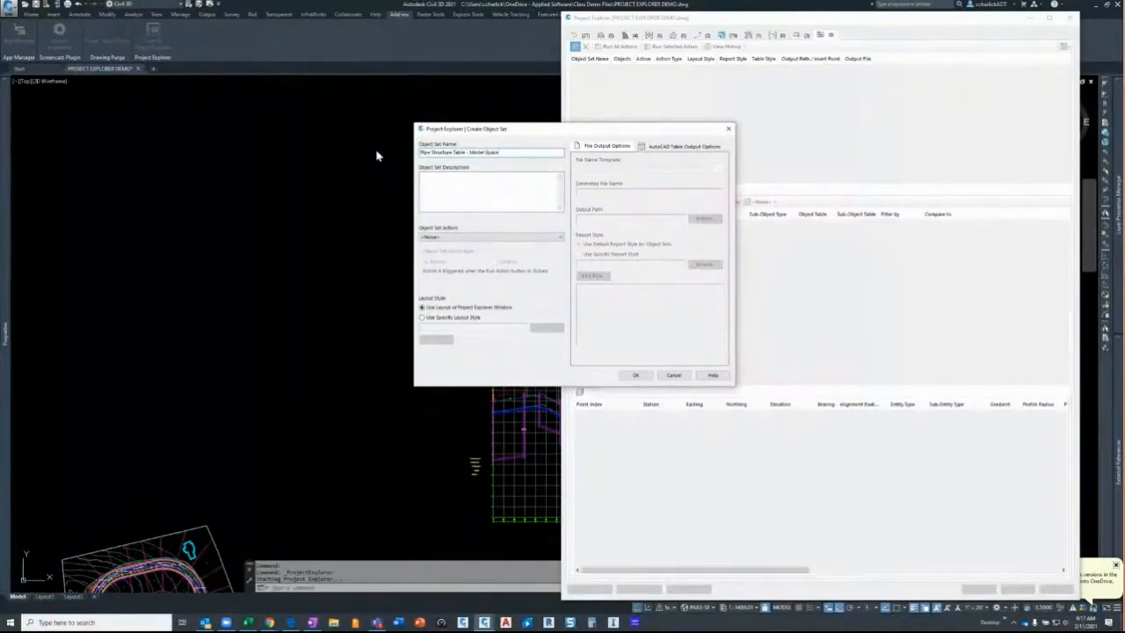
{"action": "left_click", "coordinate": [458, 190]}
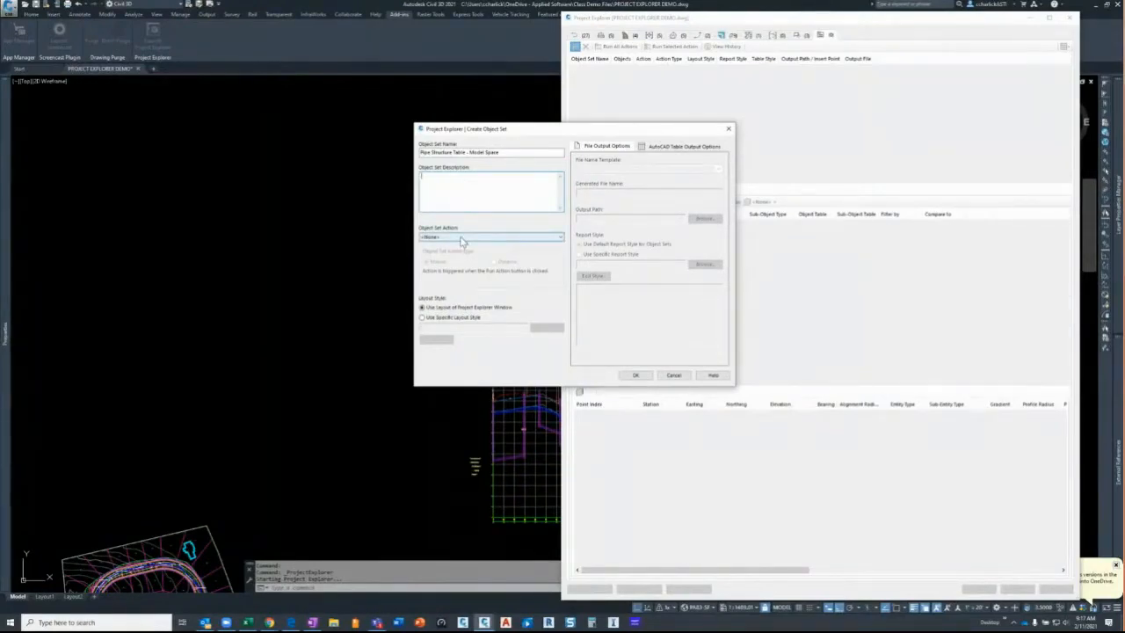
Step: Set the object set action to Export to AutoCAD Table(s) in MODEL Space with the Dynamic action type
{"action": "left_click", "coordinate": [460, 239]}
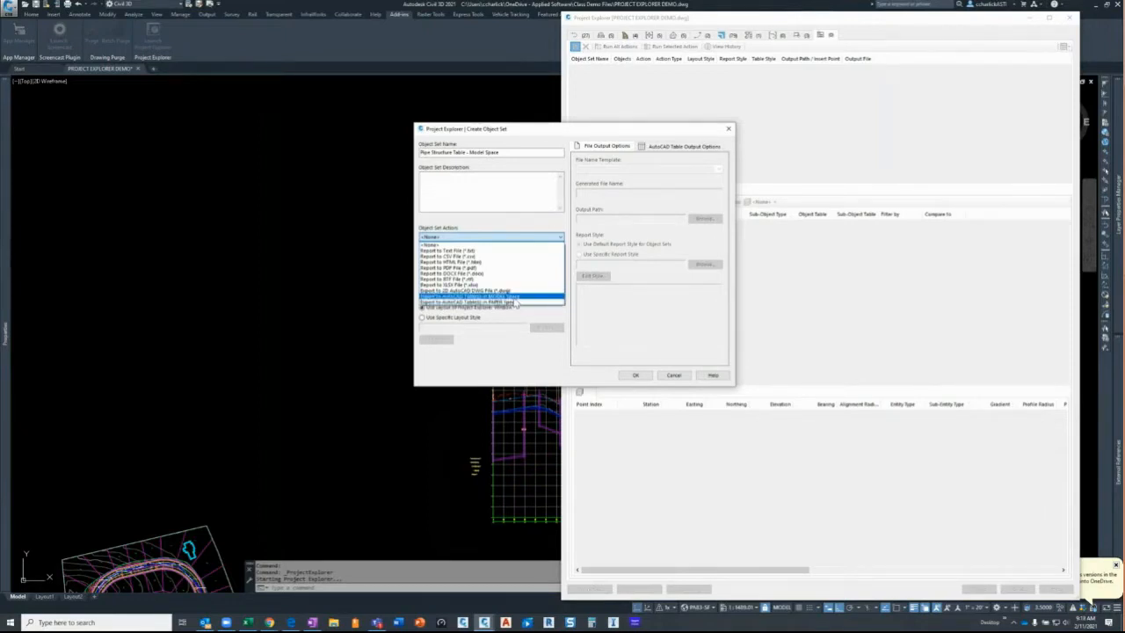
{"action": "left_click", "coordinate": [516, 297]}
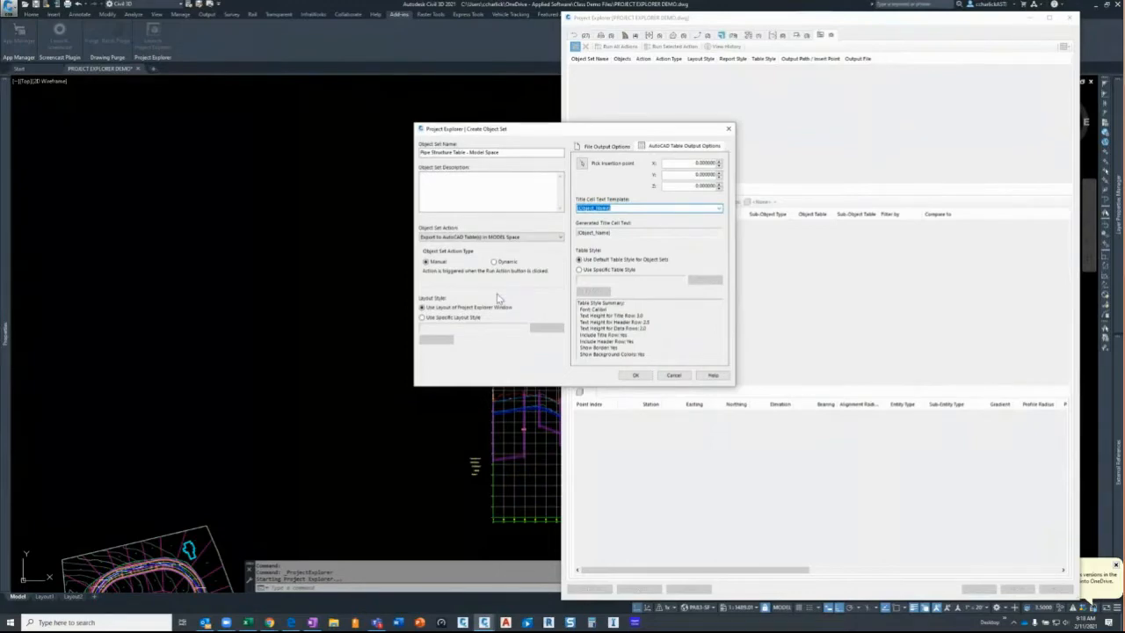
{"action": "left_click", "coordinate": [495, 262]}
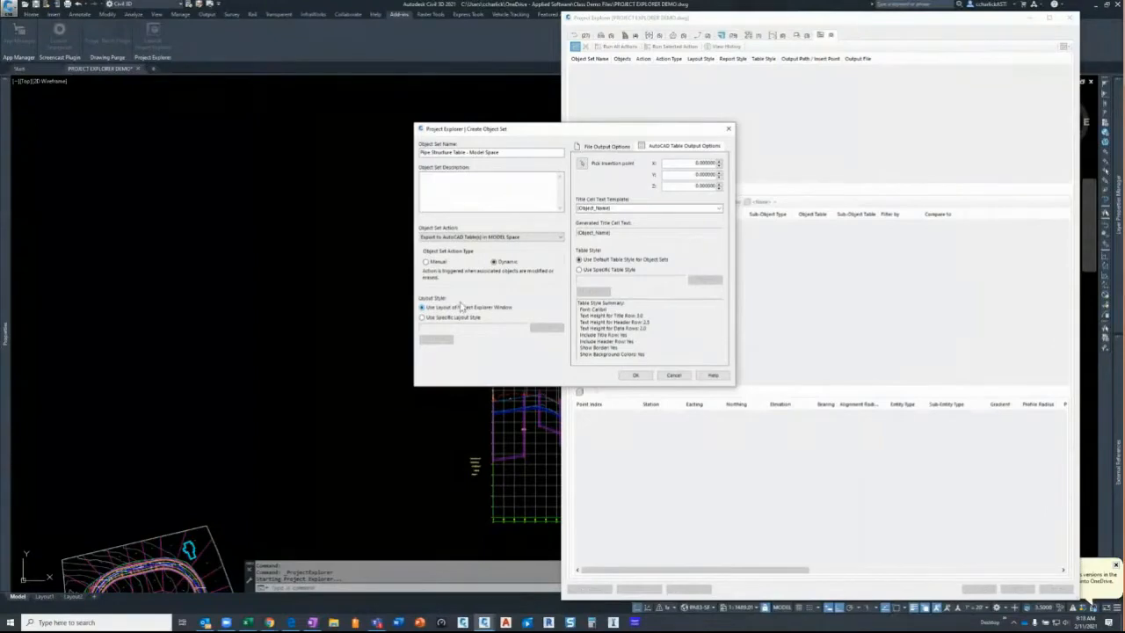
Step: Pick the table insertion point in the empty model space above the site plan
{"action": "left_click", "coordinate": [582, 166]}
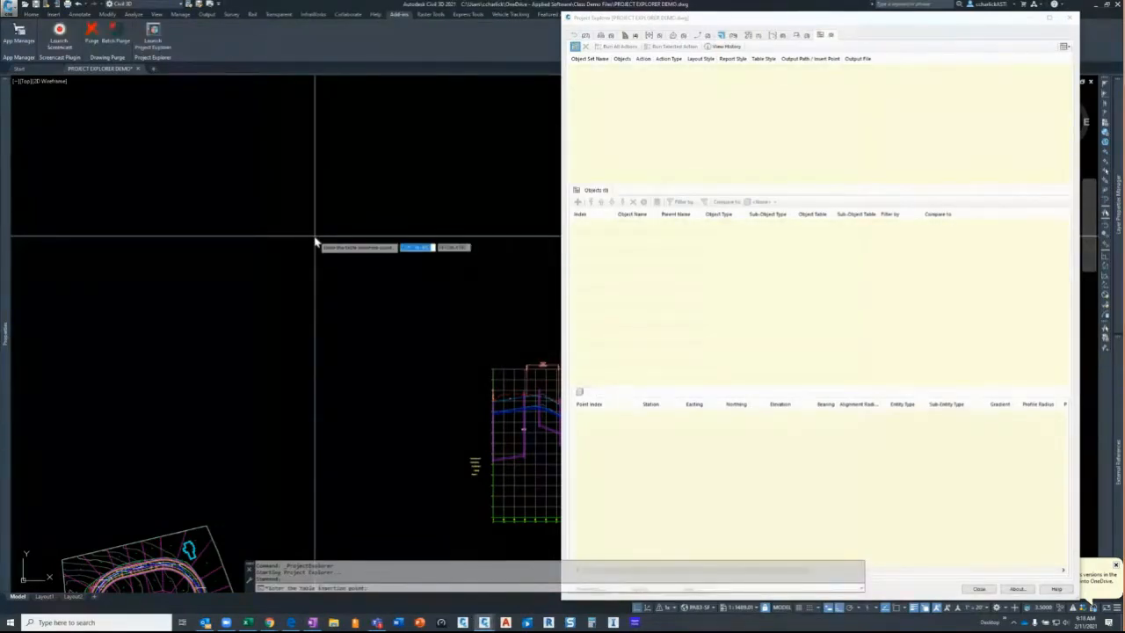
{"action": "scroll", "coordinate": [299, 244], "scroll_direction": "down", "scroll_amount": 5}
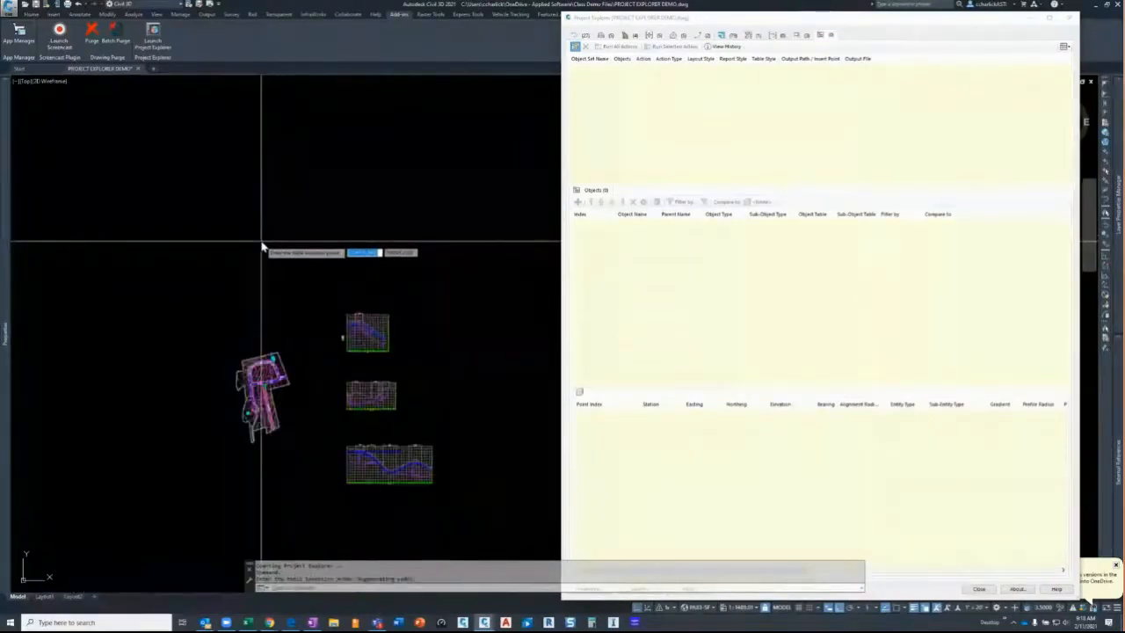
{"action": "left_click", "coordinate": [261, 246]}
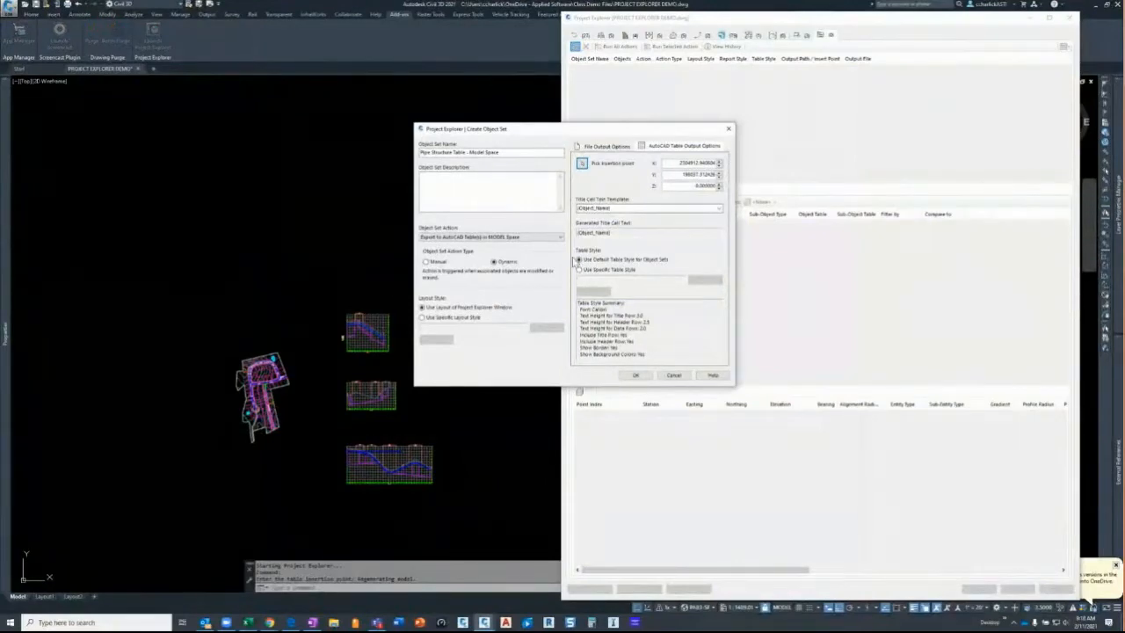
Step: Keep the default table style for object sets and finish creating the object set
{"action": "left_click", "coordinate": [615, 209]}
{"action": "left_click", "coordinate": [630, 273]}
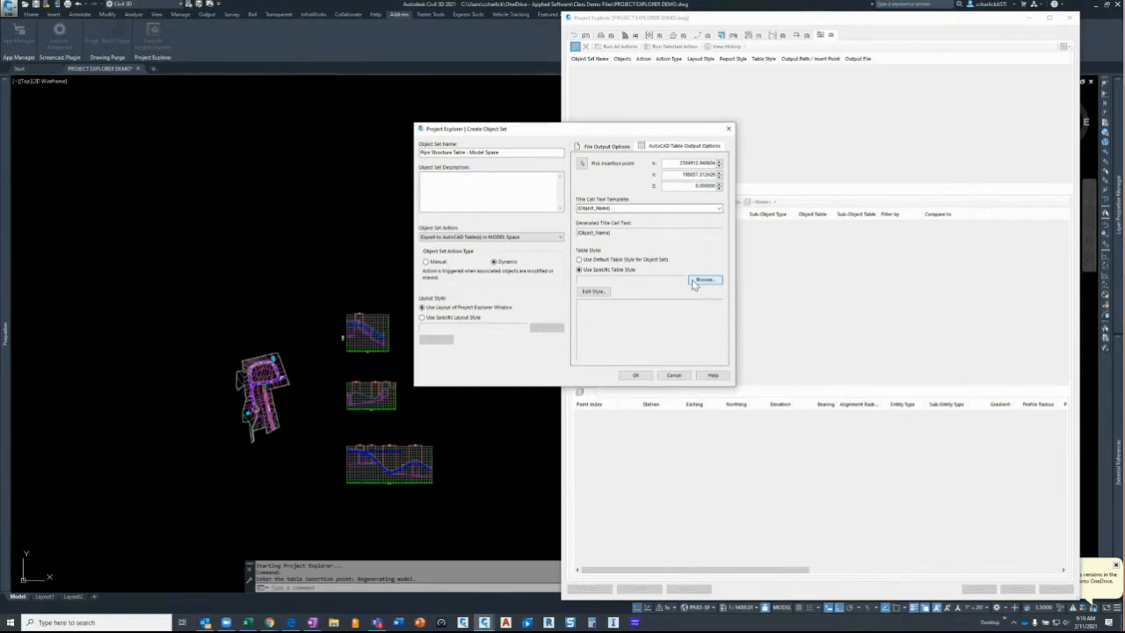
{"action": "left_click", "coordinate": [645, 261]}
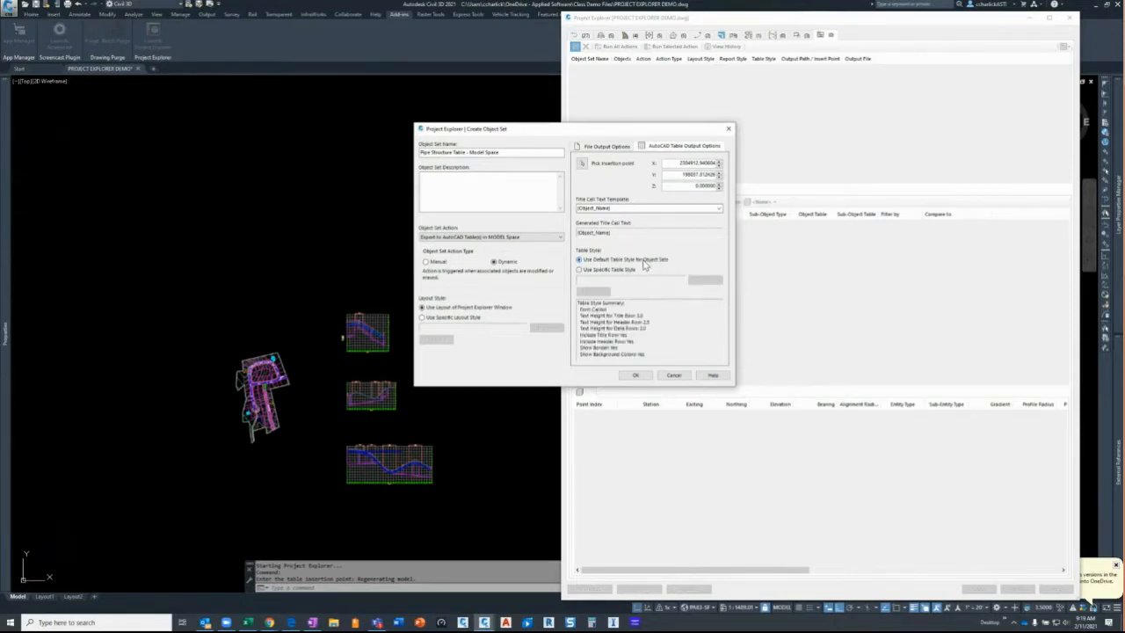
{"action": "left_click", "coordinate": [633, 375]}
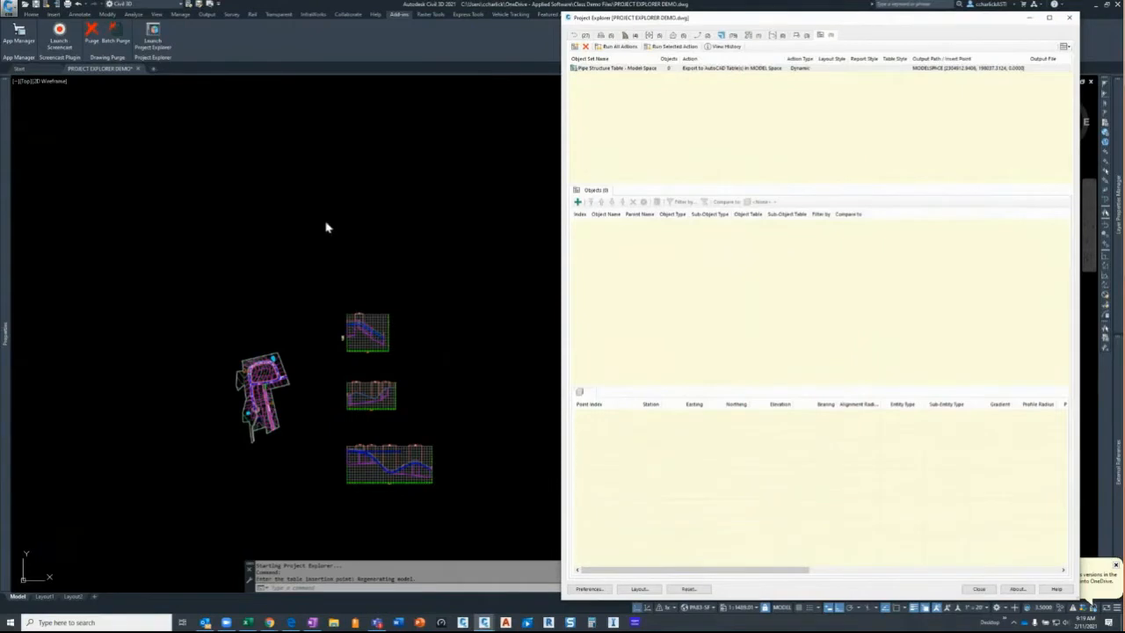
Step: Add the SANITARY pipe network to the Pipe Structure Table - Model Space object set
{"action": "left_click", "coordinate": [636, 106]}
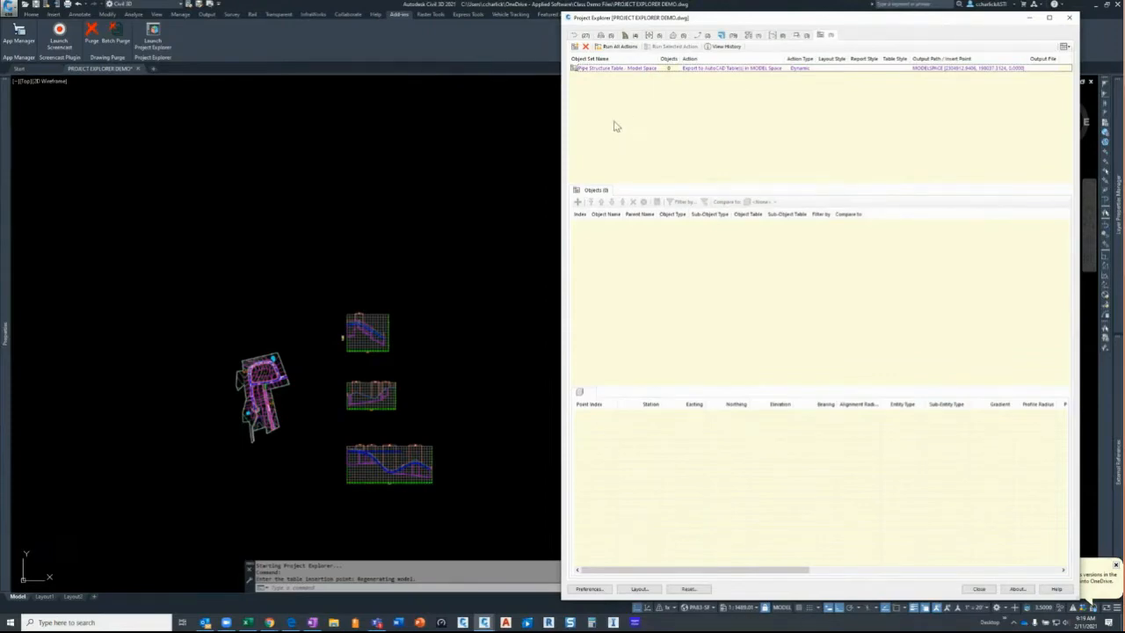
{"action": "left_click", "coordinate": [580, 69]}
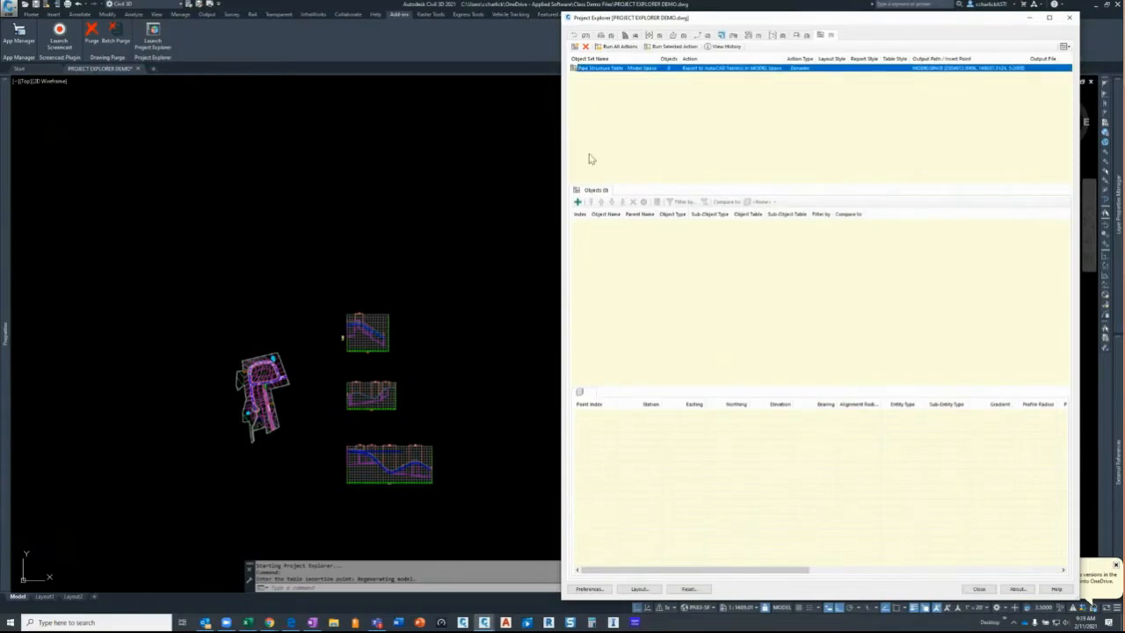
{"action": "left_click", "coordinate": [578, 204]}
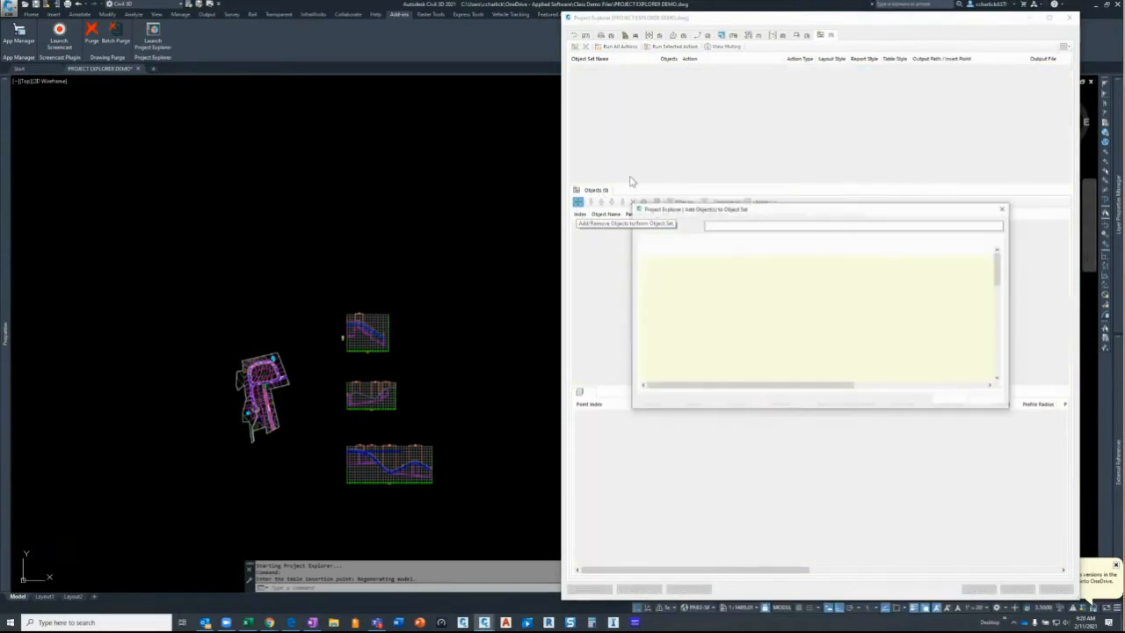
{"action": "left_click_drag", "start_coordinate": [781, 207], "coordinate": [613, 197]}
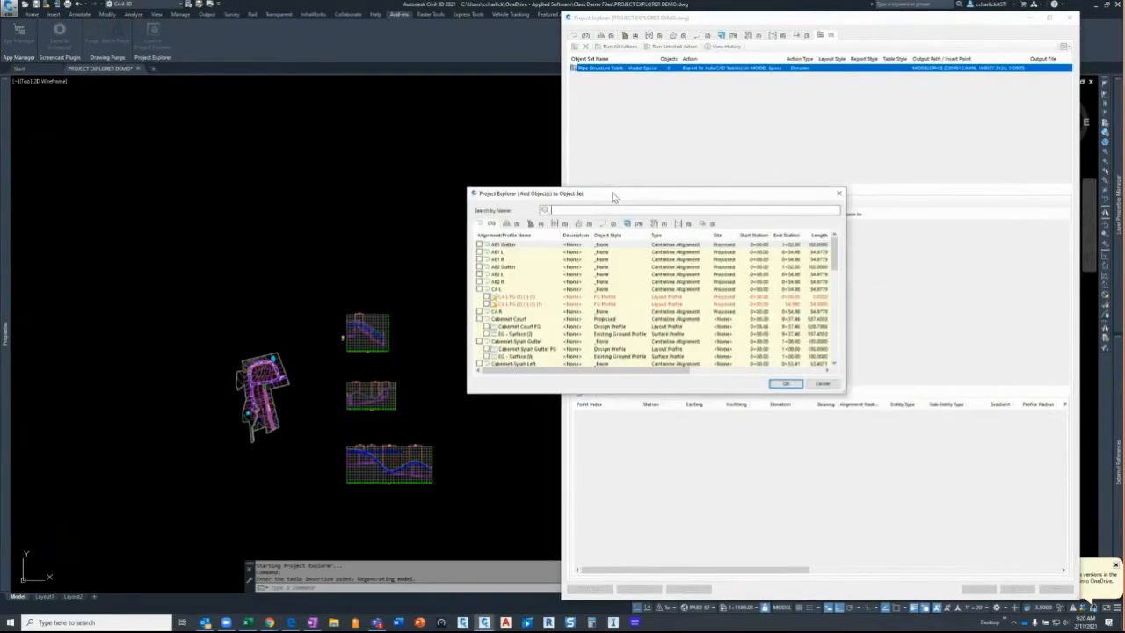
{"action": "left_click_drag", "start_coordinate": [613, 197], "coordinate": [754, 227]}
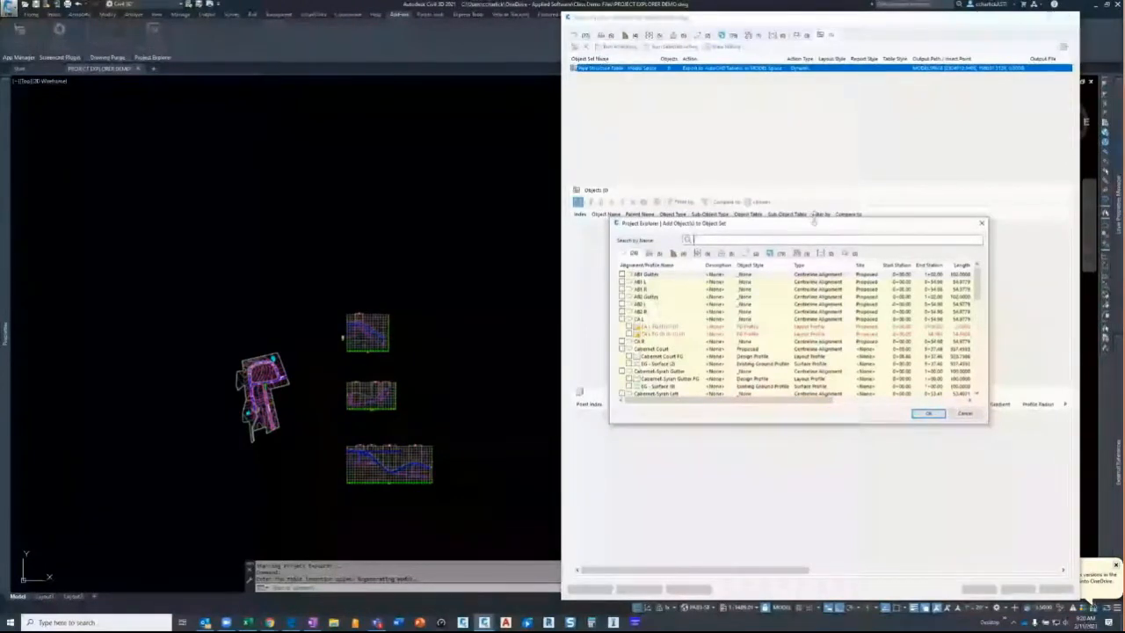
{"action": "left_click_drag", "start_coordinate": [814, 222], "coordinate": [699, 213]}
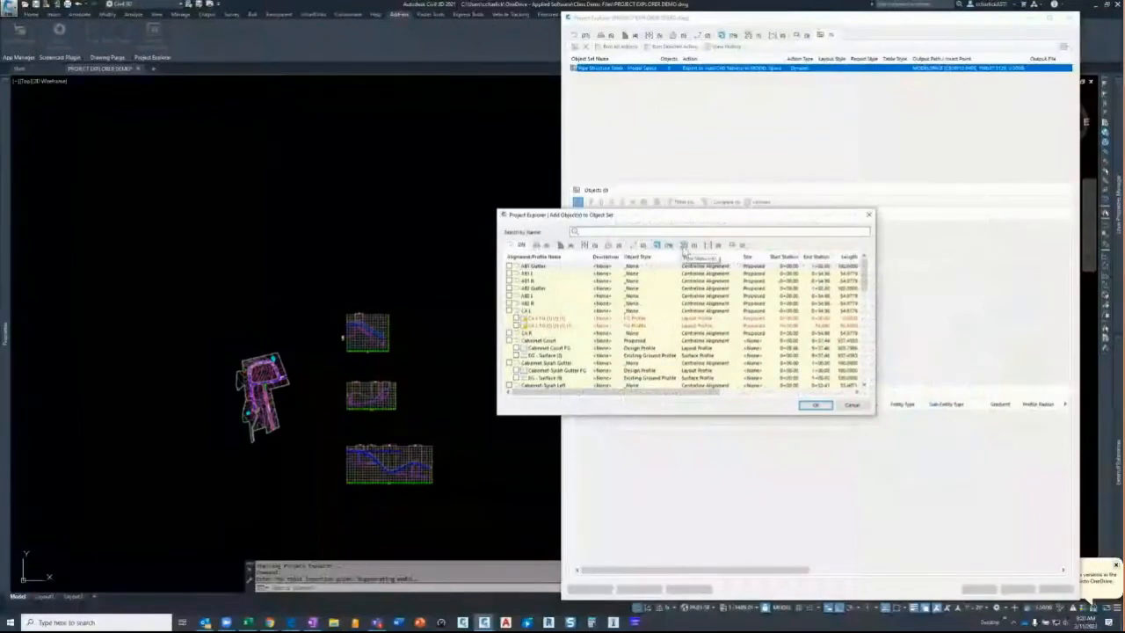
{"action": "left_click", "coordinate": [684, 246]}
{"action": "left_click", "coordinate": [689, 247]}
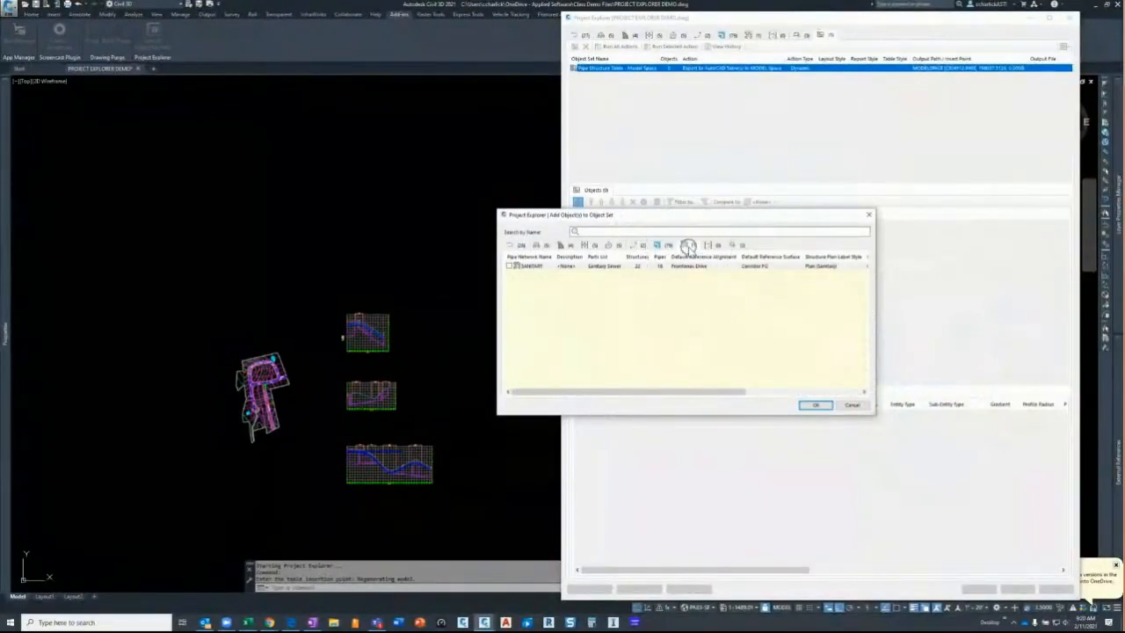
{"action": "left_click", "coordinate": [511, 267]}
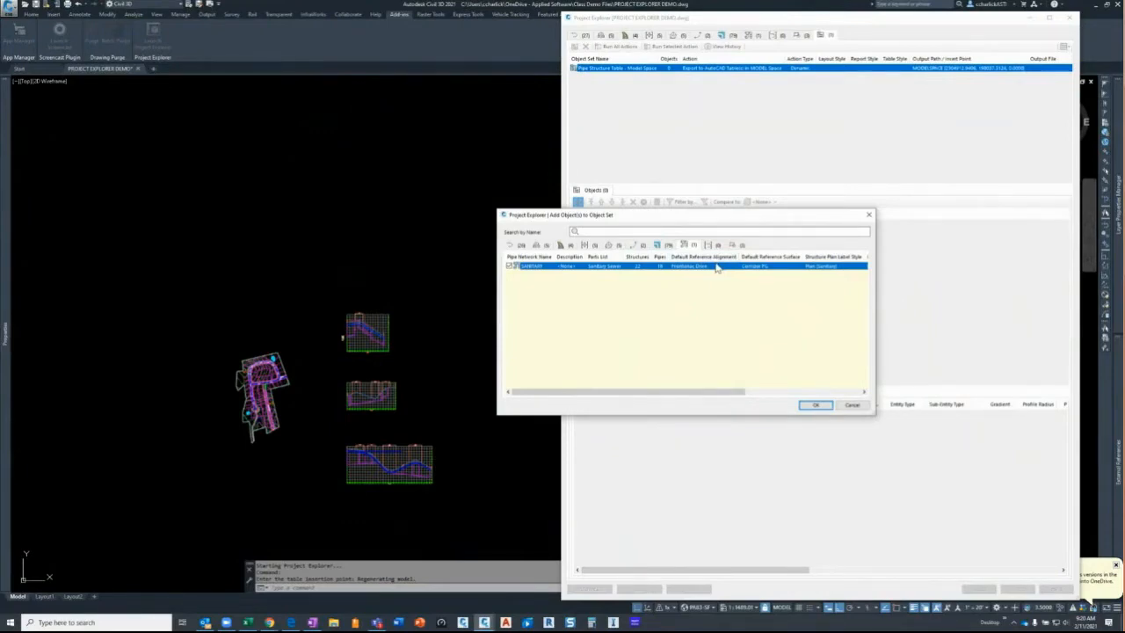
{"action": "left_click", "coordinate": [702, 298]}
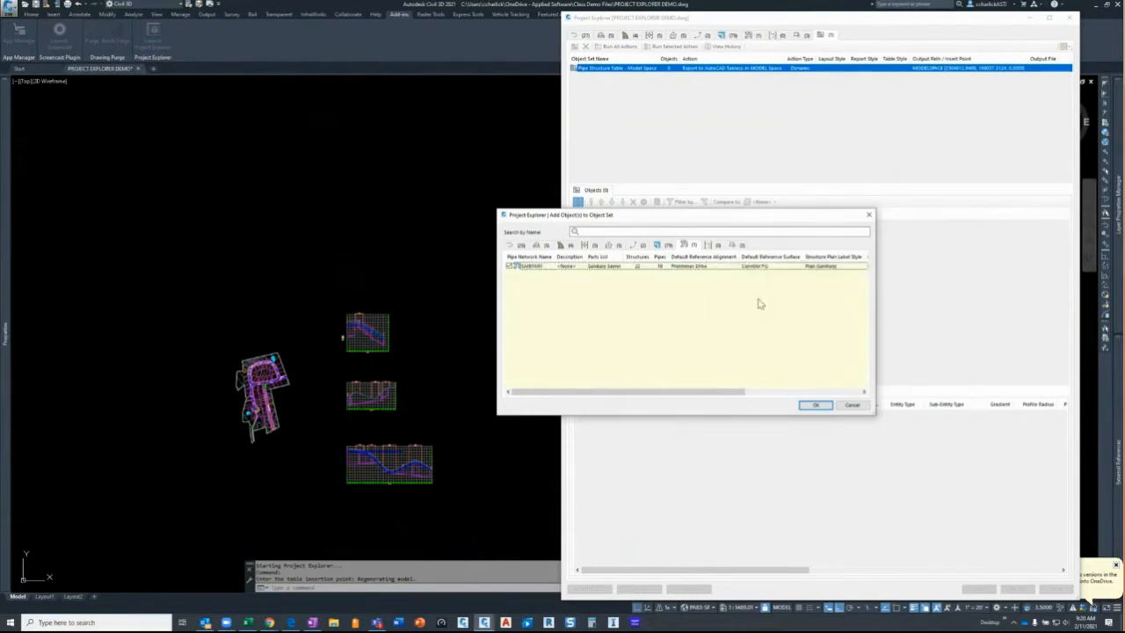
{"action": "left_click", "coordinate": [815, 405]}
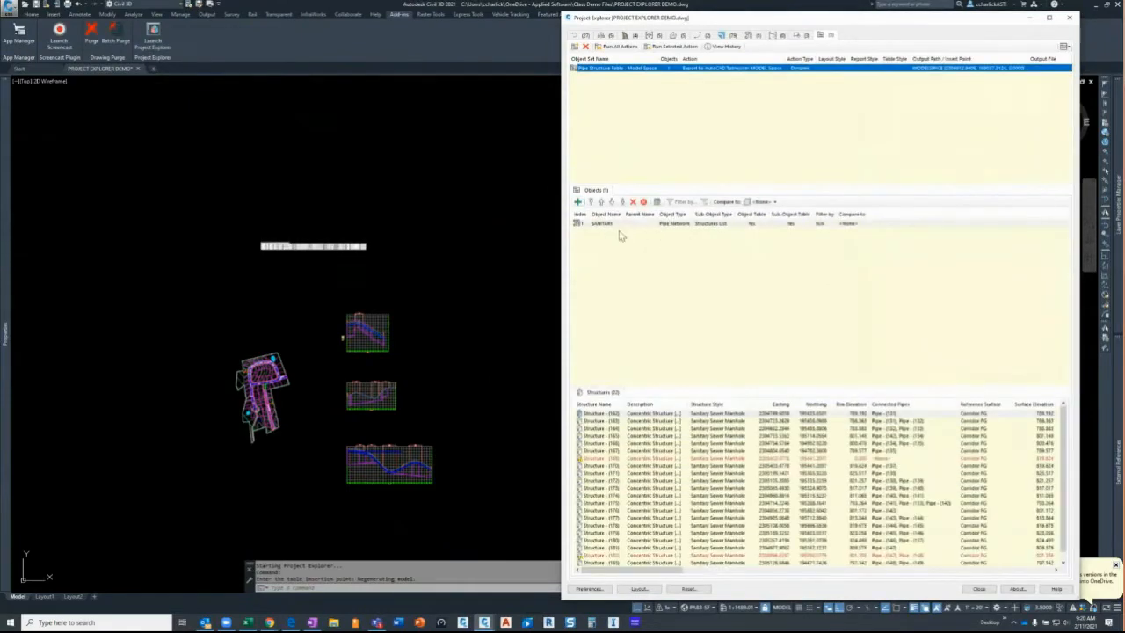
Step: Examine the SANITARY network's structures list in the object set and the exported structure table in model space
{"action": "left_click", "coordinate": [606, 225]}
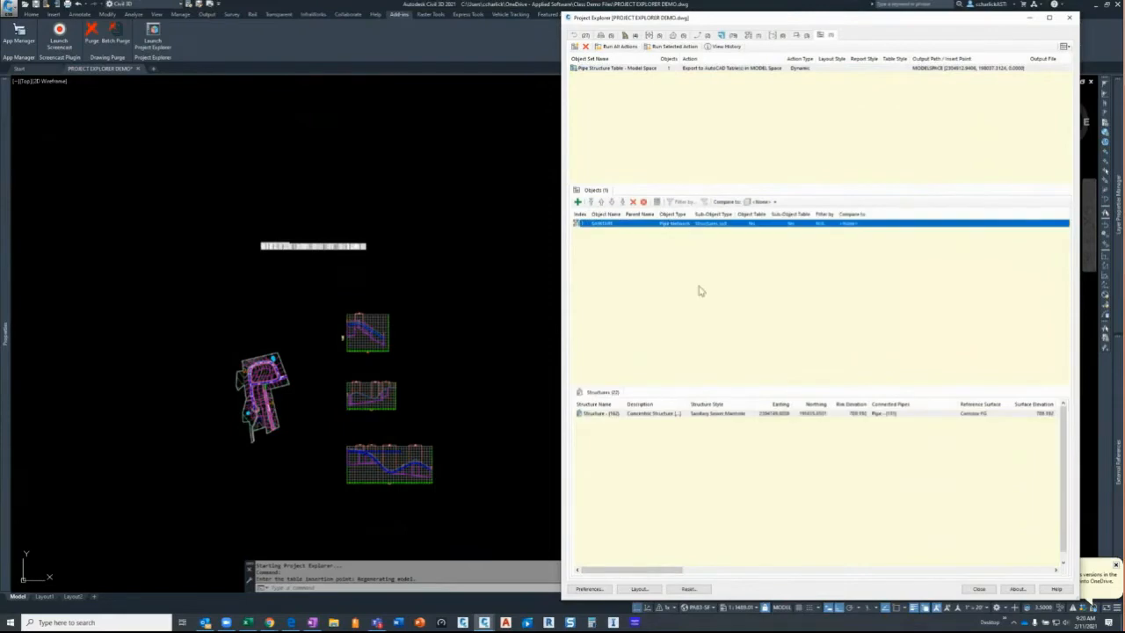
{"action": "scroll", "coordinate": [642, 470], "scroll_direction": "down", "scroll_amount": 1}
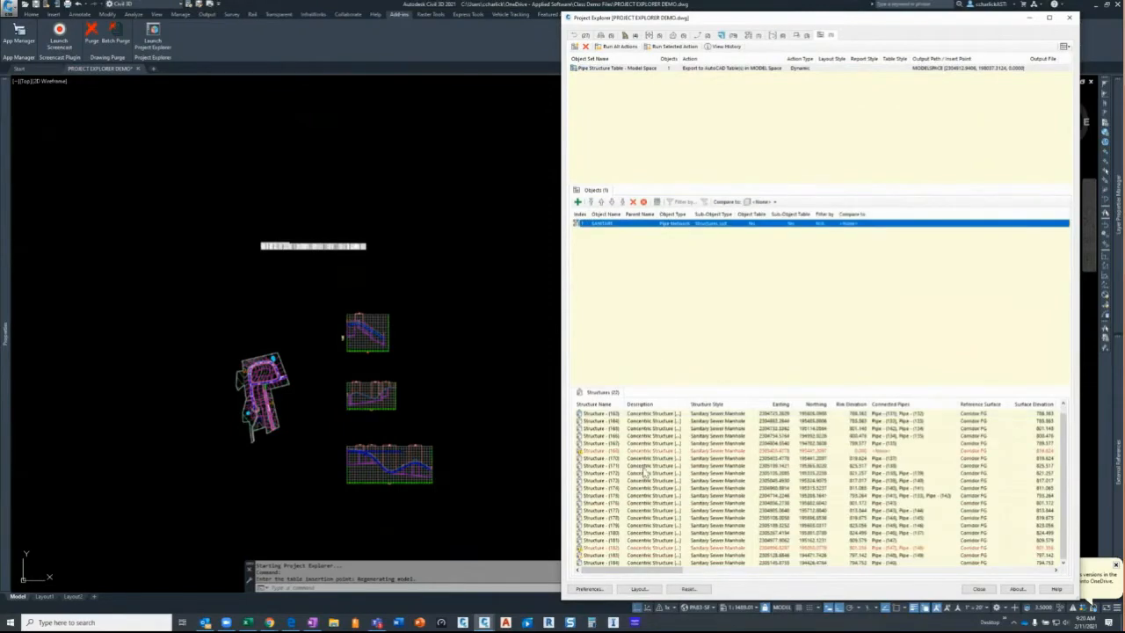
{"action": "left_click", "coordinate": [660, 296]}
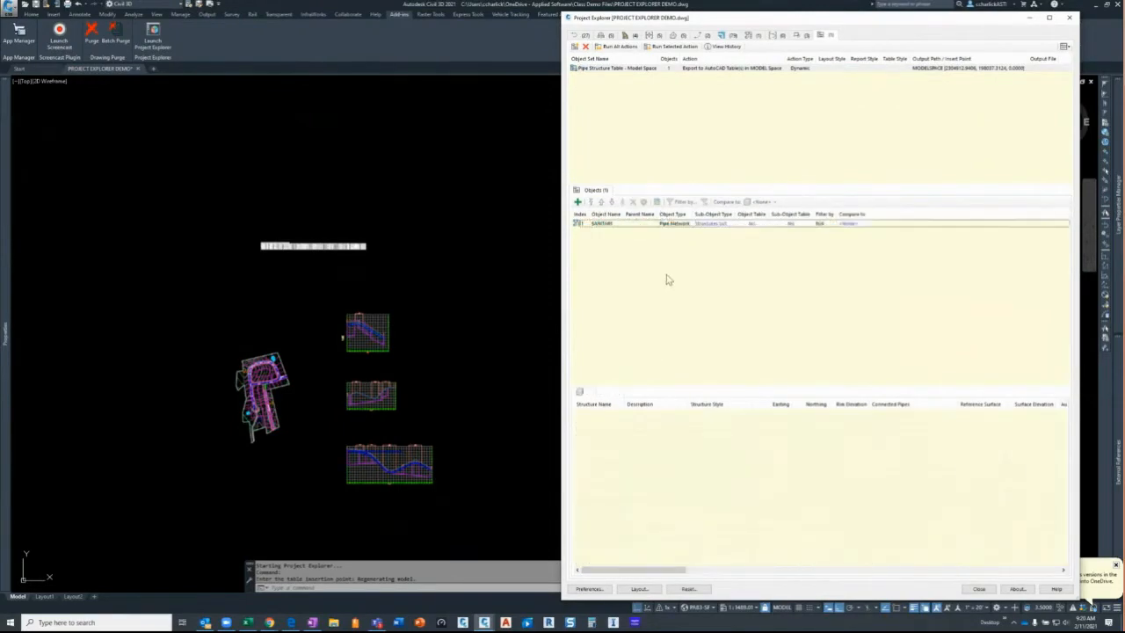
{"action": "left_click", "coordinate": [710, 226]}
{"action": "left_click", "coordinate": [711, 227]}
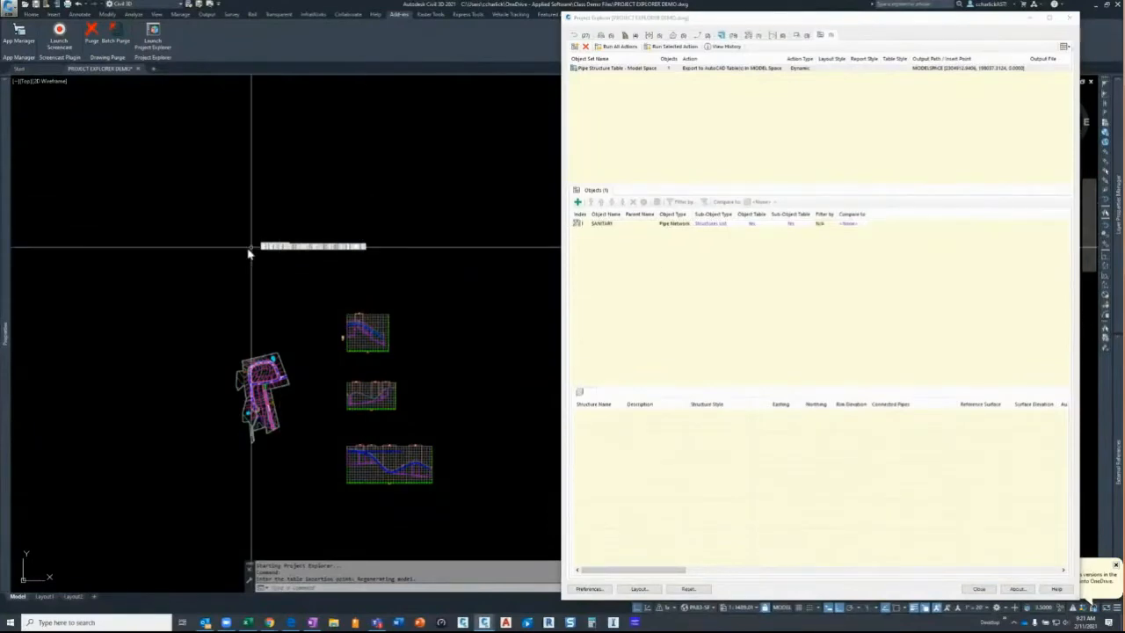
{"action": "scroll", "coordinate": [252, 251], "scroll_direction": "up", "scroll_amount": 4}
{"action": "scroll", "coordinate": [307, 231], "scroll_direction": "up", "scroll_amount": 4}
{"action": "scroll", "coordinate": [205, 241], "scroll_direction": "up", "scroll_amount": 5}
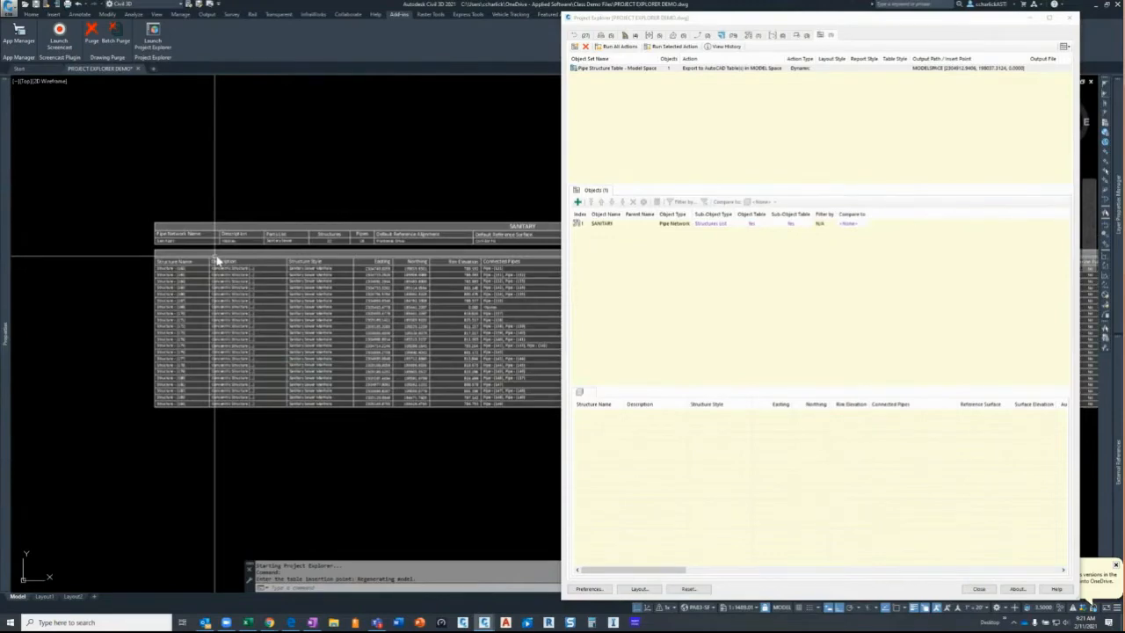
Step: Examine the columns, structure rows and full width of the exported SANITARY network and structure tables in model space
{"action": "scroll", "coordinate": [216, 261], "scroll_direction": "up", "scroll_amount": 2}
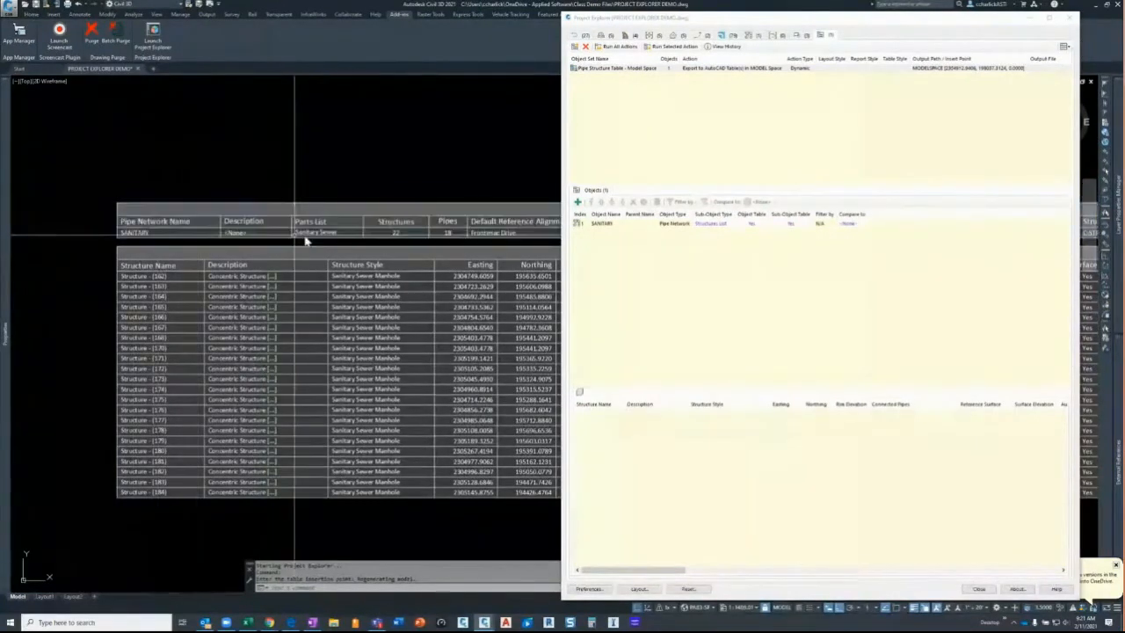
{"action": "middle_click_drag", "start_coordinate": [380, 245], "coordinate": [261, 239]}
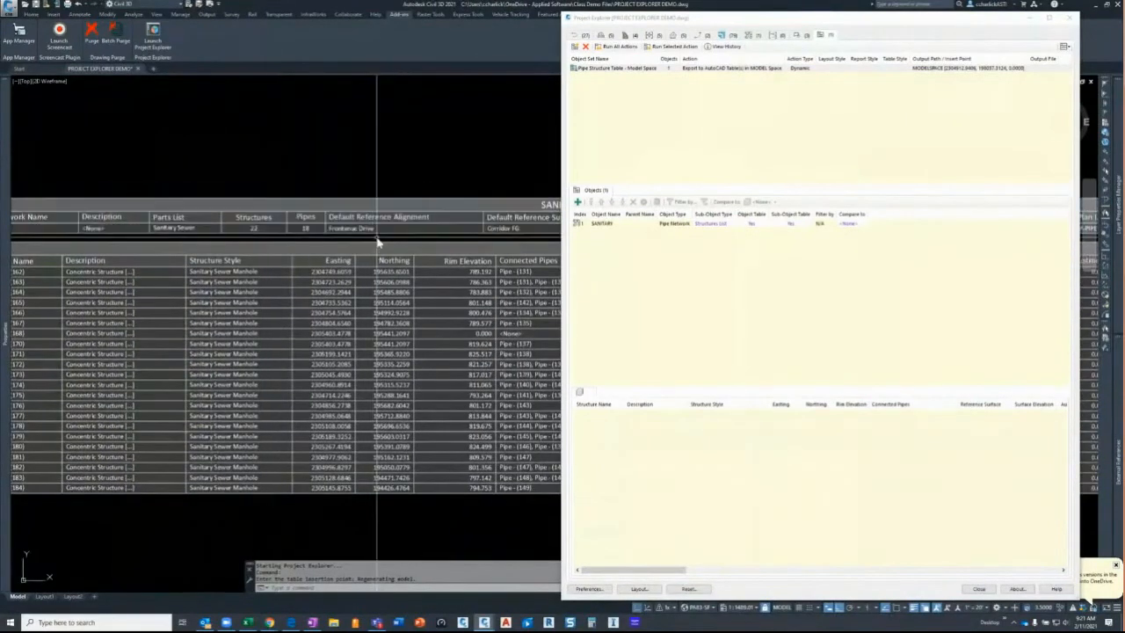
{"action": "middle_click_drag", "start_coordinate": [437, 240], "coordinate": [284, 229]}
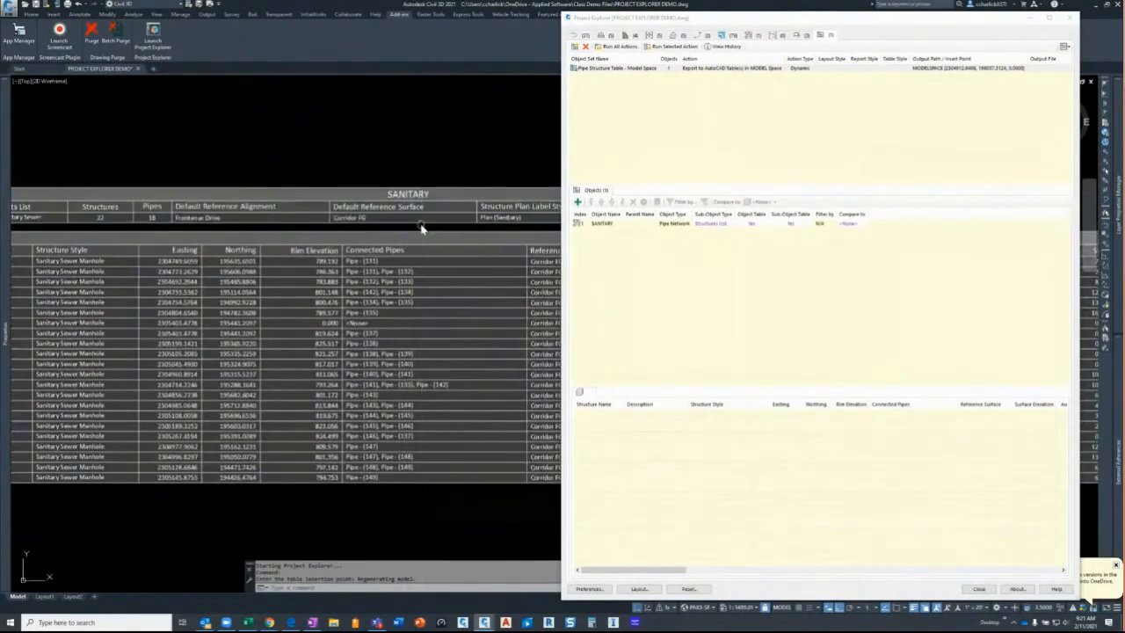
{"action": "middle_click_drag", "start_coordinate": [420, 229], "coordinate": [318, 221]}
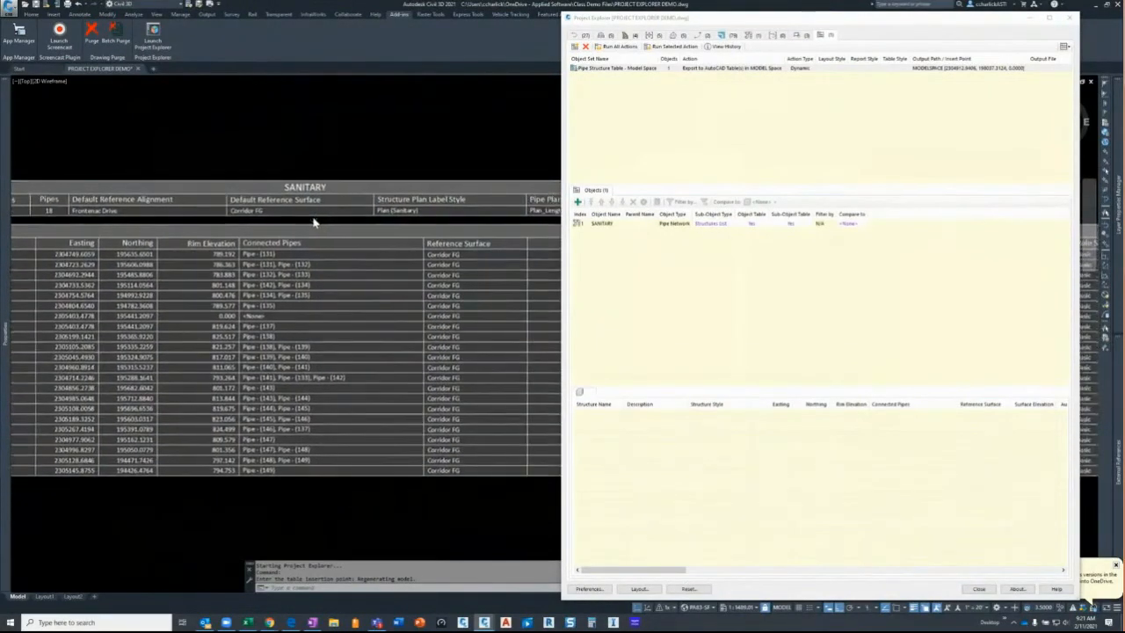
{"action": "scroll", "coordinate": [312, 220], "scroll_direction": "down", "scroll_amount": 3}
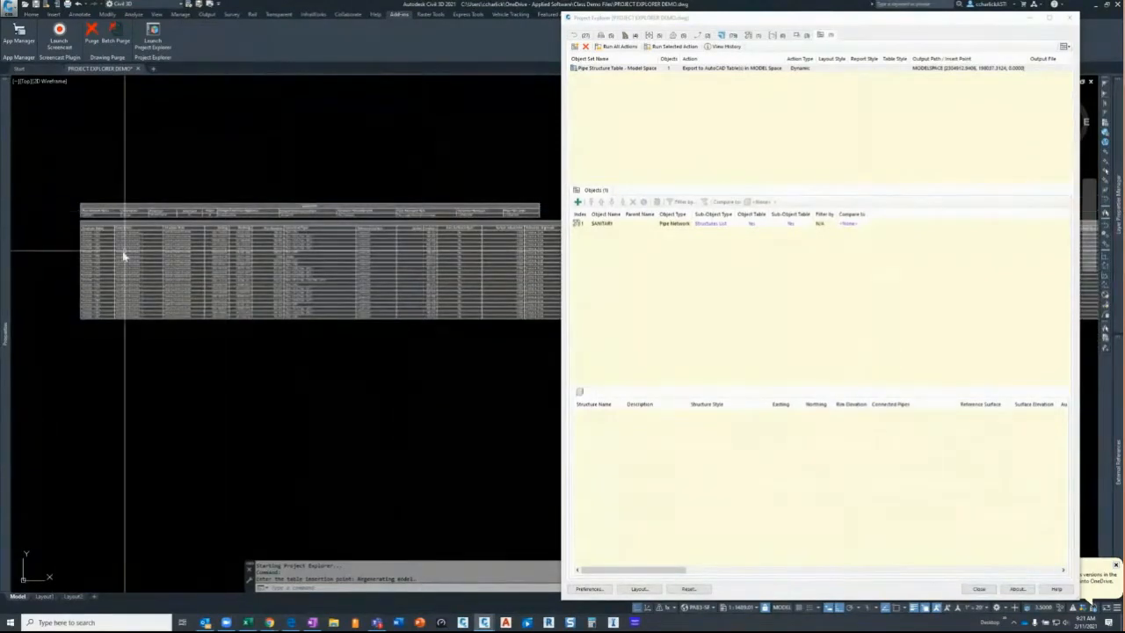
{"action": "scroll", "coordinate": [76, 220], "scroll_direction": "up", "scroll_amount": 4}
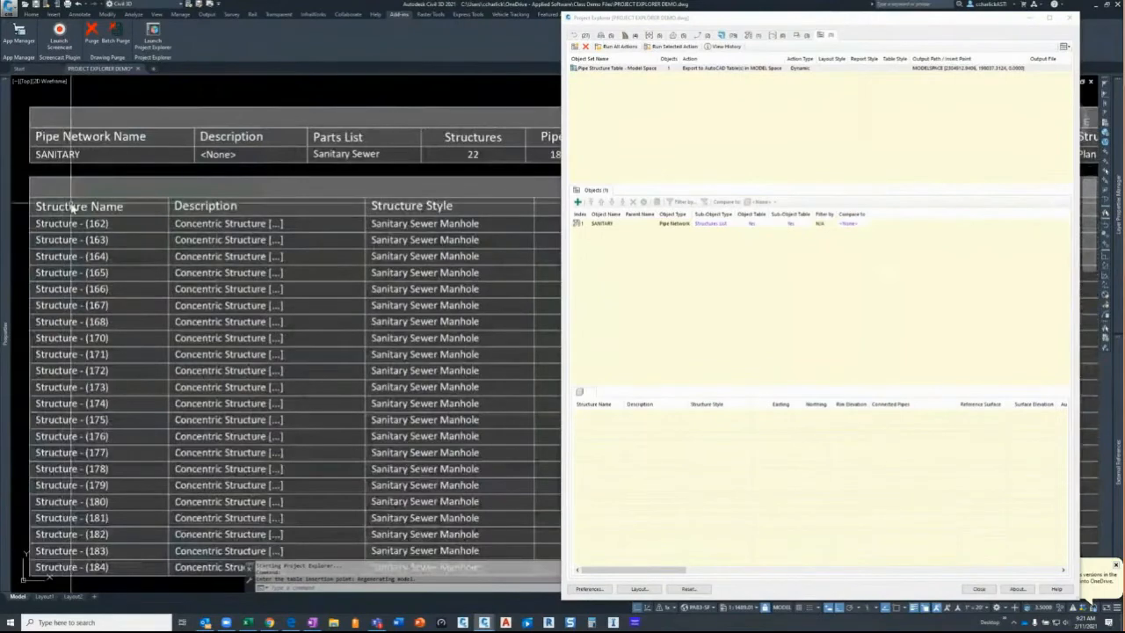
{"action": "scroll", "coordinate": [74, 211], "scroll_direction": "down", "scroll_amount": 2}
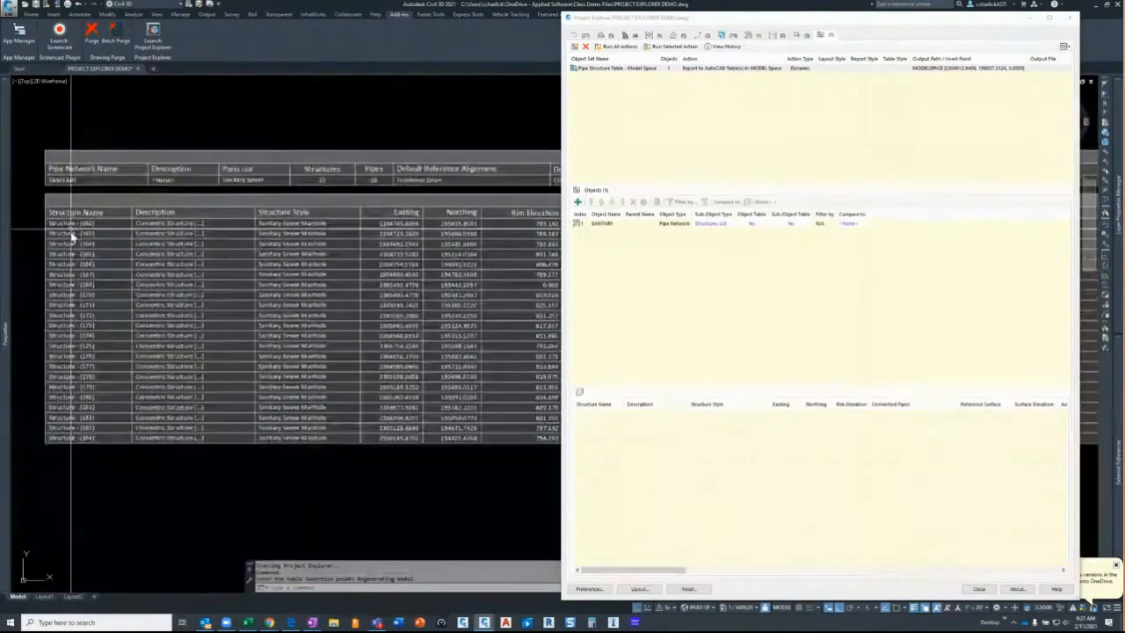
{"action": "left_click", "coordinate": [239, 302]}
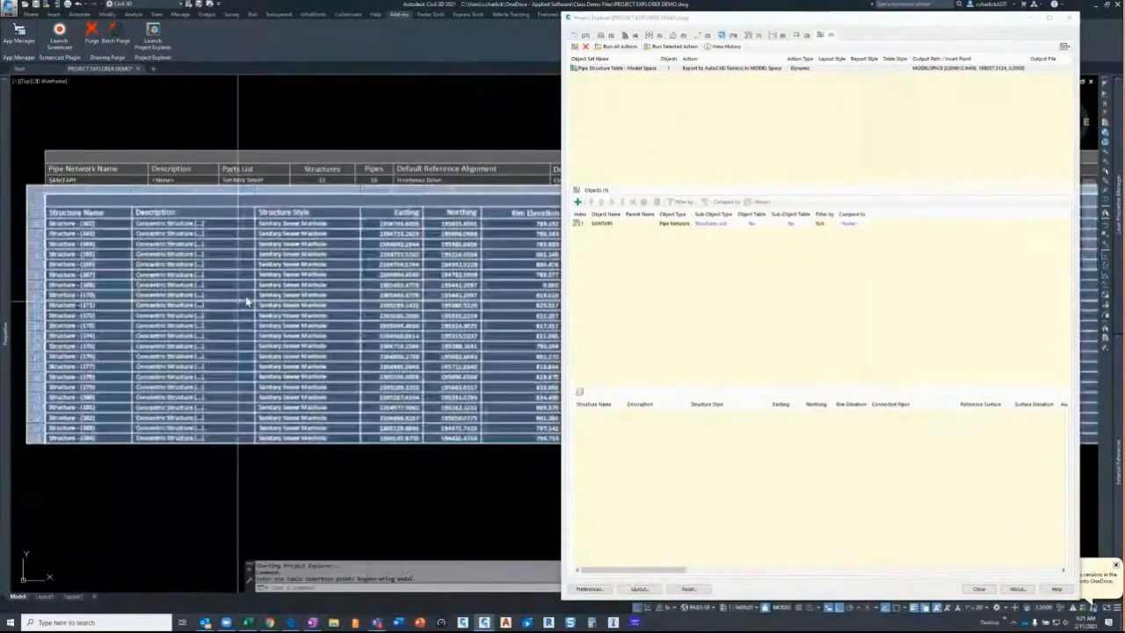
{"action": "key", "text": "Escape"}
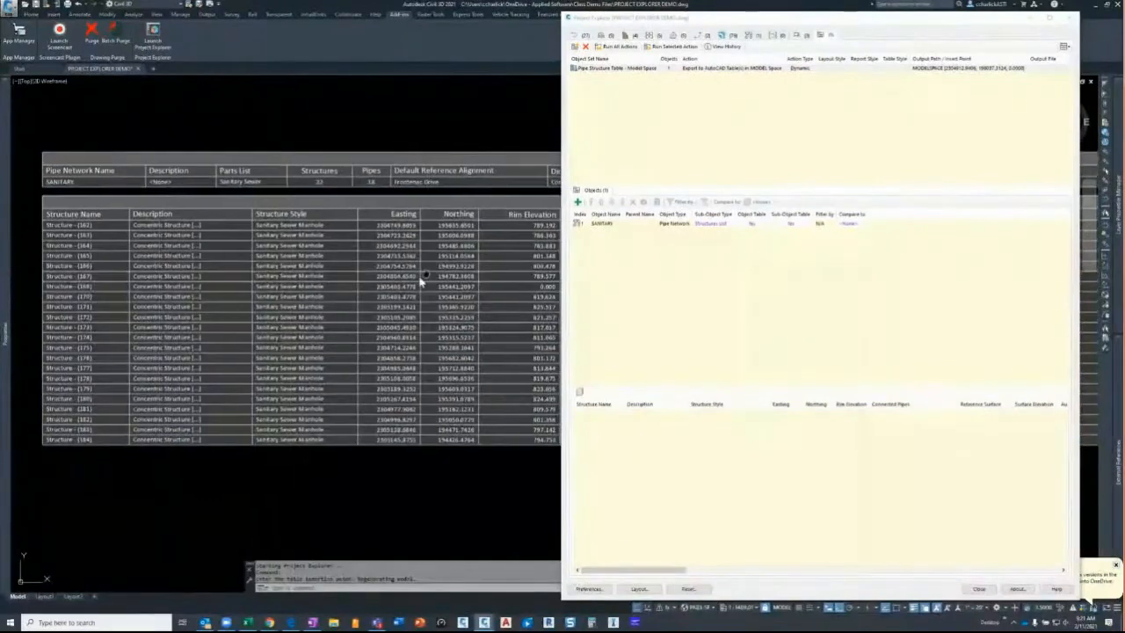
{"action": "mouse_move", "coordinate": [420, 281]}
{"action": "middle_mouse_down"}
{"action": "mouse_move", "coordinate": [469, 294]}
{"action": "mouse_move", "coordinate": [295, 281]}
{"action": "middle_mouse_up"}
{"action": "scroll", "coordinate": [386, 290], "scroll_direction": "down", "scroll_amount": 8}
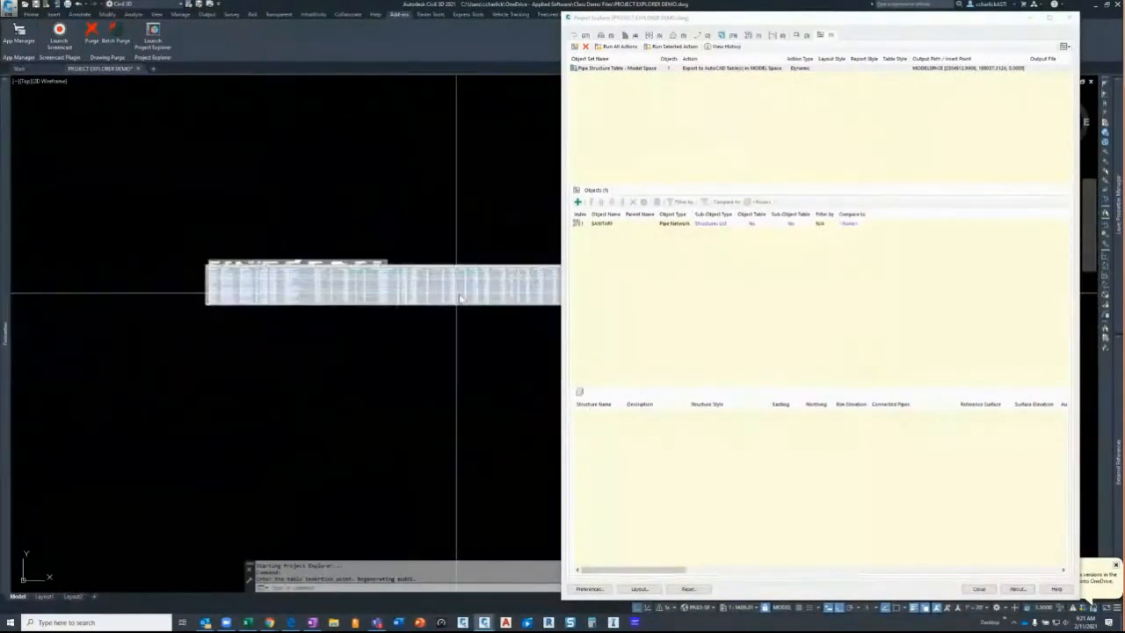
{"action": "mouse_move", "coordinate": [459, 298]}
{"action": "middle_mouse_down"}
{"action": "mouse_move", "coordinate": [297, 288]}
{"action": "mouse_move", "coordinate": [455, 305]}
{"action": "middle_mouse_up"}
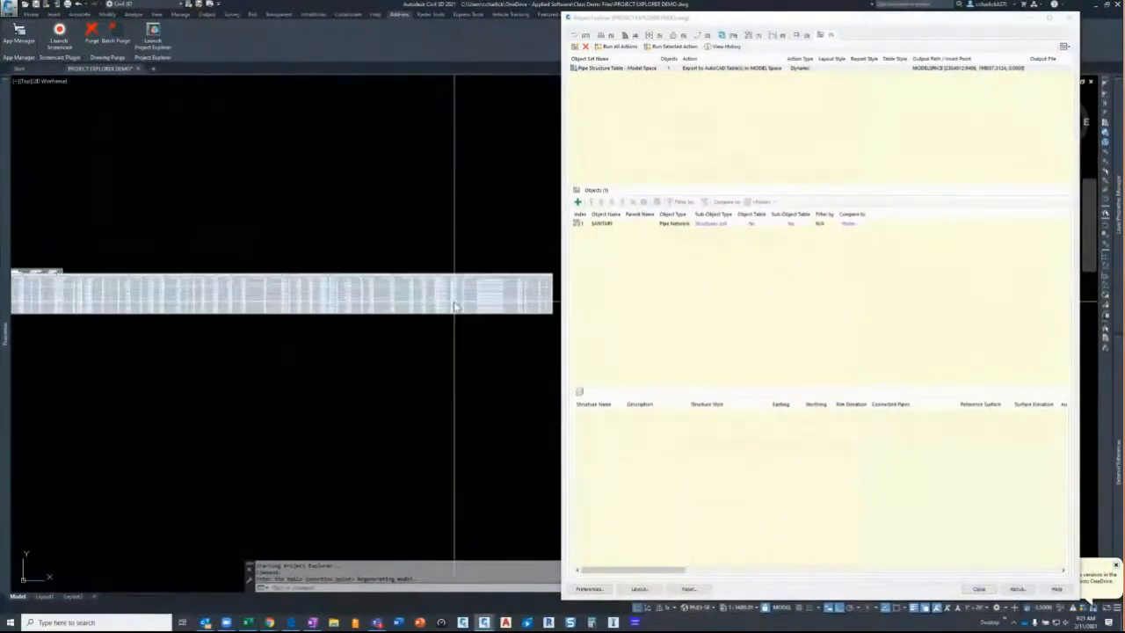
{"action": "scroll", "coordinate": [455, 305], "scroll_direction": "down", "scroll_amount": 2}
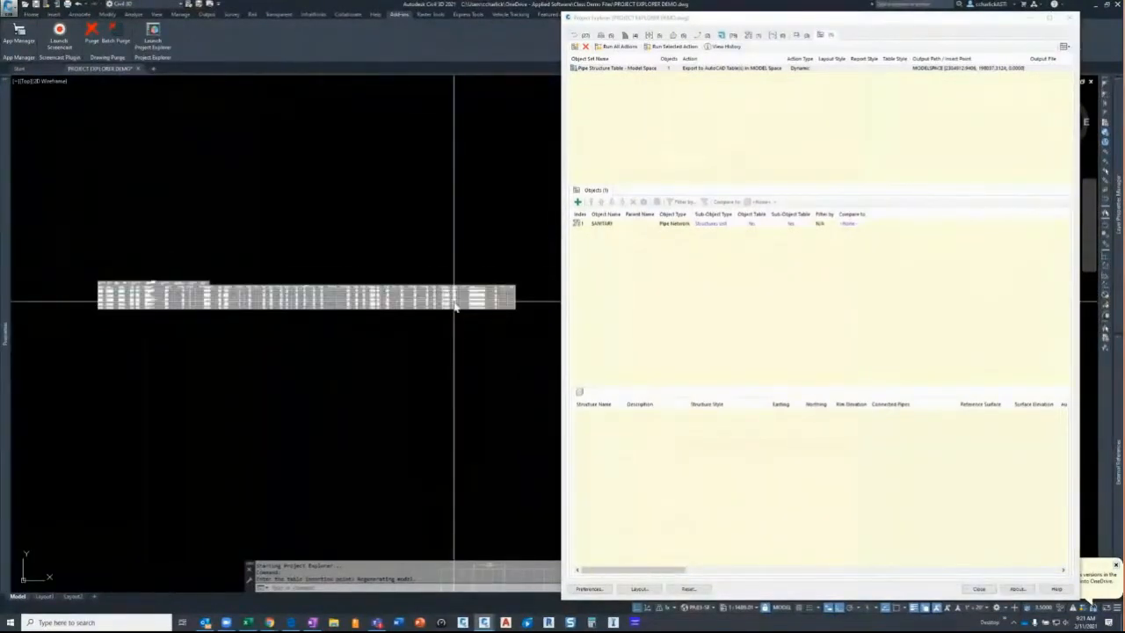
{"action": "scroll", "coordinate": [103, 290], "scroll_direction": "up", "scroll_amount": 5}
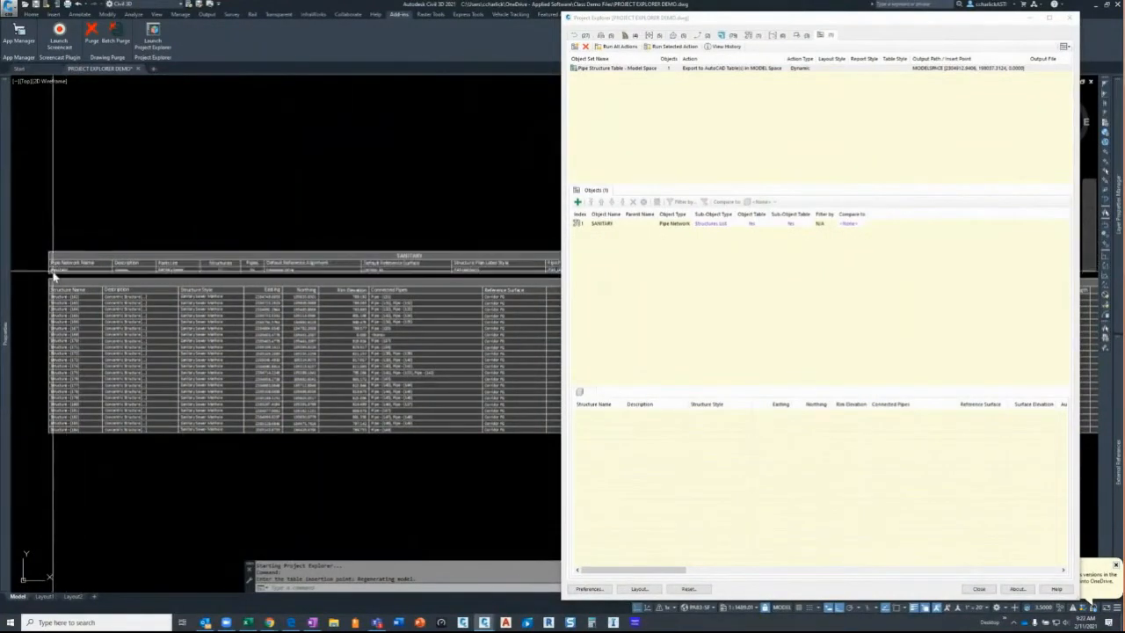
Step: Turn off Use Object Table for the SANITARY entry and check the structures table in model space
{"action": "left_click", "coordinate": [98, 273]}
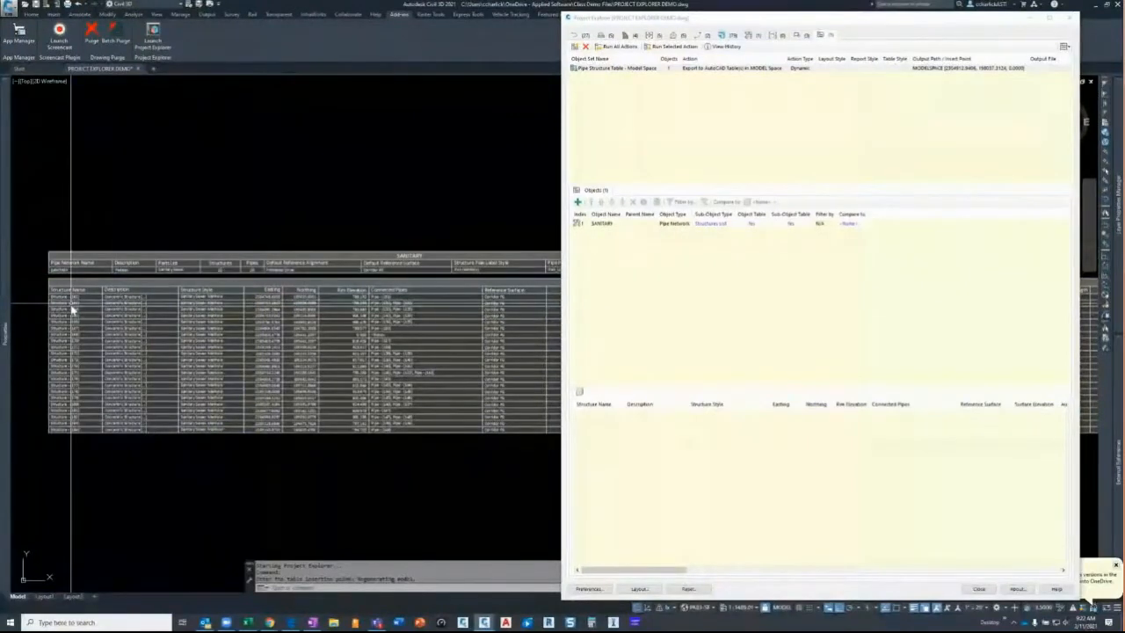
{"action": "double_click", "coordinate": [753, 226]}
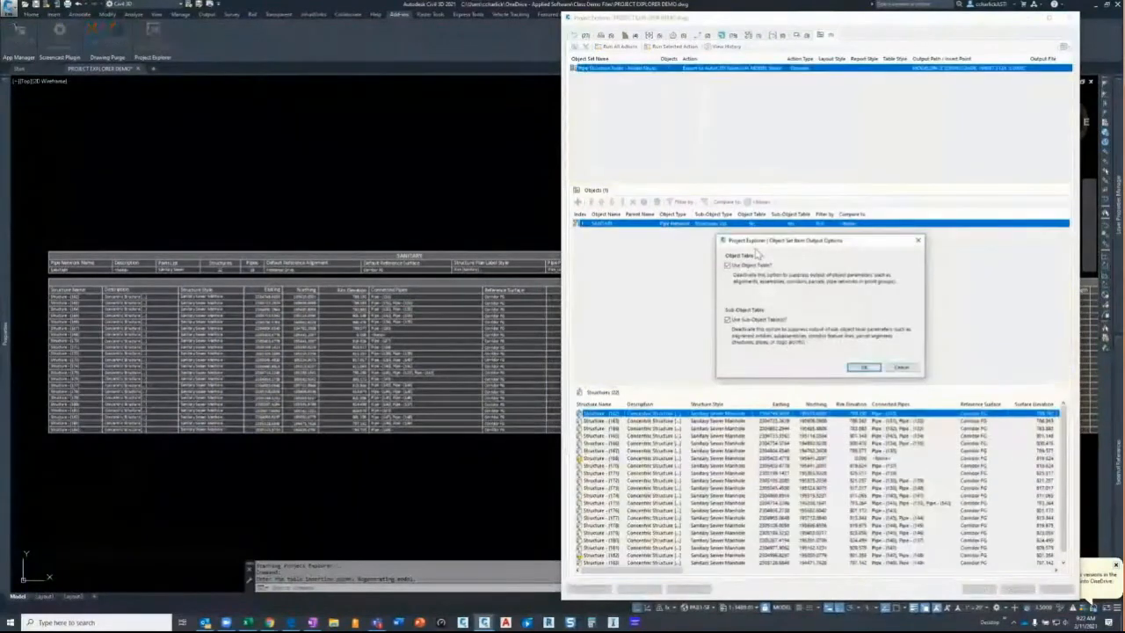
{"action": "left_click", "coordinate": [728, 267]}
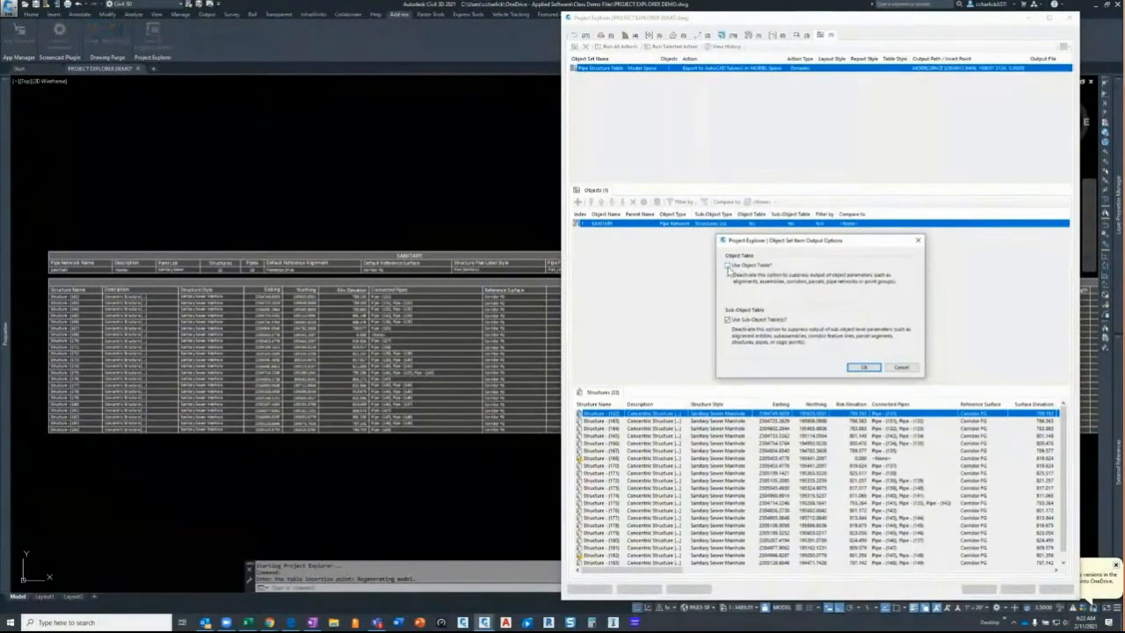
{"action": "left_click", "coordinate": [853, 370]}
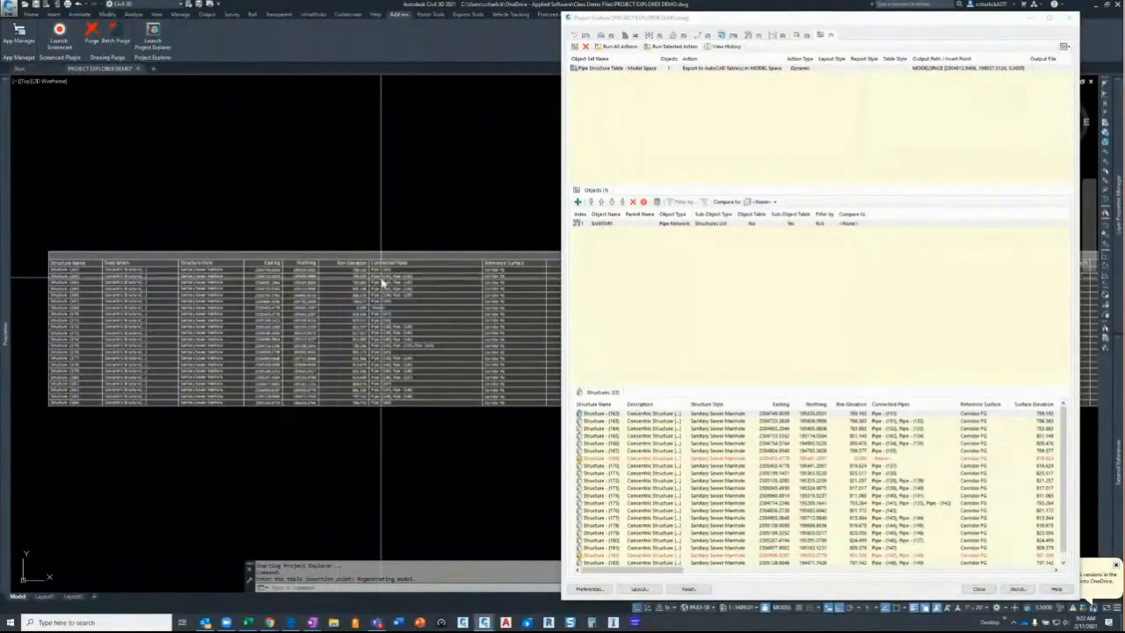
{"action": "left_click", "coordinate": [311, 298]}
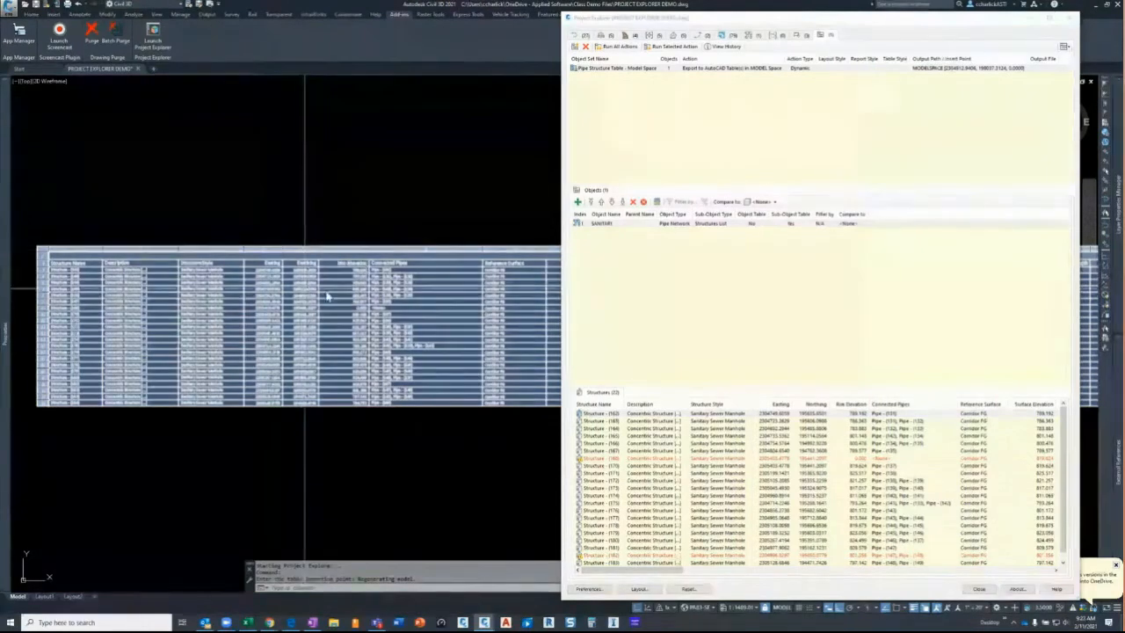
{"action": "key", "text": "Escape"}
Step: Edit the Pipe Structure Table - Model Space object set to use a specific layout style
{"action": "left_click", "coordinate": [611, 227]}
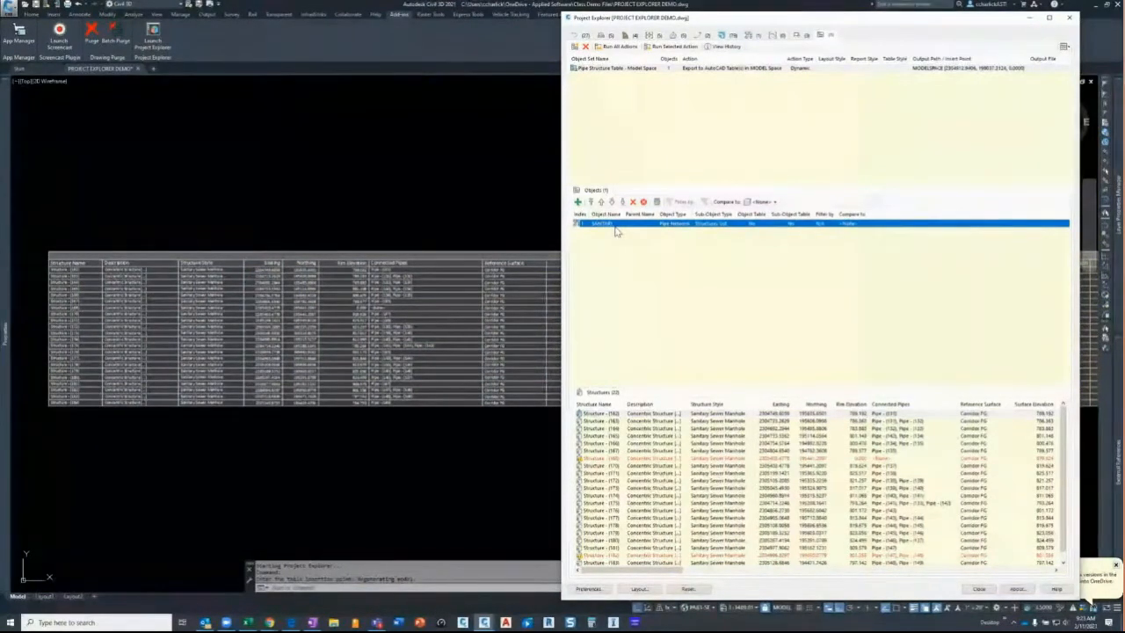
{"action": "double_click", "coordinate": [603, 69]}
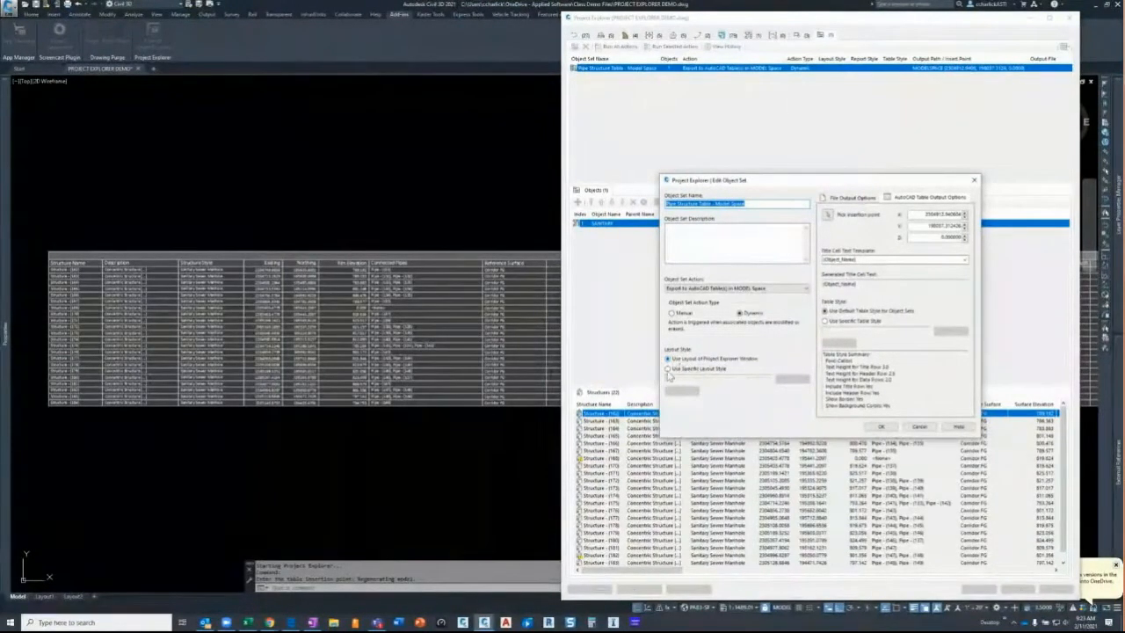
{"action": "left_click", "coordinate": [668, 369]}
{"action": "left_click_drag", "start_coordinate": [752, 181], "coordinate": [456, 80]}
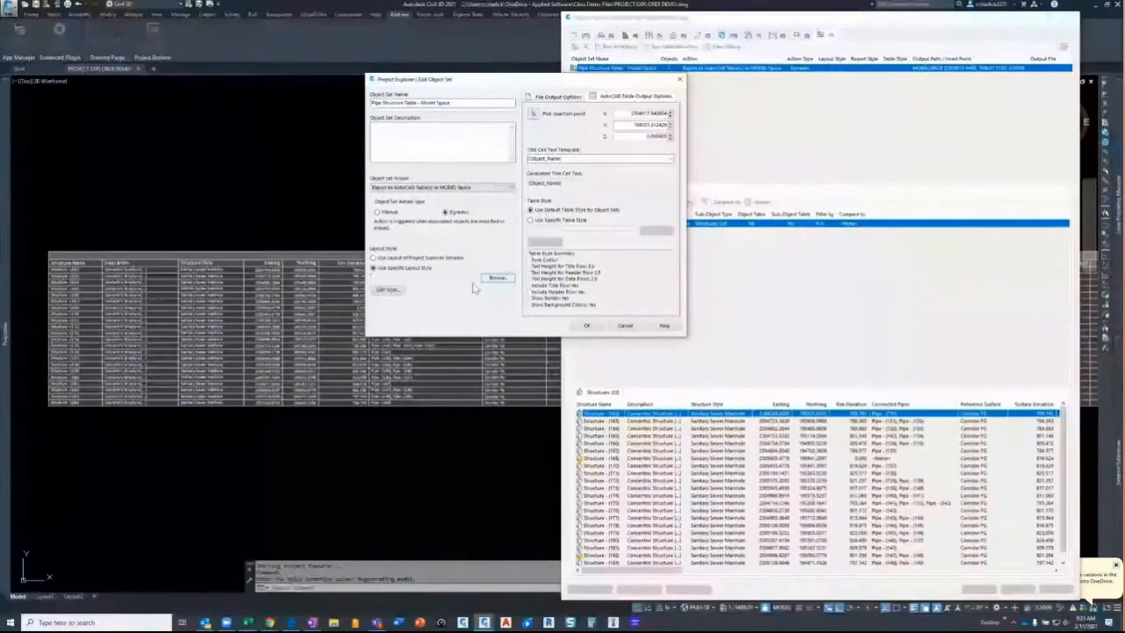
Step: Open the layout style for editing and display the pipe network column layout for Structures
{"action": "left_click", "coordinate": [389, 290]}
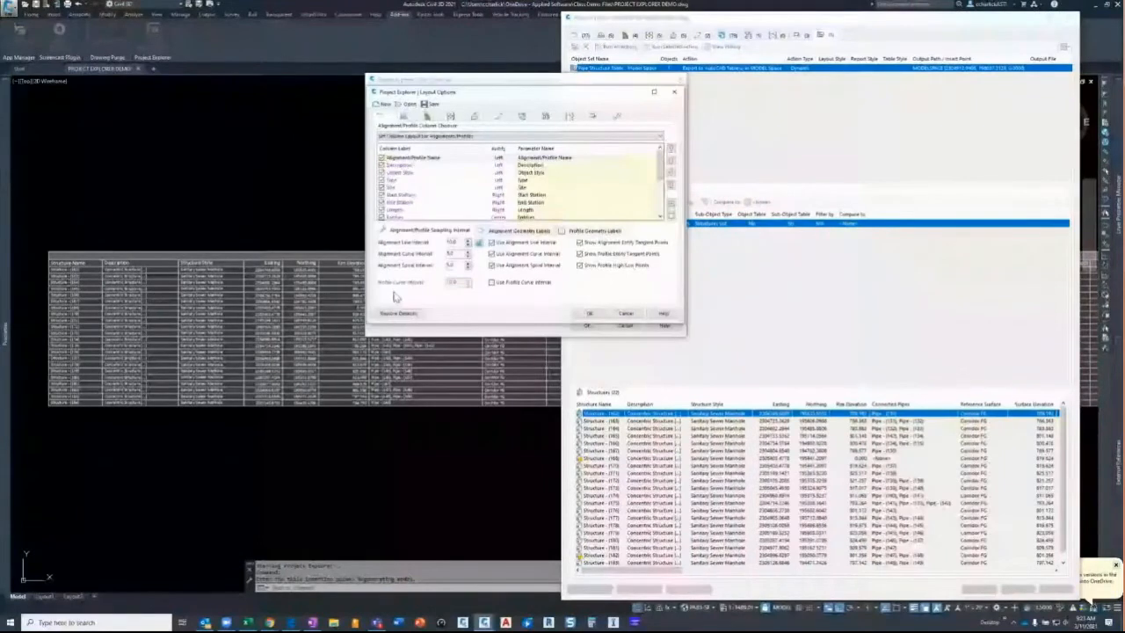
{"action": "left_click_drag", "start_coordinate": [684, 333], "coordinate": [832, 488]}
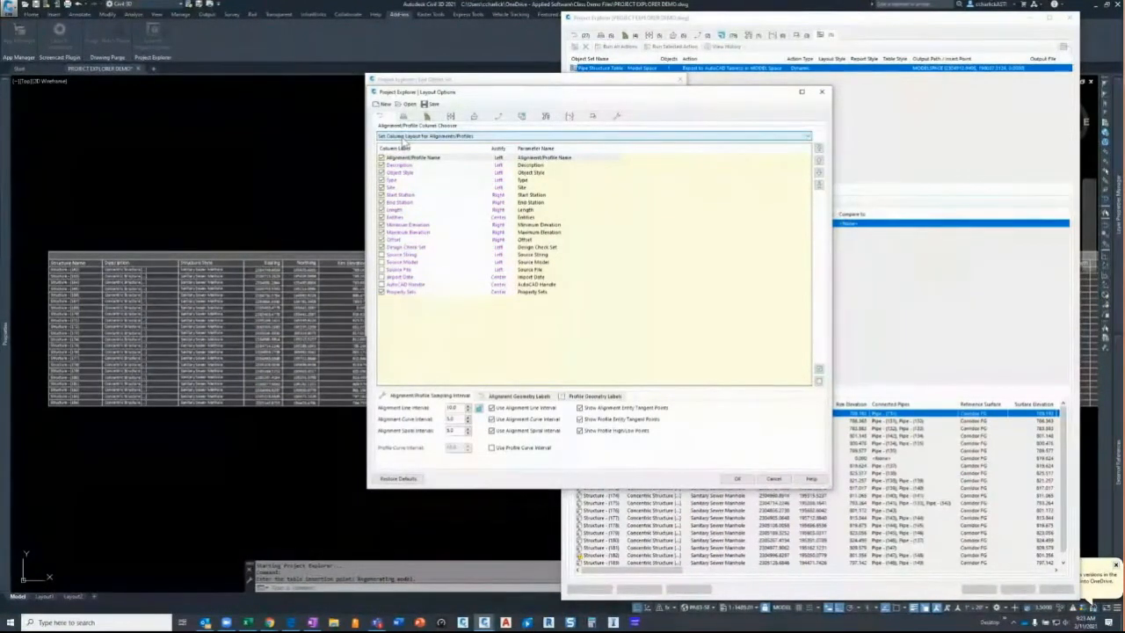
{"action": "left_click", "coordinate": [545, 115]}
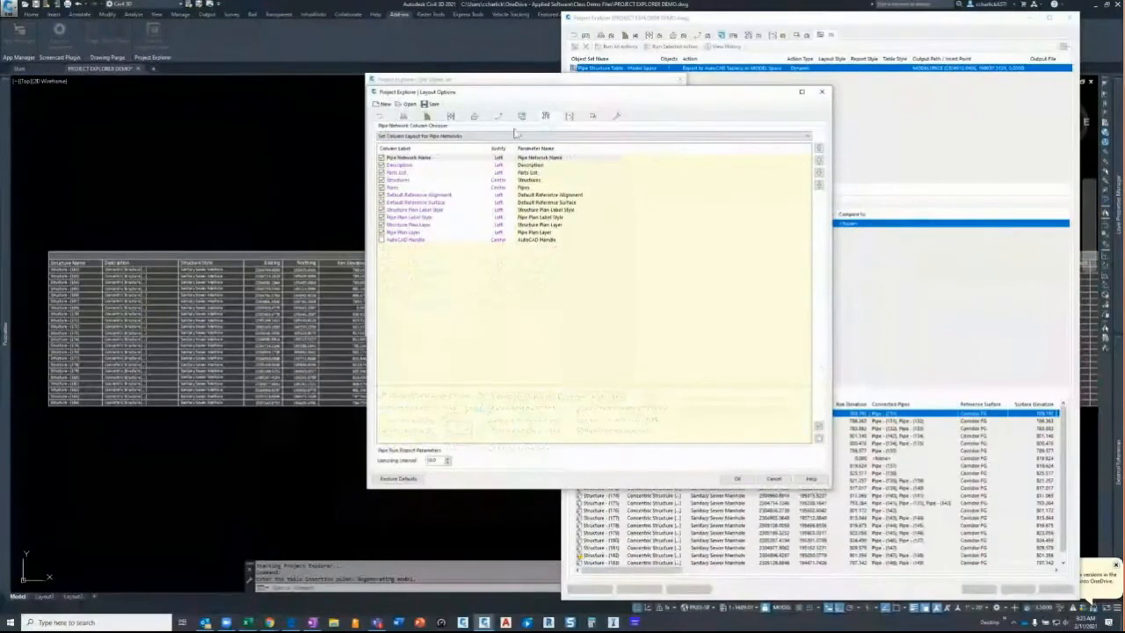
{"action": "left_click", "coordinate": [467, 138]}
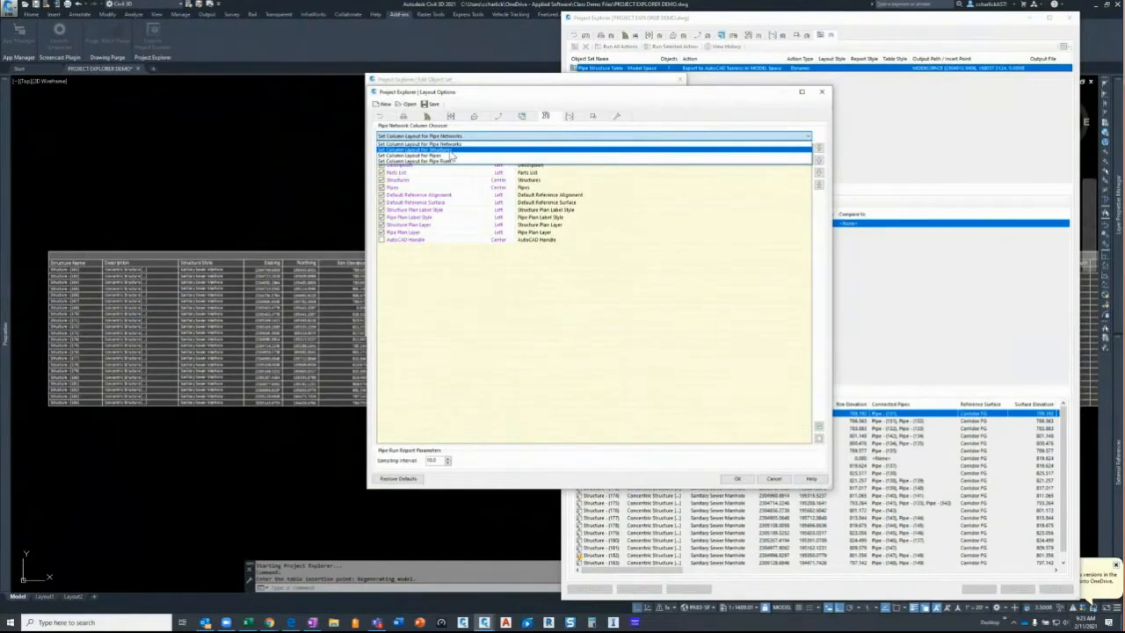
{"action": "left_click", "coordinate": [450, 150]}
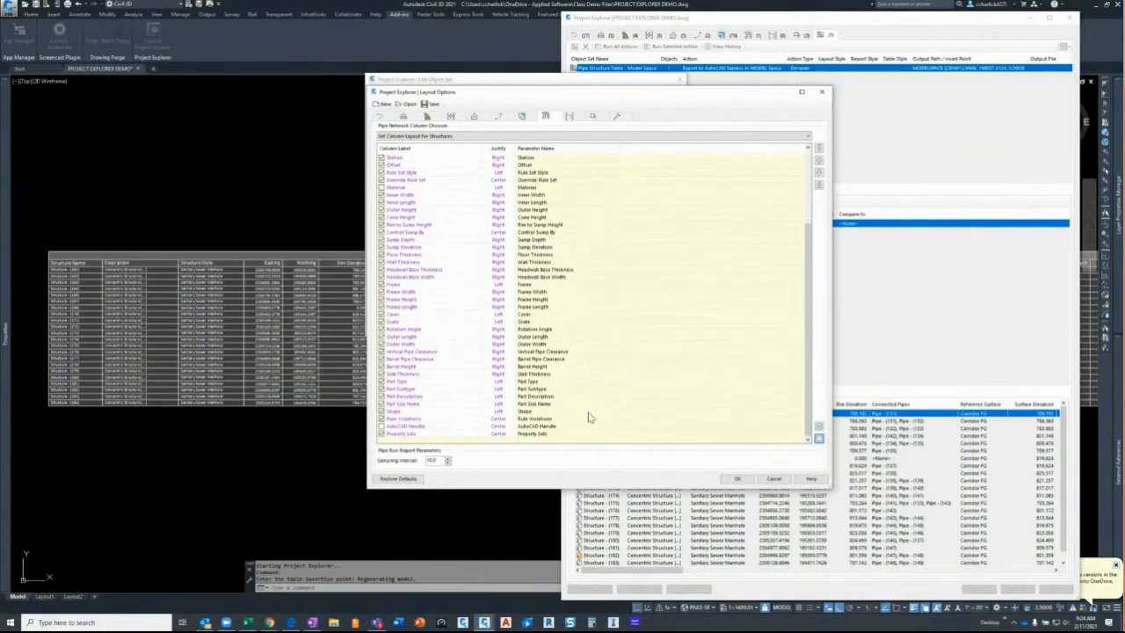
Step: Clear all structure columns and enable only Structure Name, Easting, Northing, Rim Elevation and Surface Elevation
{"action": "scroll", "coordinate": [446, 268], "scroll_direction": "up", "scroll_amount": 4}
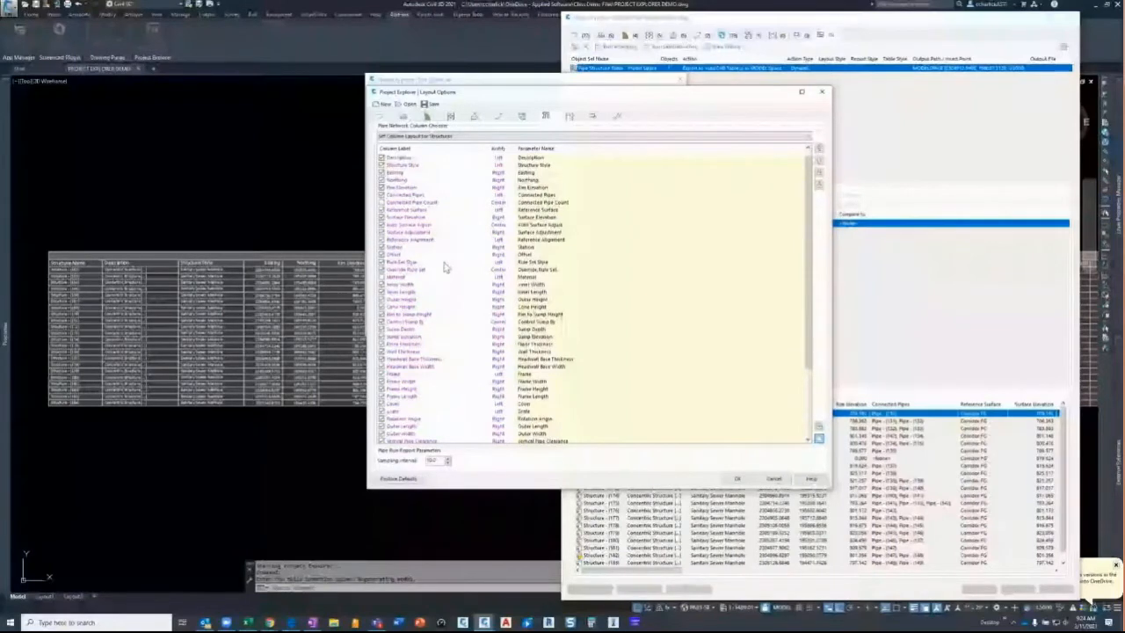
{"action": "scroll", "coordinate": [446, 267], "scroll_direction": "up", "scroll_amount": 1}
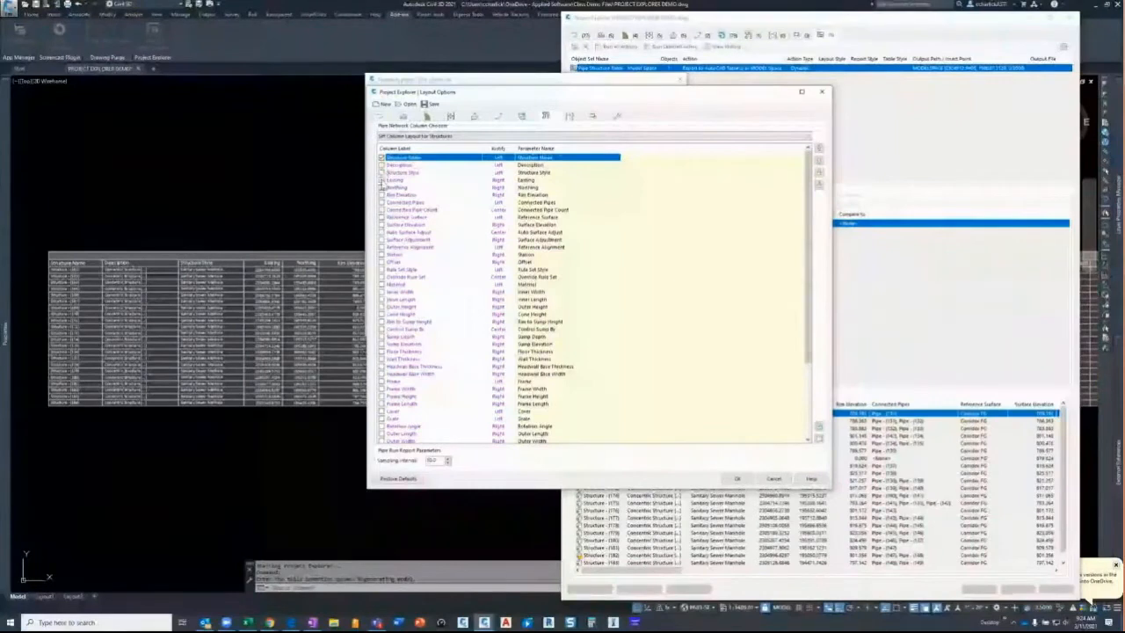
{"action": "left_click", "coordinate": [382, 187]}
{"action": "left_click", "coordinate": [381, 195]}
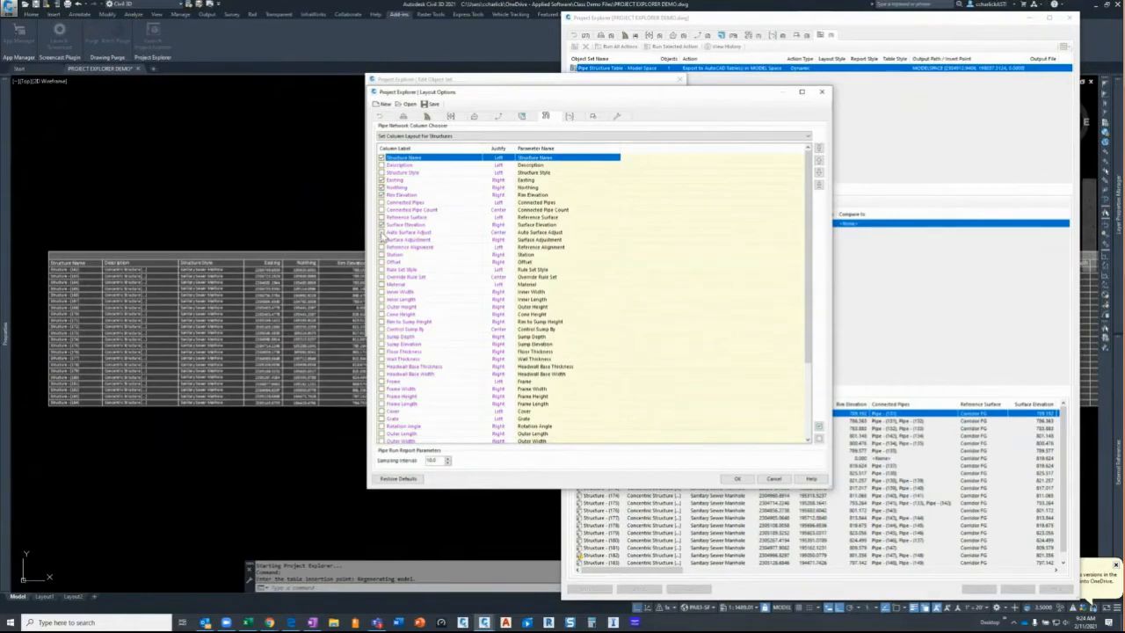
Step: Add the Reference Alignment, Station, Offset, Material, Rim to Sump Height and Sump Elevation columns to the structure layout
{"action": "left_click", "coordinate": [382, 247]}
{"action": "left_click", "coordinate": [381, 255]}
{"action": "left_click", "coordinate": [382, 262]}
{"action": "left_click", "coordinate": [382, 285]}
{"action": "left_click", "coordinate": [383, 322]}
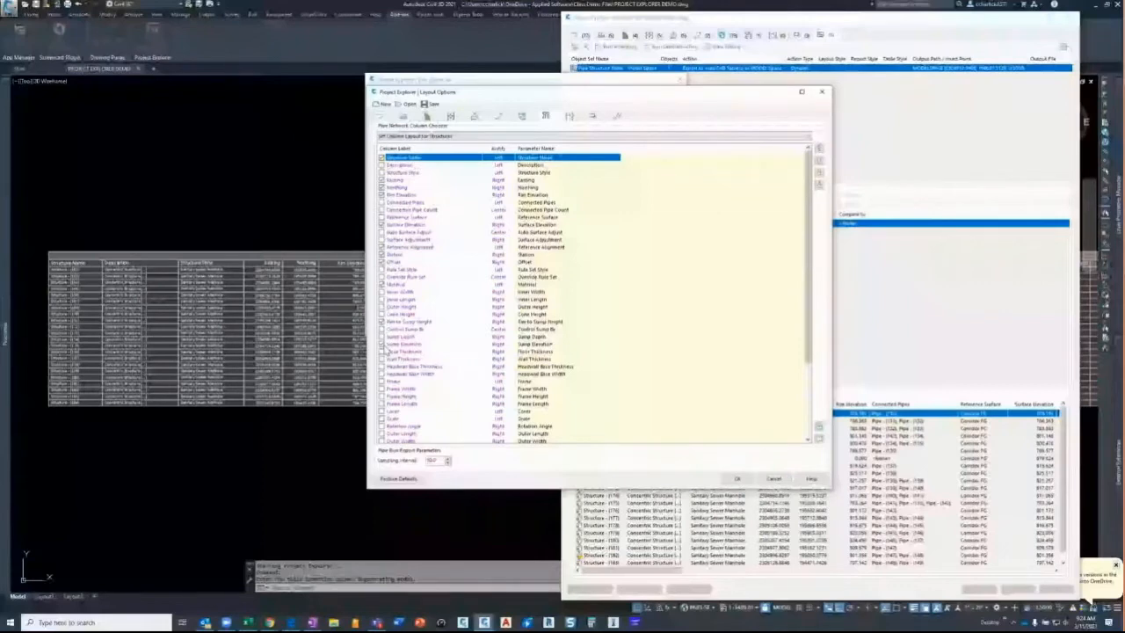
{"action": "scroll", "coordinate": [452, 397], "scroll_direction": "down", "scroll_amount": 4}
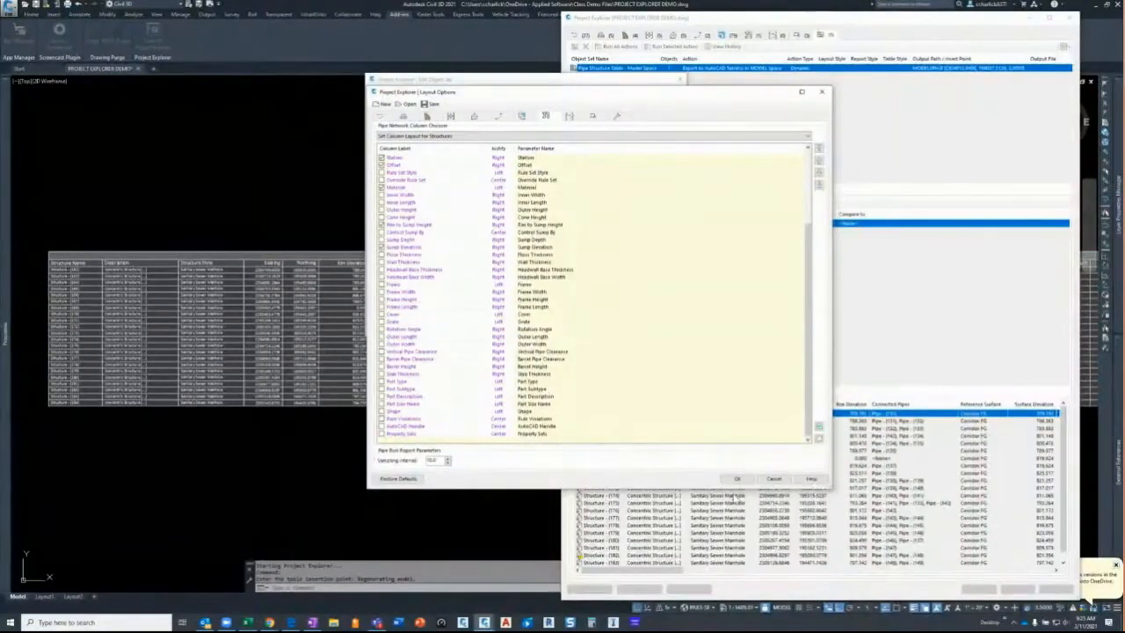
Step: Save the layout style over the existing Structure Table - Model file and apply it to the object set
{"action": "left_click", "coordinate": [431, 103]}
{"action": "left_click_drag", "start_coordinate": [611, 195], "coordinate": [420, 102]}
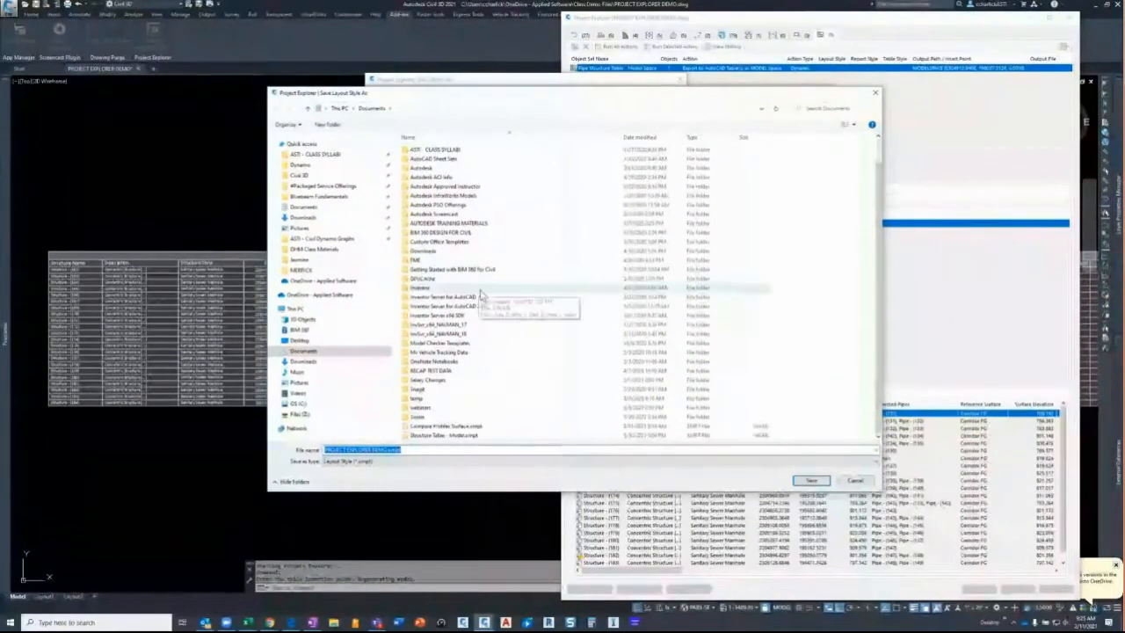
{"action": "scroll", "coordinate": [489, 303], "scroll_direction": "down", "scroll_amount": 1}
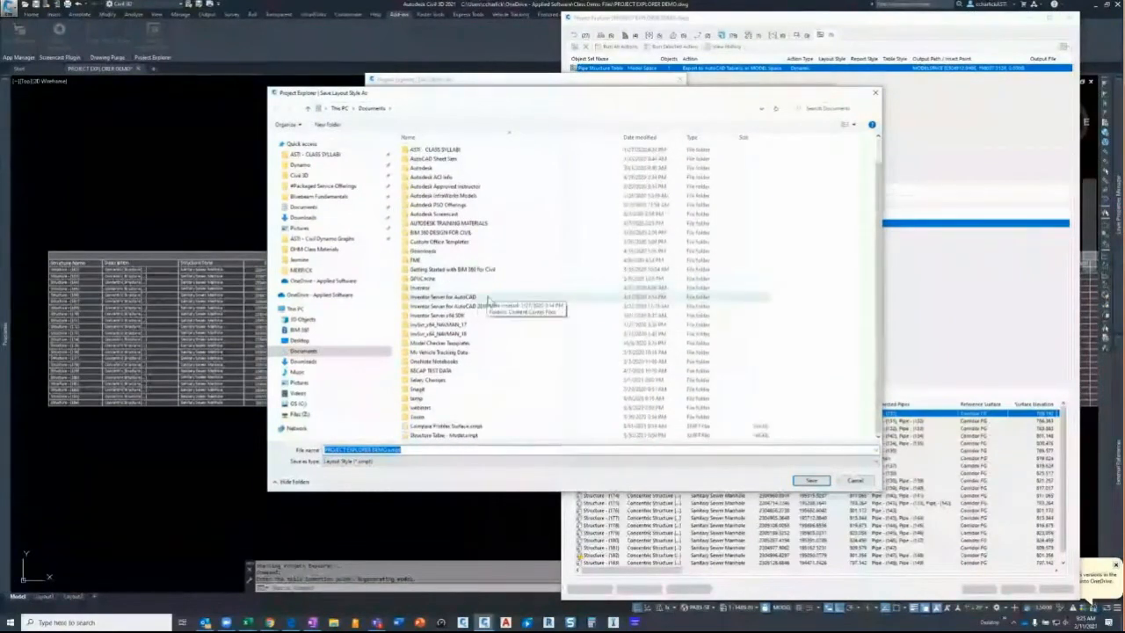
{"action": "left_click", "coordinate": [435, 437]}
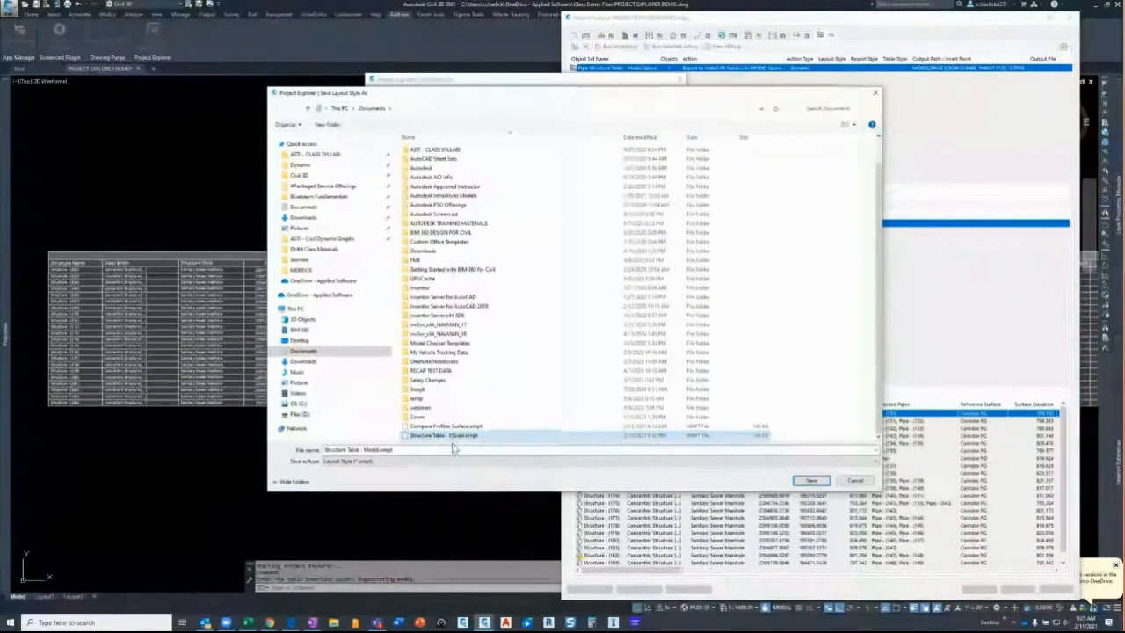
{"action": "left_click", "coordinate": [811, 481]}
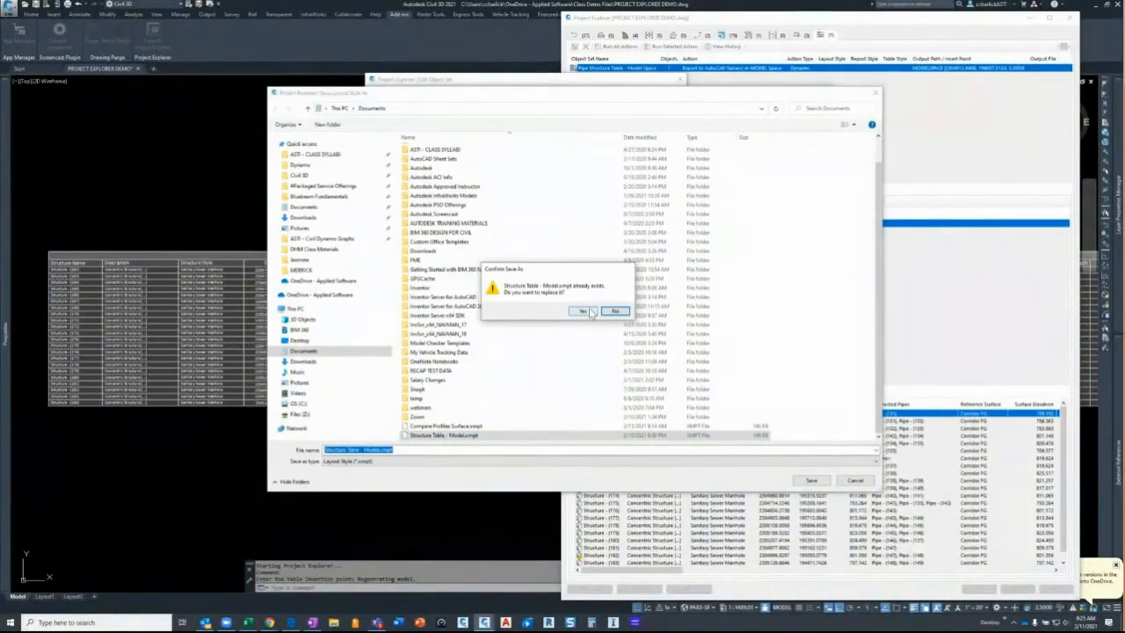
{"action": "left_click", "coordinate": [584, 312]}
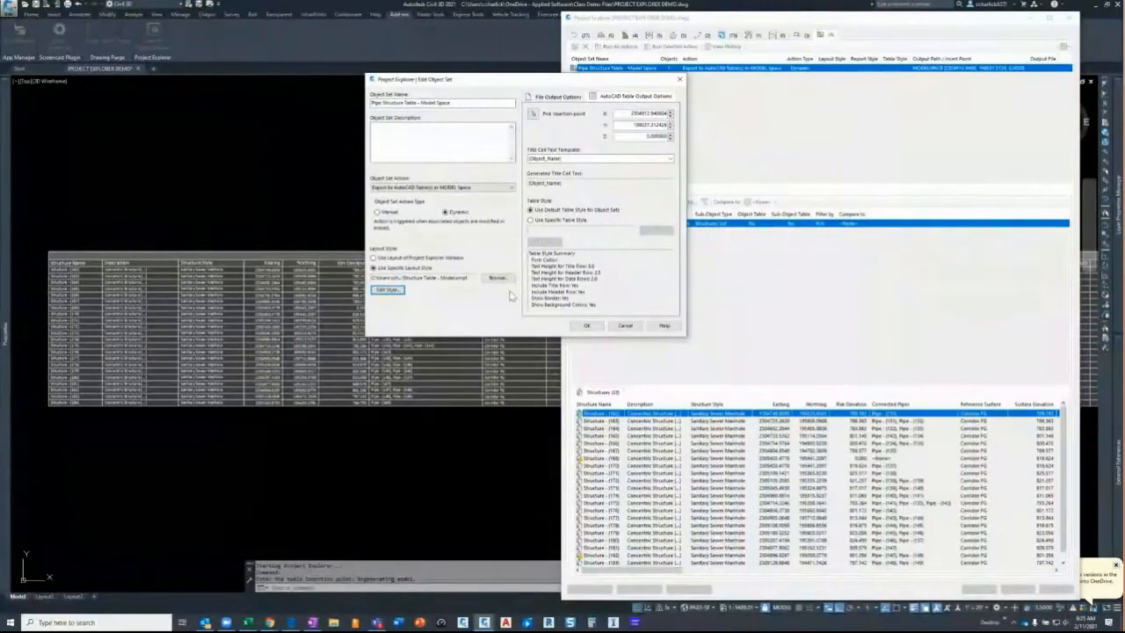
{"action": "left_click", "coordinate": [444, 283]}
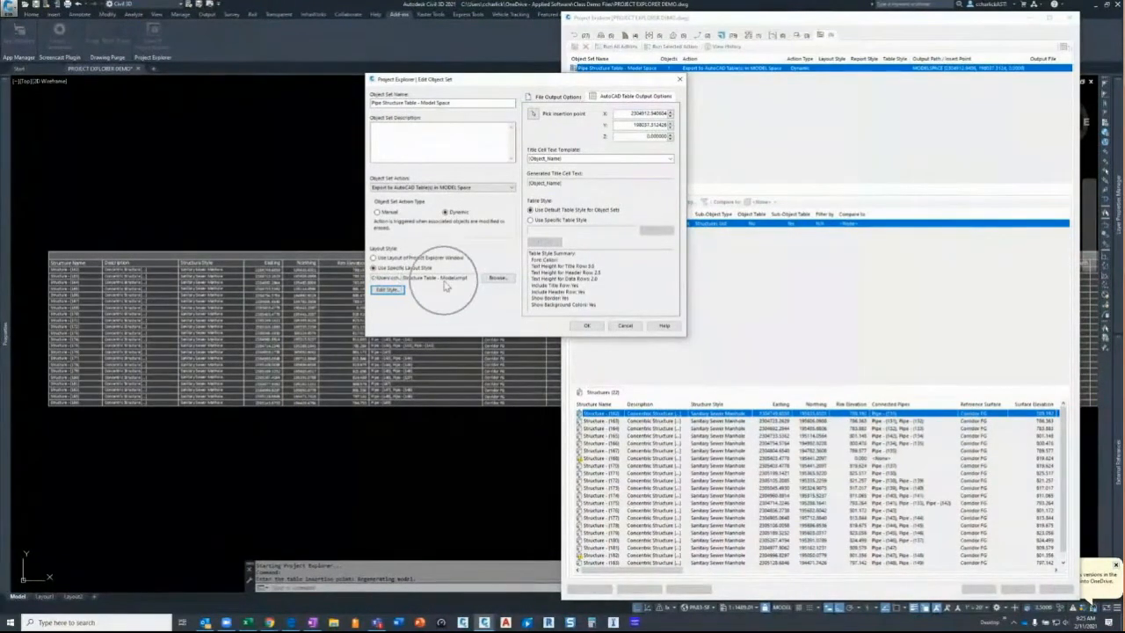
{"action": "left_click", "coordinate": [587, 326]}
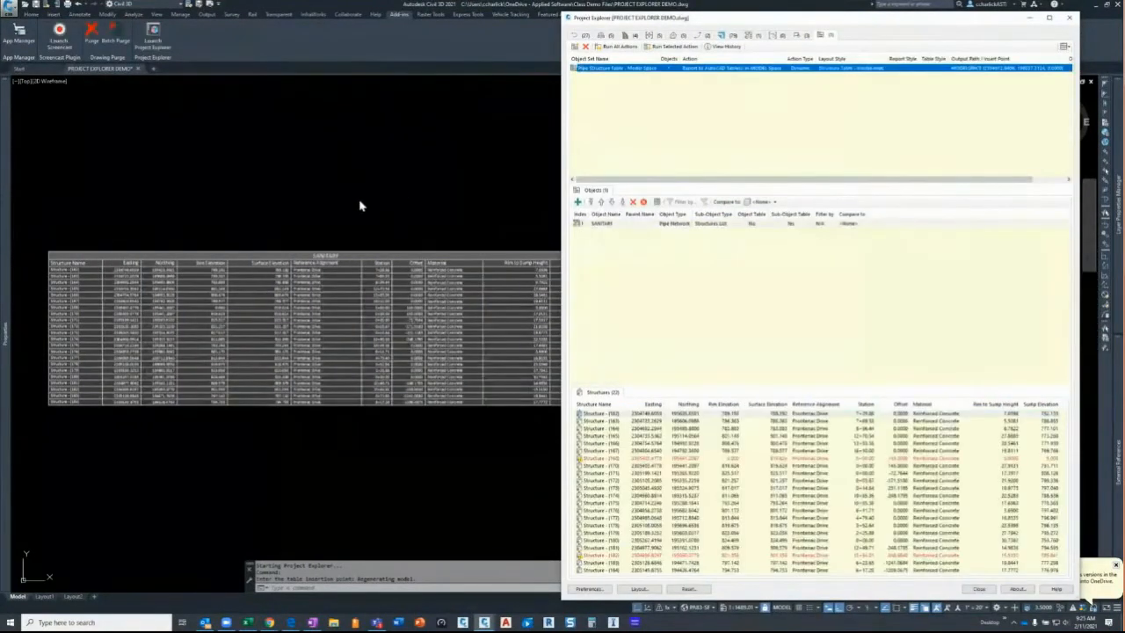
Step: Examine the updated SANITARY structure table in model space, checking its columns from Structure Name through Sump Elevation
{"action": "left_click", "coordinate": [389, 210]}
{"action": "scroll", "coordinate": [389, 209], "scroll_direction": "down", "scroll_amount": 4}
{"action": "scroll", "coordinate": [412, 208], "scroll_direction": "up", "scroll_amount": 4}
{"action": "scroll", "coordinate": [415, 214], "scroll_direction": "down", "scroll_amount": 2}
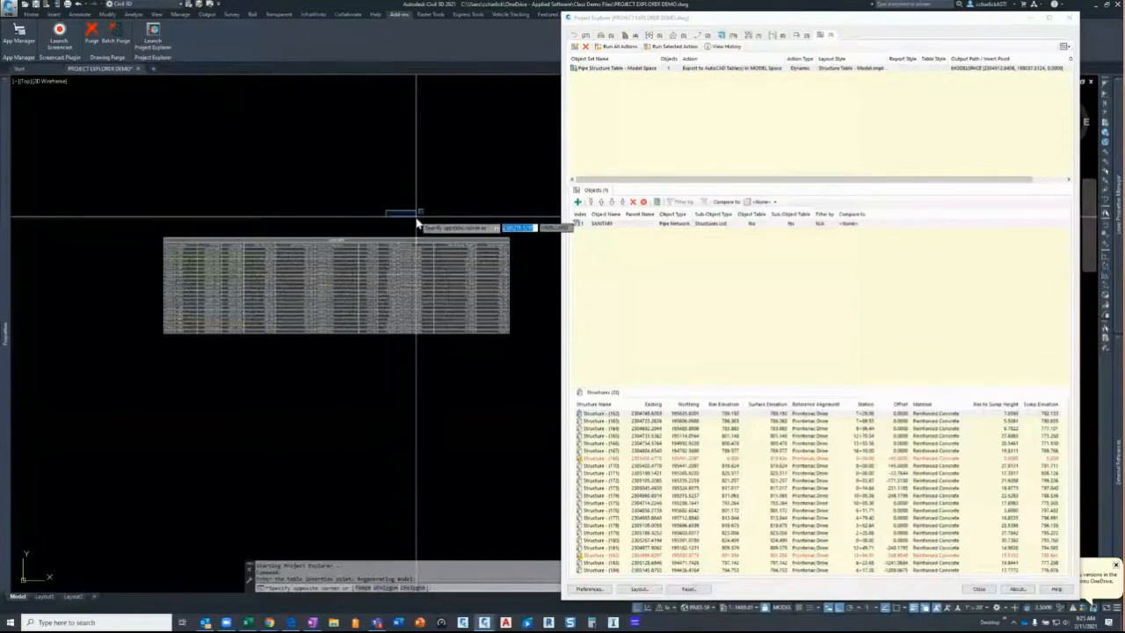
{"action": "left_click", "coordinate": [417, 225]}
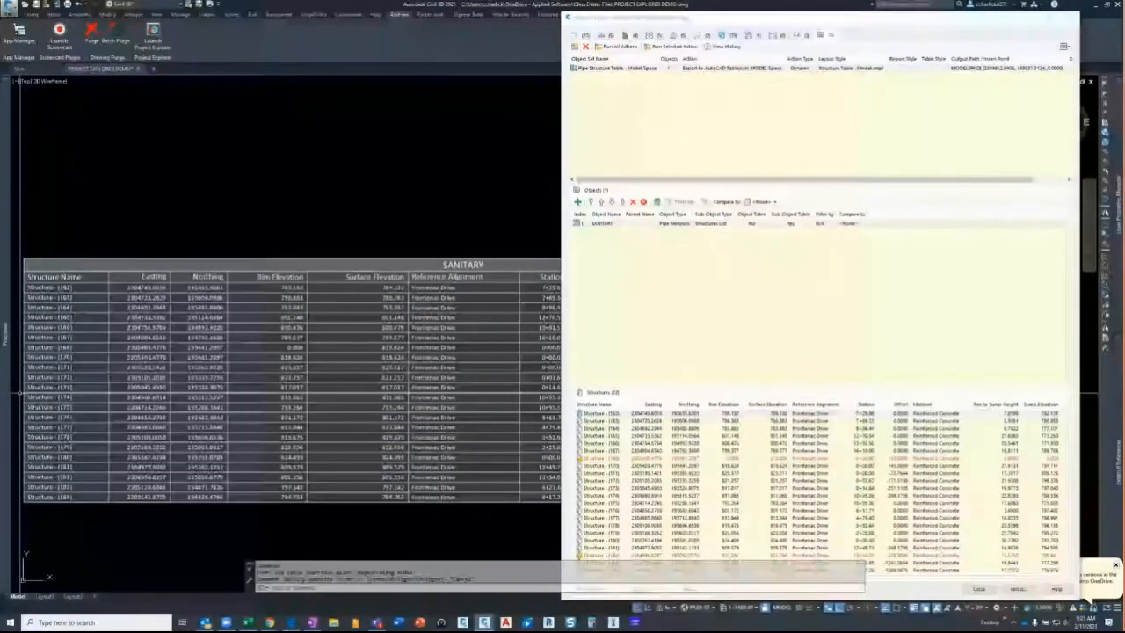
{"action": "left_click", "coordinate": [66, 298]}
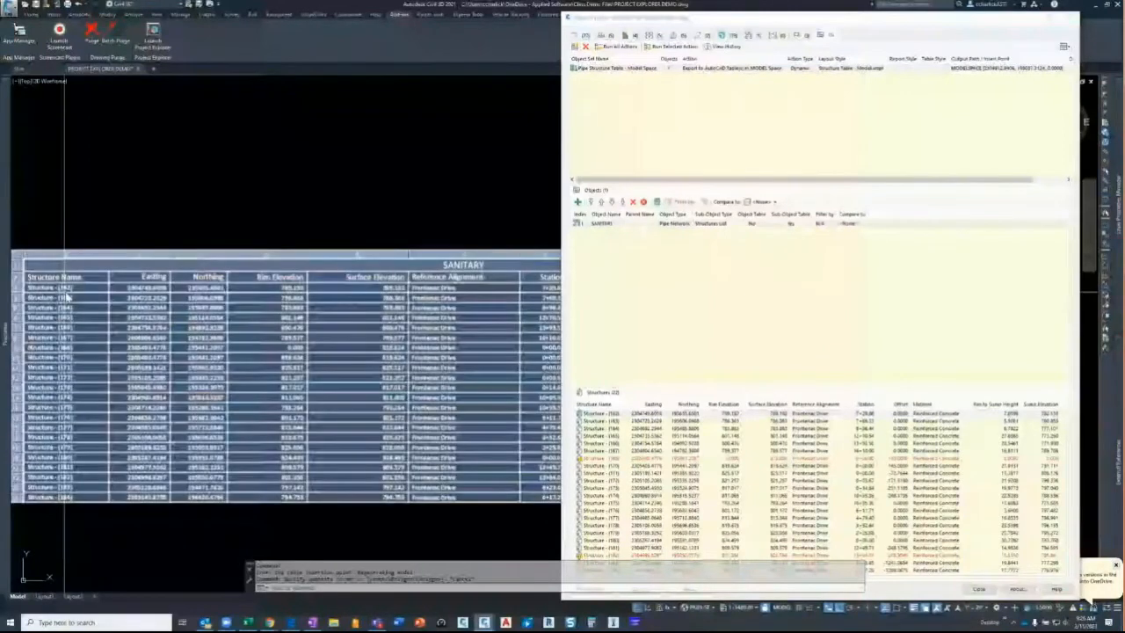
{"action": "key", "text": "Escape"}
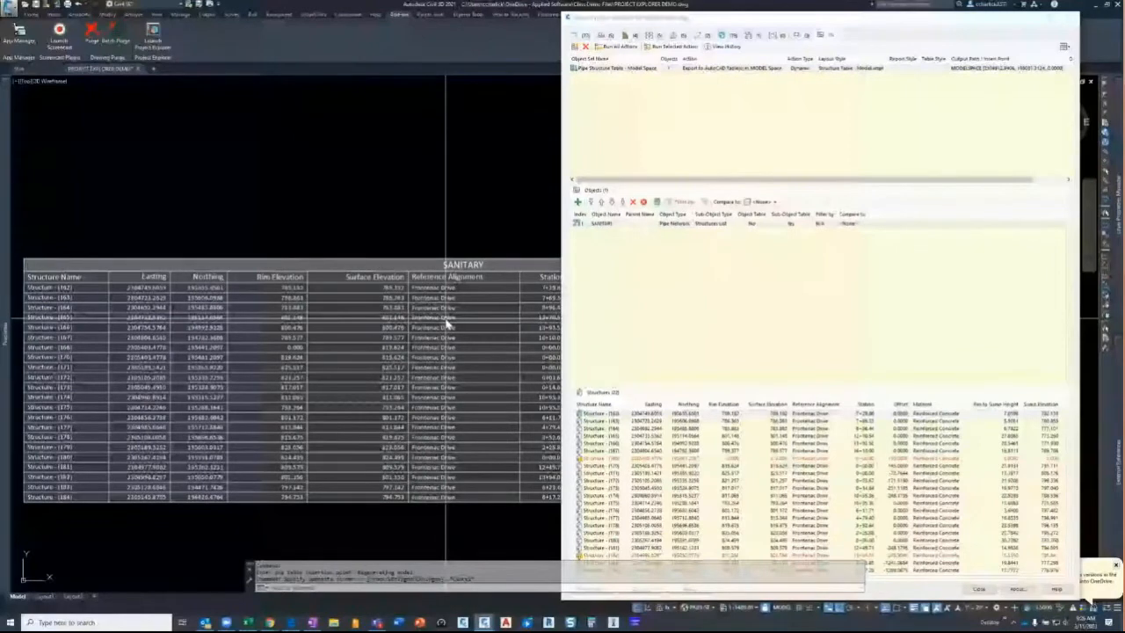
{"action": "middle_click_drag", "start_coordinate": [449, 325], "coordinate": [322, 284]}
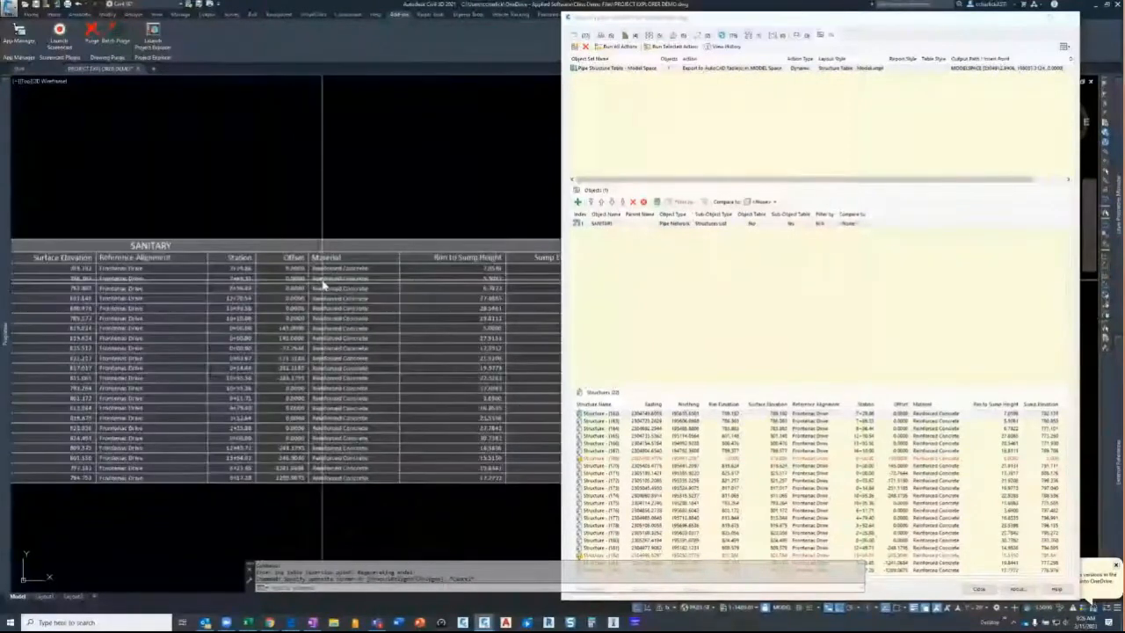
{"action": "left_click", "coordinate": [433, 286]}
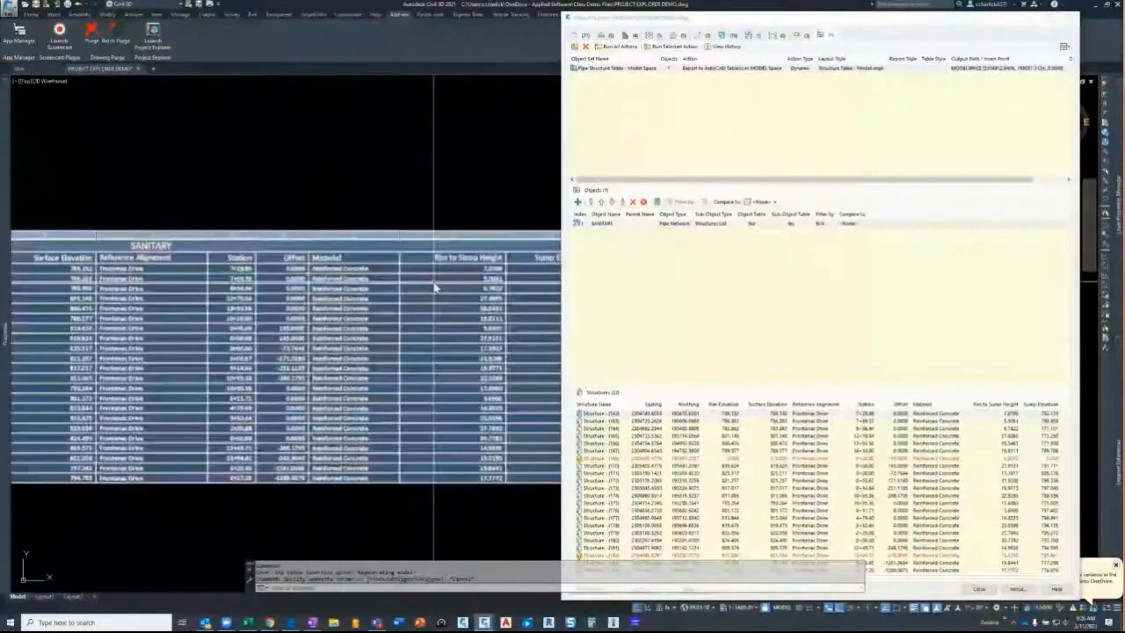
{"action": "middle_click_drag", "start_coordinate": [434, 286], "coordinate": [322, 287]}
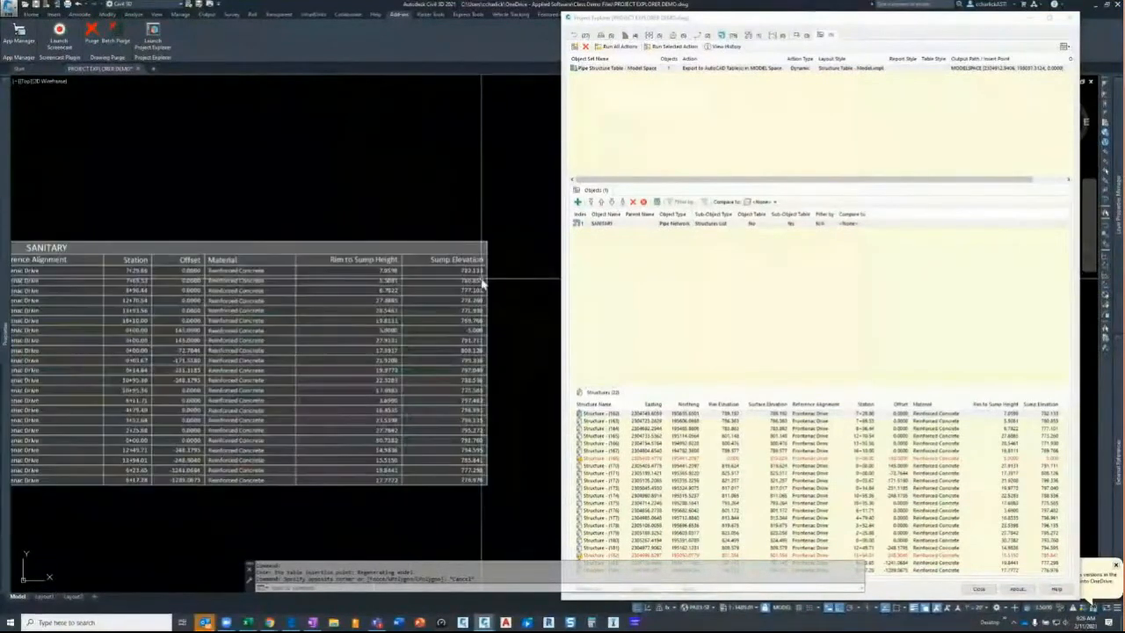
{"action": "left_click", "coordinate": [14, 257]}
{"action": "key", "text": "Escape"}
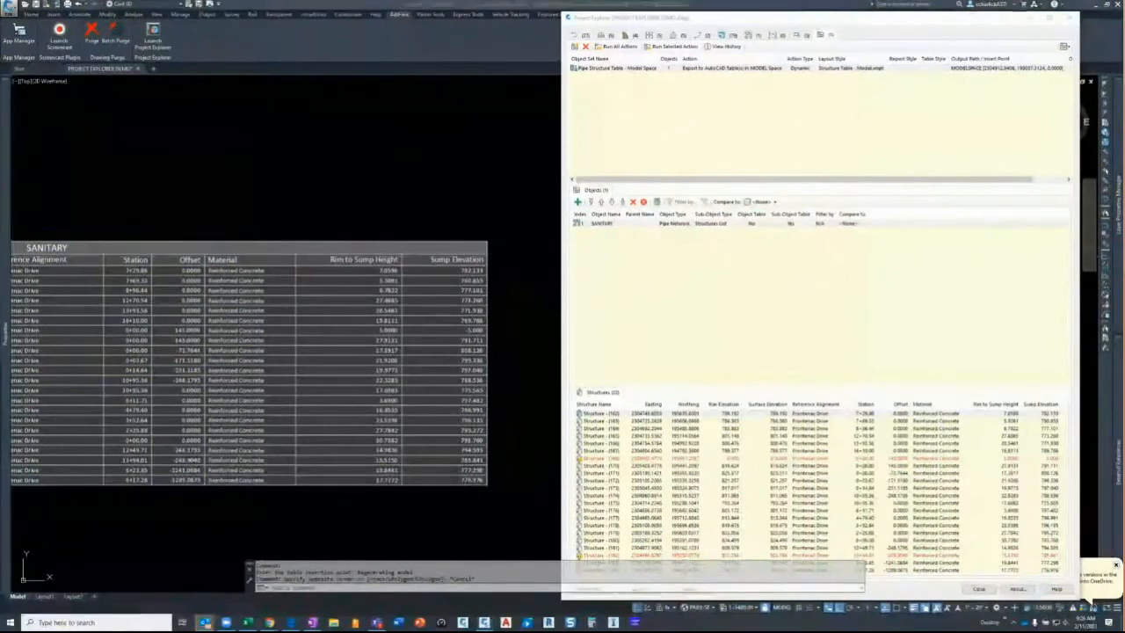
{"action": "scroll", "coordinate": [396, 248], "scroll_direction": "down", "scroll_amount": 2}
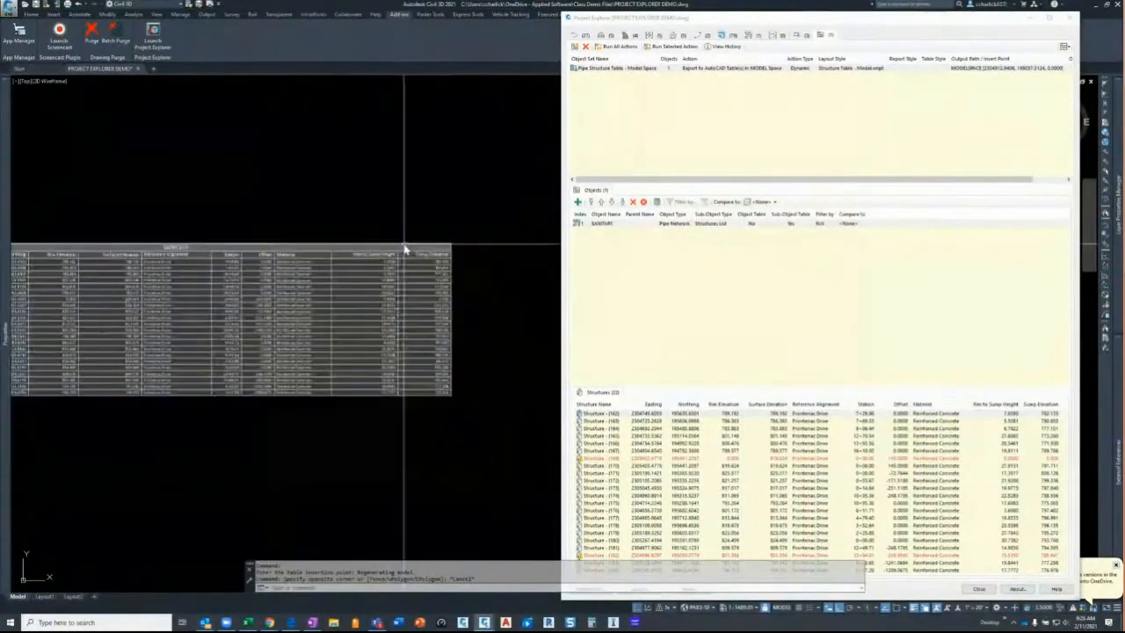
{"action": "middle_click_drag", "start_coordinate": [356, 240], "coordinate": [372, 244]}
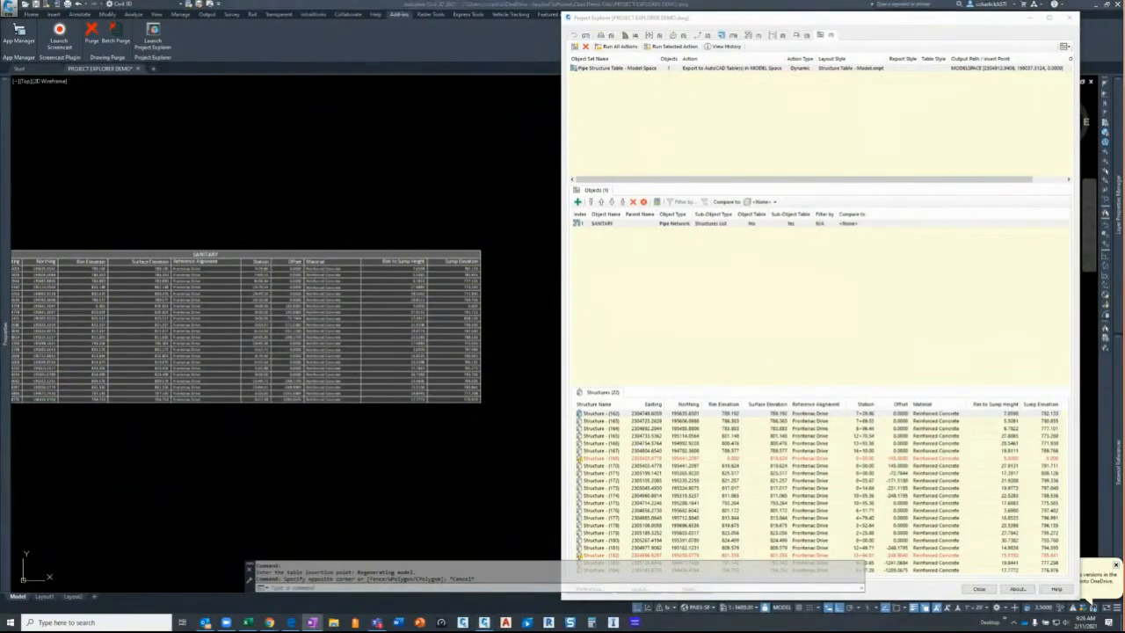
Step: Edit the Pipe Structure Table - Model Space object set to use a specific table style and open that style for editing
{"action": "left_click", "coordinate": [611, 131]}
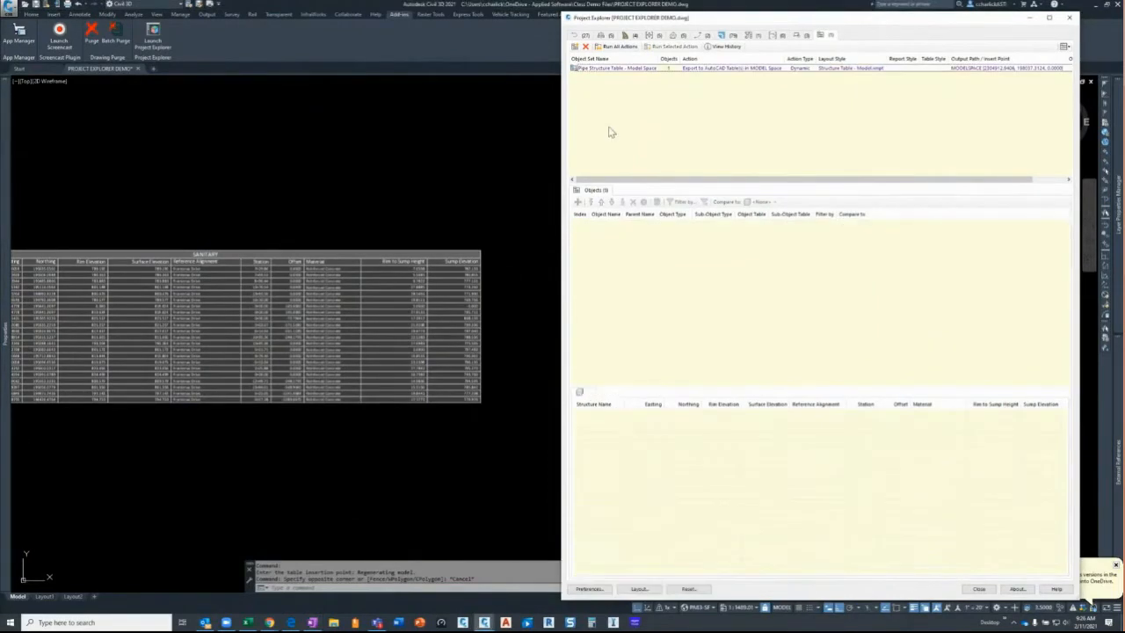
{"action": "left_click", "coordinate": [576, 70]}
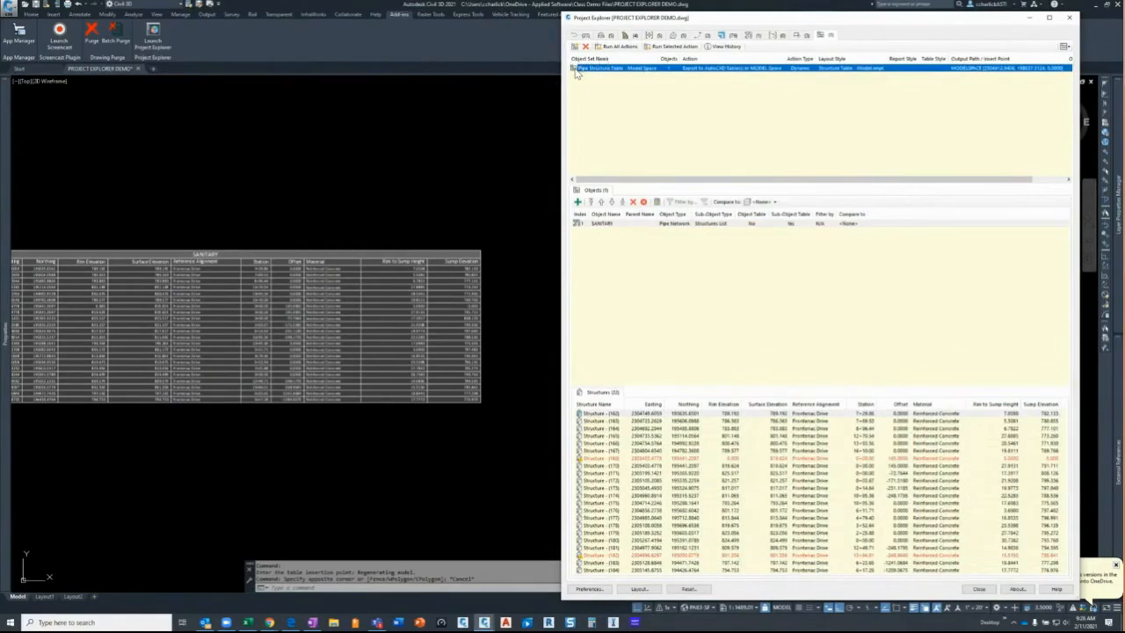
{"action": "double_click", "coordinate": [577, 69]}
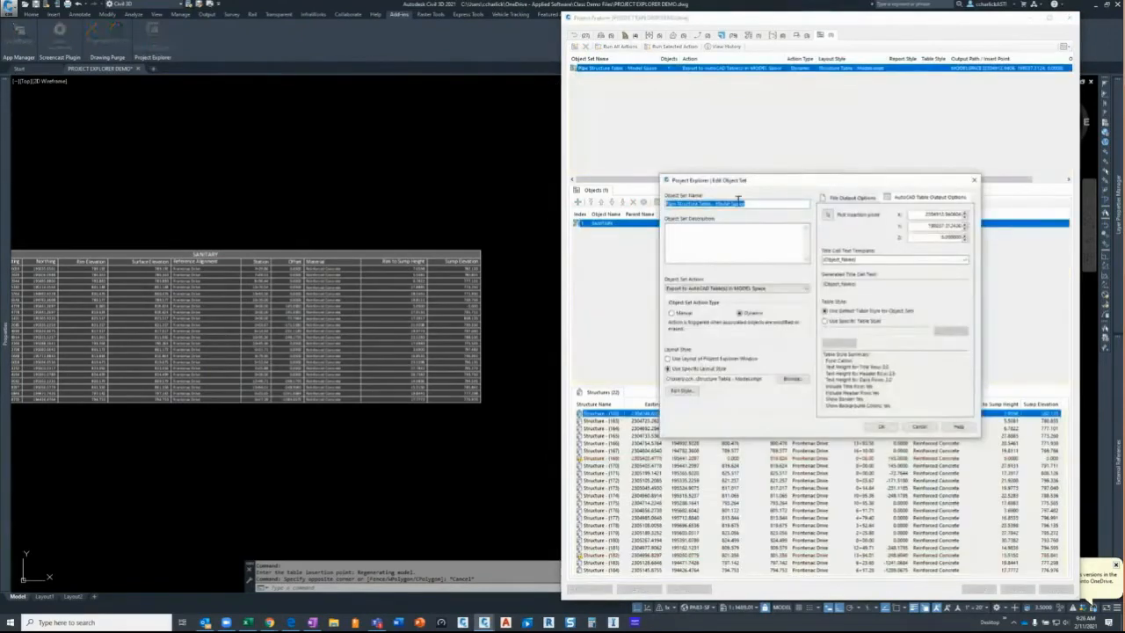
{"action": "left_click_drag", "start_coordinate": [842, 185], "coordinate": [572, 139]}
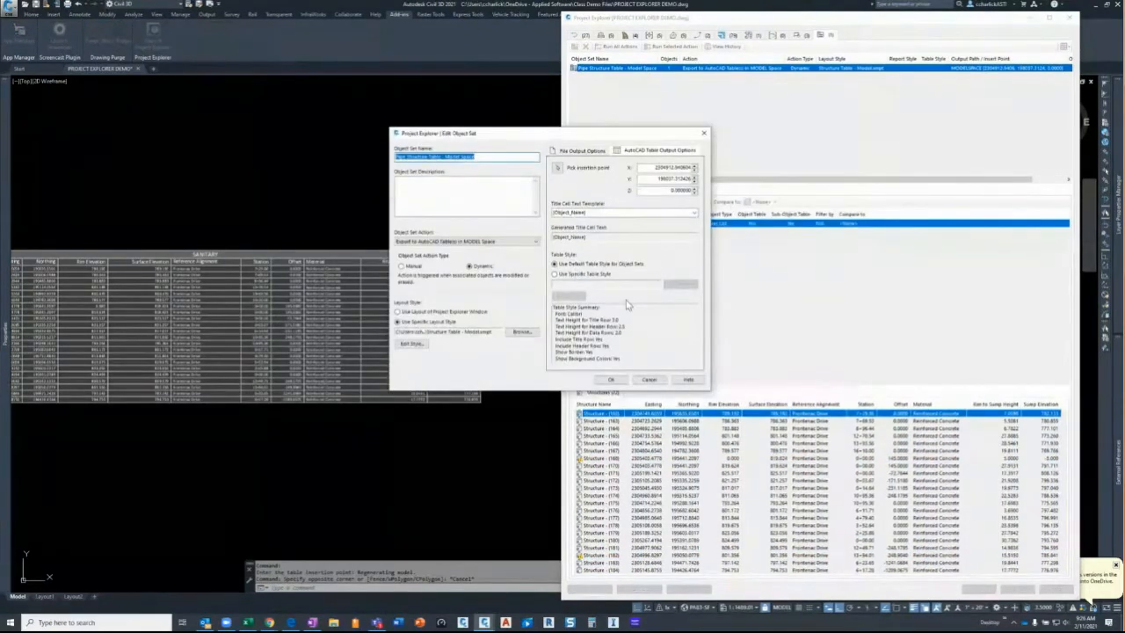
{"action": "key", "text": "ctrl"}
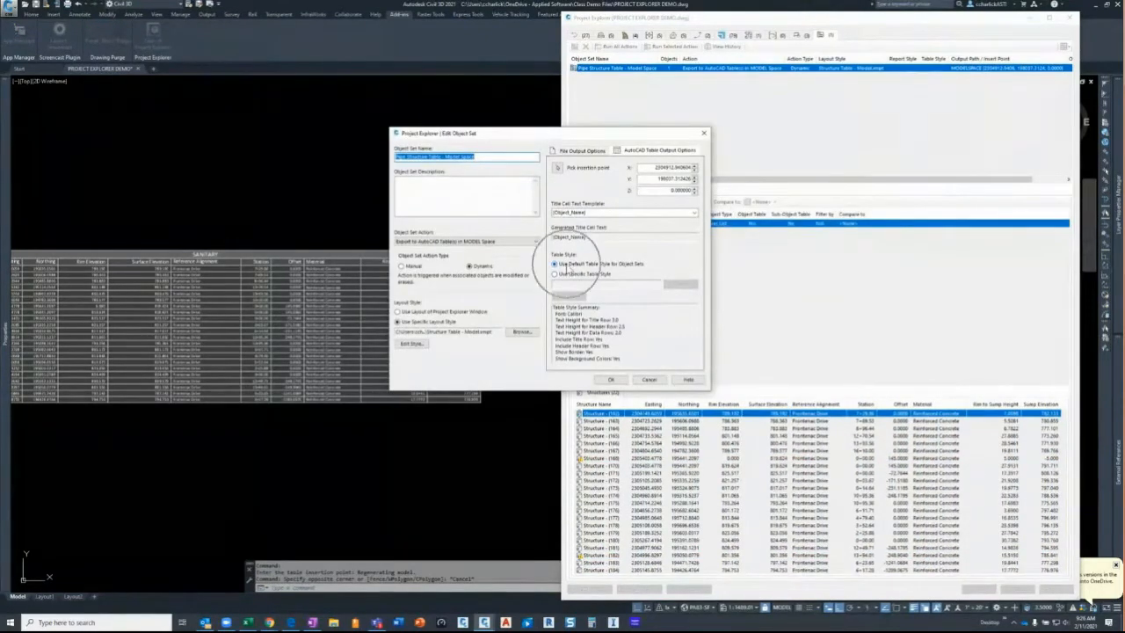
{"action": "key", "text": "ctrl"}
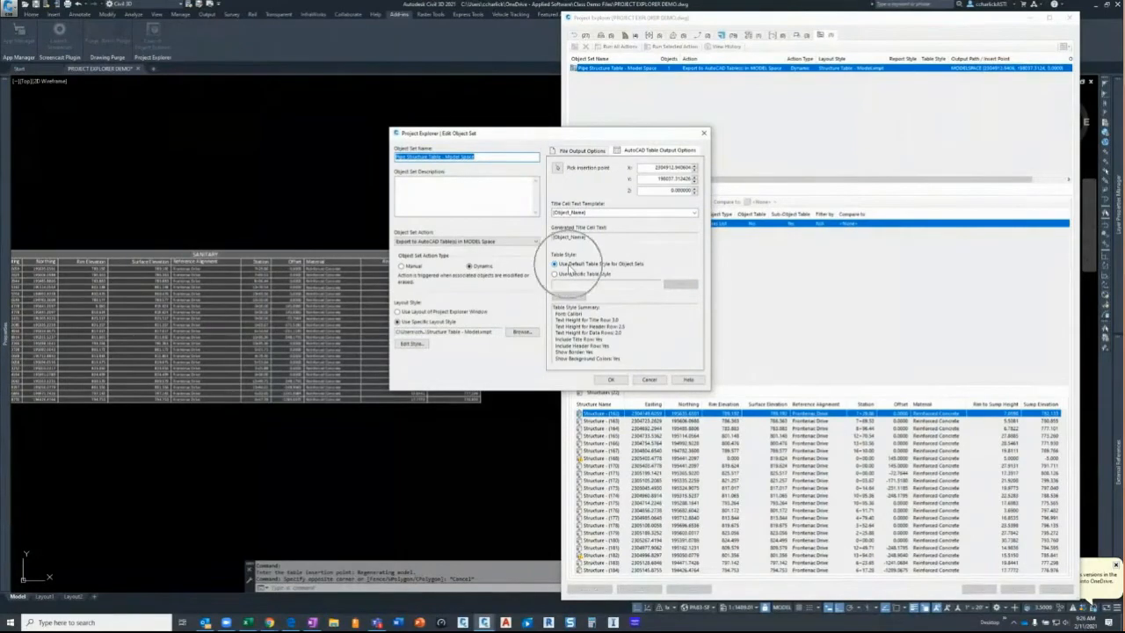
{"action": "left_click", "coordinate": [555, 275]}
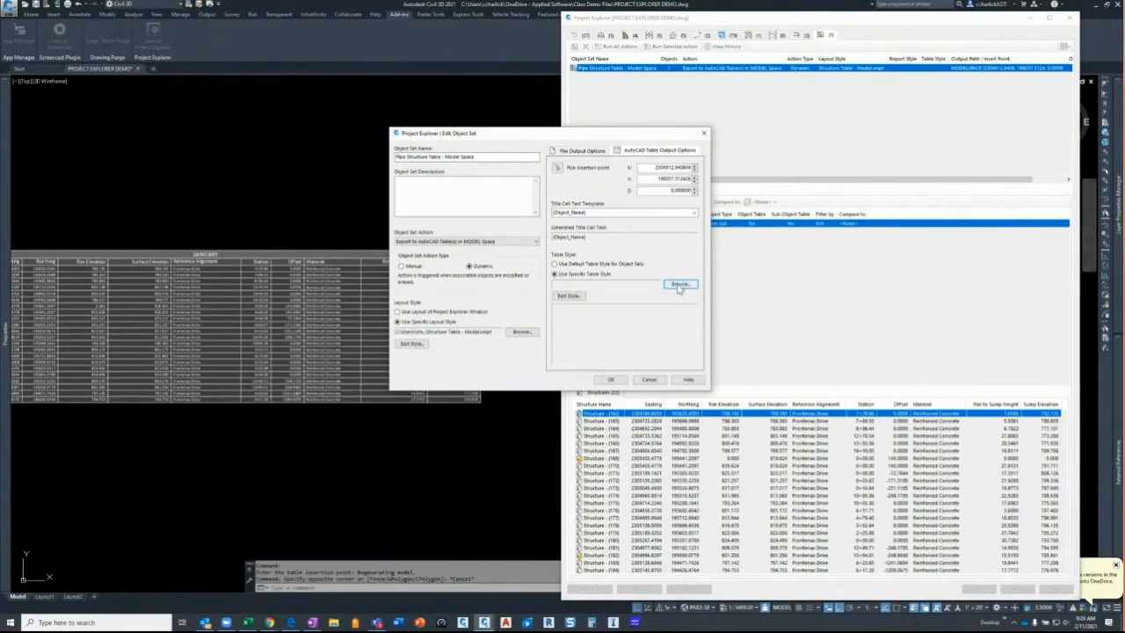
{"action": "left_click", "coordinate": [580, 299]}
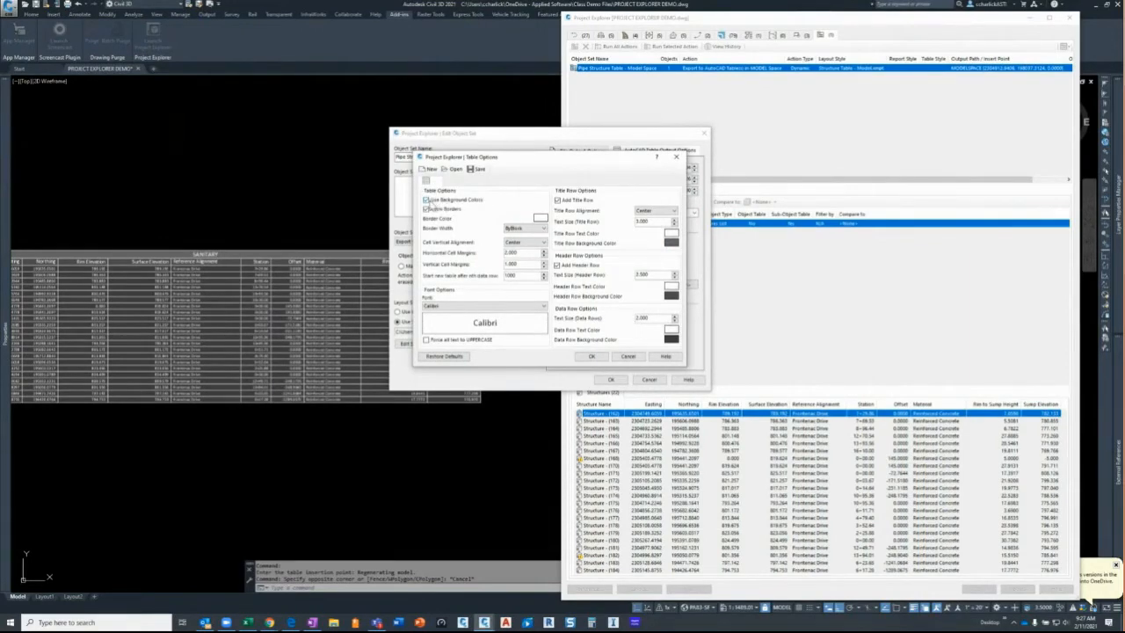
Step: Disable background colors in the table style and set the border color to cyan
{"action": "left_click", "coordinate": [427, 200]}
{"action": "left_click", "coordinate": [540, 218]}
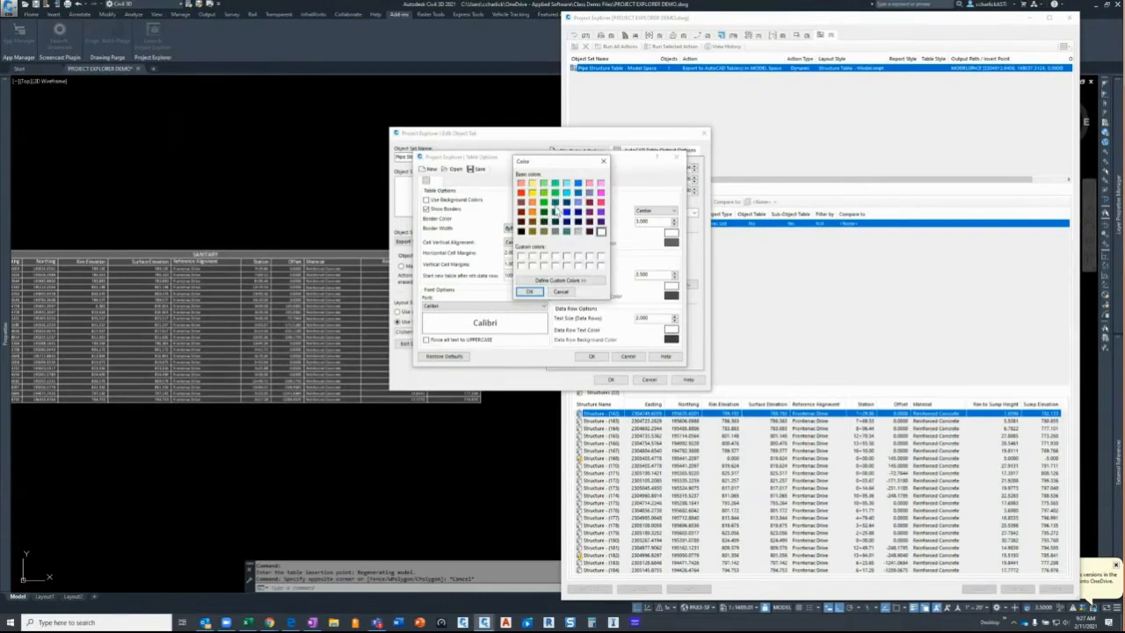
{"action": "left_click", "coordinate": [567, 193]}
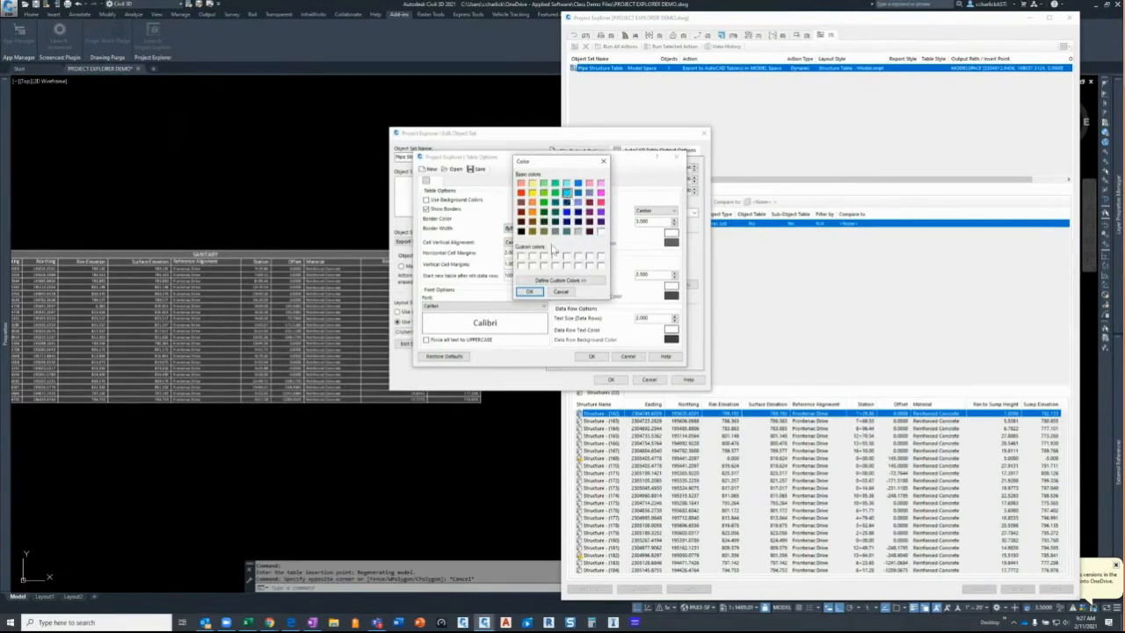
{"action": "left_click", "coordinate": [529, 291]}
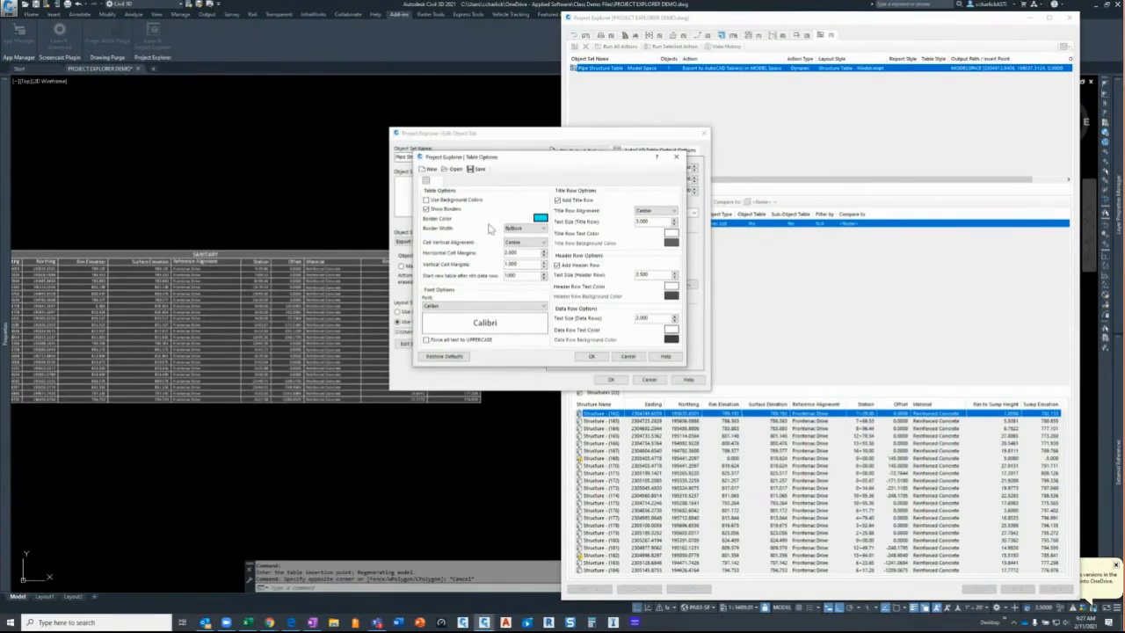
Step: Set the table style's font to Arial
{"action": "left_click", "coordinate": [515, 307]}
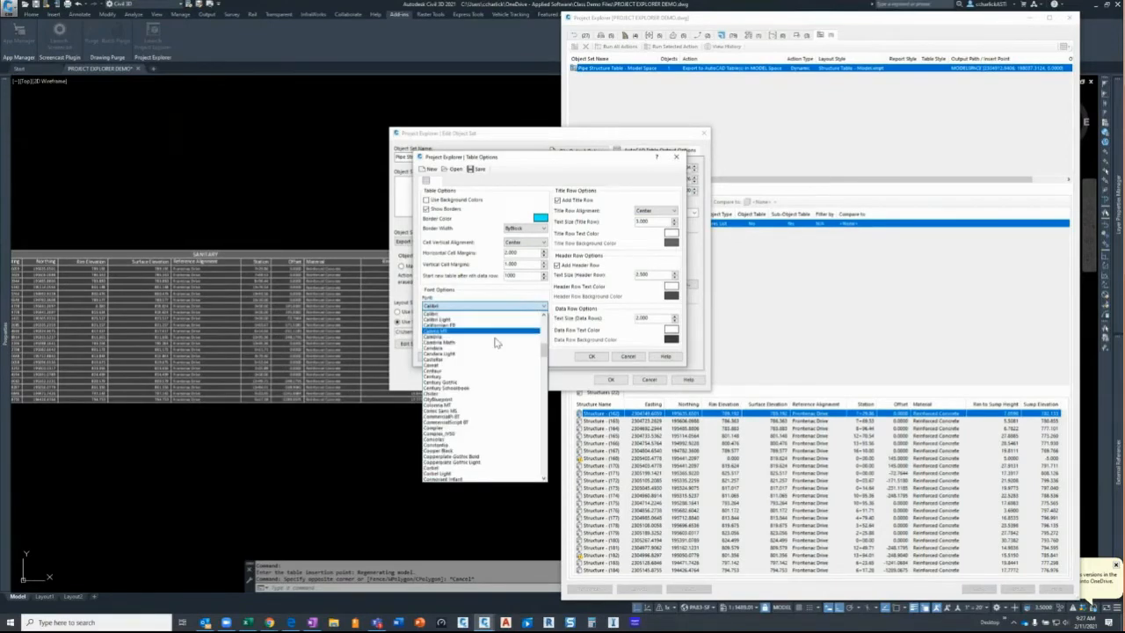
{"action": "scroll", "coordinate": [496, 349], "scroll_direction": "up", "scroll_amount": 3}
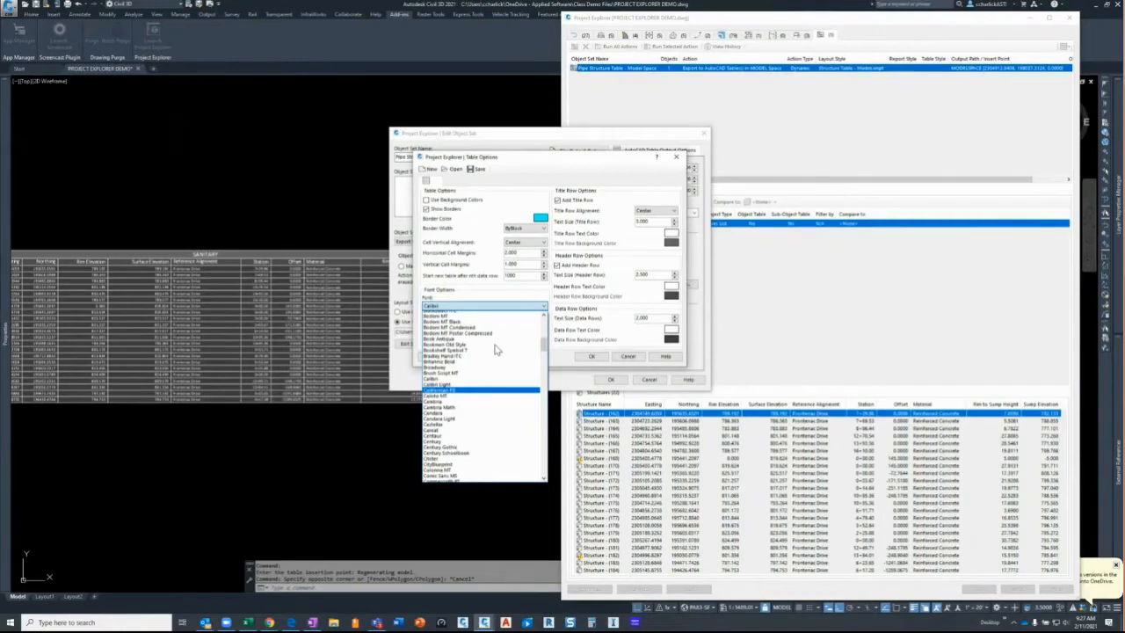
{"action": "scroll", "coordinate": [495, 350], "scroll_direction": "up", "scroll_amount": 10}
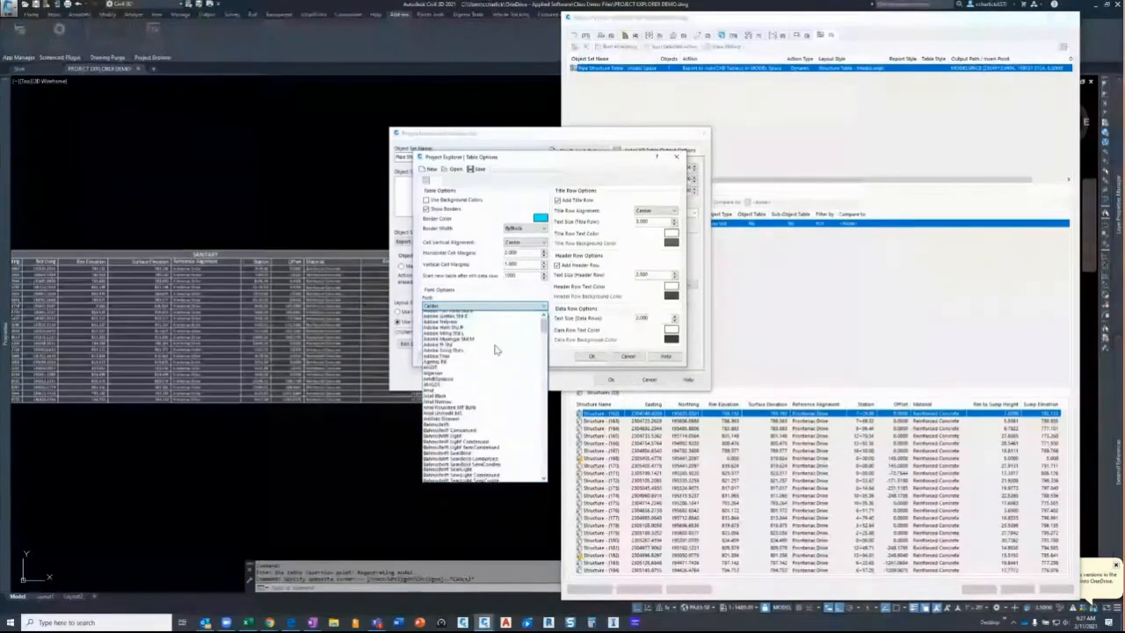
{"action": "scroll", "coordinate": [495, 349], "scroll_direction": "up", "scroll_amount": 2}
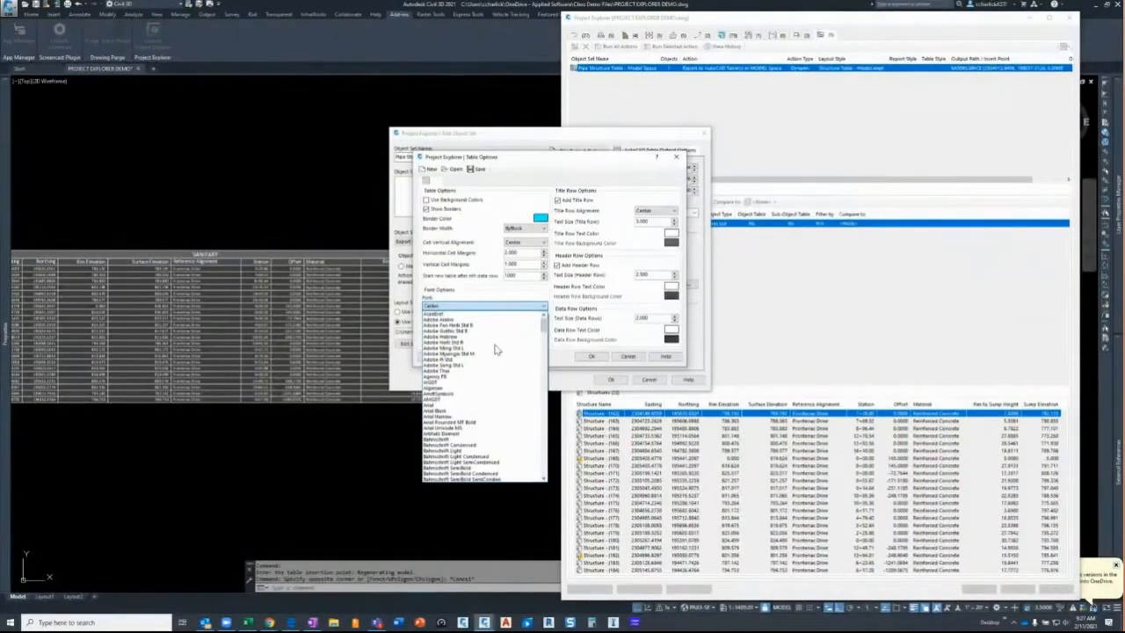
{"action": "left_click", "coordinate": [433, 404]}
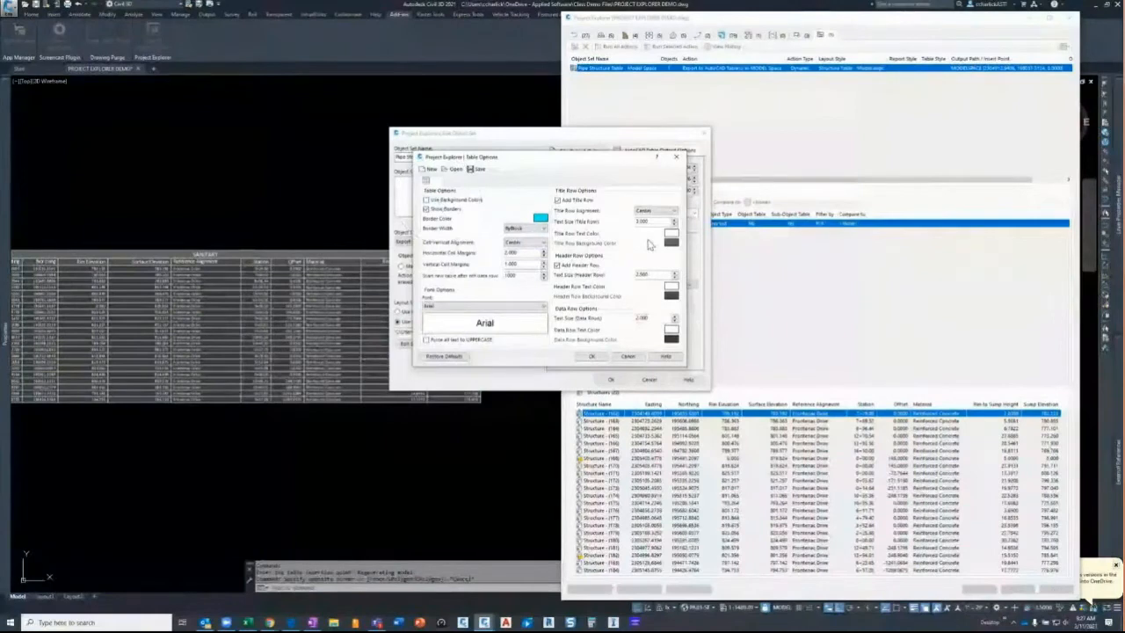
Step: Set the title row text color to magenta
{"action": "left_click", "coordinate": [671, 235]}
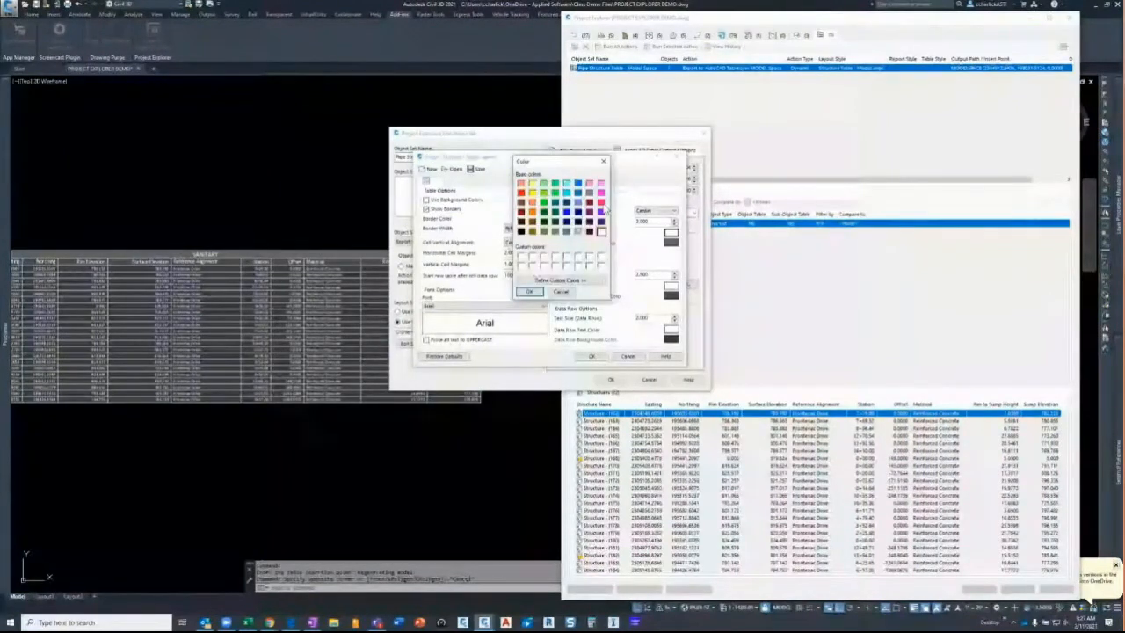
{"action": "left_click", "coordinate": [601, 202]}
{"action": "left_click", "coordinate": [530, 291]}
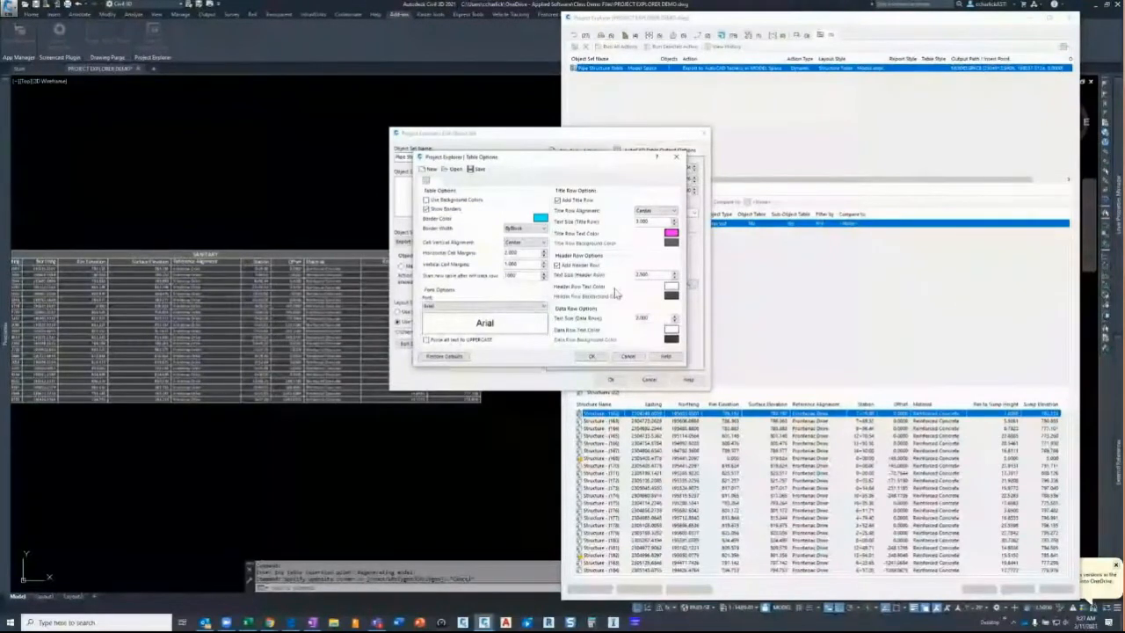
Step: Set the header row and data row text colors of the table style to magenta
{"action": "left_click", "coordinate": [671, 290]}
{"action": "left_click", "coordinate": [540, 293]}
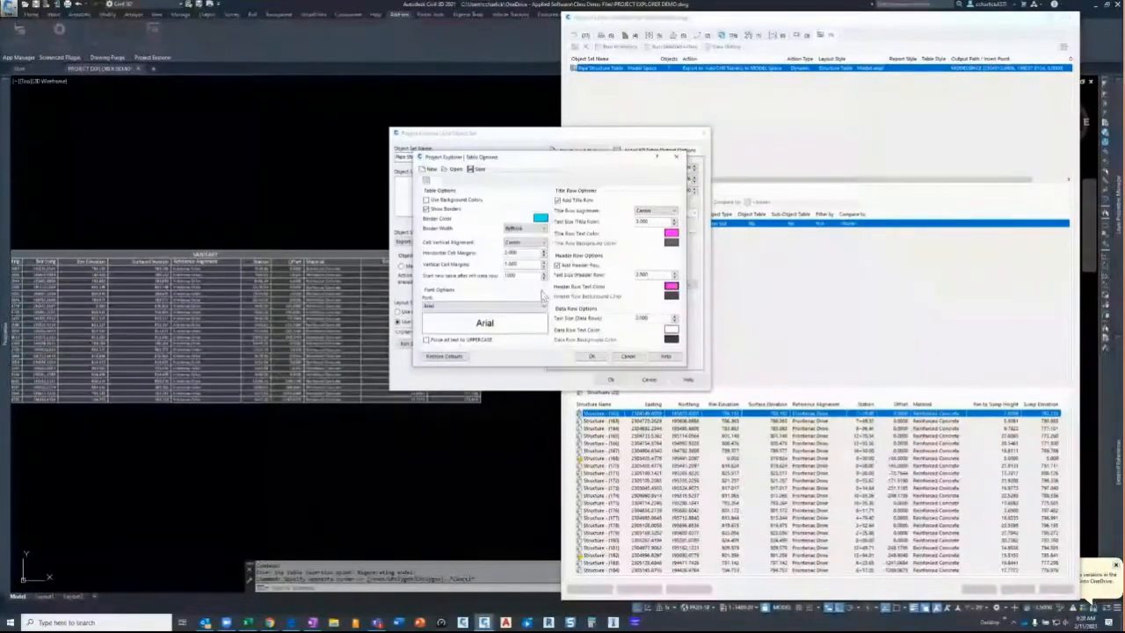
{"action": "left_click", "coordinate": [672, 329]}
{"action": "left_click", "coordinate": [602, 193]}
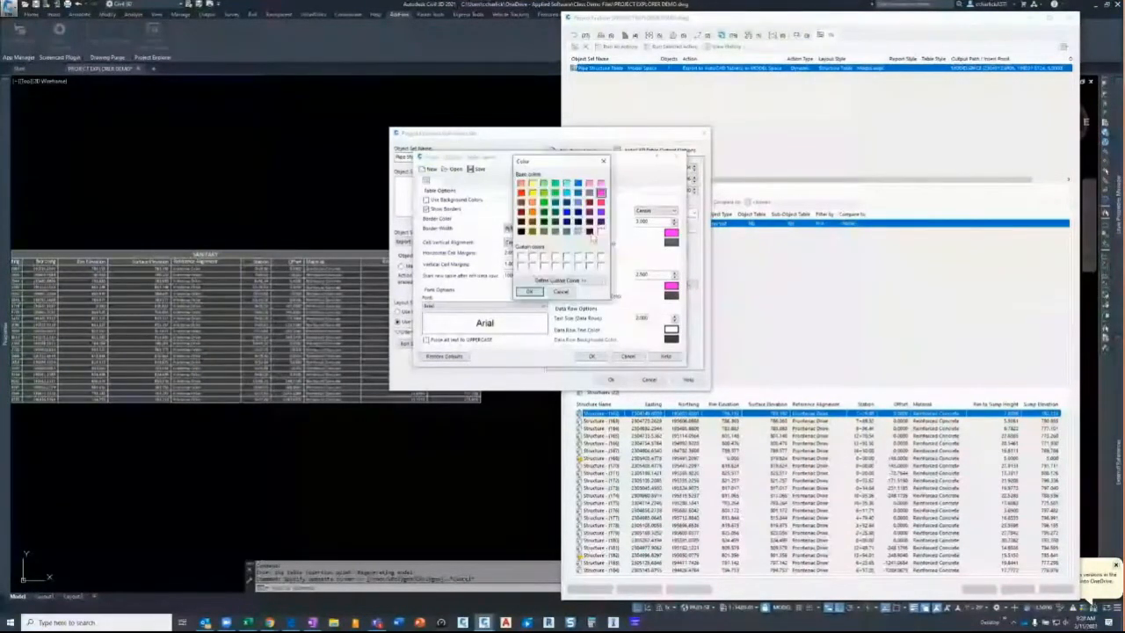
{"action": "left_click", "coordinate": [538, 294]}
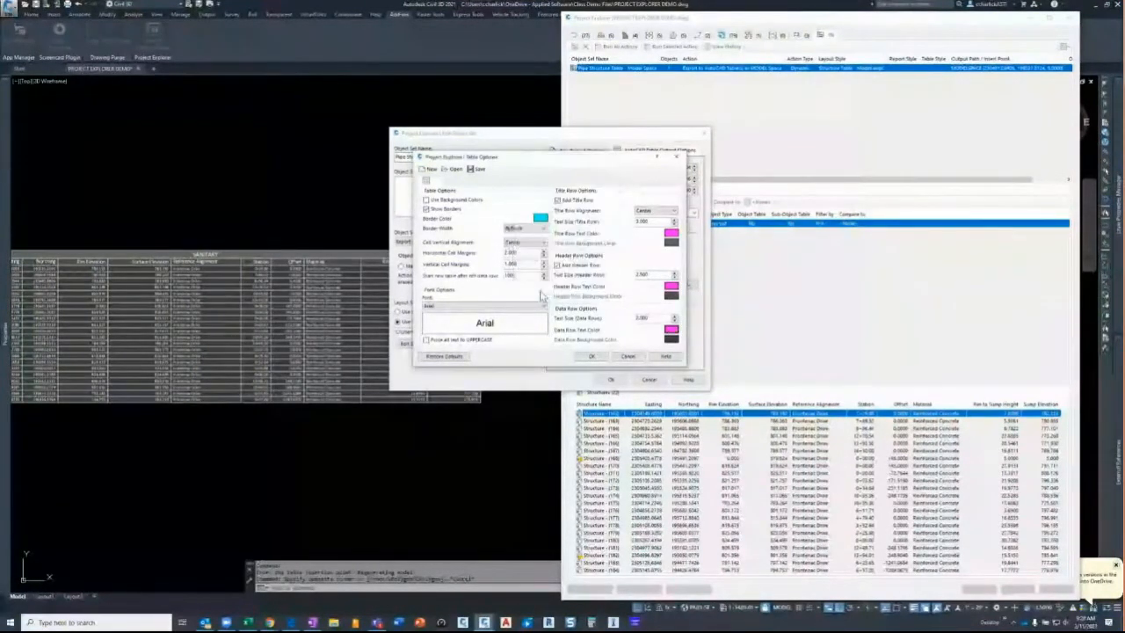
Step: Save the table style as Structure Table Style in Documents and apply it to the object set's model space table
{"action": "left_click", "coordinate": [601, 359]}
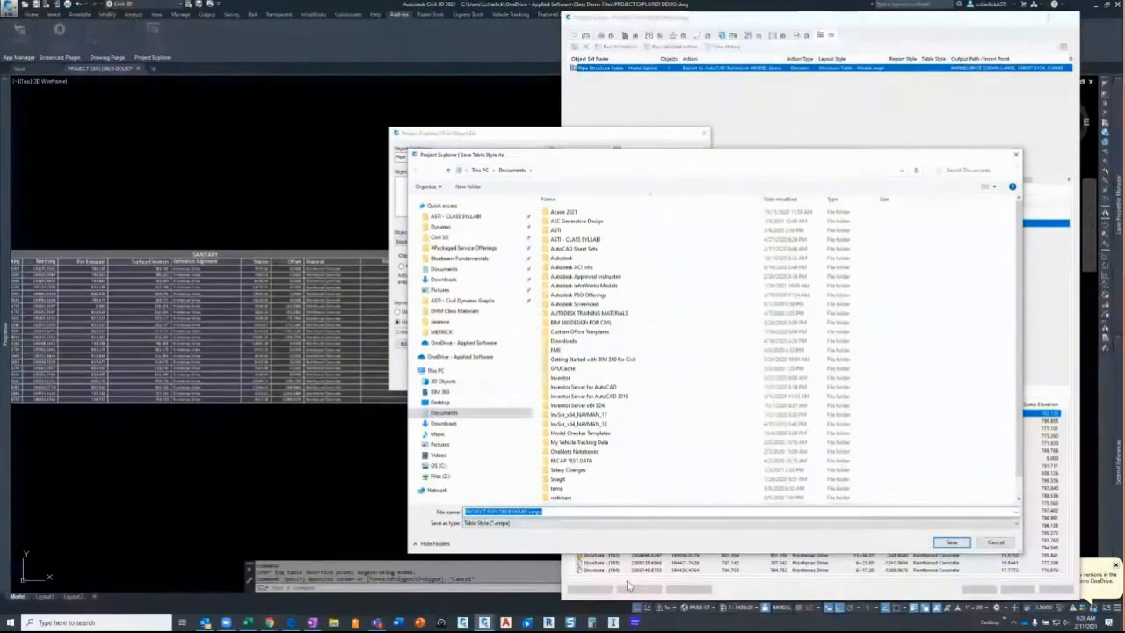
{"action": "type", "text": "St"}
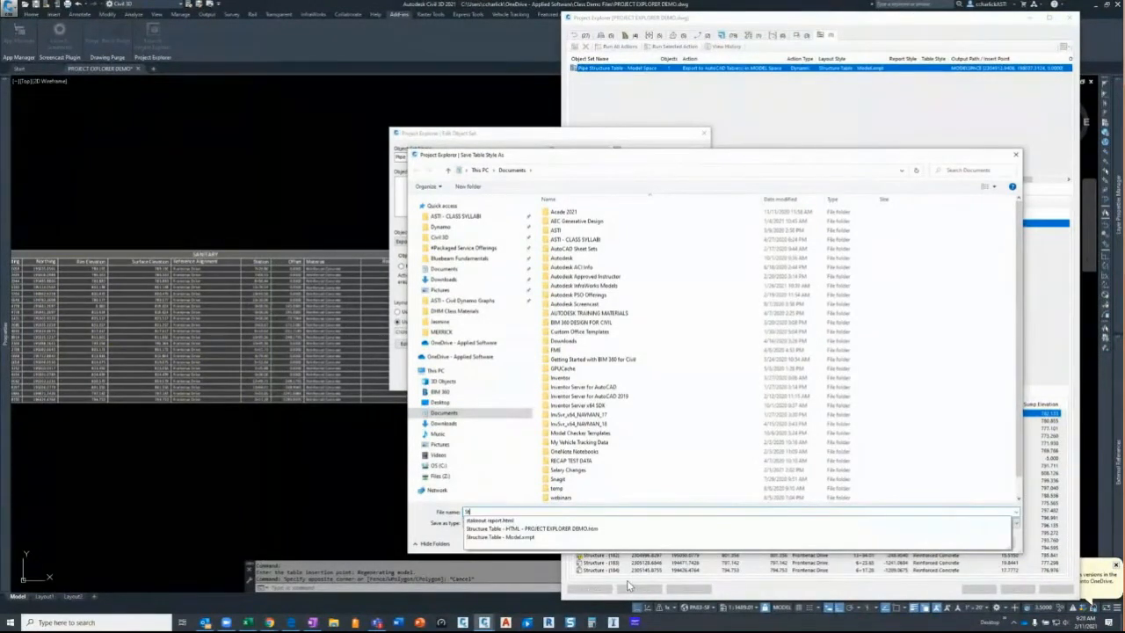
{"action": "type", "text": "ructure Table"}
{"action": "type", "text": " Set"}
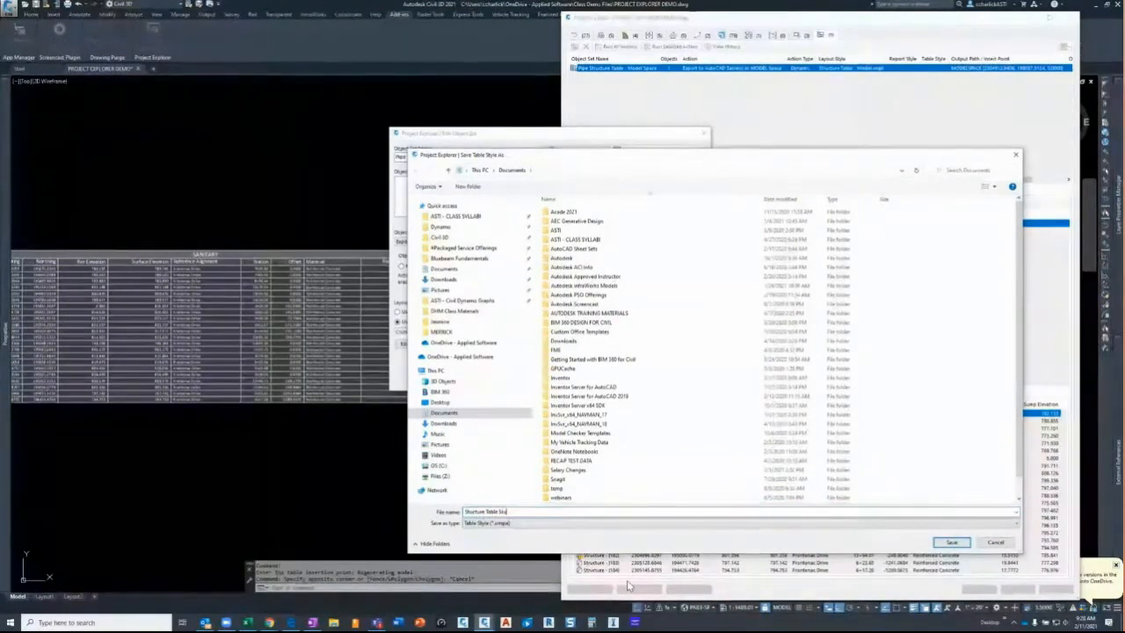
{"action": "key", "text": "BackSpace"}
{"action": "type", "text": "yle"}
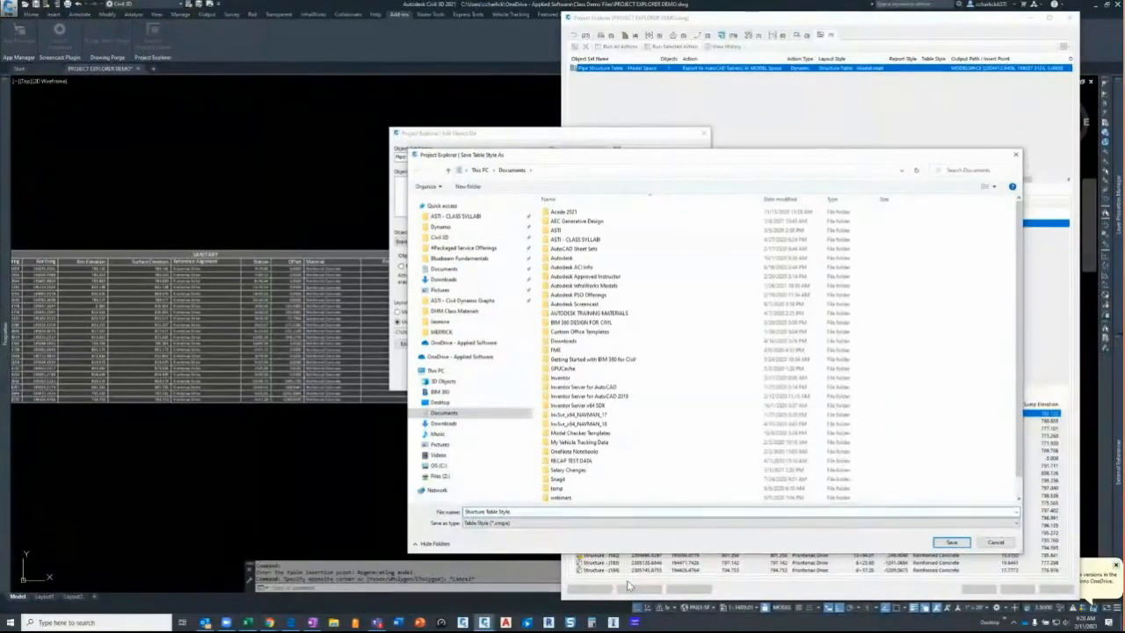
{"action": "left_click", "coordinate": [952, 543]}
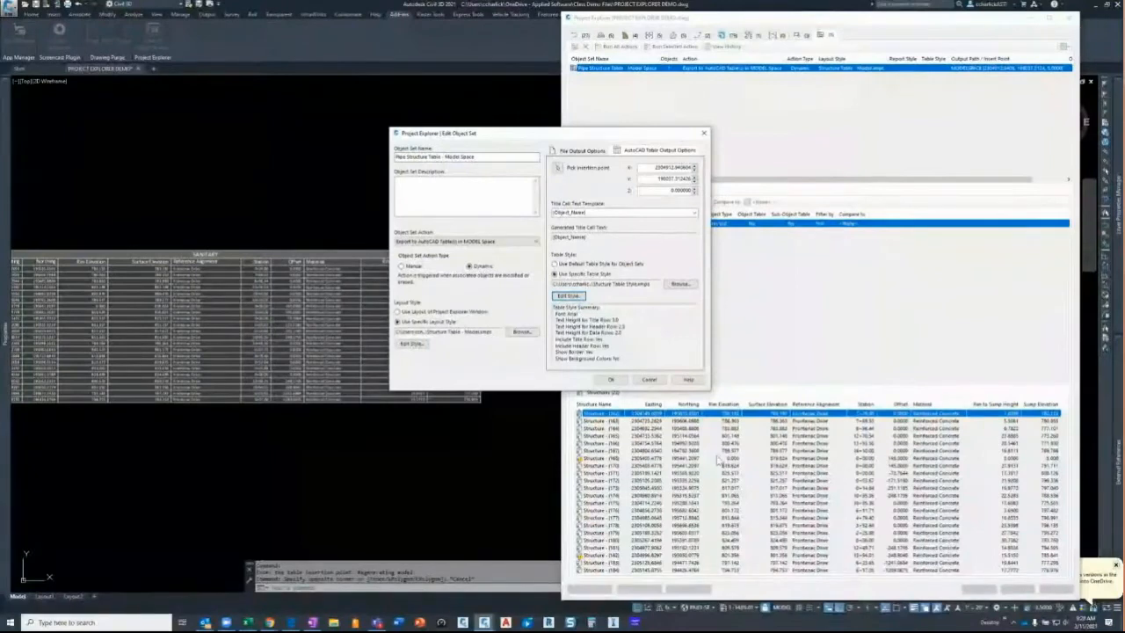
{"action": "left_click", "coordinate": [600, 381]}
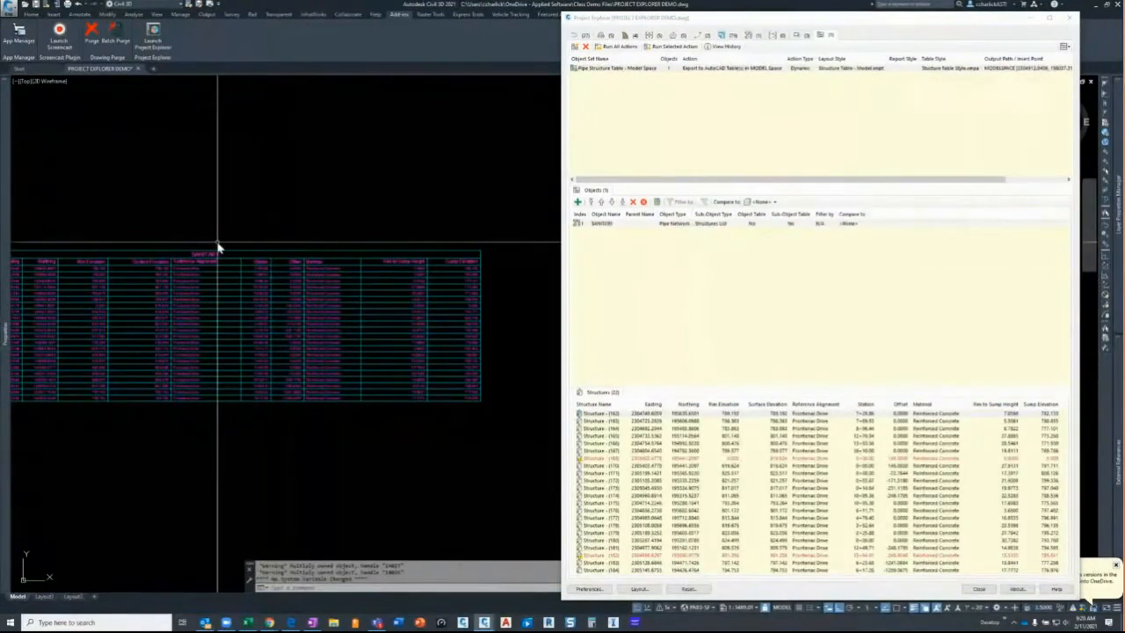
{"action": "middle_click_drag", "start_coordinate": [218, 243], "coordinate": [368, 250]}
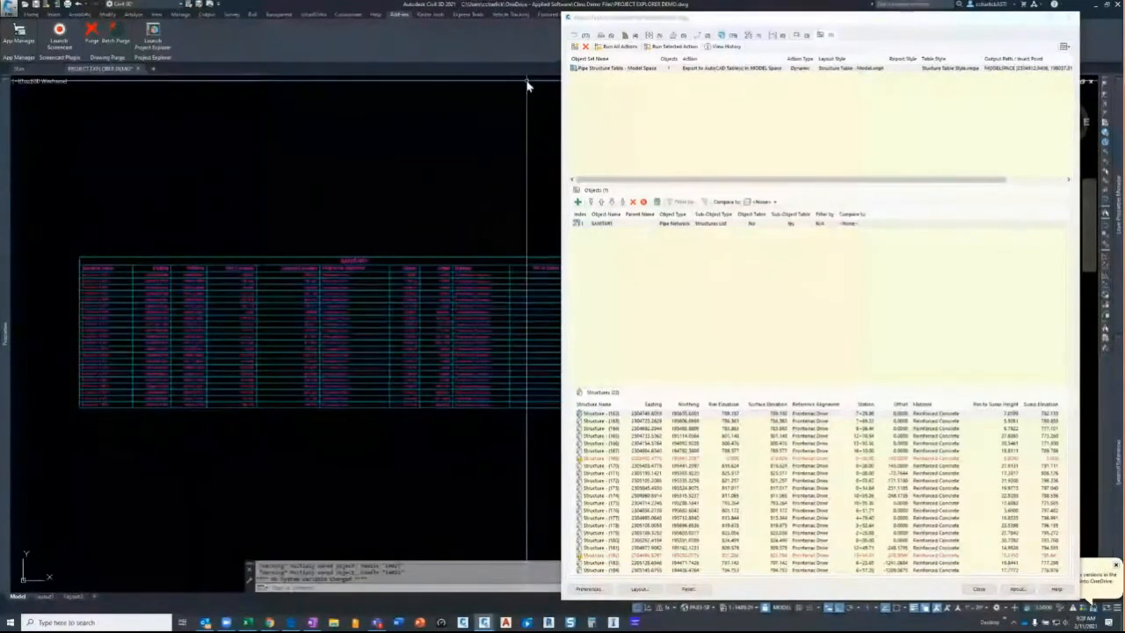
Step: Rename the first structure of the SANITARY pipe network to Manhole 1
{"action": "left_click", "coordinate": [748, 36]}
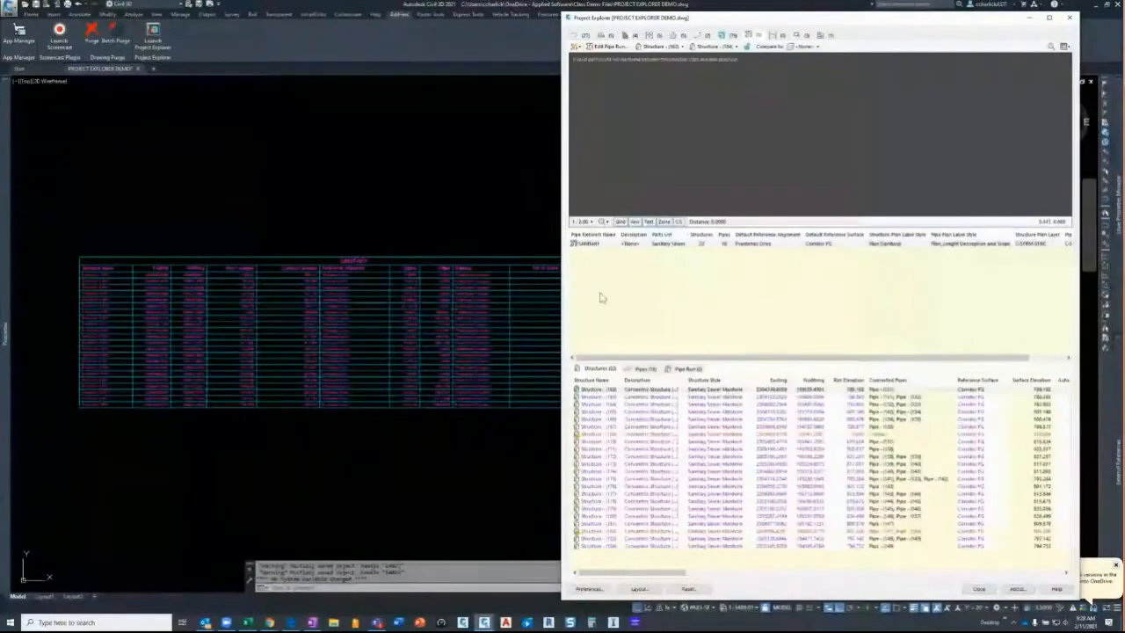
{"action": "left_click", "coordinate": [598, 391]}
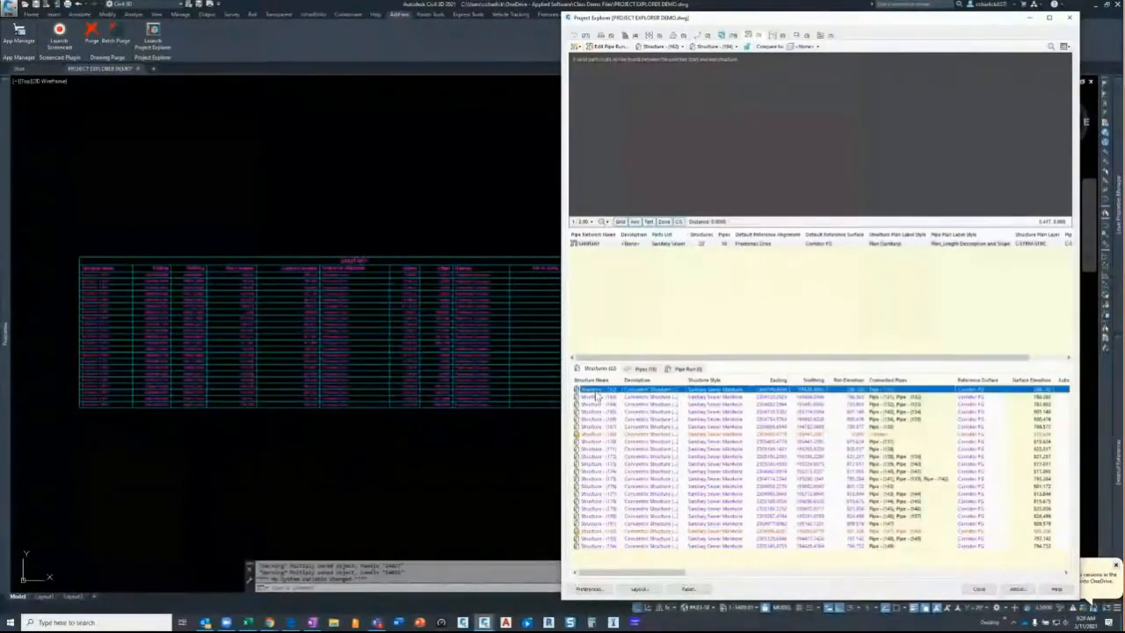
{"action": "double_click", "coordinate": [597, 391]}
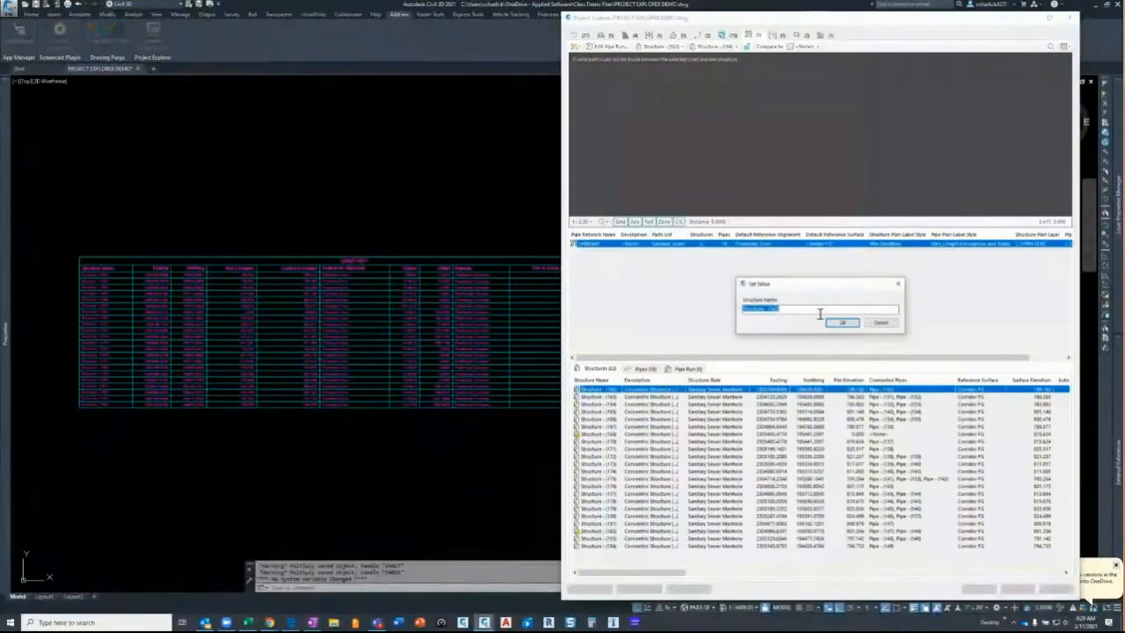
{"action": "type", "text": "Stan"}
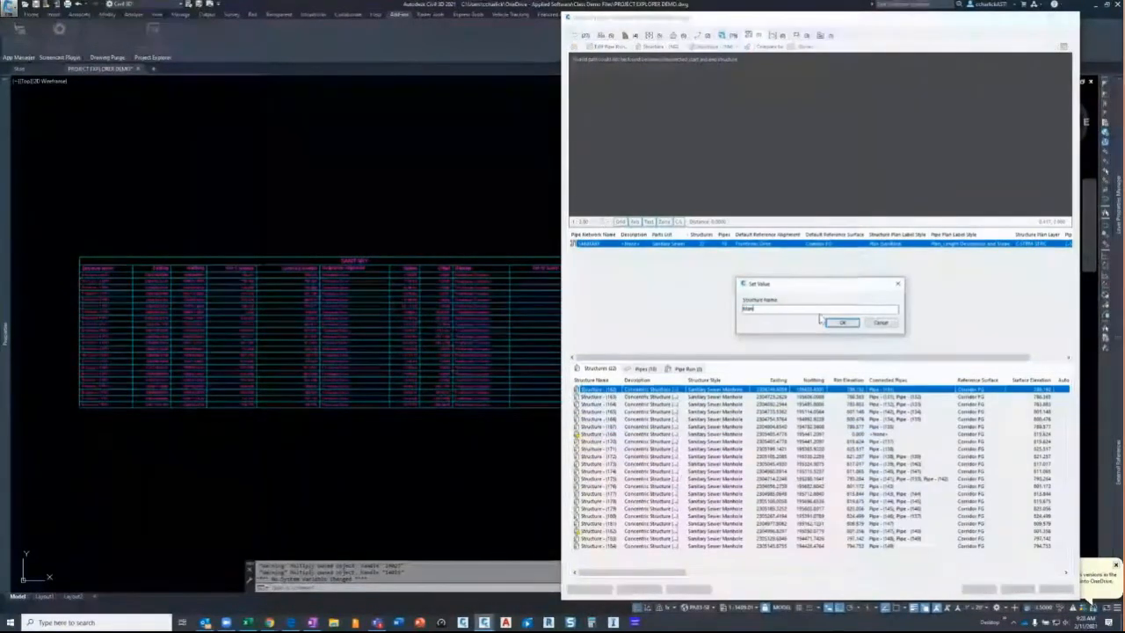
{"action": "type", "text": "hole 1"}
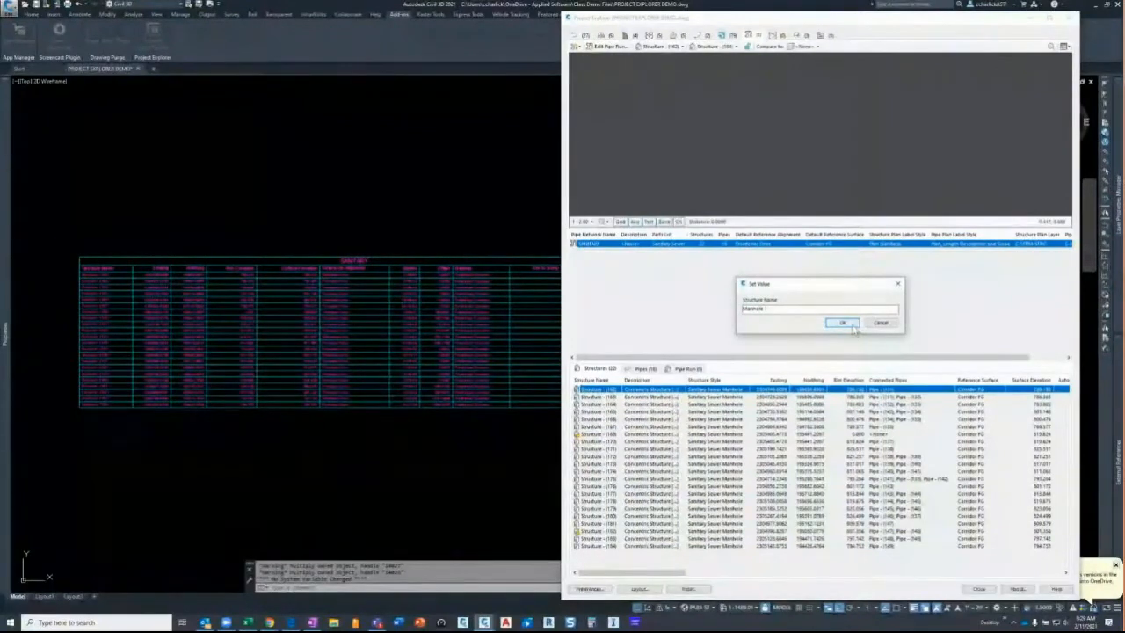
{"action": "left_click", "coordinate": [844, 324]}
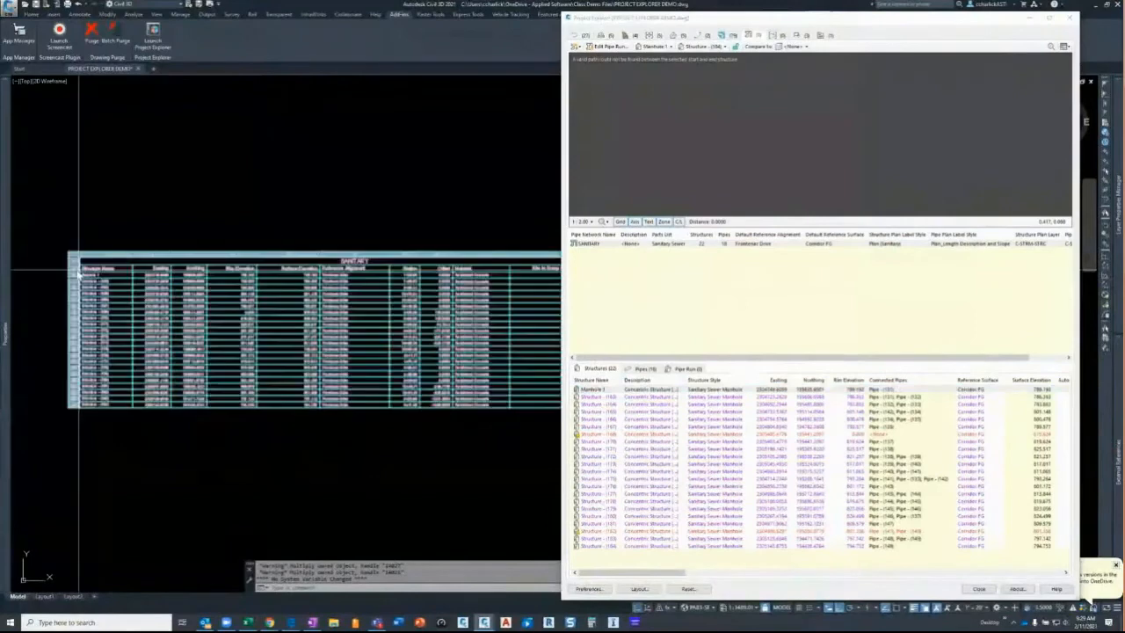
{"action": "scroll", "coordinate": [79, 268], "scroll_direction": "up", "scroll_amount": 4}
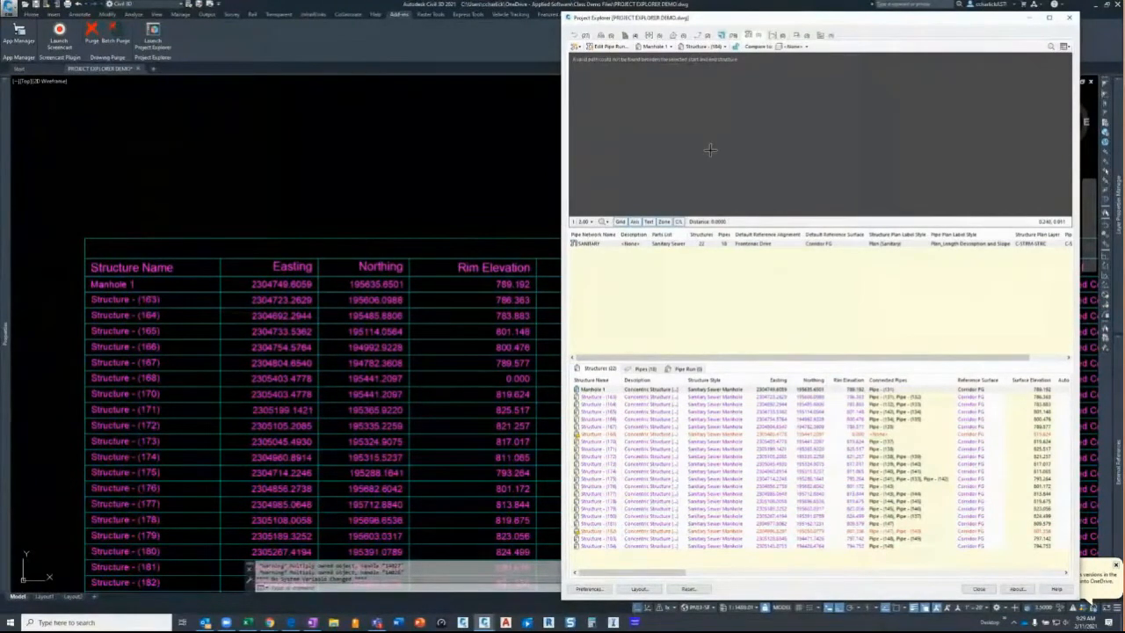
Step: Zoom to Manhole 1 in the drawing and rename it SS-MH-1 in its structure properties
{"action": "right_click", "coordinate": [601, 392]}
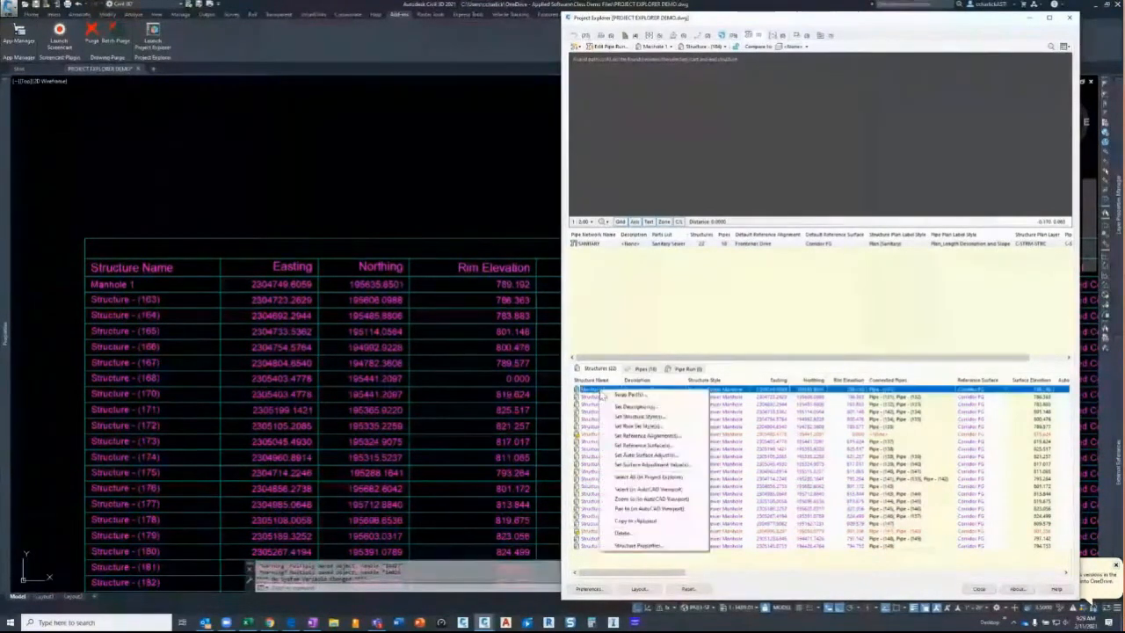
{"action": "left_click", "coordinate": [630, 501]}
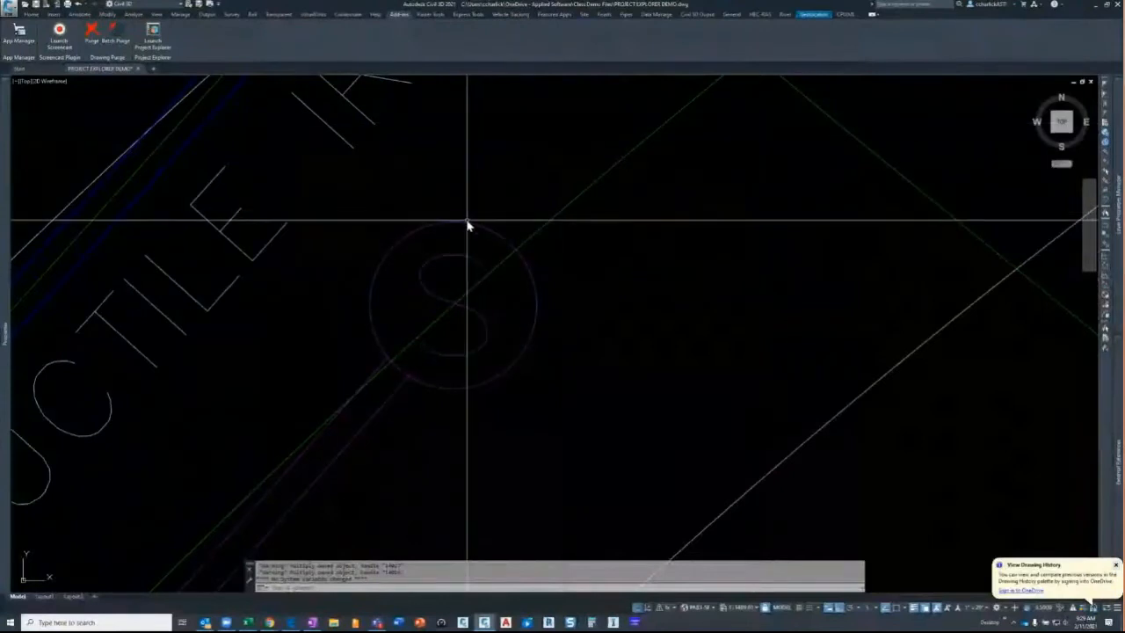
{"action": "left_click", "coordinate": [470, 225]}
{"action": "right_click", "coordinate": [464, 199]}
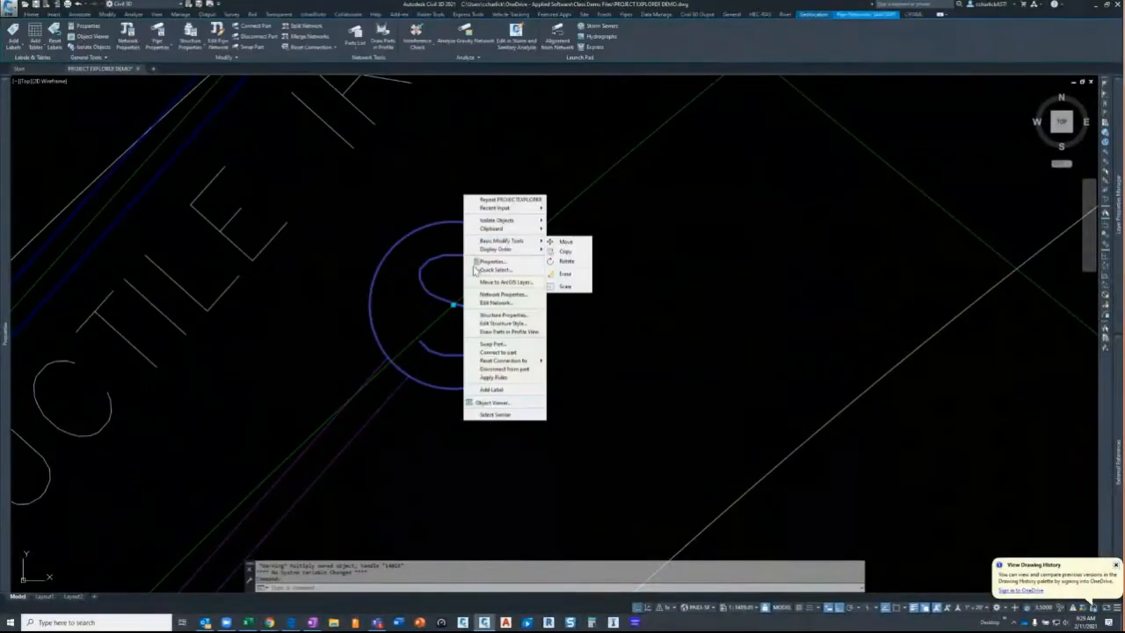
{"action": "left_click", "coordinate": [488, 314]}
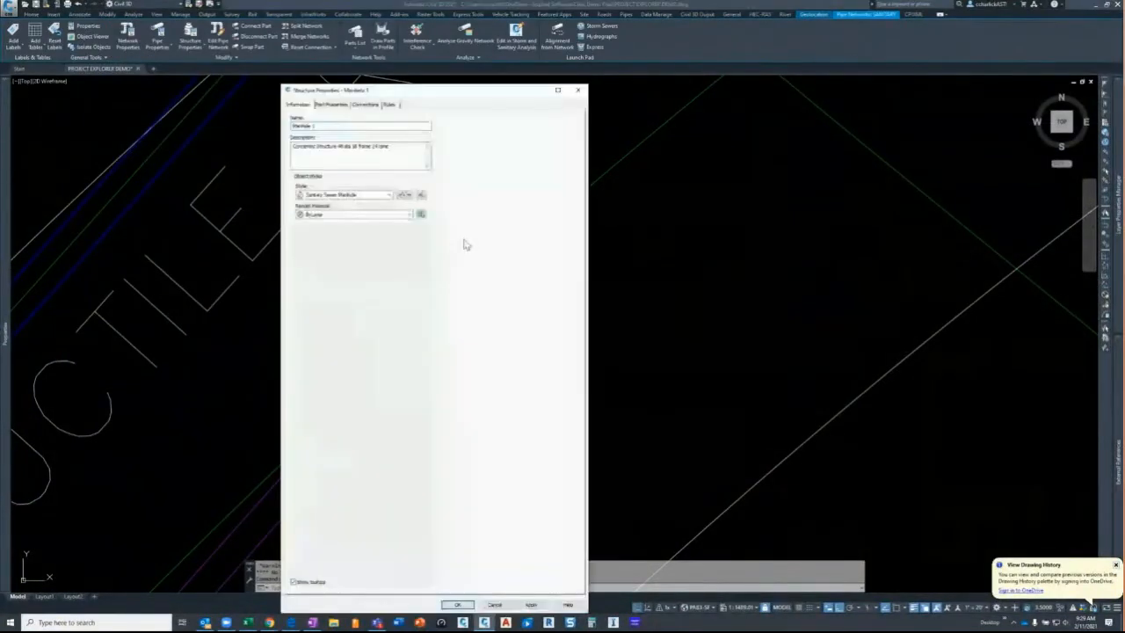
{"action": "left_click_drag", "start_coordinate": [320, 126], "coordinate": [285, 130]}
{"action": "type", "text": "SS"}
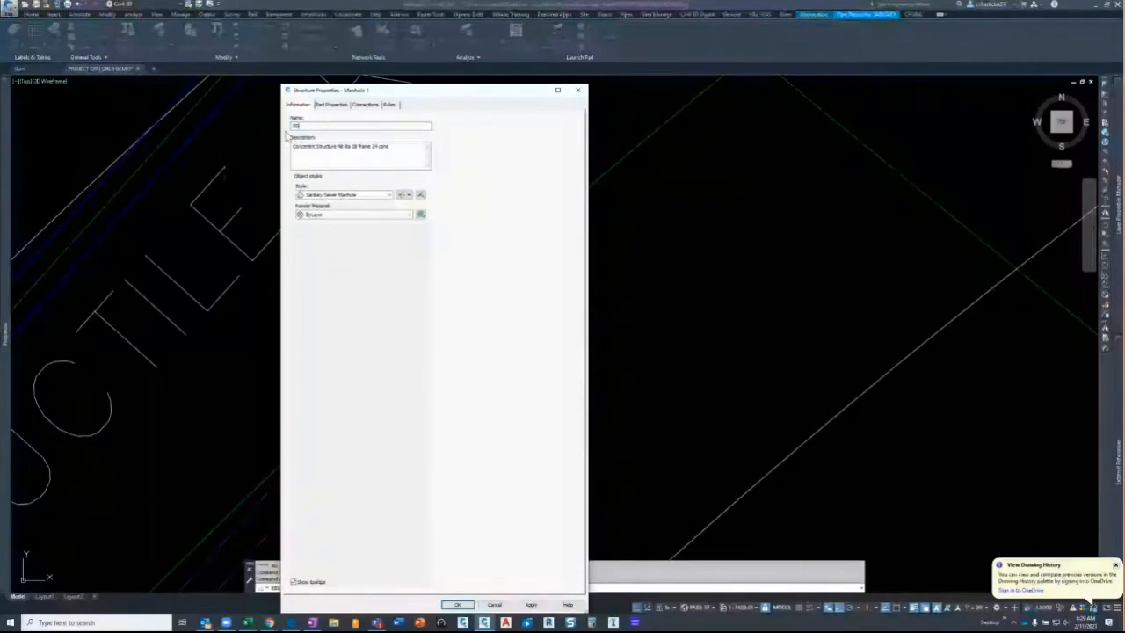
{"action": "type", "text": "MH-1"}
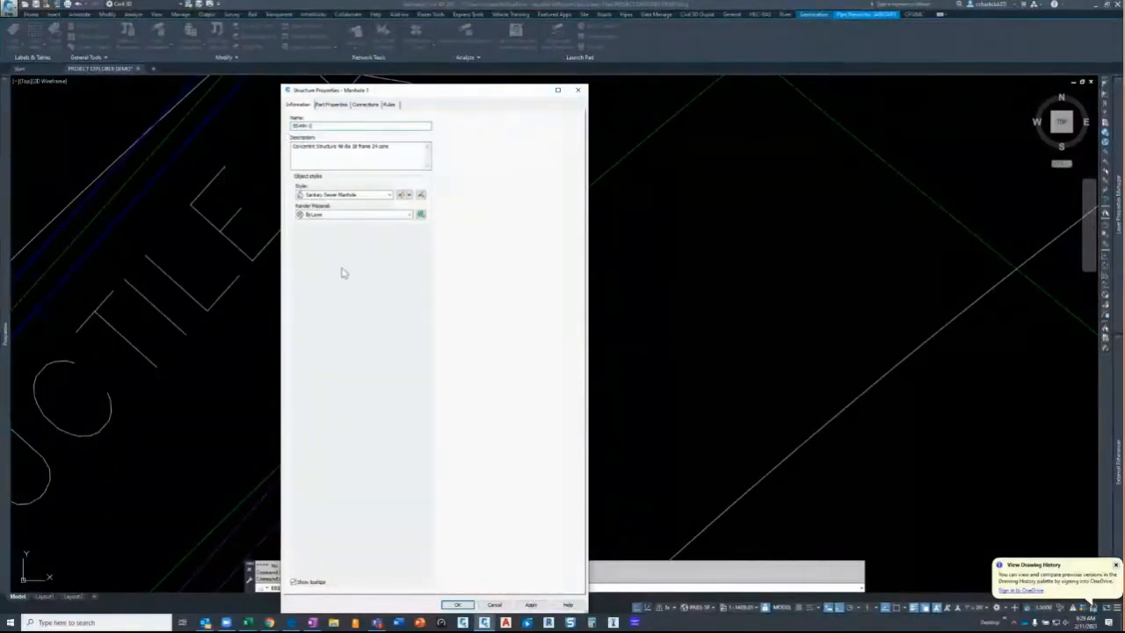
{"action": "left_click", "coordinate": [456, 605]}
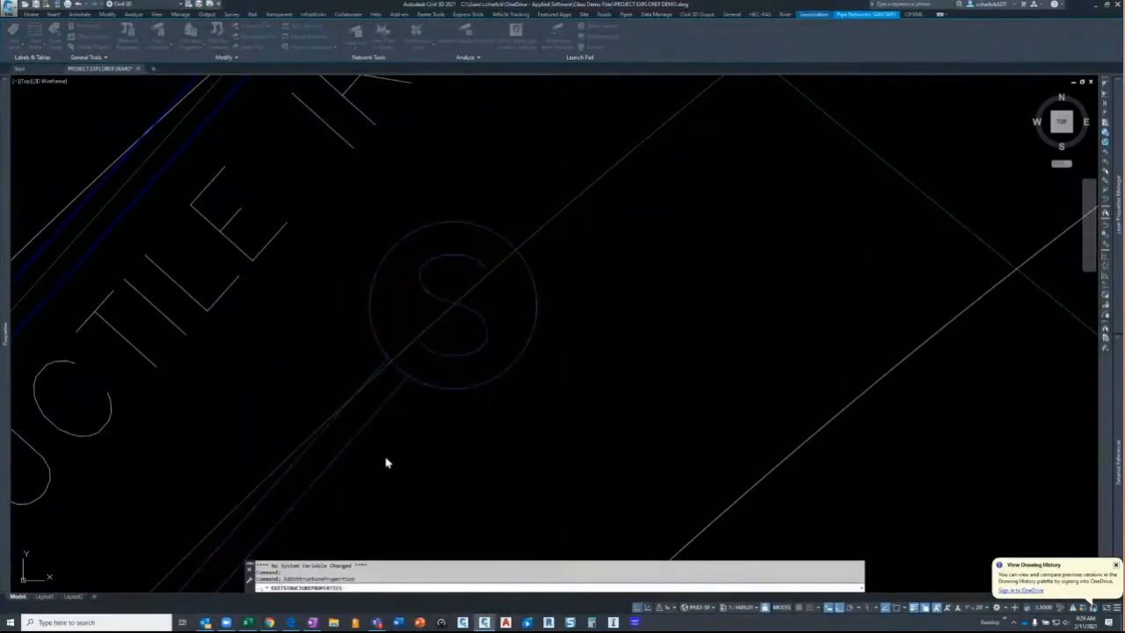
{"action": "left_click", "coordinate": [457, 341]}
{"action": "left_click", "coordinate": [454, 345]}
Step: Return to the structure table in model space, relaunch Project Explorer and select the Pipe Structure Table - Model Space object set
{"action": "scroll", "coordinate": [452, 347], "scroll_direction": "down", "scroll_amount": 2}
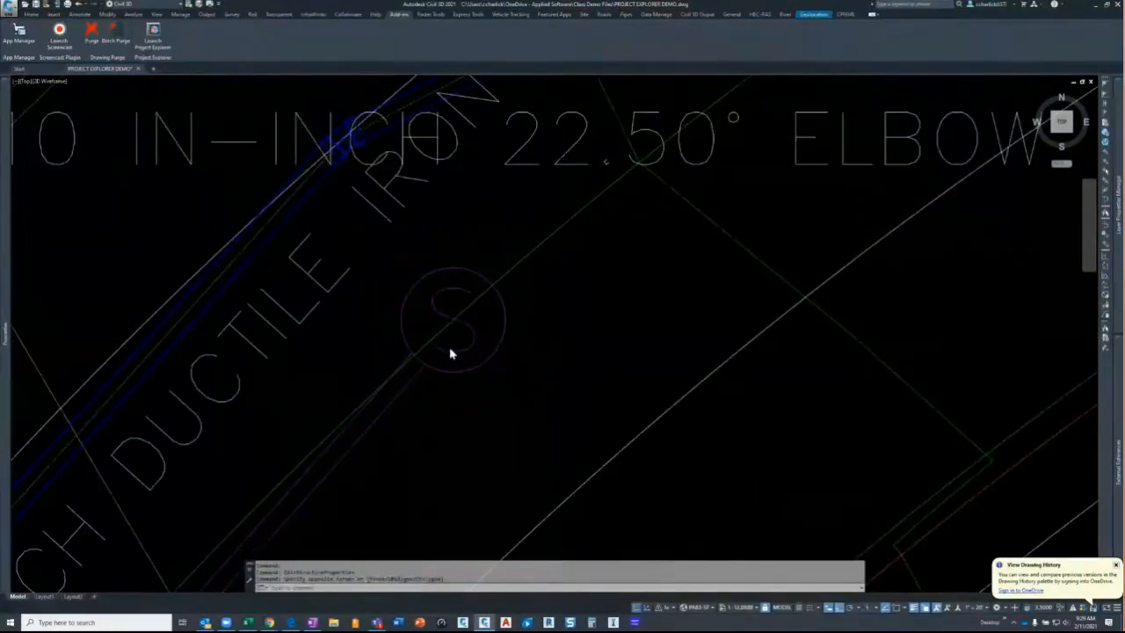
{"action": "scroll", "coordinate": [545, 308], "scroll_direction": "down", "scroll_amount": 10}
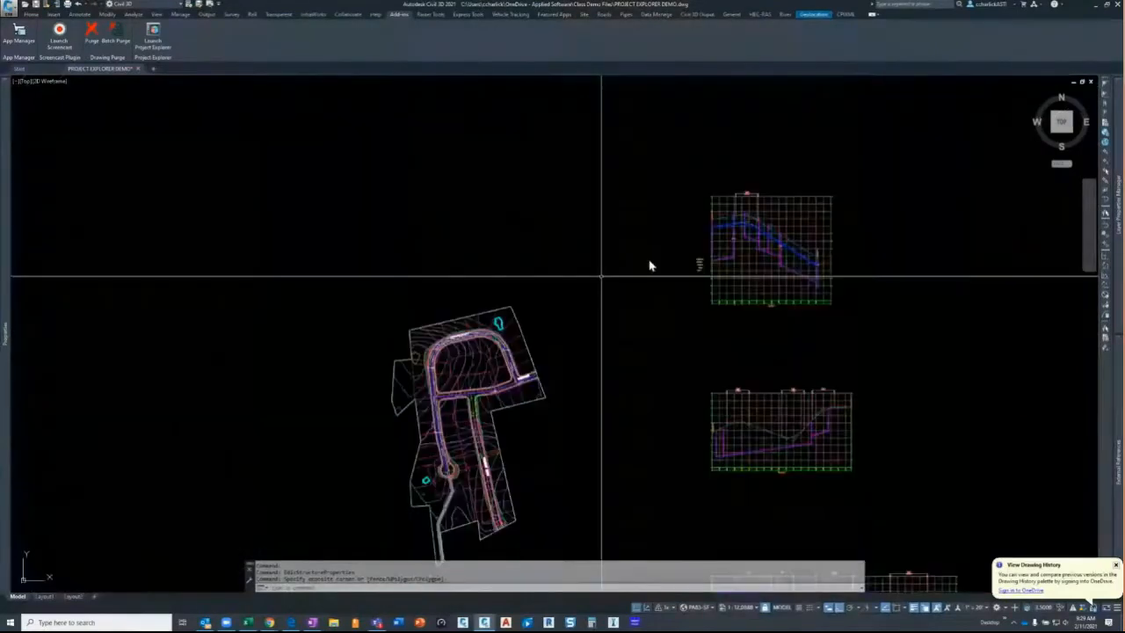
{"action": "scroll", "coordinate": [668, 202], "scroll_direction": "down", "scroll_amount": 3}
{"action": "scroll", "coordinate": [613, 158], "scroll_direction": "up", "scroll_amount": 3}
{"action": "scroll", "coordinate": [614, 159], "scroll_direction": "up", "scroll_amount": 10}
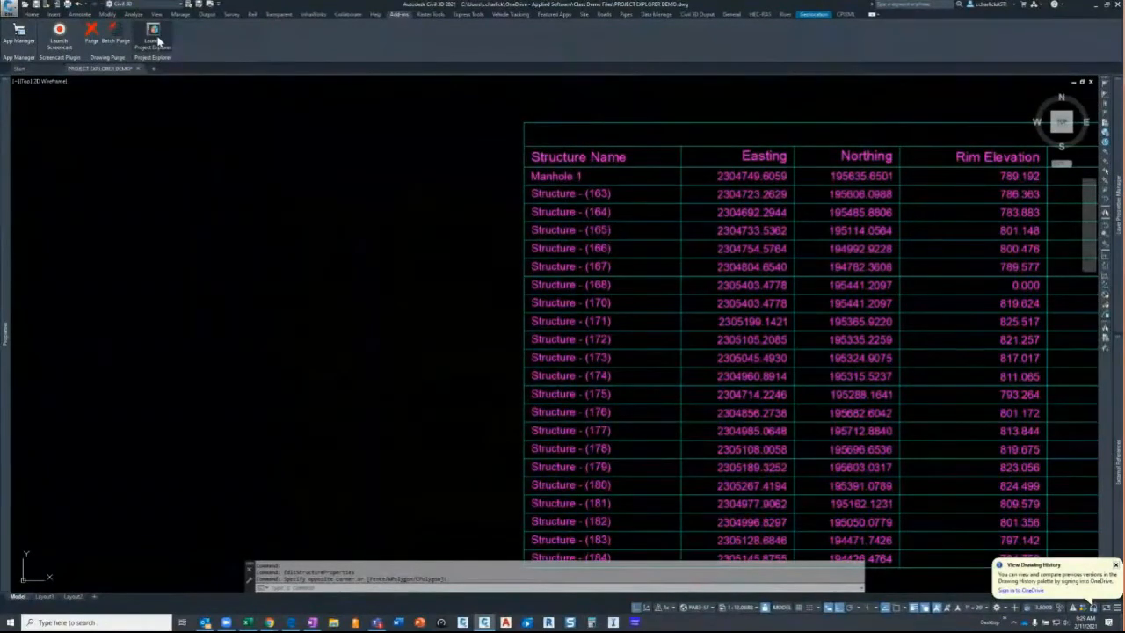
{"action": "left_click", "coordinate": [155, 38]}
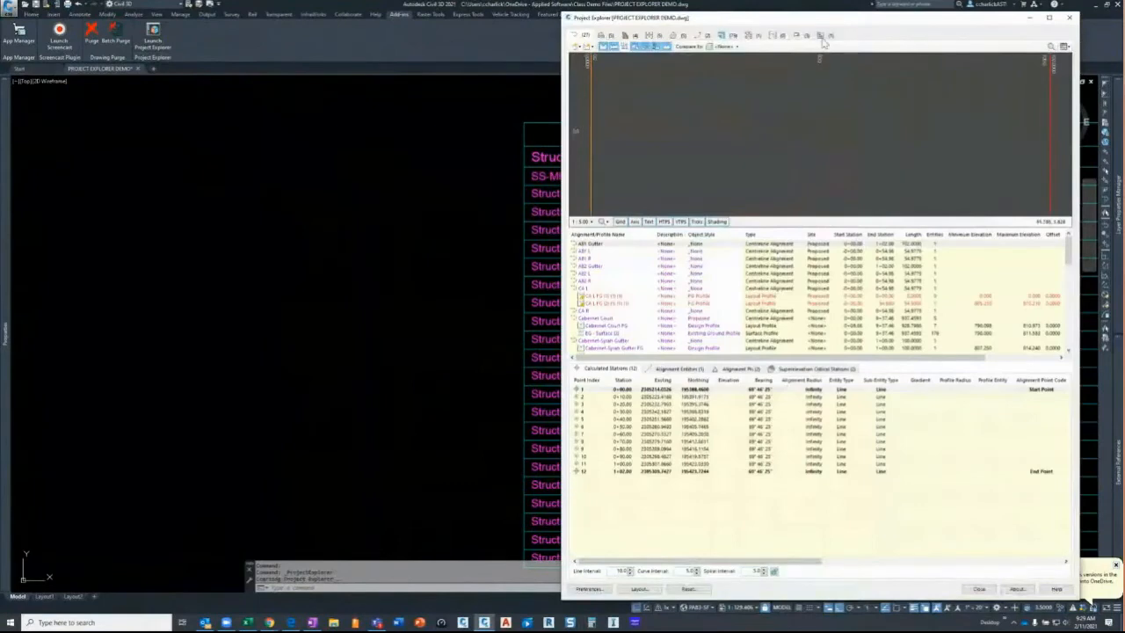
{"action": "left_click", "coordinate": [822, 37]}
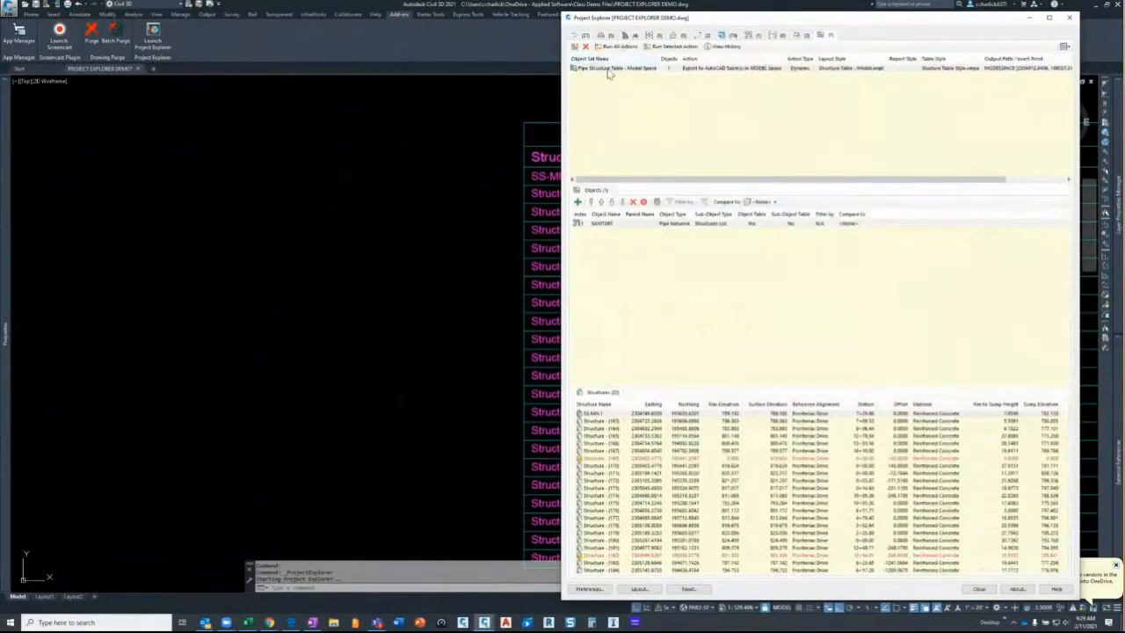
{"action": "left_click", "coordinate": [608, 70]}
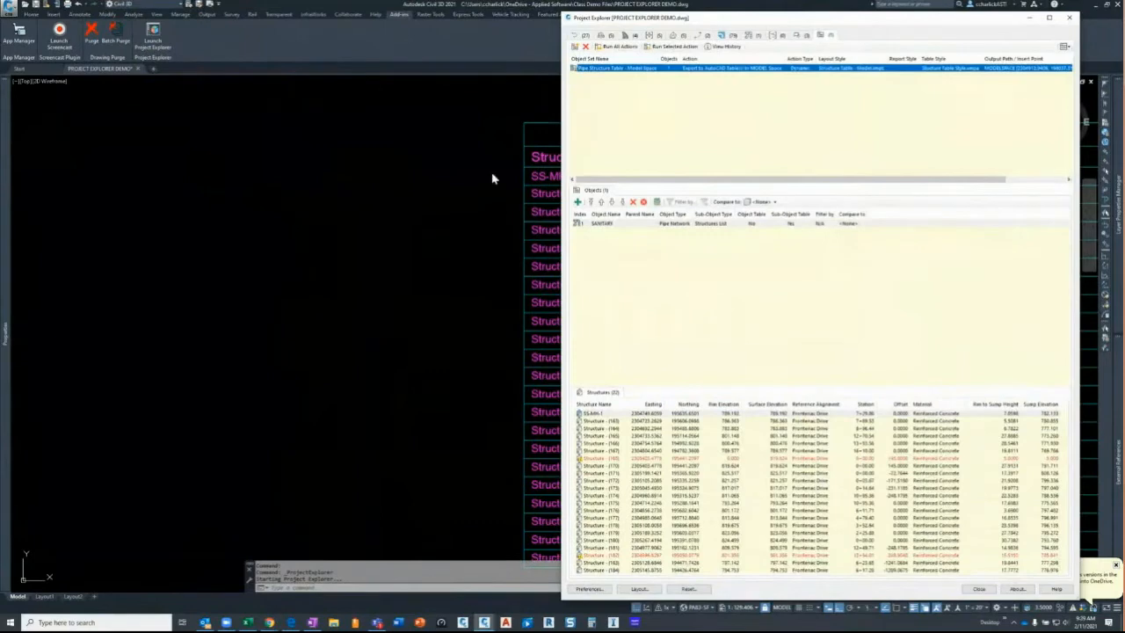
Step: Check the renamed manhole's entry in the model space structure table
{"action": "left_click", "coordinate": [470, 219]}
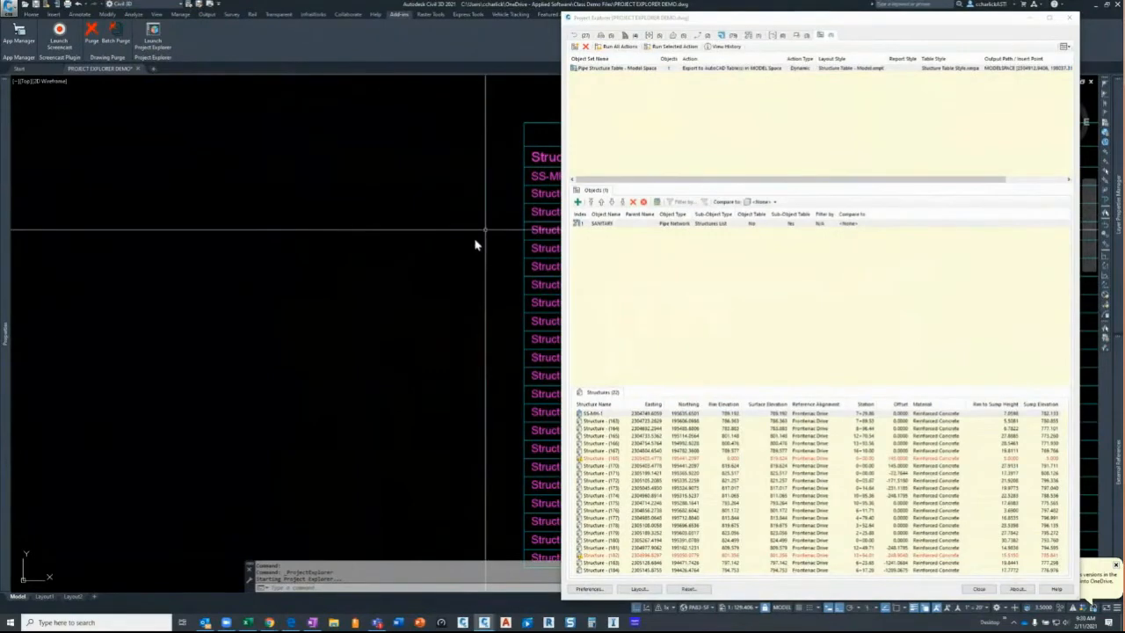
{"action": "middle_click_drag", "start_coordinate": [472, 239], "coordinate": [360, 230]}
{"action": "middle_click_drag", "start_coordinate": [483, 235], "coordinate": [382, 225]}
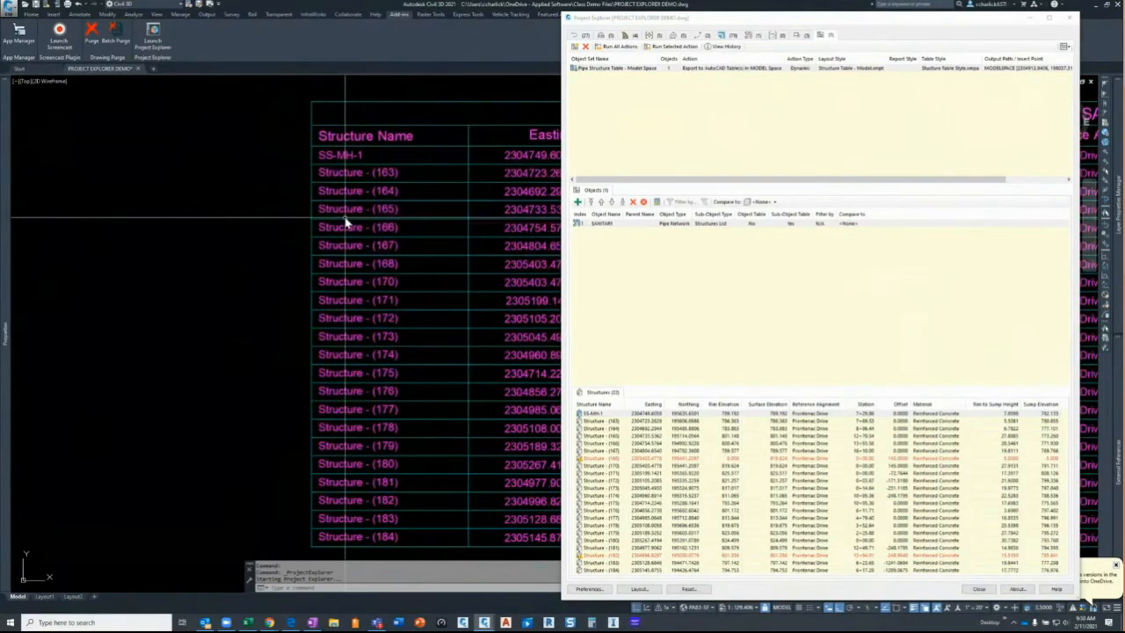
{"action": "left_click", "coordinate": [392, 170]}
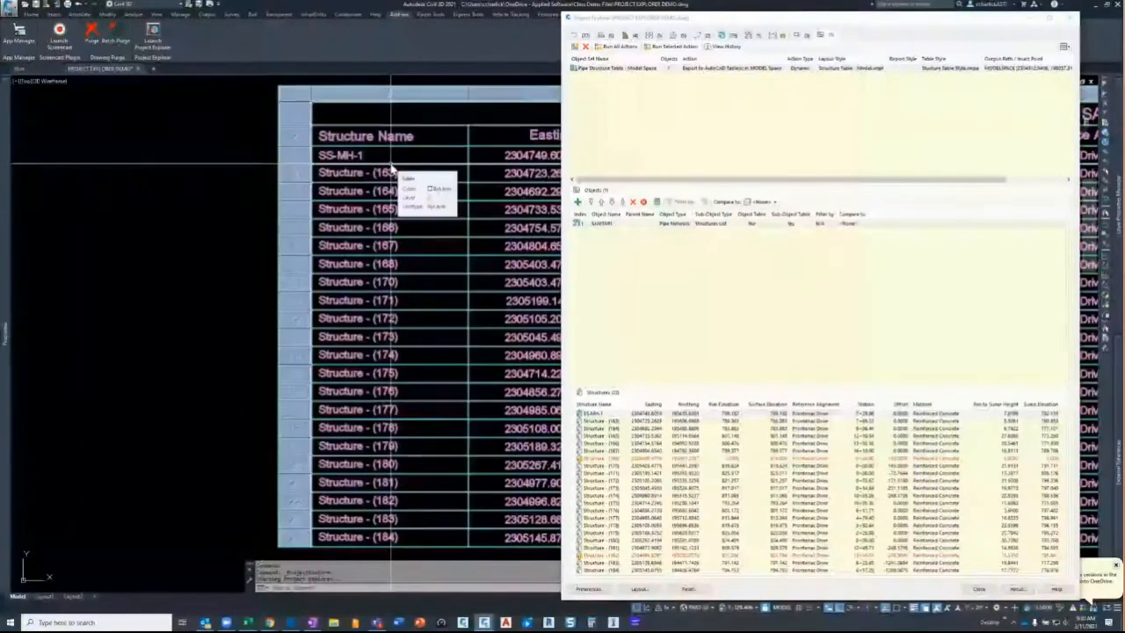
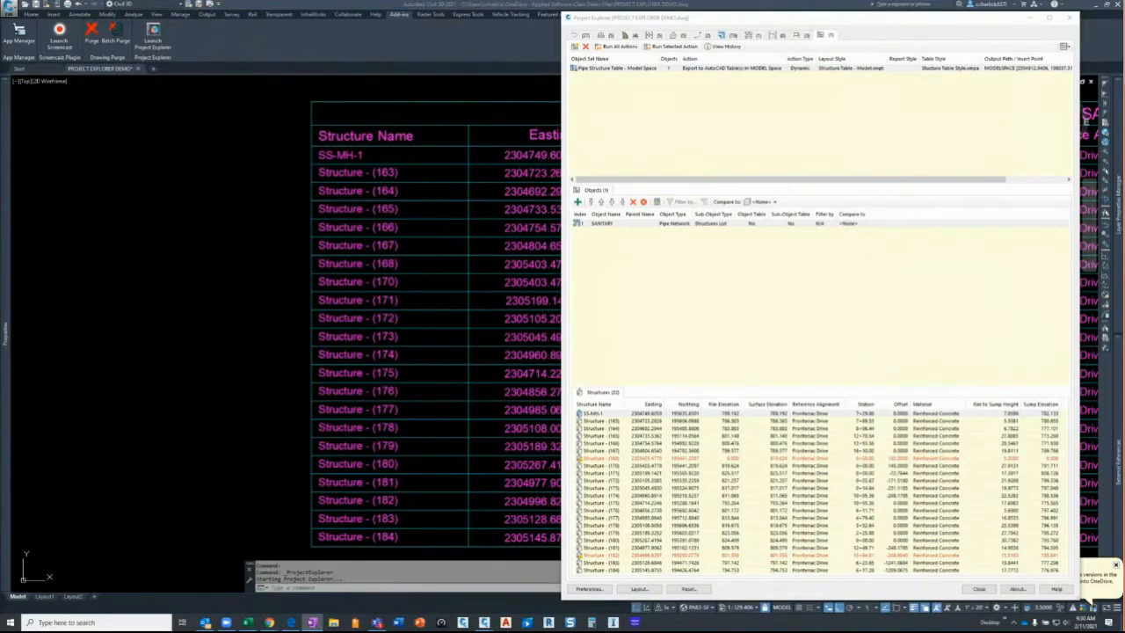
{"action": "left_click", "coordinate": [611, 68]}
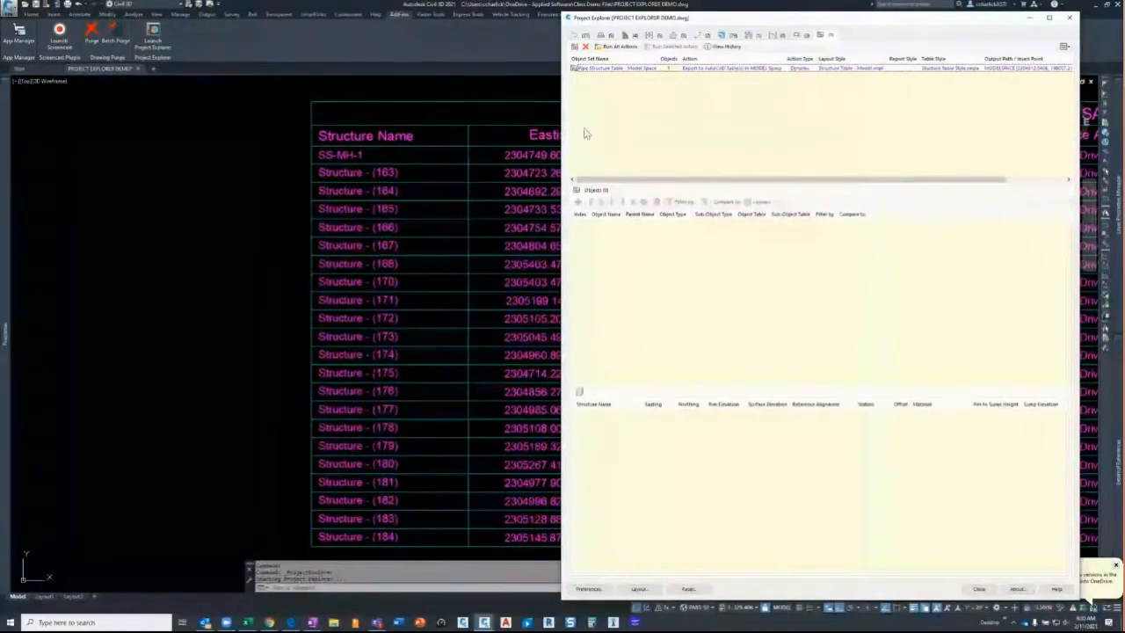
Step: Duplicate the Pipe Structure Table - Model Space object set and rename the copy Pipe Structure Table - HTML File
{"action": "right_click", "coordinate": [610, 70]}
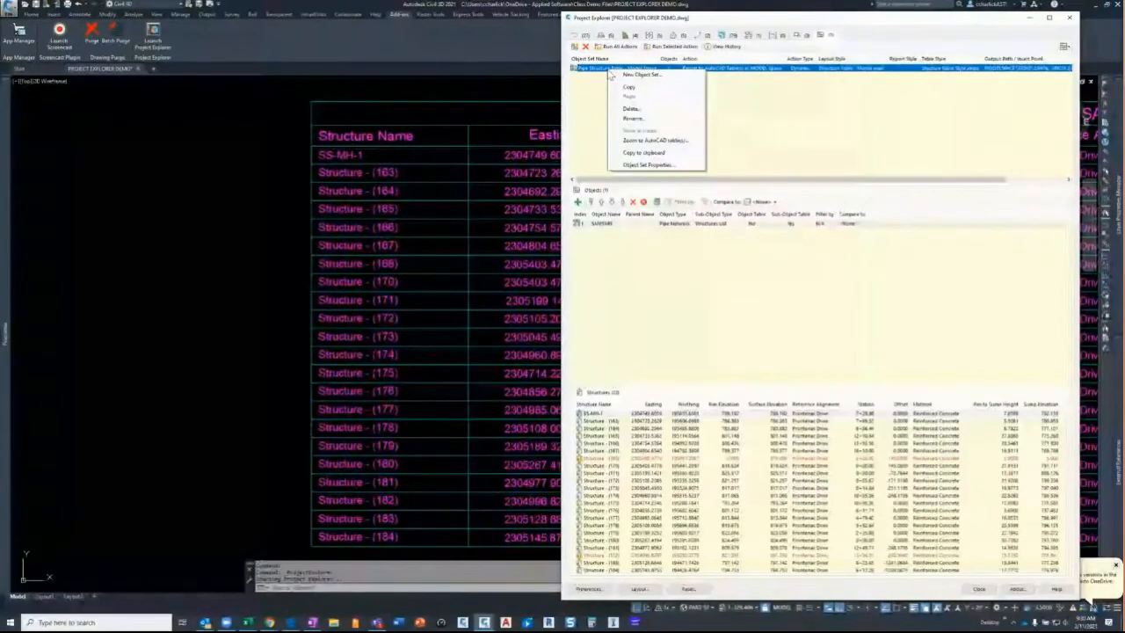
{"action": "right_click", "coordinate": [606, 77]}
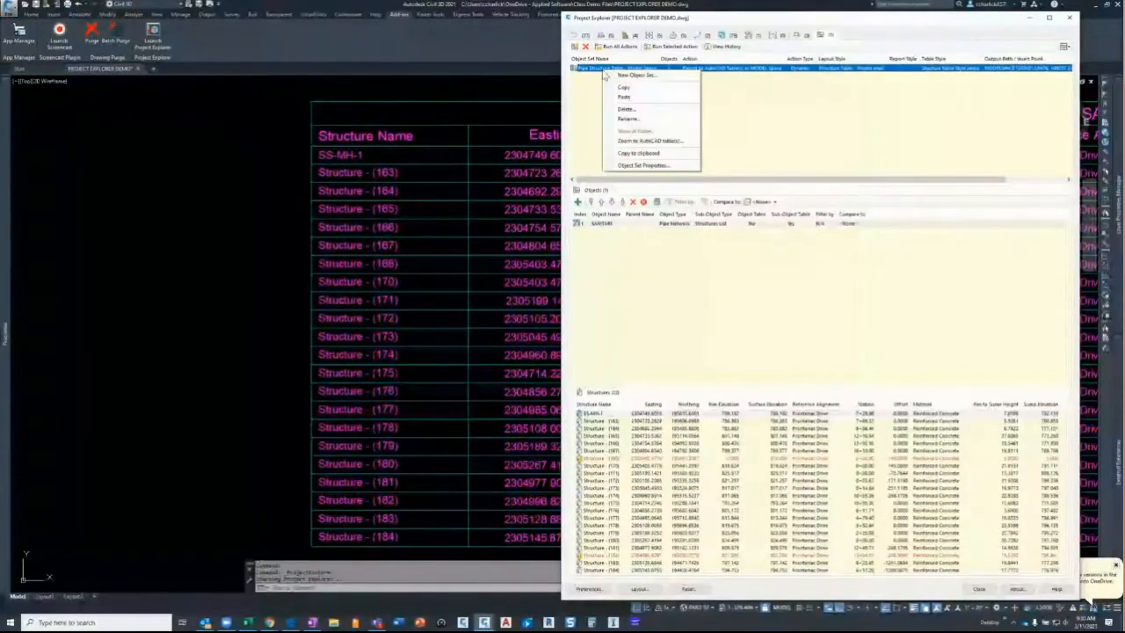
{"action": "left_click", "coordinate": [621, 96]}
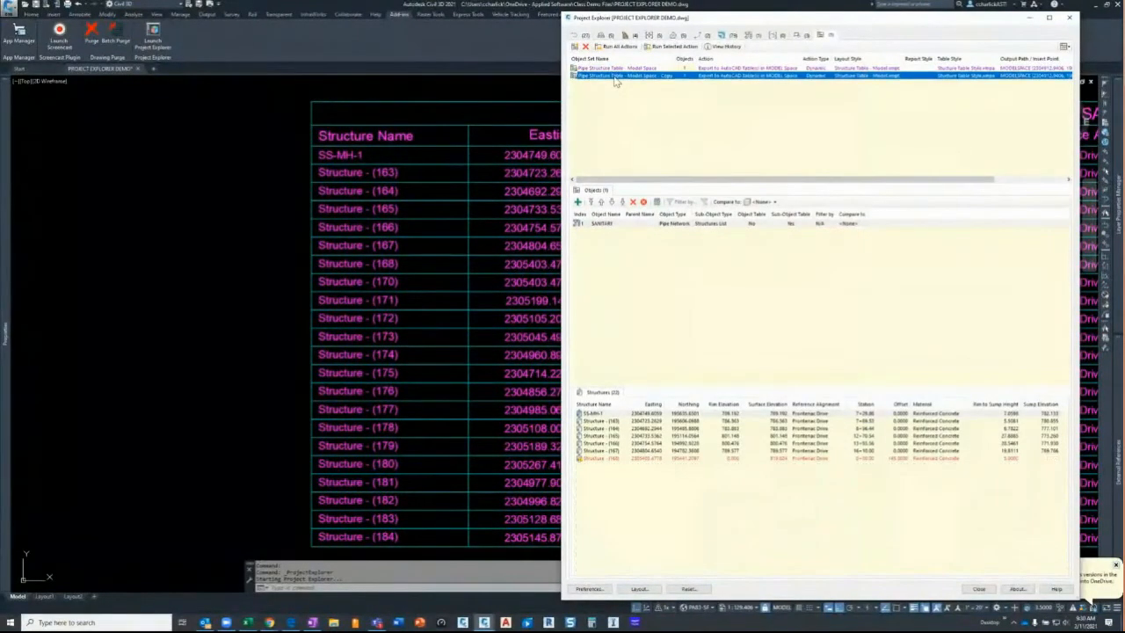
{"action": "double_click", "coordinate": [615, 77]}
{"action": "left_click", "coordinate": [717, 203]}
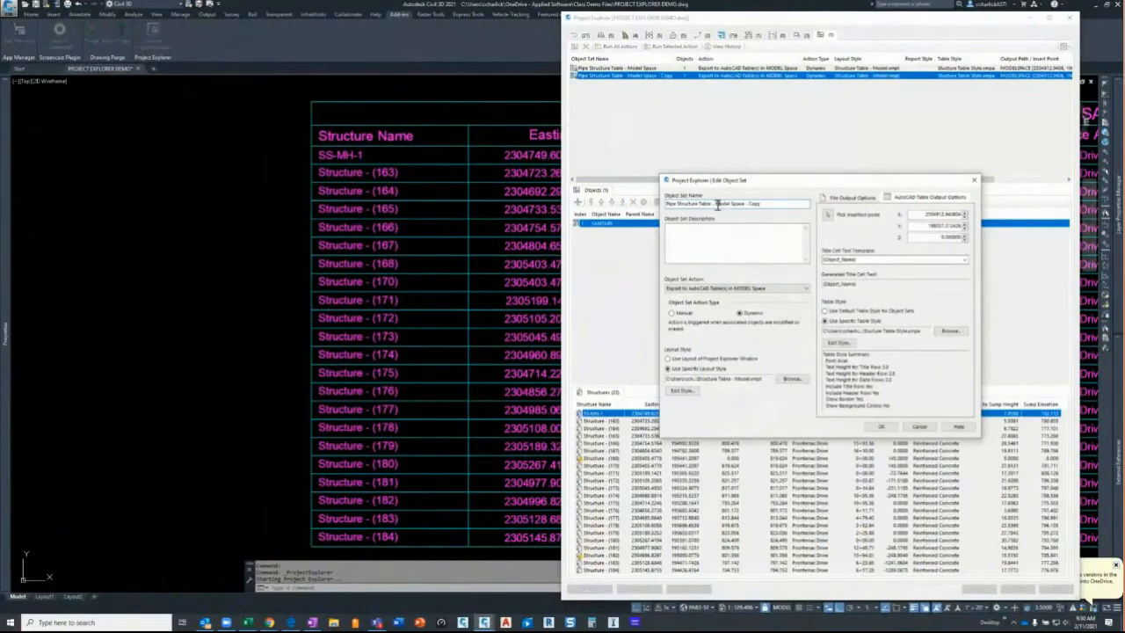
{"action": "left_click_drag", "start_coordinate": [717, 203], "coordinate": [783, 203]}
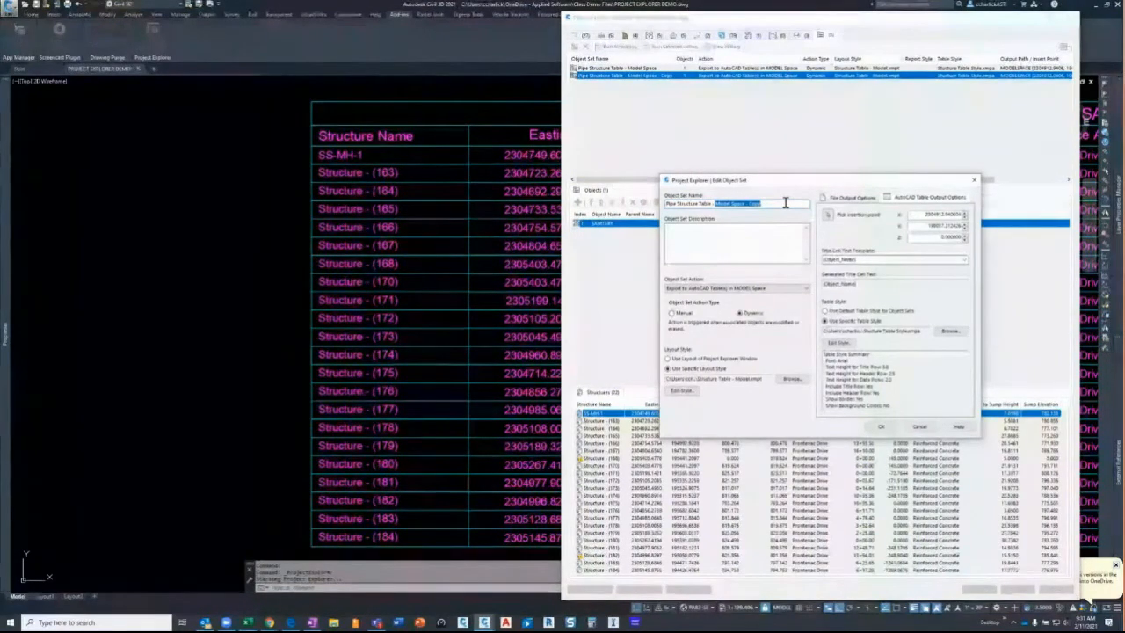
{"action": "type", "text": "HTML"}
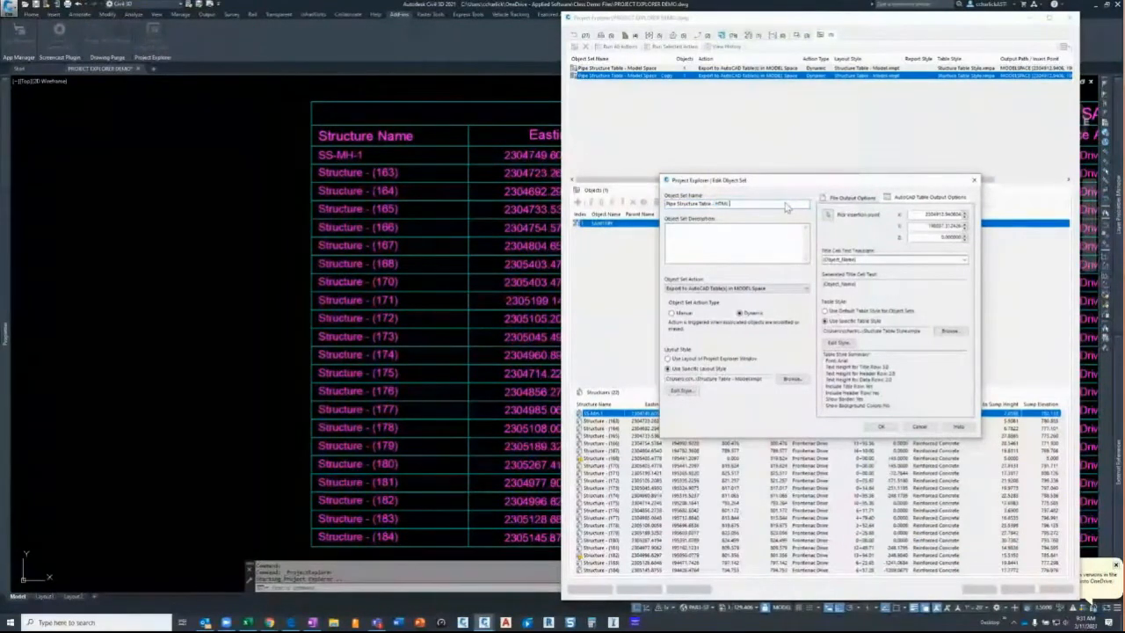
{"action": "type", "text": " File"}
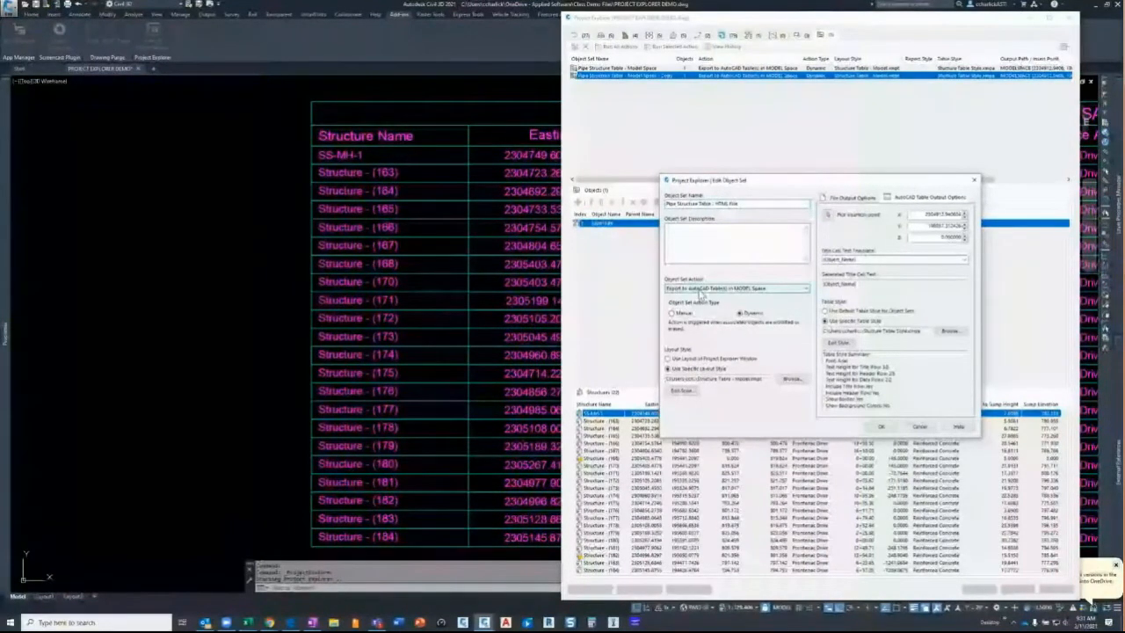
Step: Set the copied object set's action to Report to HTML File (*.htm), keeping the default report style, and accept the edit
{"action": "left_click", "coordinate": [736, 289]}
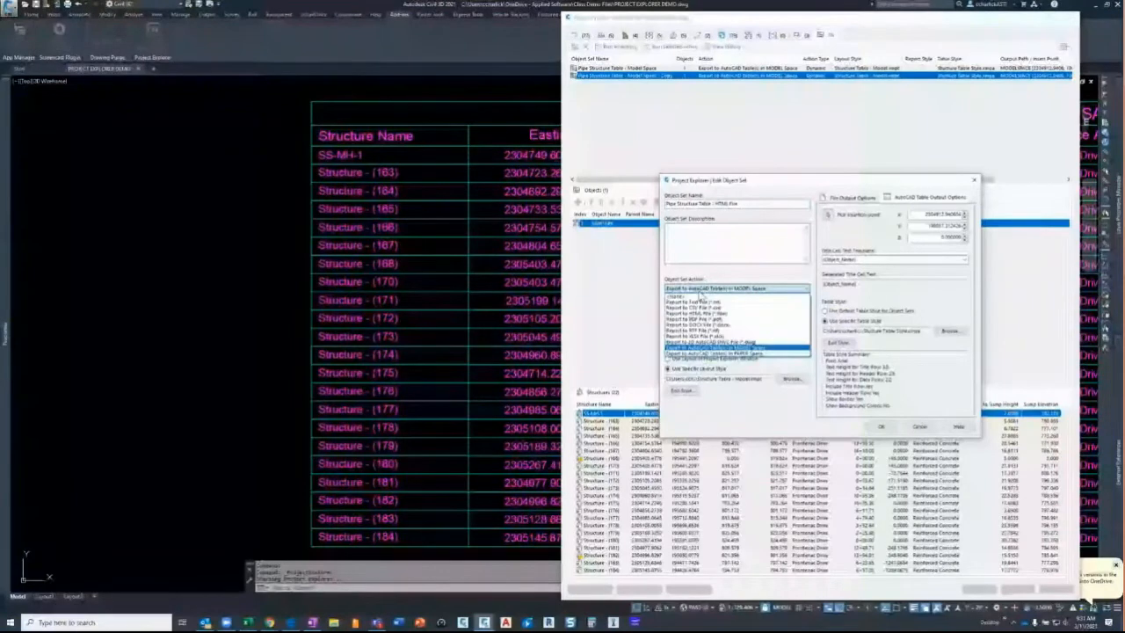
{"action": "left_click", "coordinate": [696, 314]}
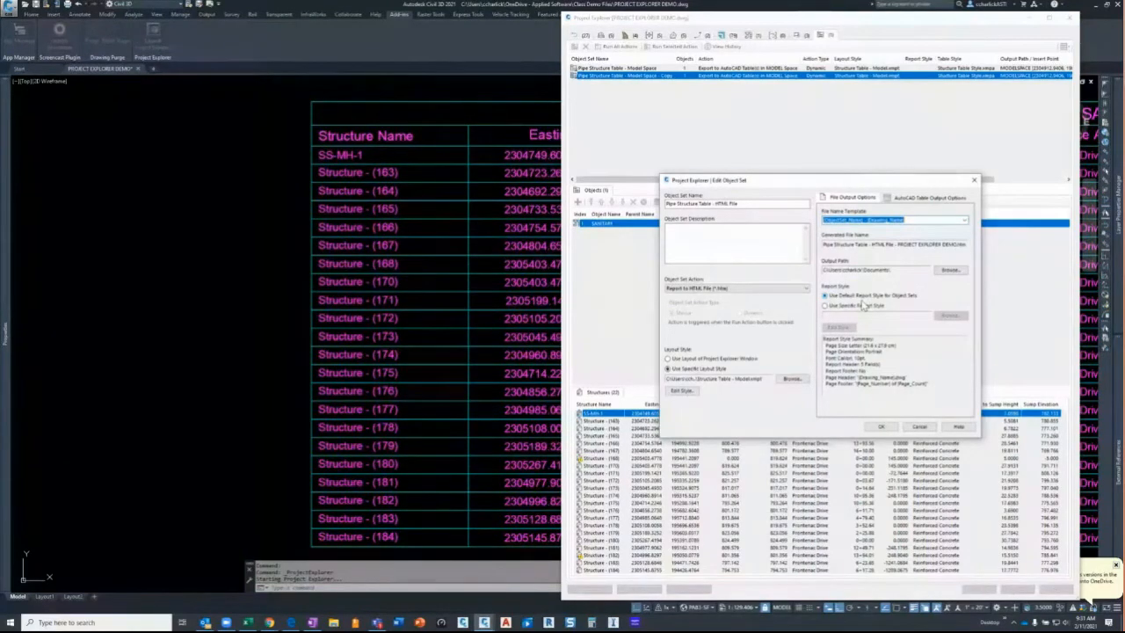
{"action": "left_click", "coordinate": [881, 426]}
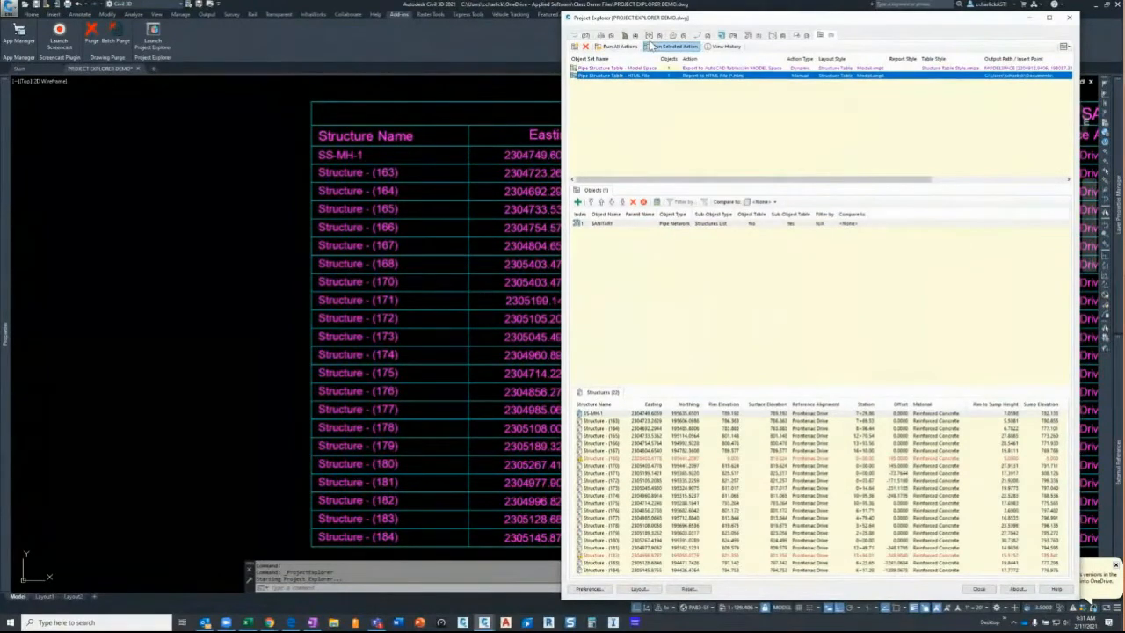
Step: Run the HTML File object set's action, open the generated report in the browser and move it out of the way
{"action": "left_click", "coordinate": [656, 49]}
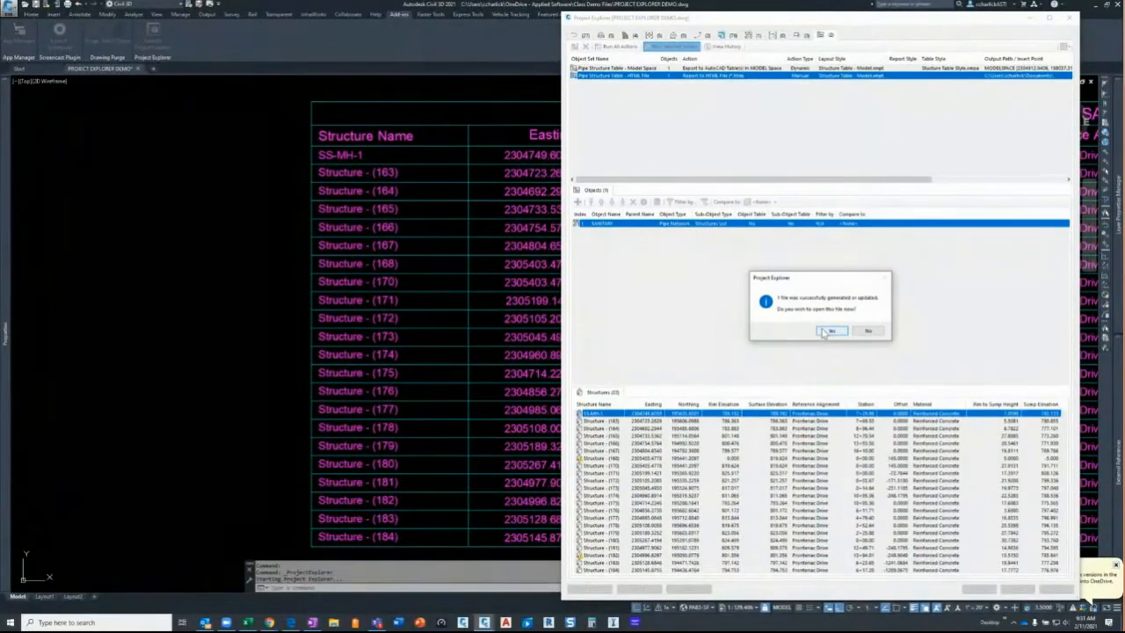
{"action": "left_click", "coordinate": [830, 331]}
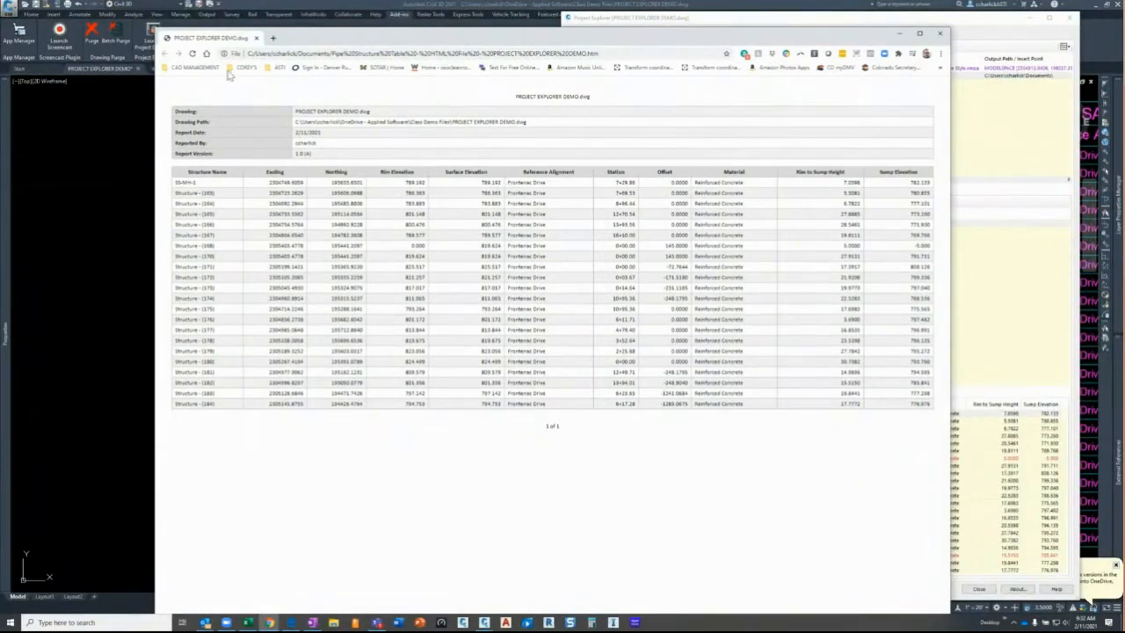
{"action": "left_click_drag", "start_coordinate": [227, 39], "coordinate": [2, 36]}
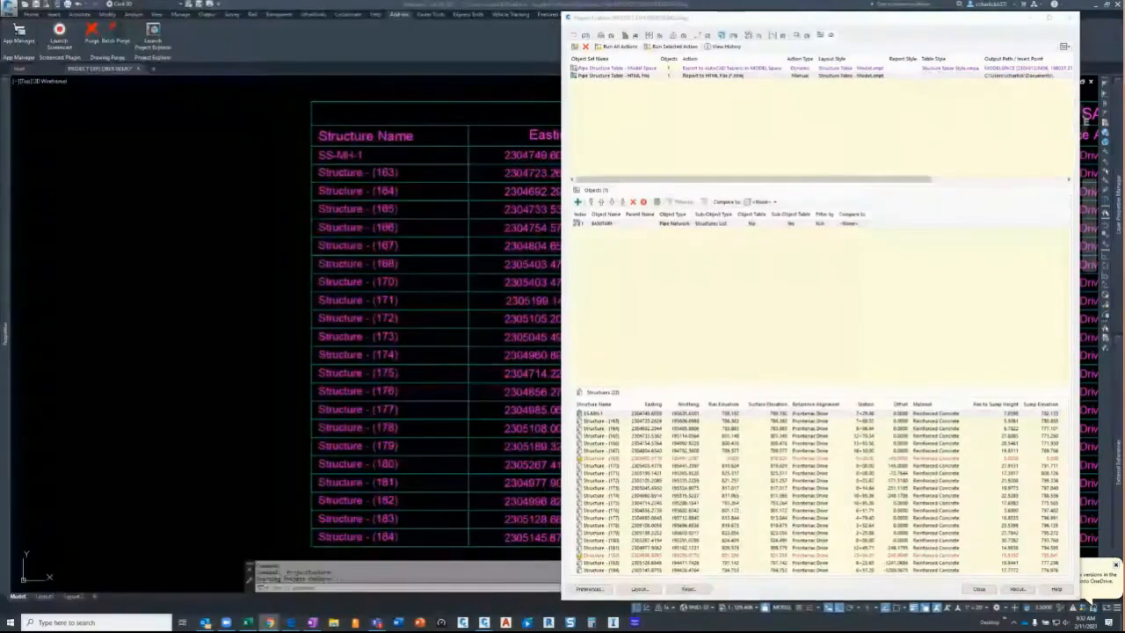
Step: Duplicate the Pipe Structure Table - HTML File object set and rename the copy Pipe Structure Table - PDF
{"action": "left_click", "coordinate": [645, 77]}
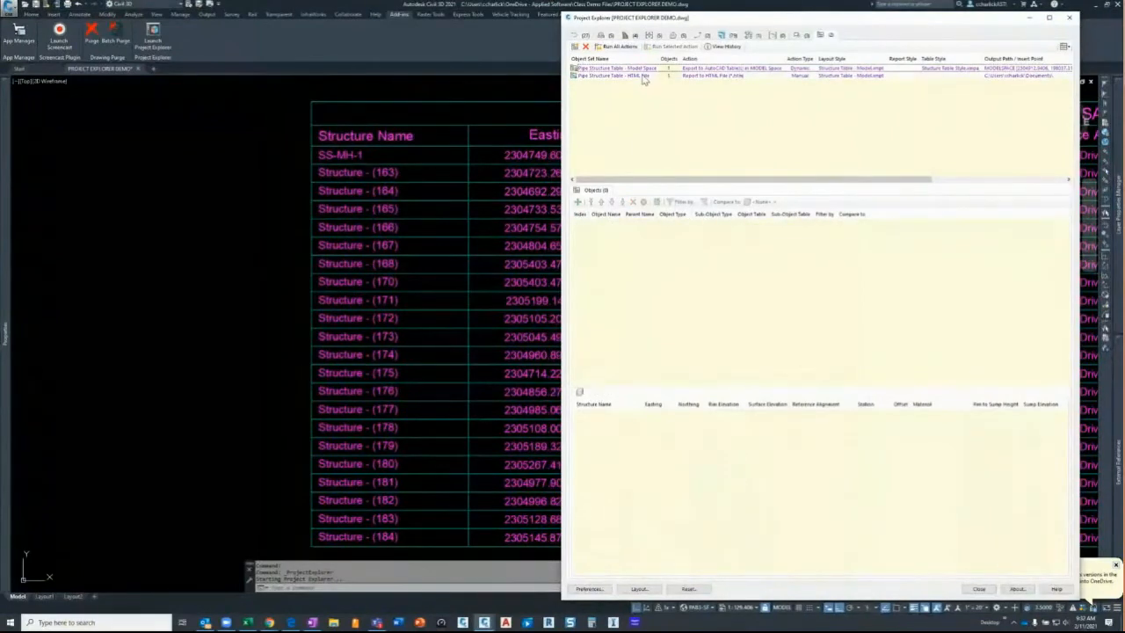
{"action": "right_click", "coordinate": [645, 78]}
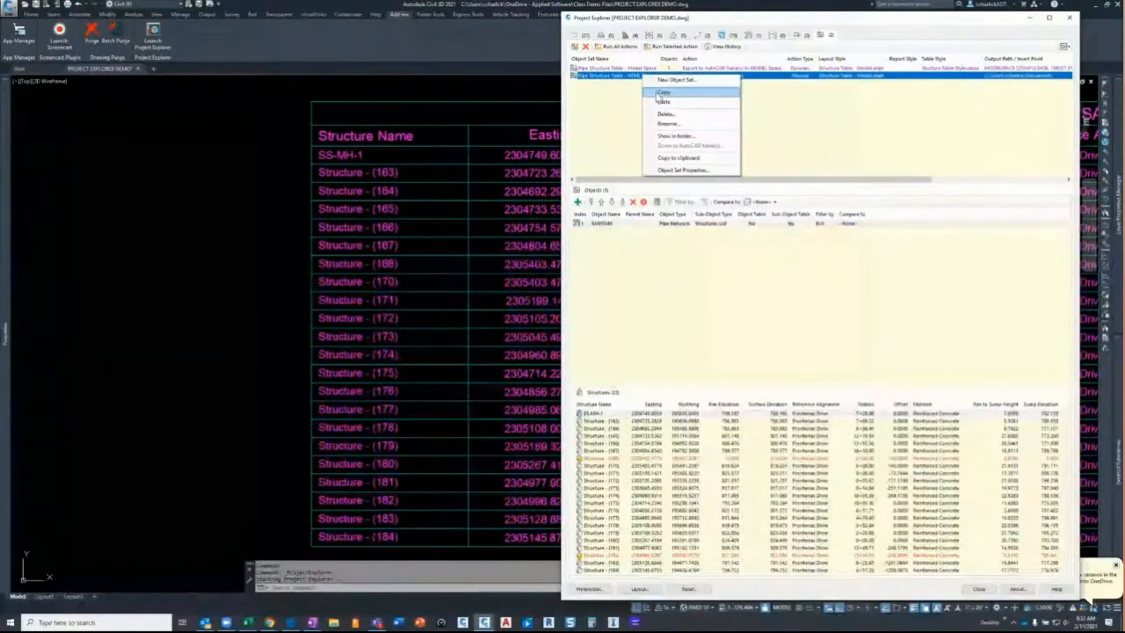
{"action": "left_click", "coordinate": [661, 93]}
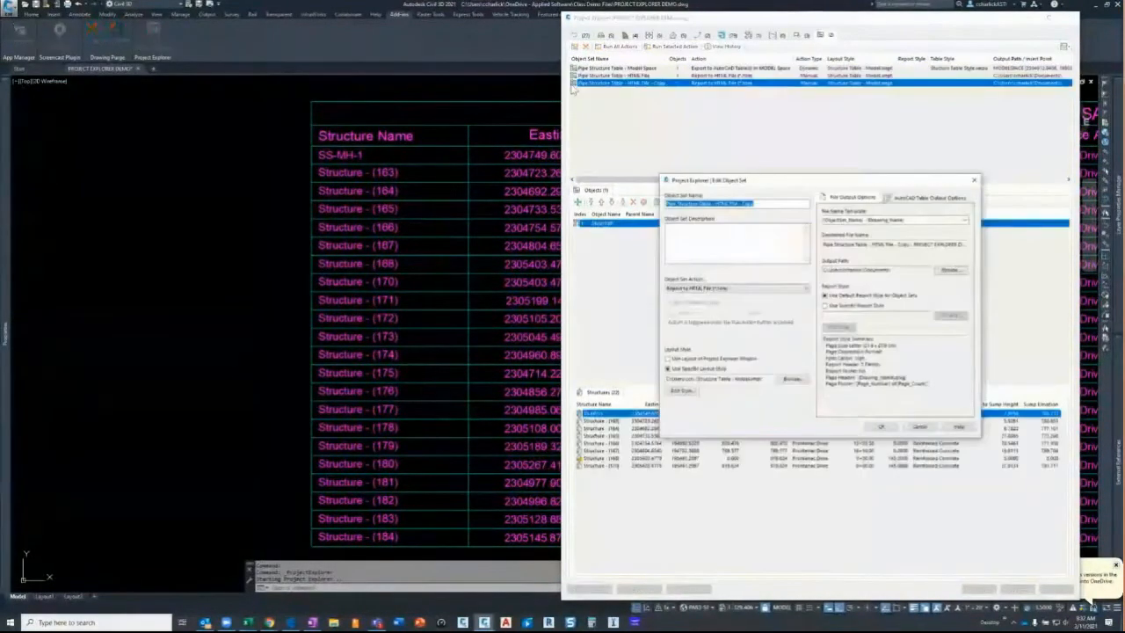
{"action": "left_click_drag", "start_coordinate": [714, 203], "coordinate": [799, 205]}
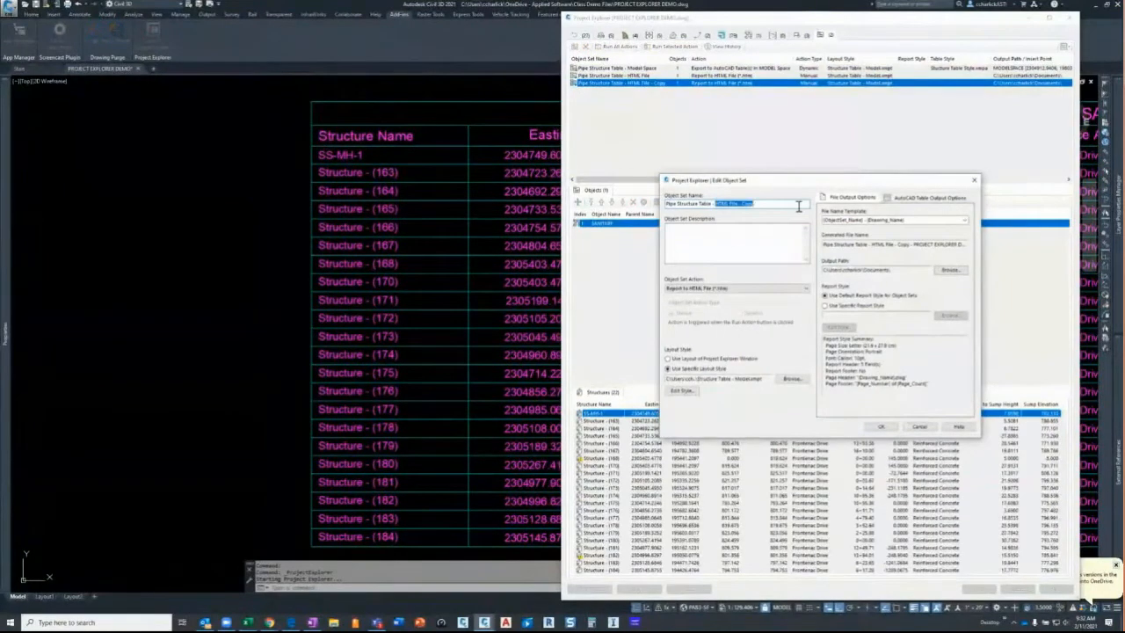
{"action": "key", "text": "Caps_Lock"}
{"action": "type", "text": "P"}
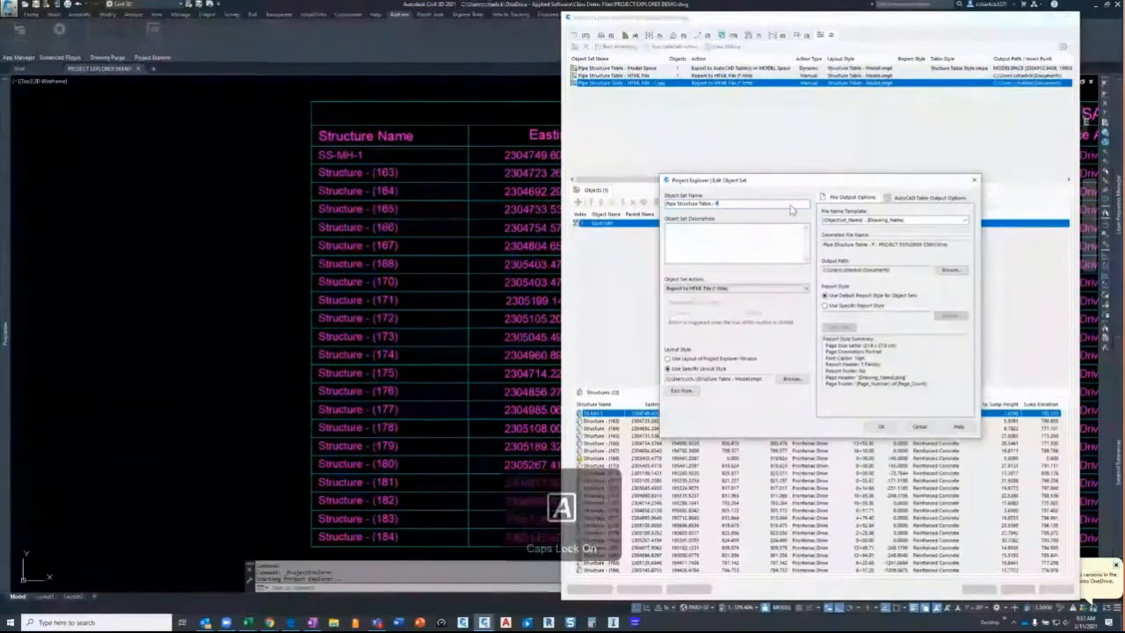
{"action": "type", "text": "DF"}
Step: Set the PDF object set's action to Report to PDF File (*.pdf) and accept the edit
{"action": "left_click", "coordinate": [771, 289]}
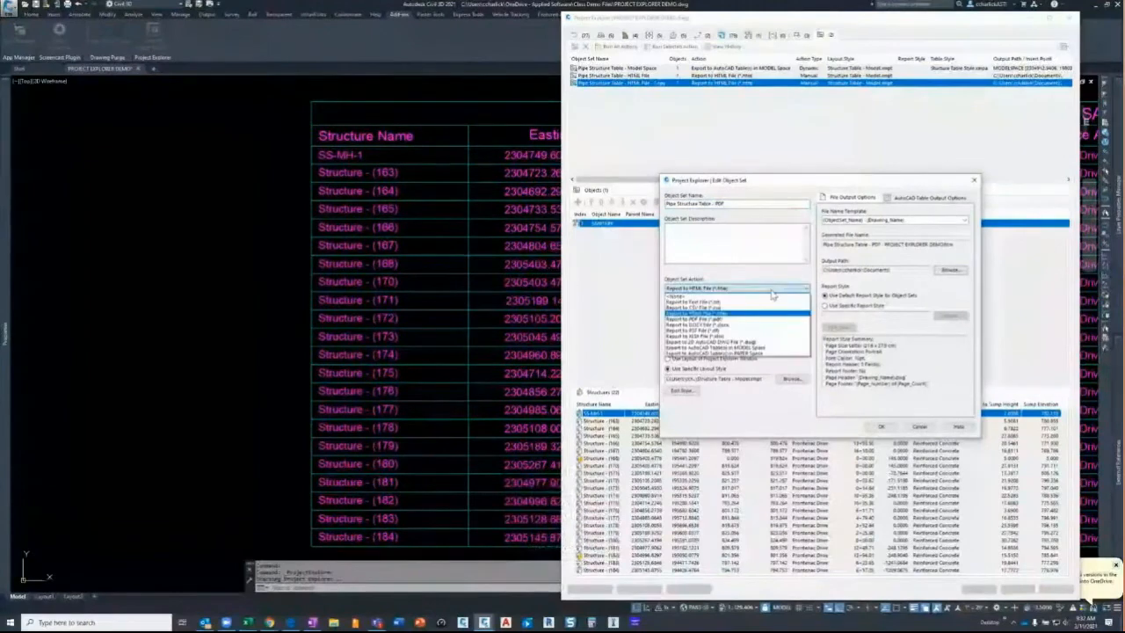
{"action": "left_click", "coordinate": [709, 324]}
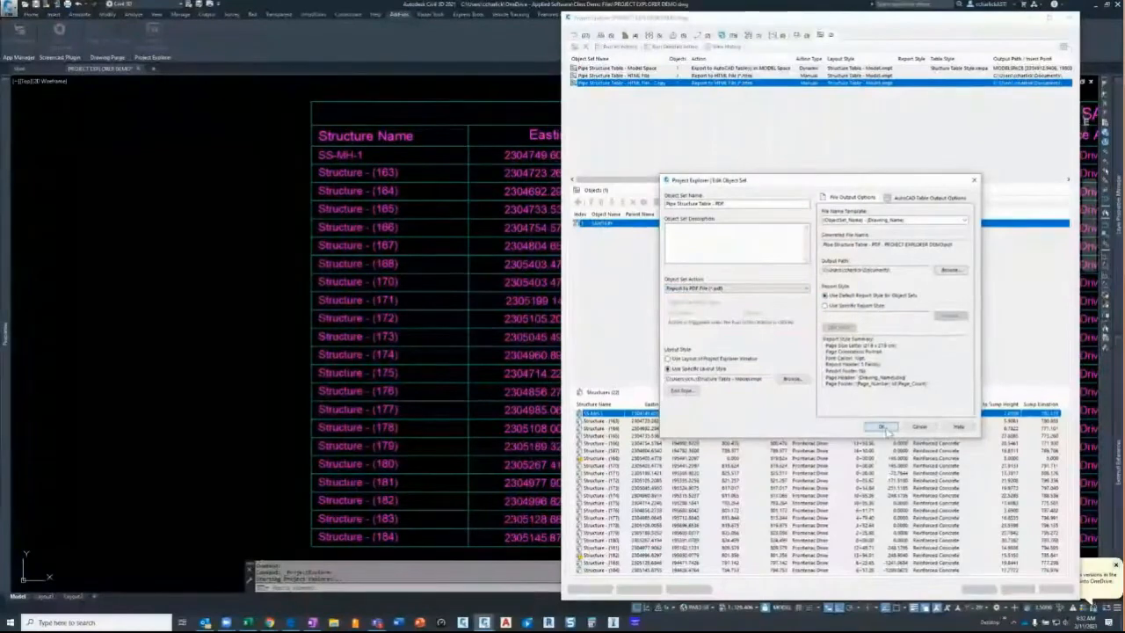
{"action": "left_click", "coordinate": [881, 427]}
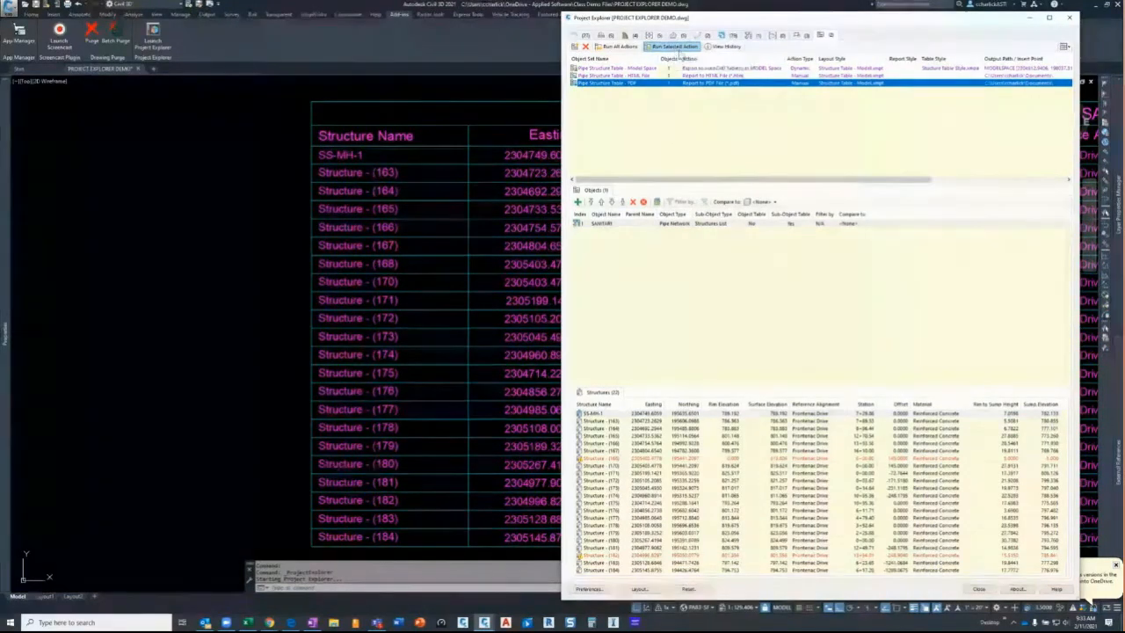
Step: Run the PDF object set's action, open the generated report, look through its pages and close it
{"action": "left_click", "coordinate": [677, 49]}
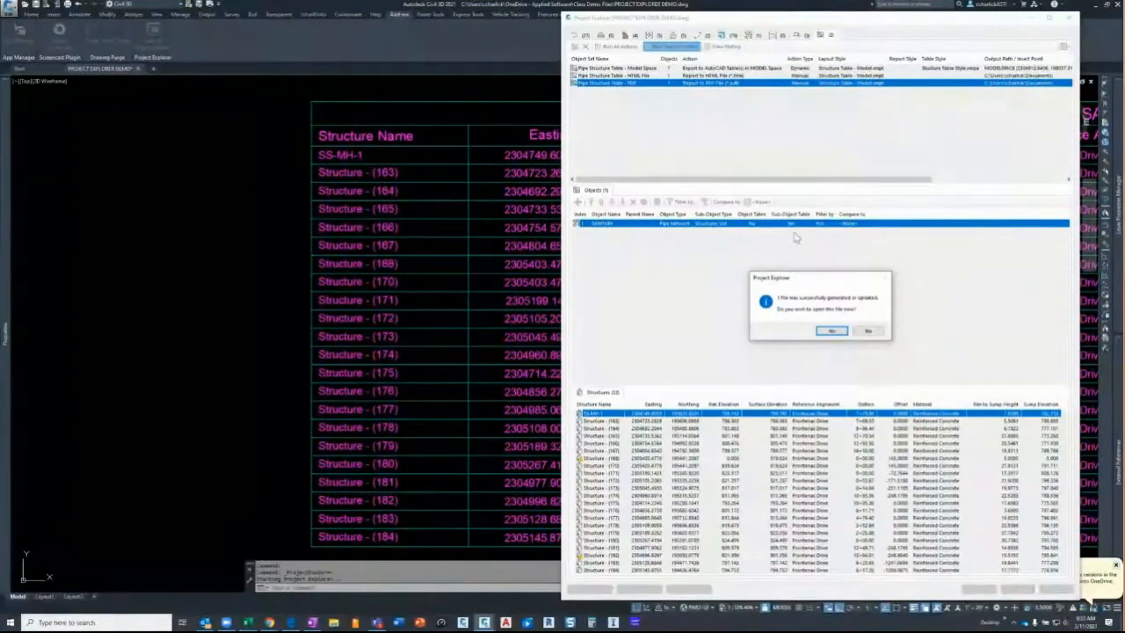
{"action": "left_click", "coordinate": [837, 334]}
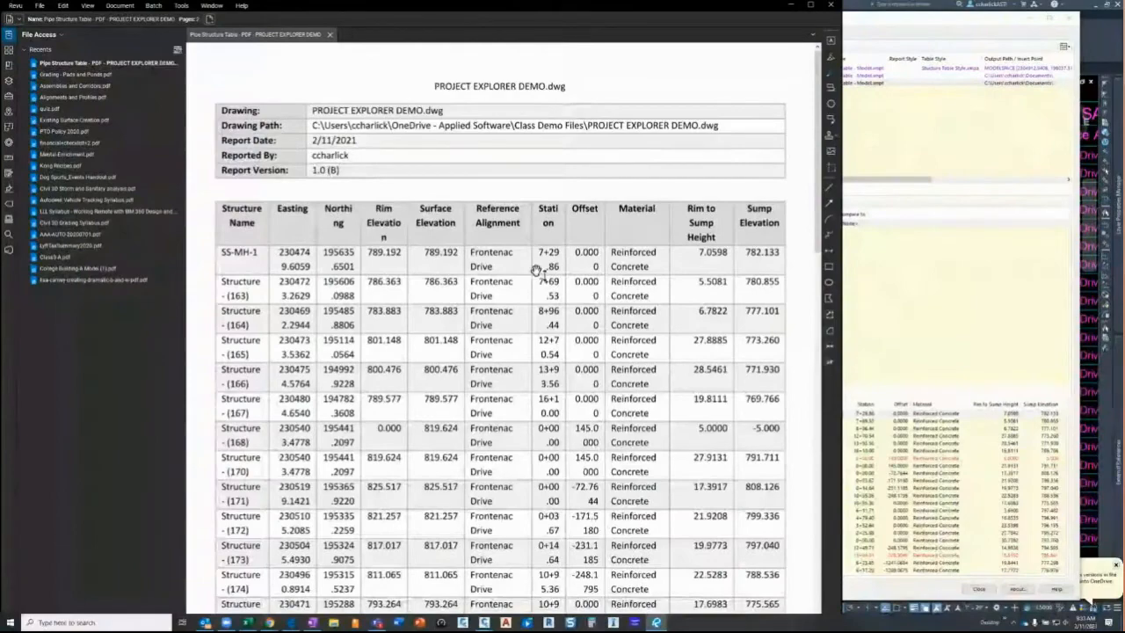
{"action": "scroll", "coordinate": [549, 255], "scroll_direction": "up", "scroll_amount": 2}
{"action": "scroll", "coordinate": [551, 255], "scroll_direction": "down", "scroll_amount": 10}
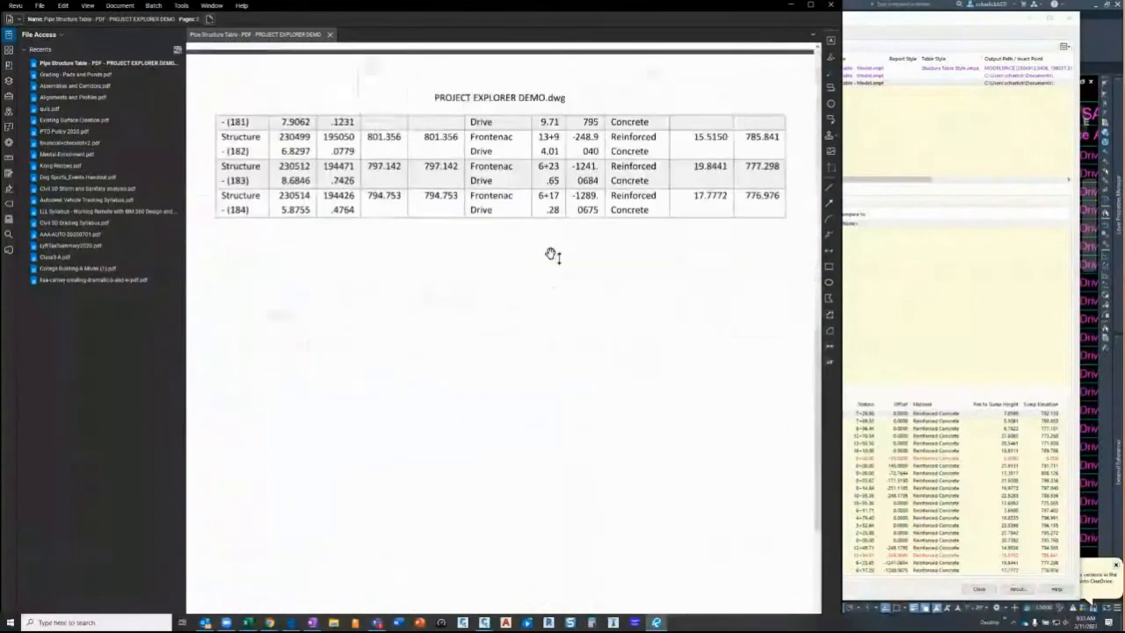
{"action": "scroll", "coordinate": [550, 255], "scroll_direction": "up", "scroll_amount": 5}
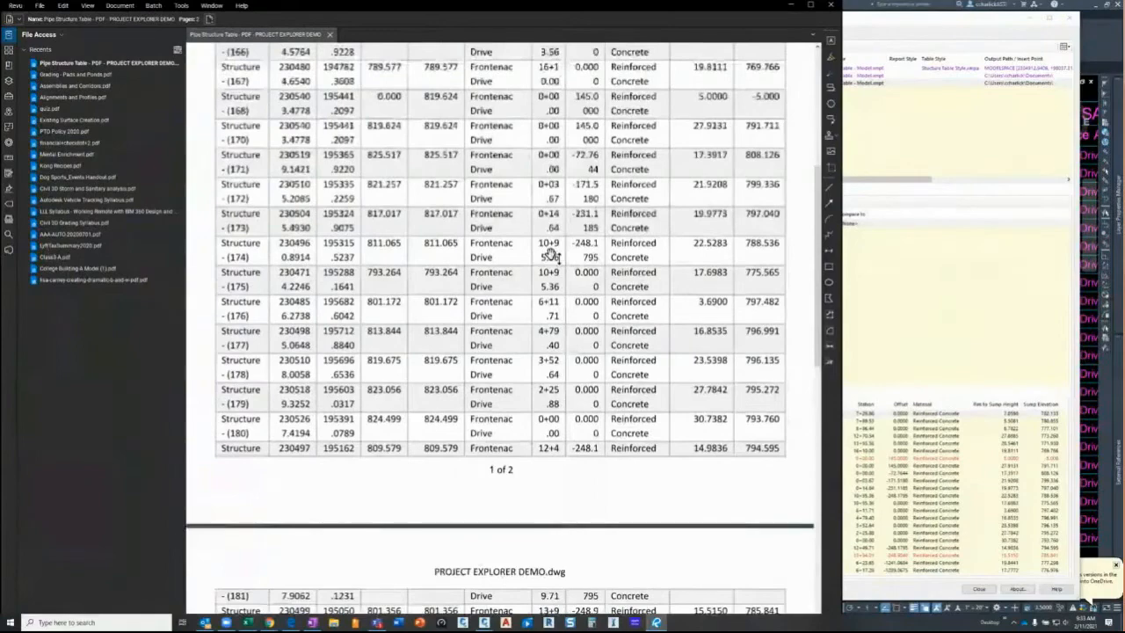
{"action": "scroll", "coordinate": [550, 254], "scroll_direction": "up", "scroll_amount": 5}
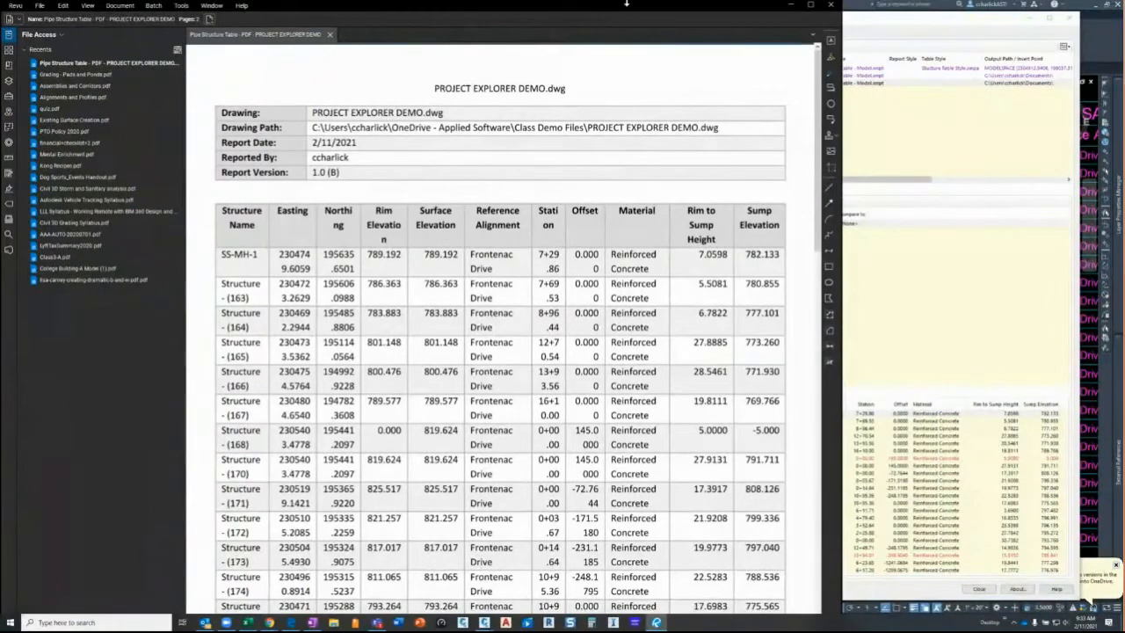
{"action": "left_click", "coordinate": [830, 7]}
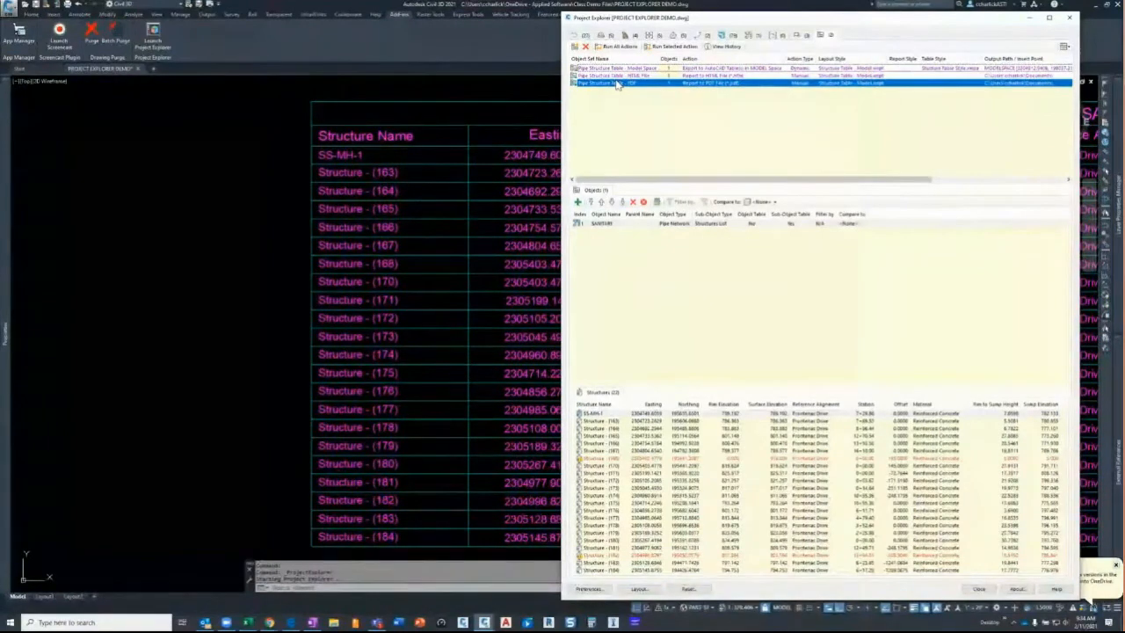
Step: Start a new object set and name it Data to Marketing - 2d DWG
{"action": "left_click", "coordinate": [643, 160]}
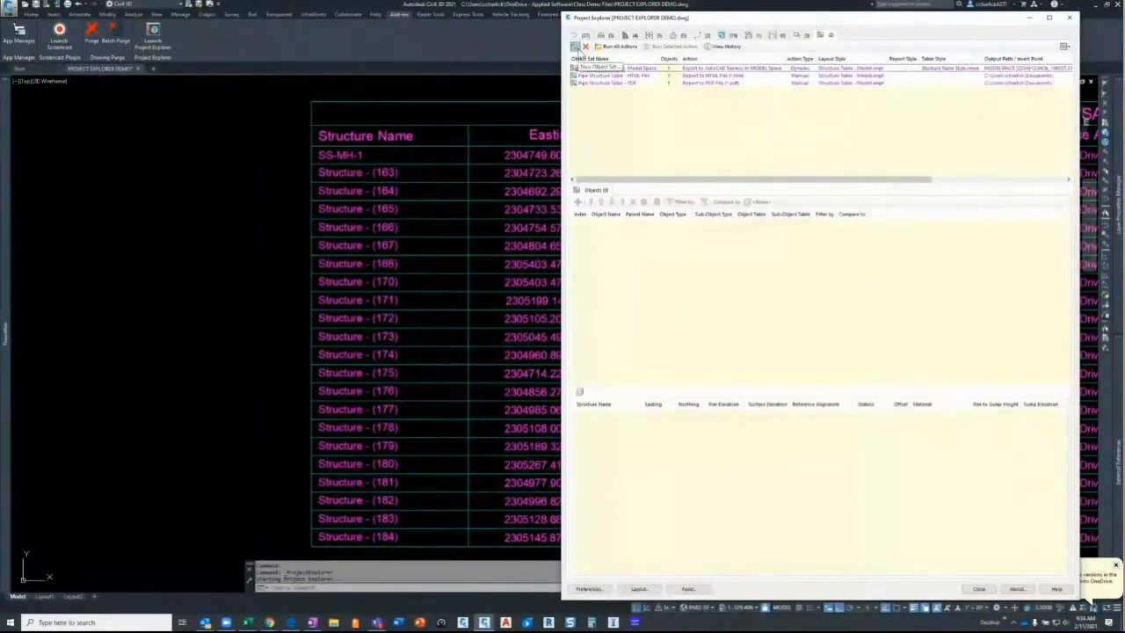
{"action": "left_click", "coordinate": [575, 47]}
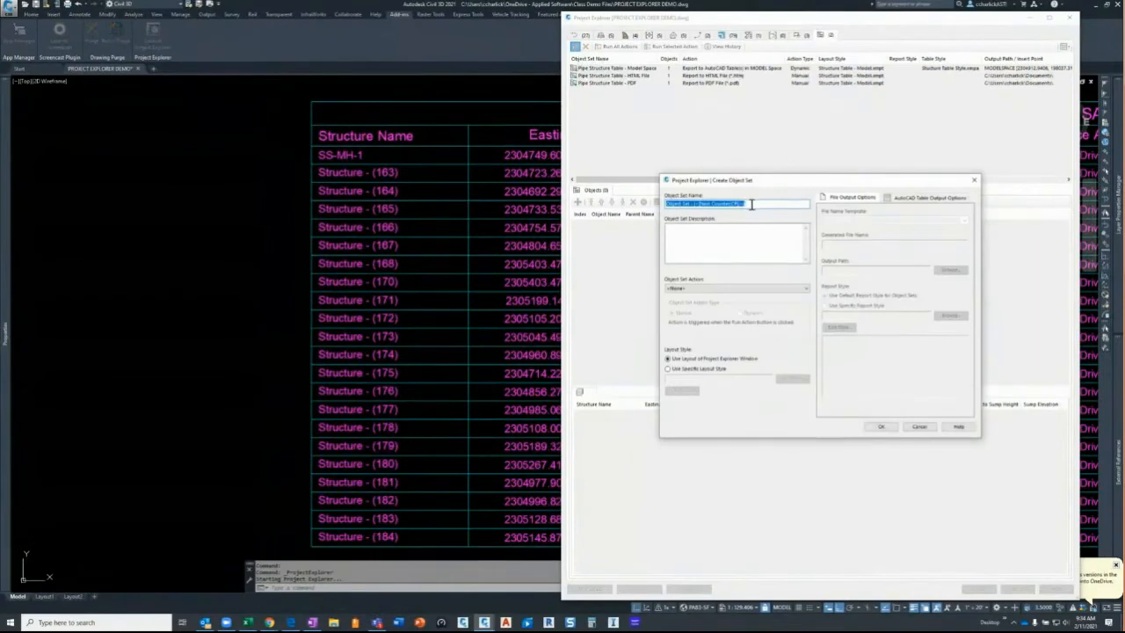
{"action": "type", "text": "sst"}
{"action": "key", "text": "BackSpace"}
{"action": "key", "text": "BackSpace"}
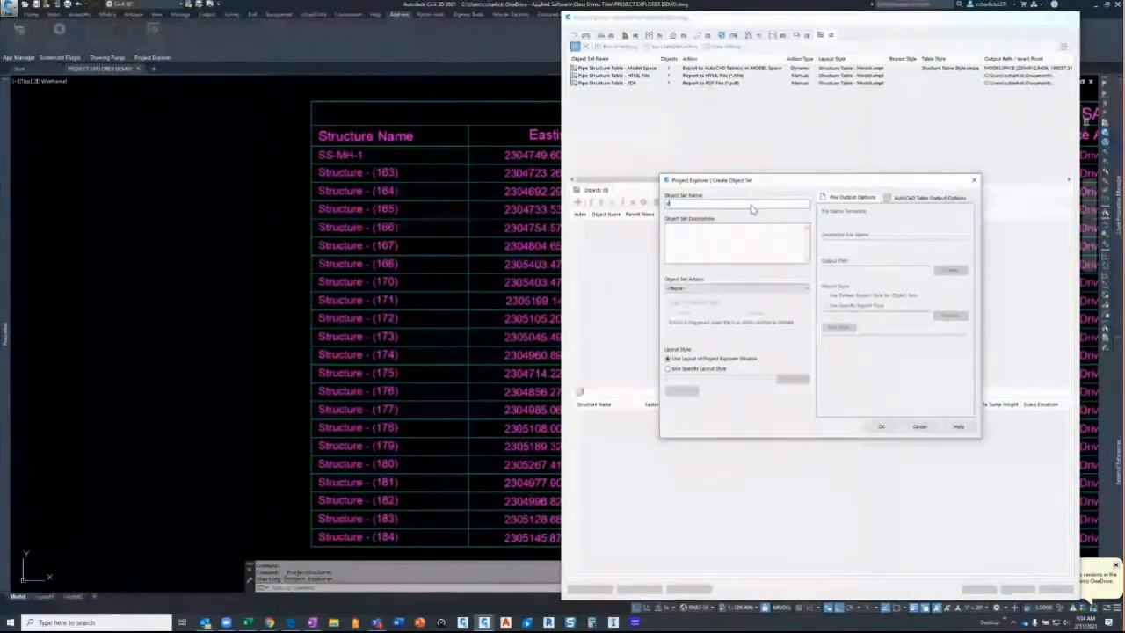
{"action": "key", "text": "Caps_Lock"}
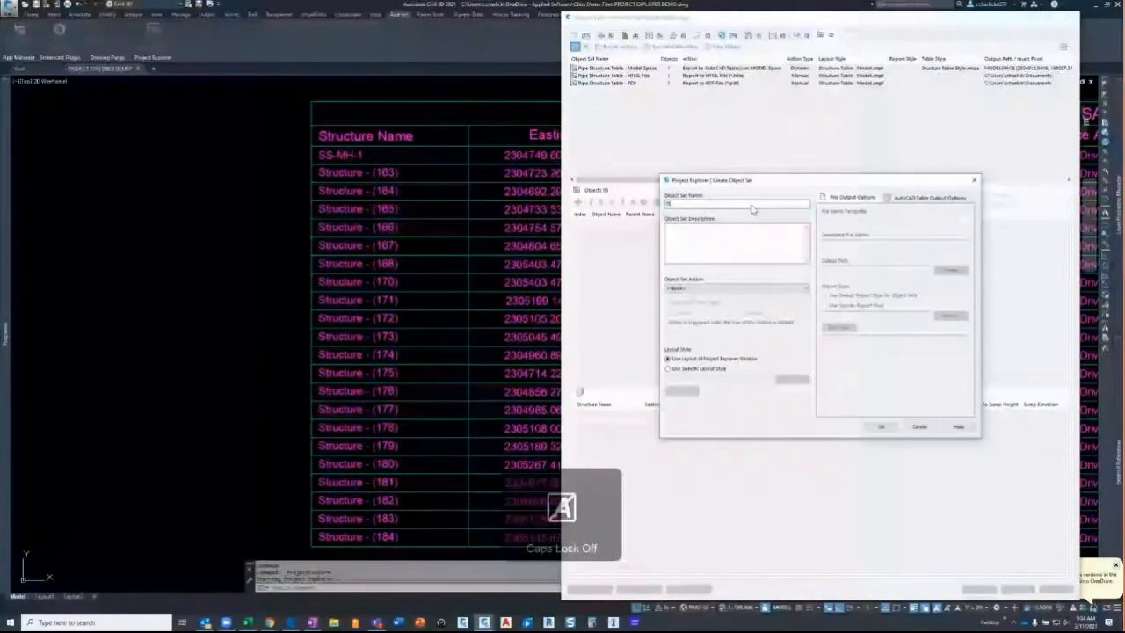
{"action": "type", "text": "ata to Model"}
{"action": "type", "text": "ing"}
{"action": "type", "text": " - 2d DW"}
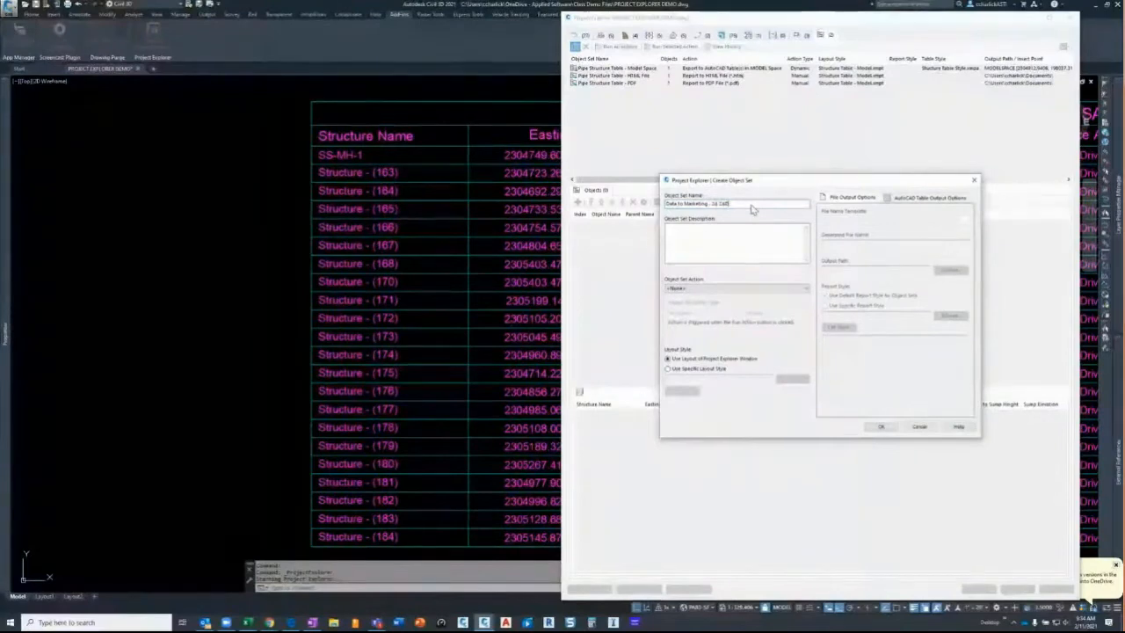
{"action": "type", "text": "rai"}
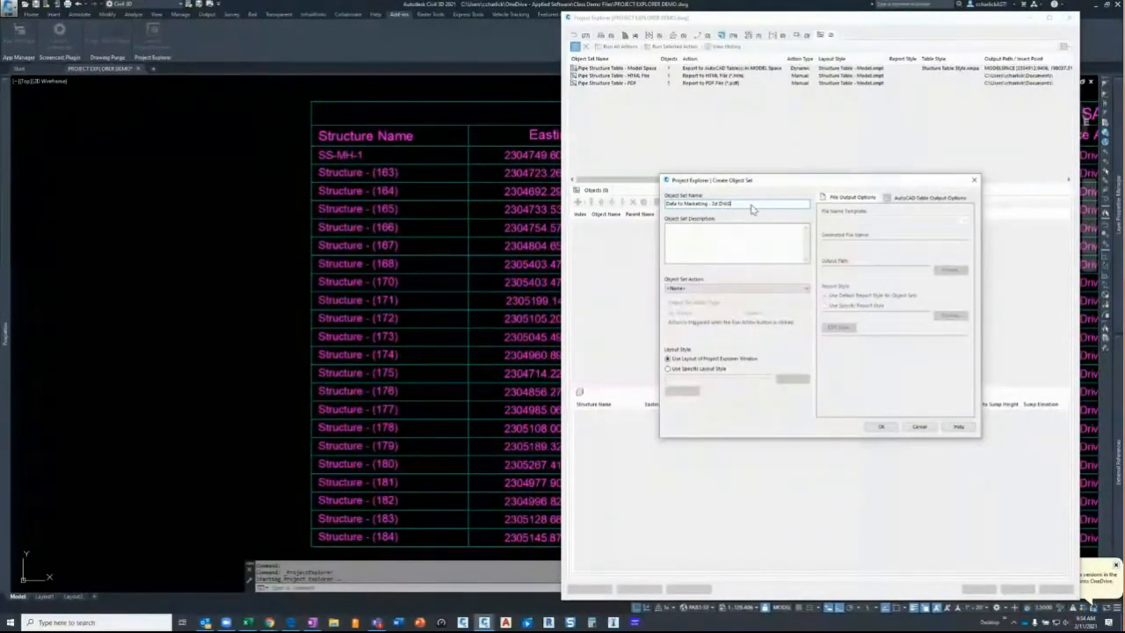
Step: Set the object set's action to Export to 2D AutoCAD DWG File (*.dwg), keep the default file output options and create the set
{"action": "left_click", "coordinate": [737, 242]}
{"action": "left_click", "coordinate": [715, 289]}
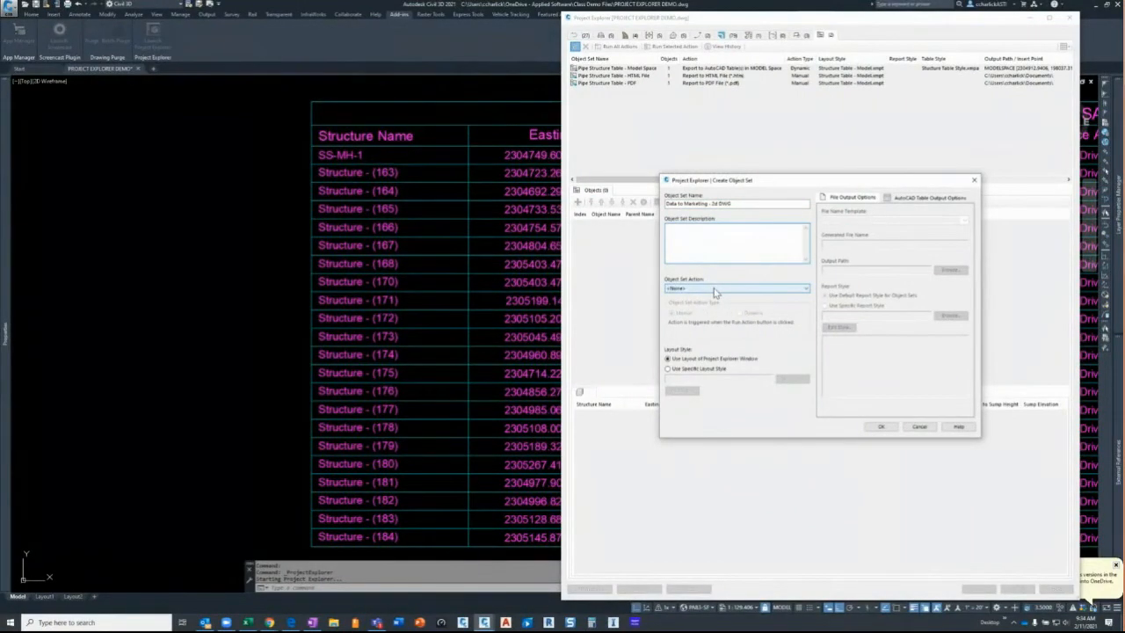
{"action": "left_click", "coordinate": [714, 291]}
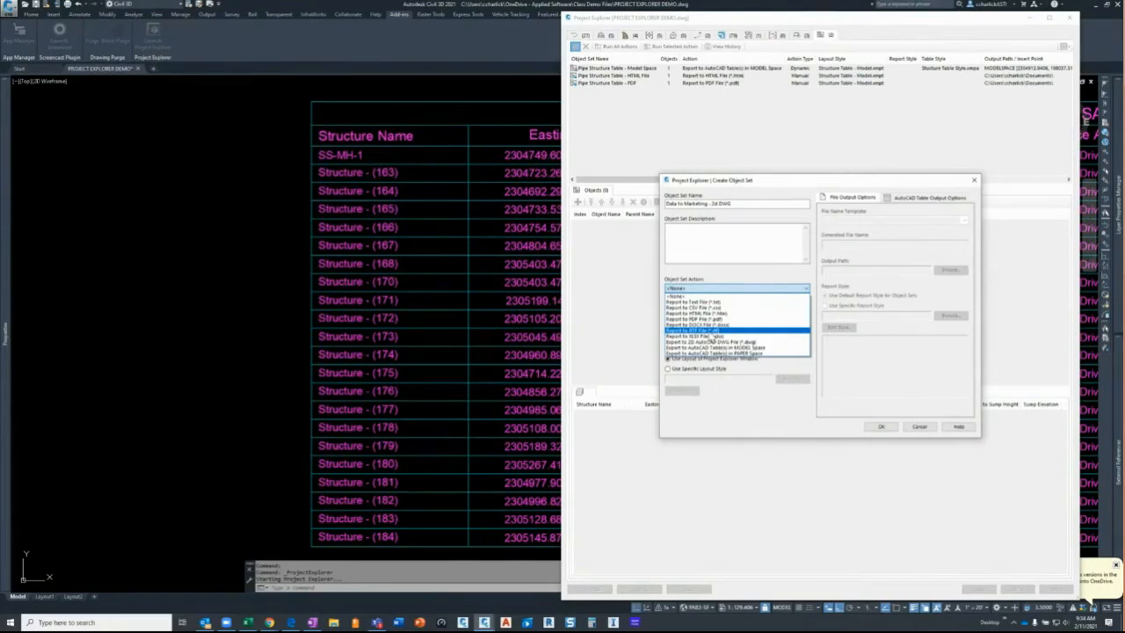
{"action": "left_click", "coordinate": [717, 343]}
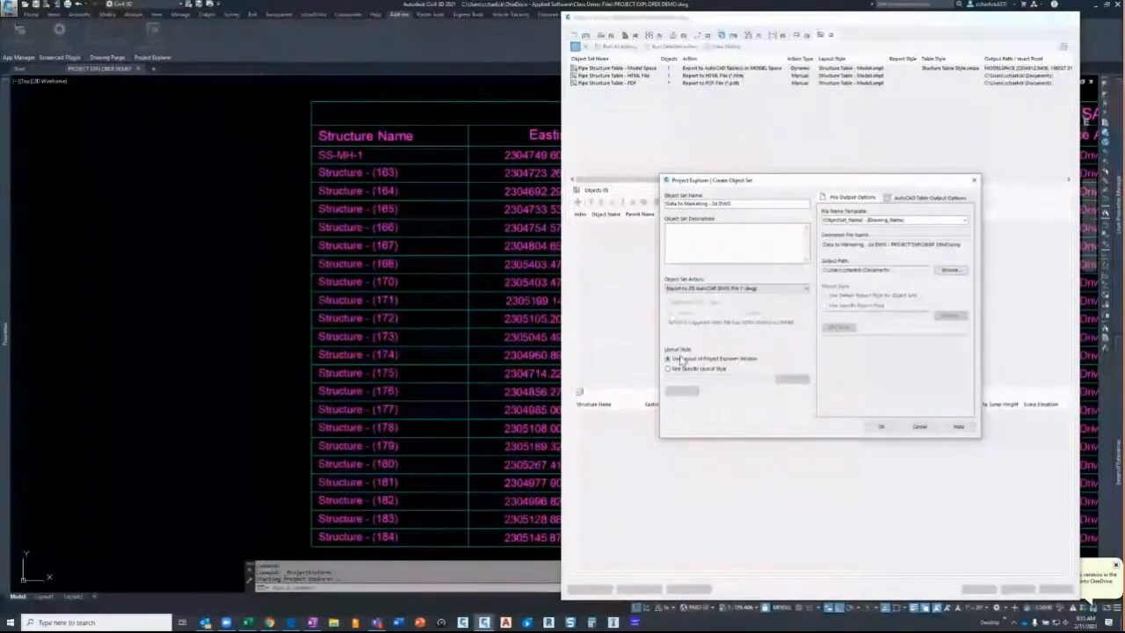
{"action": "left_click_drag", "start_coordinate": [799, 181], "coordinate": [615, 180]}
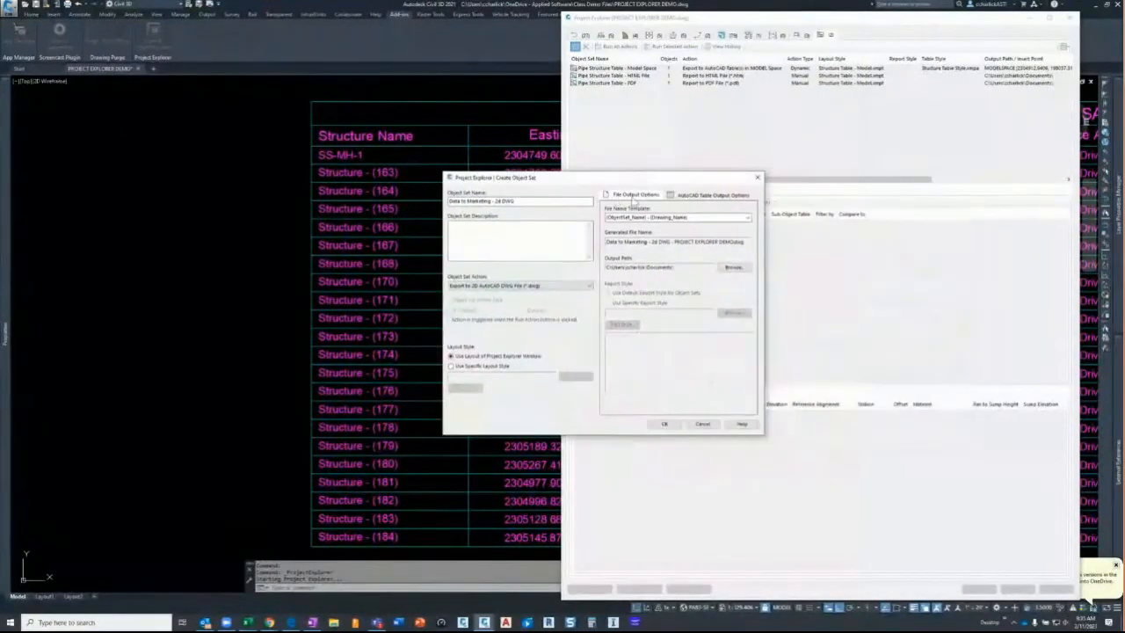
{"action": "left_click", "coordinate": [622, 217]}
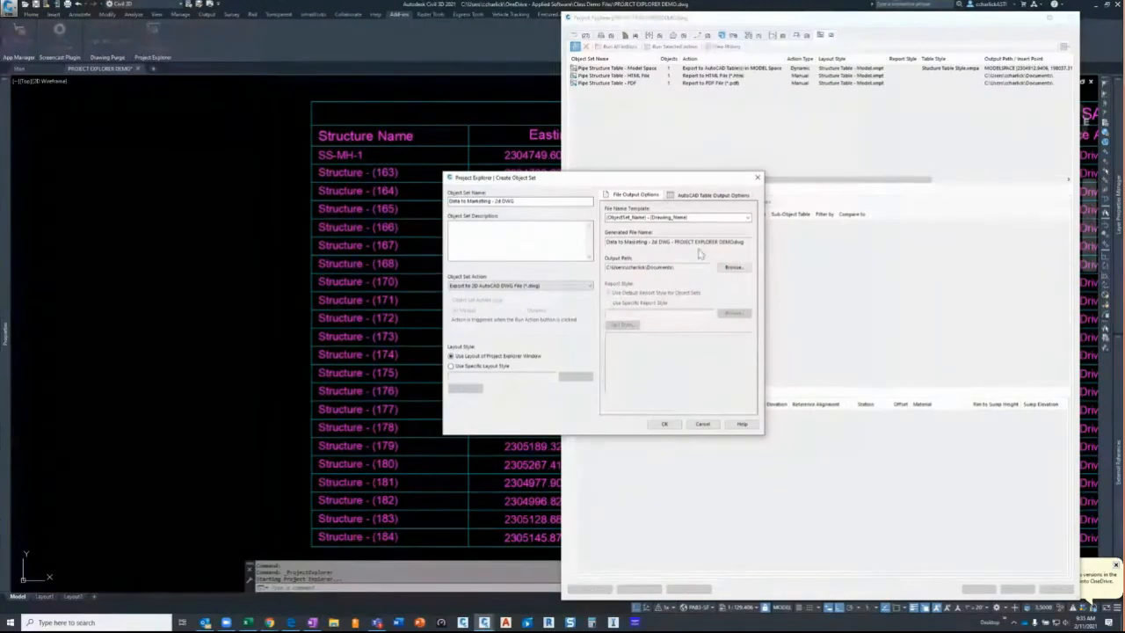
{"action": "left_click", "coordinate": [655, 218]}
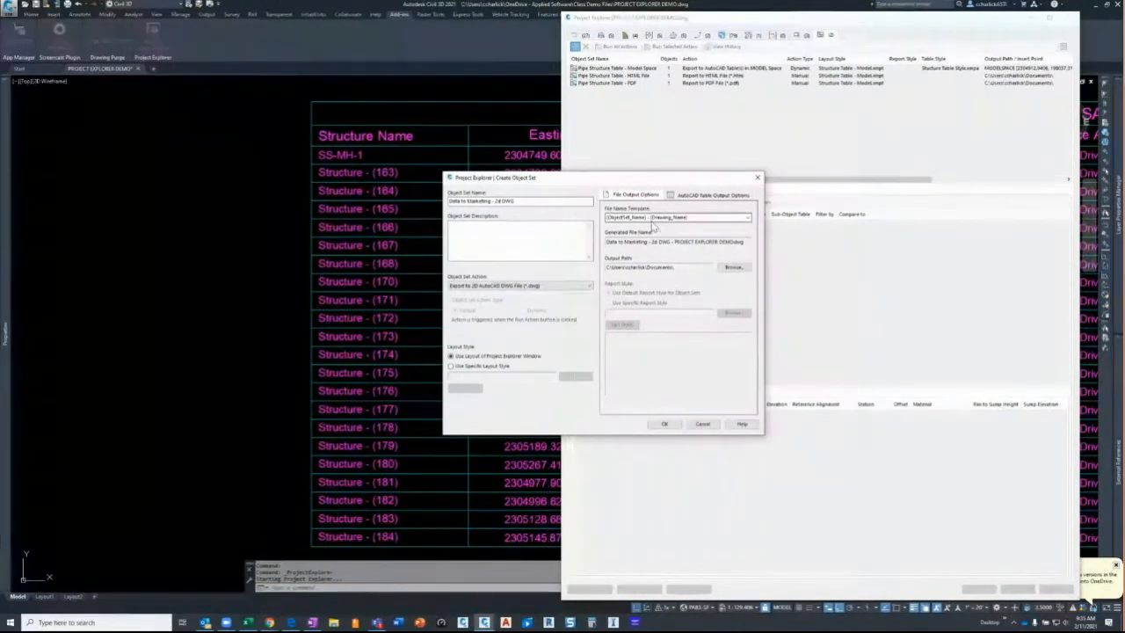
{"action": "key", "text": "ctrl"}
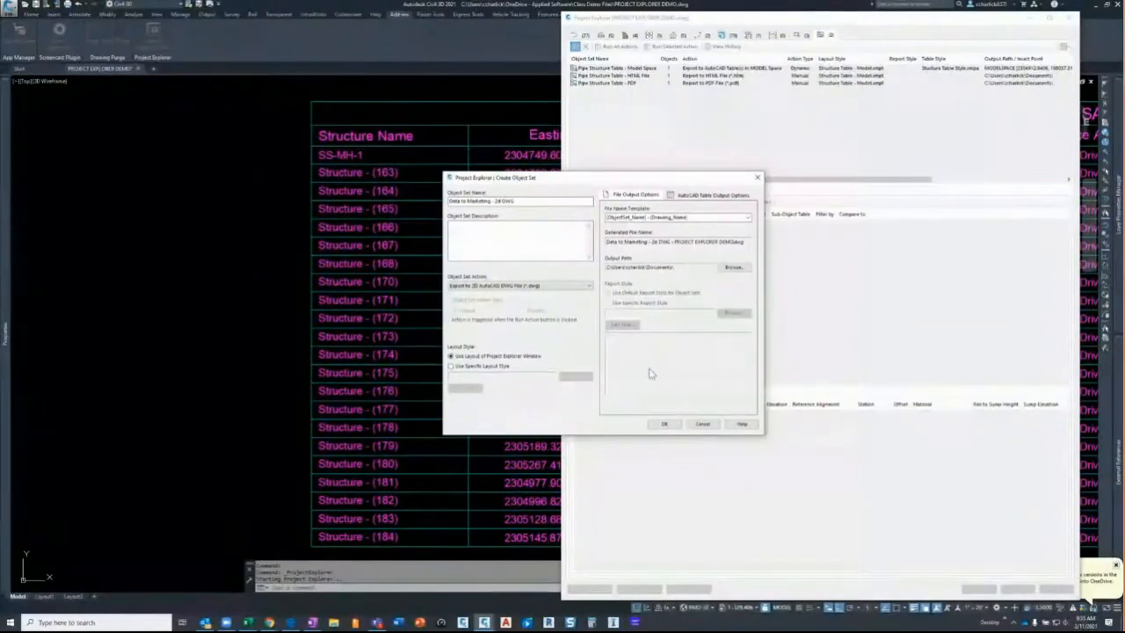
{"action": "left_click", "coordinate": [664, 424]}
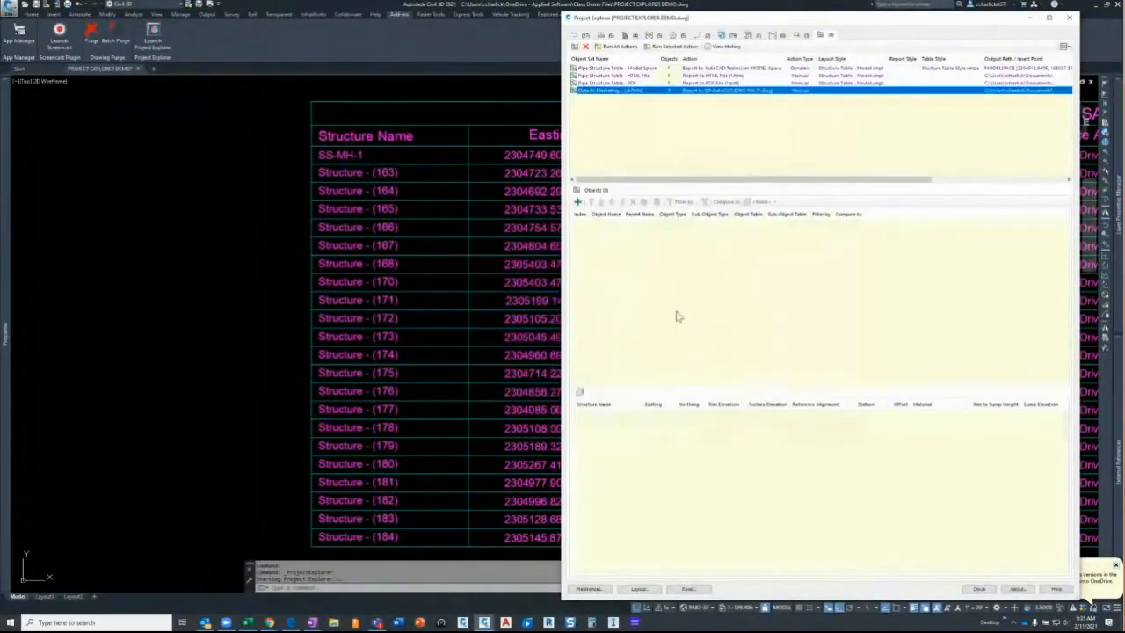
Step: Add the Cabernet Court, Frontenac Drive and Syrah Way alignments to the Data to Marketing - 2d DWG object set
{"action": "left_click", "coordinate": [619, 99]}
{"action": "left_click", "coordinate": [618, 99]}
{"action": "left_click", "coordinate": [618, 100]}
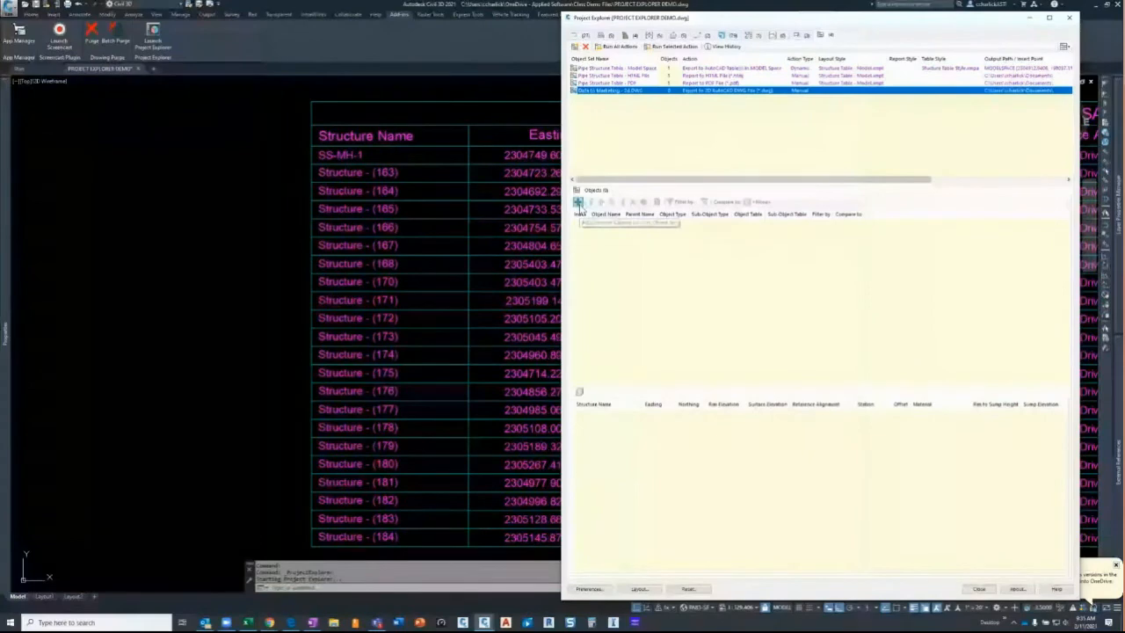
{"action": "left_click", "coordinate": [578, 203]}
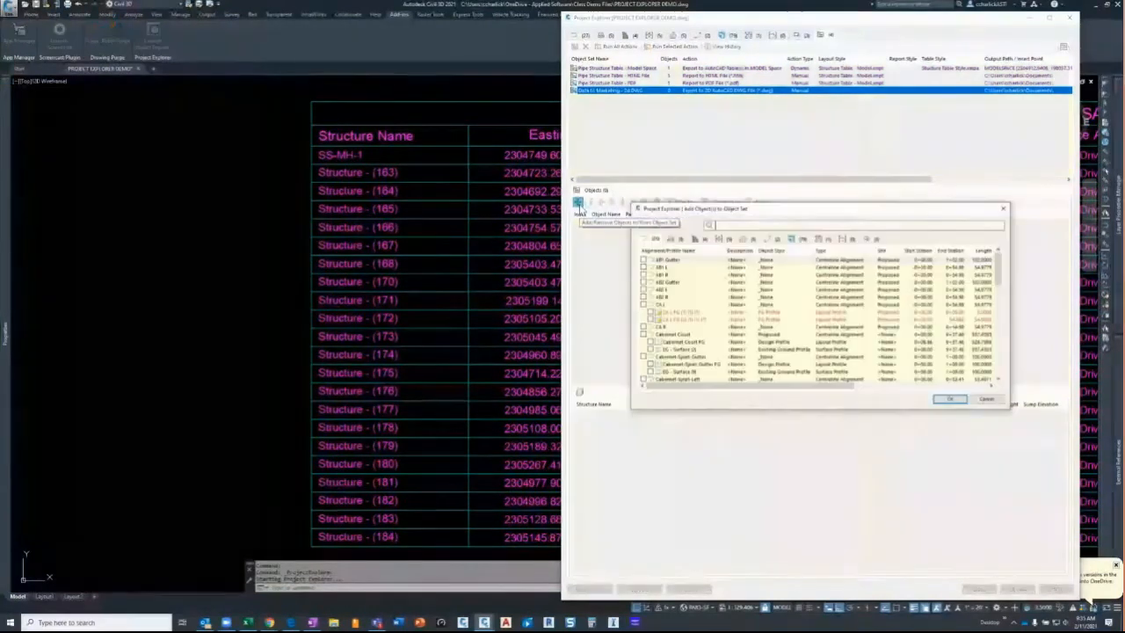
{"action": "left_click_drag", "start_coordinate": [768, 213], "coordinate": [330, 176]}
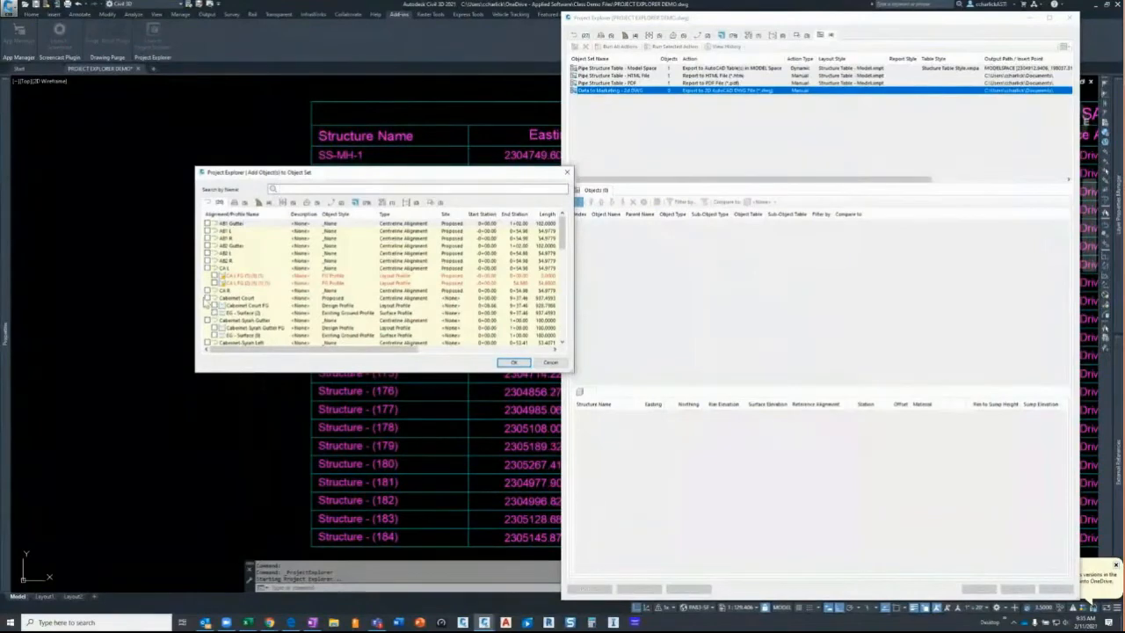
{"action": "left_click", "coordinate": [208, 299]}
{"action": "left_click", "coordinate": [208, 299]}
{"action": "scroll", "coordinate": [211, 306], "scroll_direction": "down", "scroll_amount": 1}
{"action": "scroll", "coordinate": [211, 308], "scroll_direction": "up", "scroll_amount": 1}
{"action": "scroll", "coordinate": [211, 310], "scroll_direction": "down", "scroll_amount": 1}
{"action": "scroll", "coordinate": [212, 308], "scroll_direction": "down", "scroll_amount": 1}
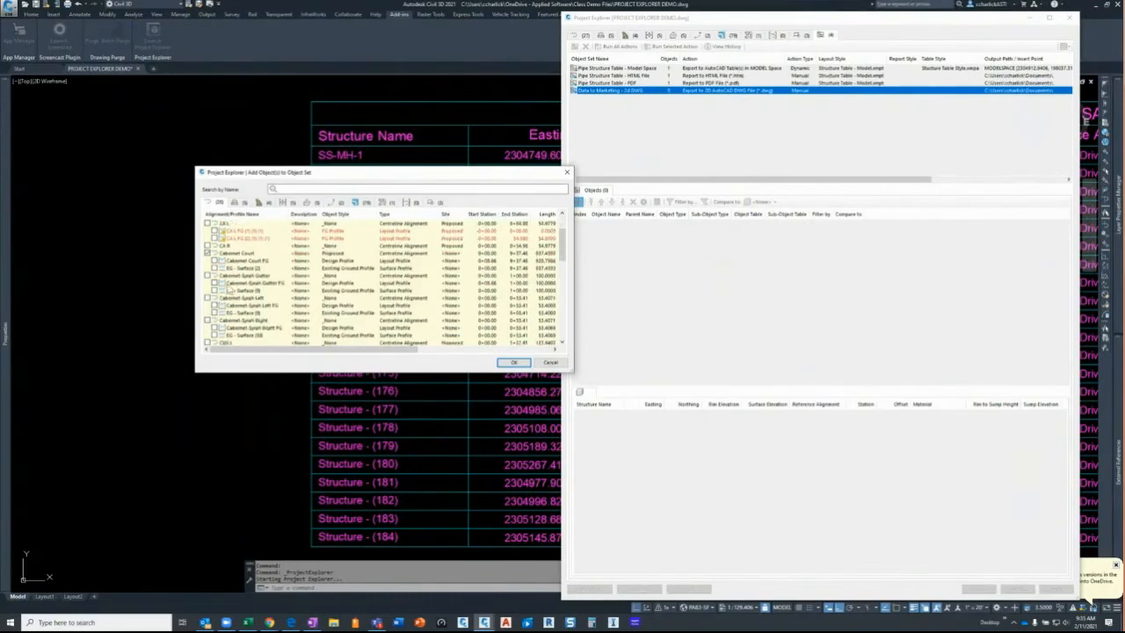
{"action": "scroll", "coordinate": [228, 291], "scroll_direction": "down", "scroll_amount": 3}
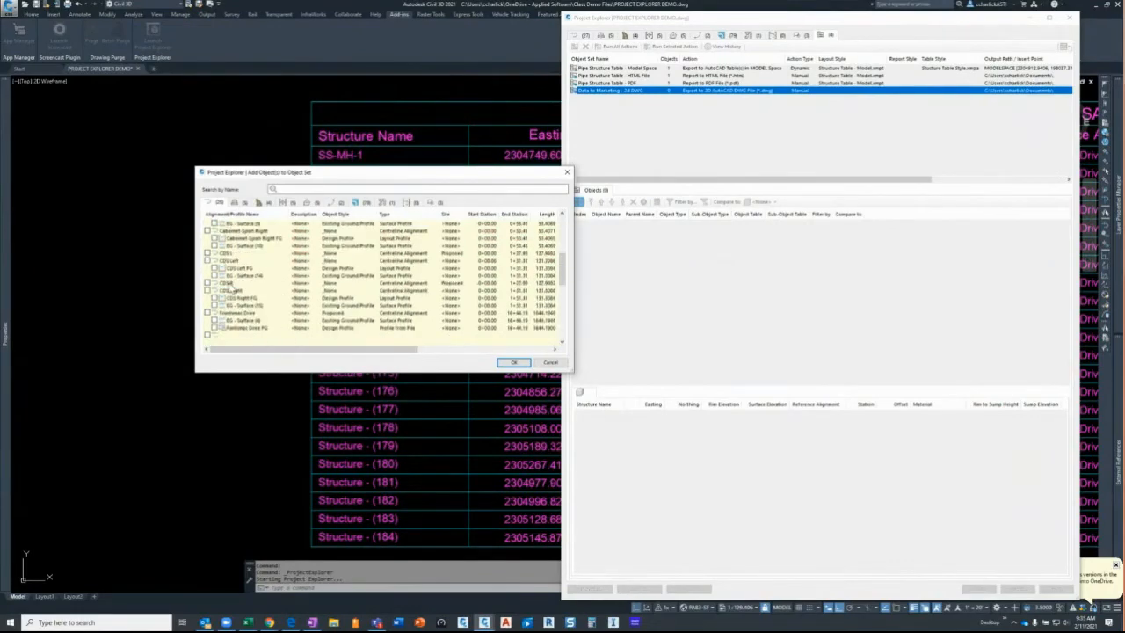
{"action": "scroll", "coordinate": [206, 277], "scroll_direction": "down", "scroll_amount": 1}
{"action": "scroll", "coordinate": [207, 286], "scroll_direction": "up", "scroll_amount": 1}
{"action": "scroll", "coordinate": [206, 294], "scroll_direction": "down", "scroll_amount": 1}
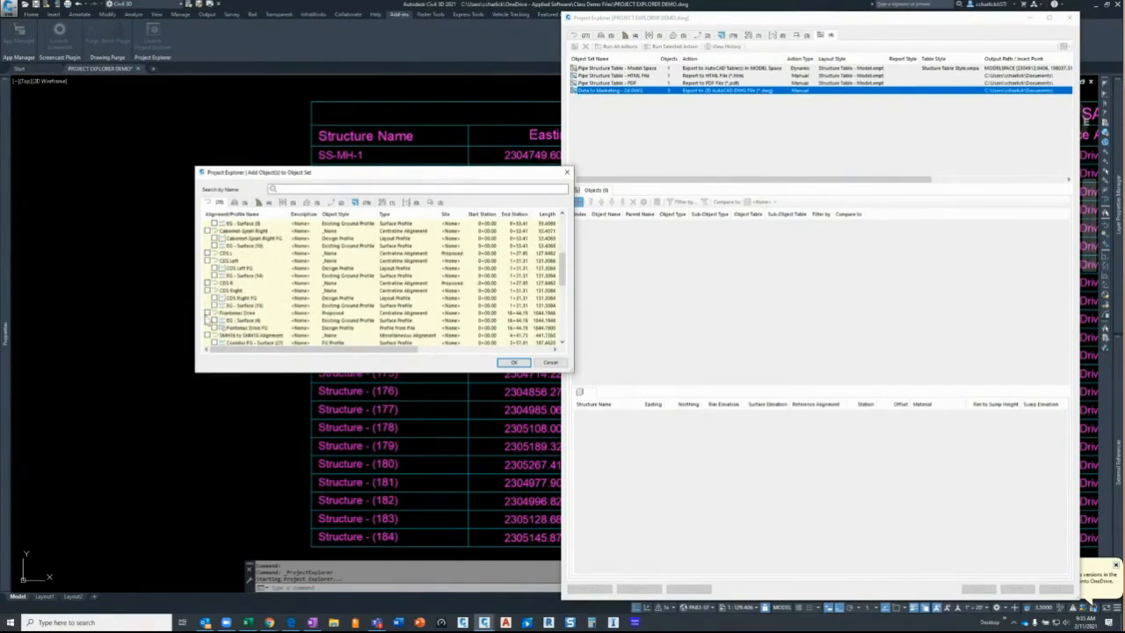
{"action": "scroll", "coordinate": [209, 313], "scroll_direction": "down", "scroll_amount": 3}
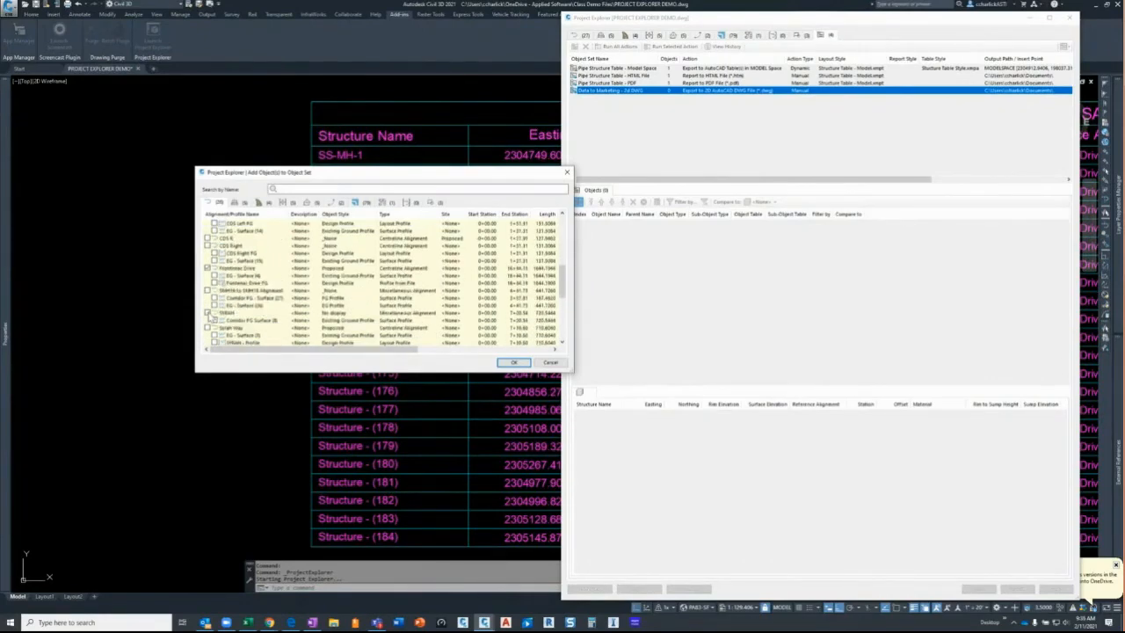
{"action": "left_click", "coordinate": [208, 306]}
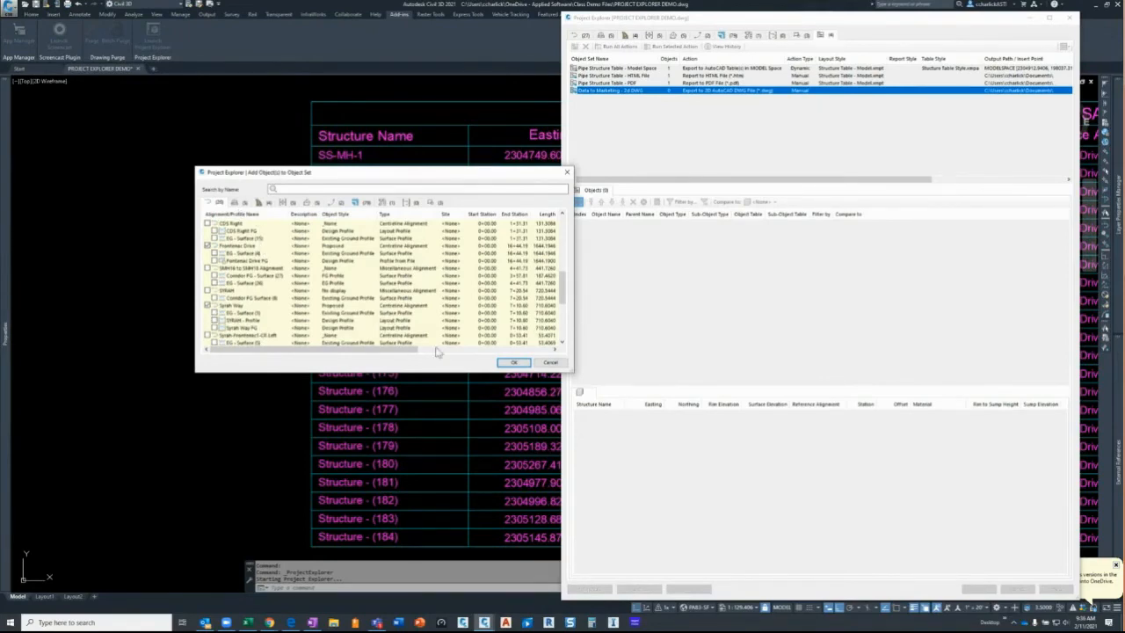
{"action": "left_click", "coordinate": [514, 363]}
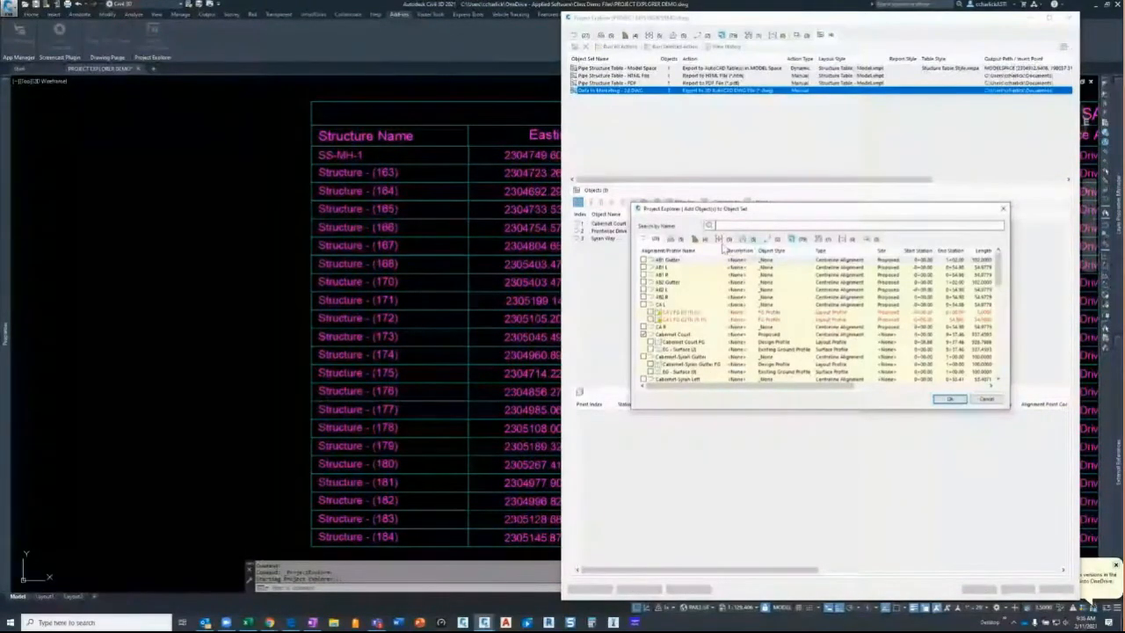
Step: Mark all parcels for inclusion in the Data to Marketing - 2d DWG object set
{"action": "left_click", "coordinate": [792, 238]}
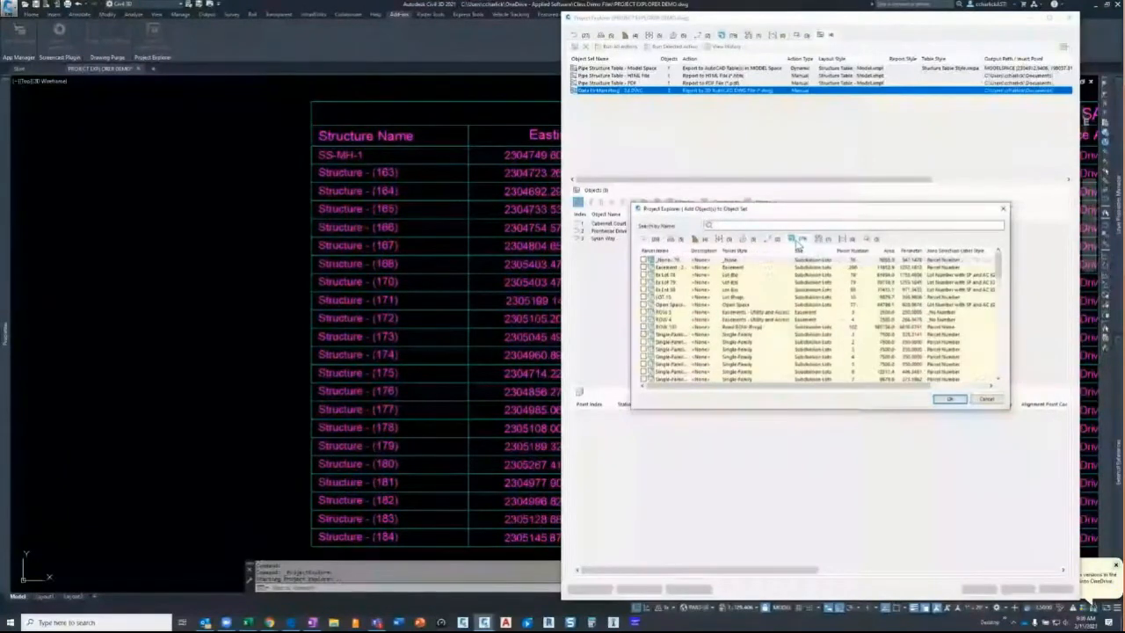
{"action": "scroll", "coordinate": [659, 345], "scroll_direction": "down", "scroll_amount": 2}
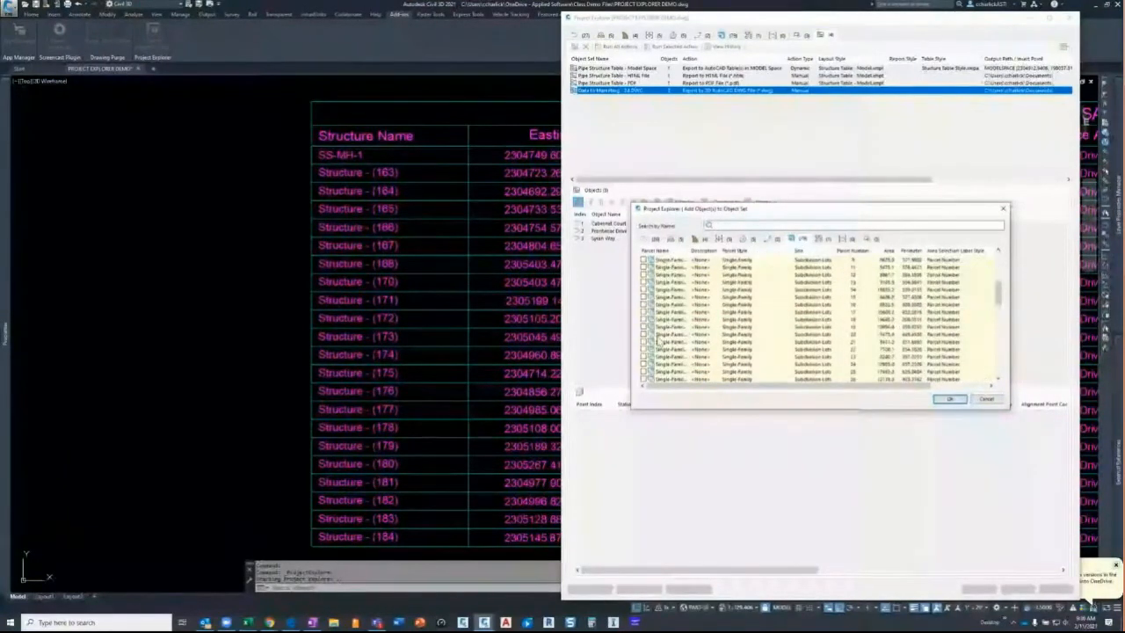
{"action": "left_click", "coordinate": [673, 329]}
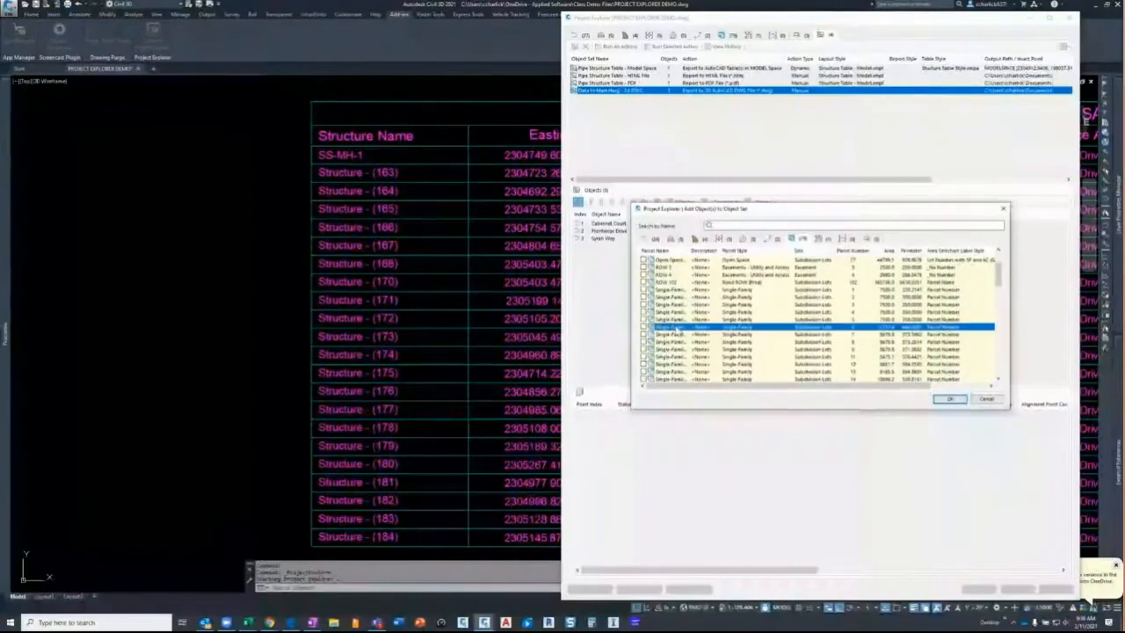
{"action": "key", "text": "ctrl+a"}
{"action": "left_click", "coordinate": [646, 333]}
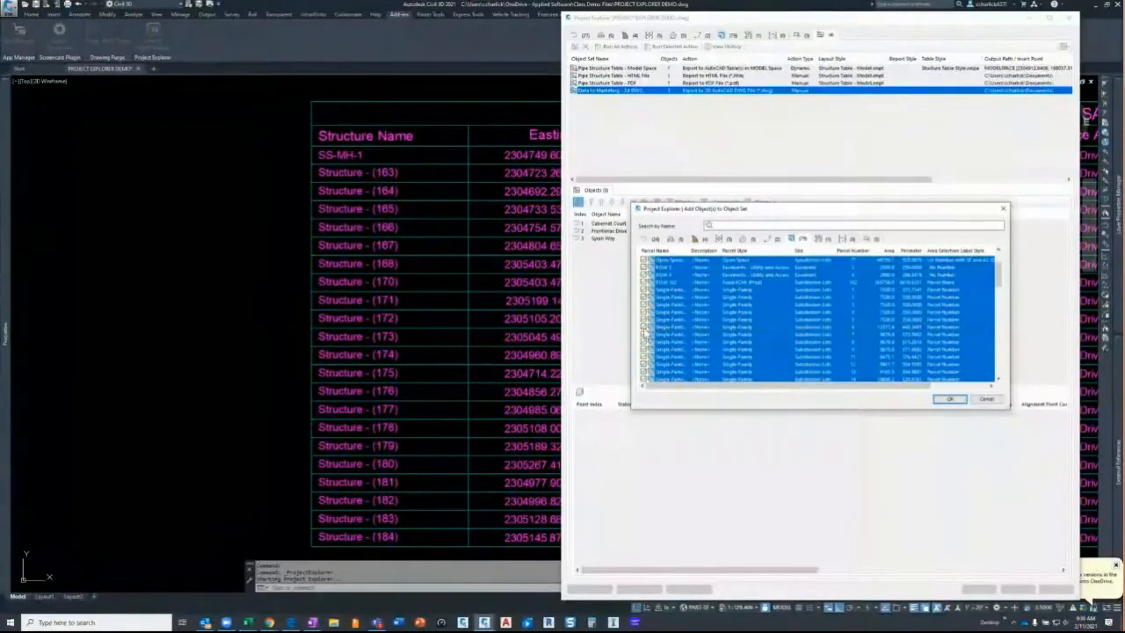
{"action": "scroll", "coordinate": [723, 336], "scroll_direction": "down", "scroll_amount": 3}
{"action": "scroll", "coordinate": [723, 336], "scroll_direction": "down", "scroll_amount": 3}
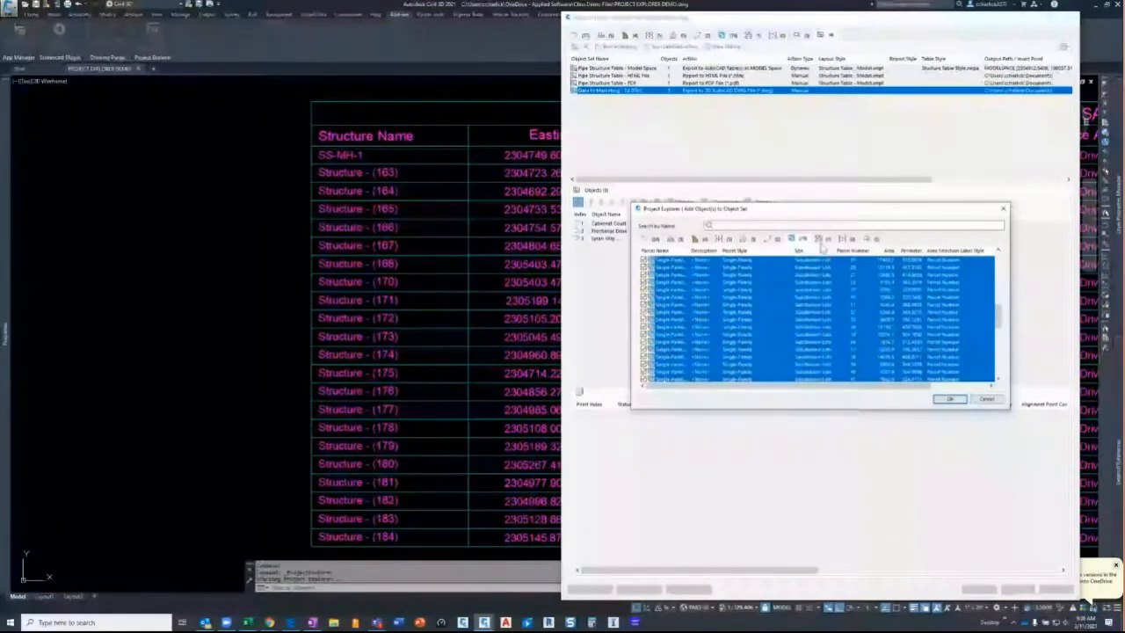
Step: Include the SANITARY pipe network and accept the object selection for the set
{"action": "left_click", "coordinate": [819, 240]}
{"action": "left_click", "coordinate": [647, 262]}
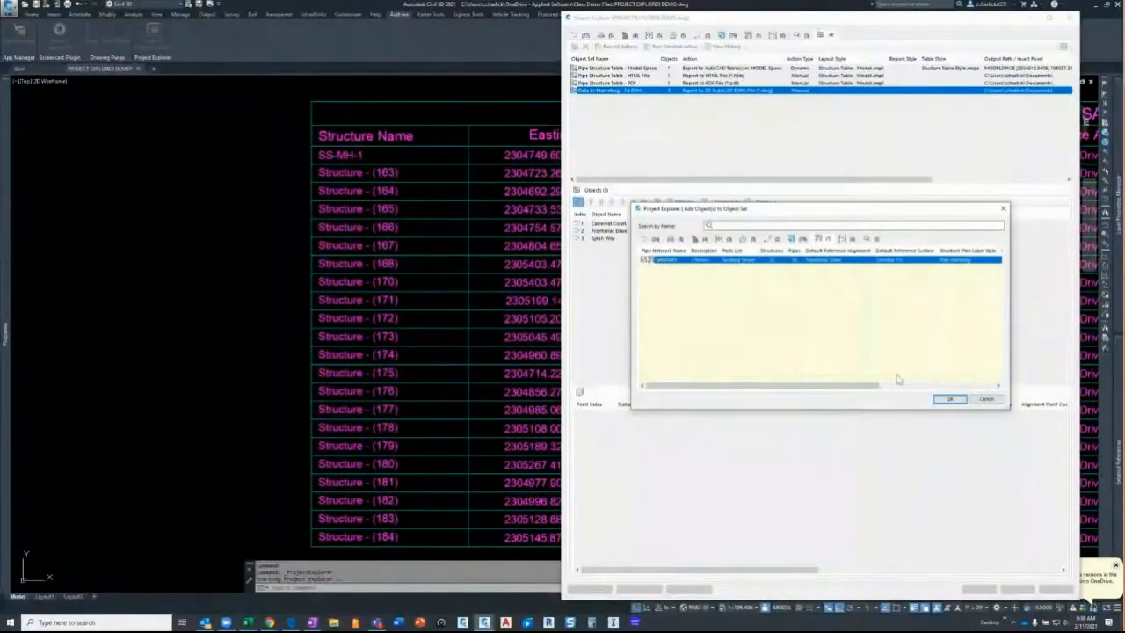
{"action": "left_click", "coordinate": [947, 400]}
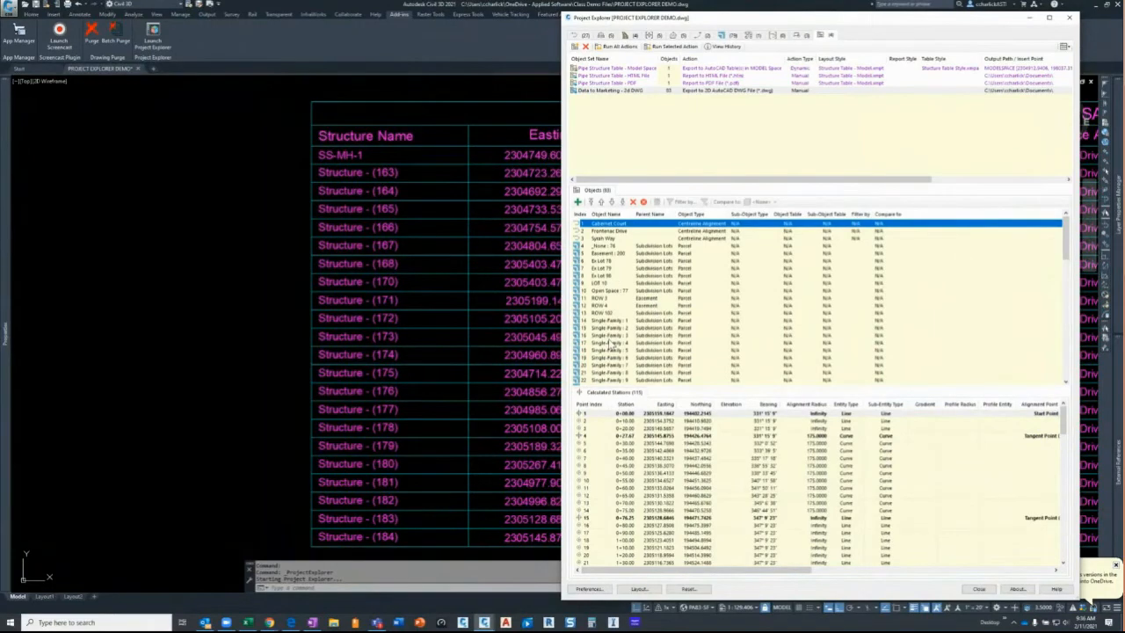
Step: Review the set's object list down to the SANITARY network, run its DWG export action and open the generated drawing
{"action": "scroll", "coordinate": [618, 350], "scroll_direction": "down", "scroll_amount": 15}
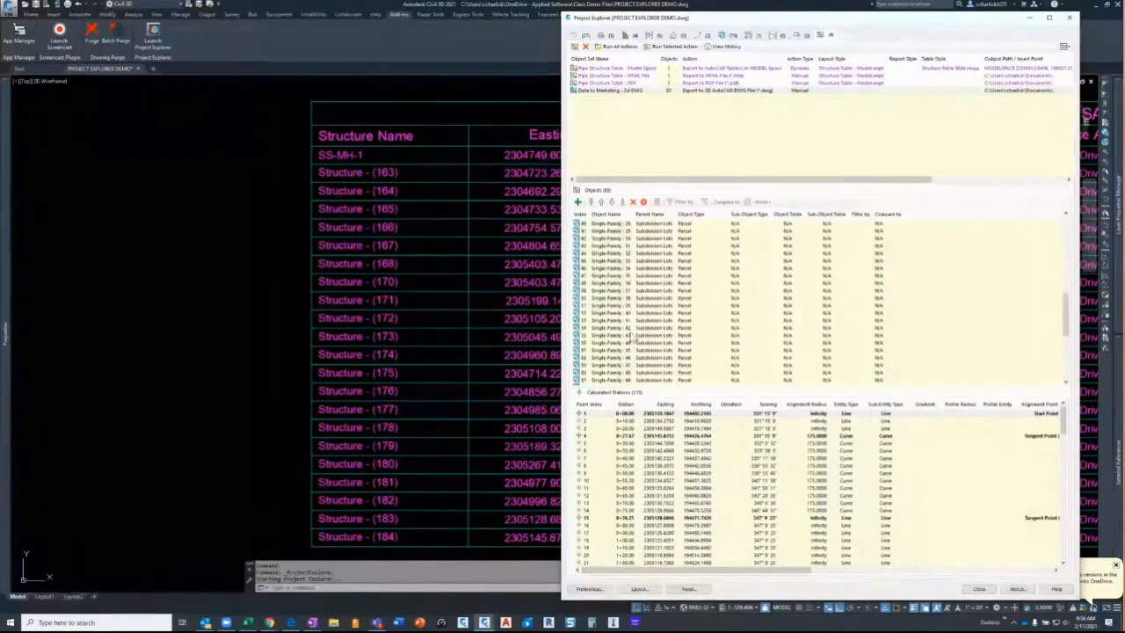
{"action": "left_click", "coordinate": [616, 380]}
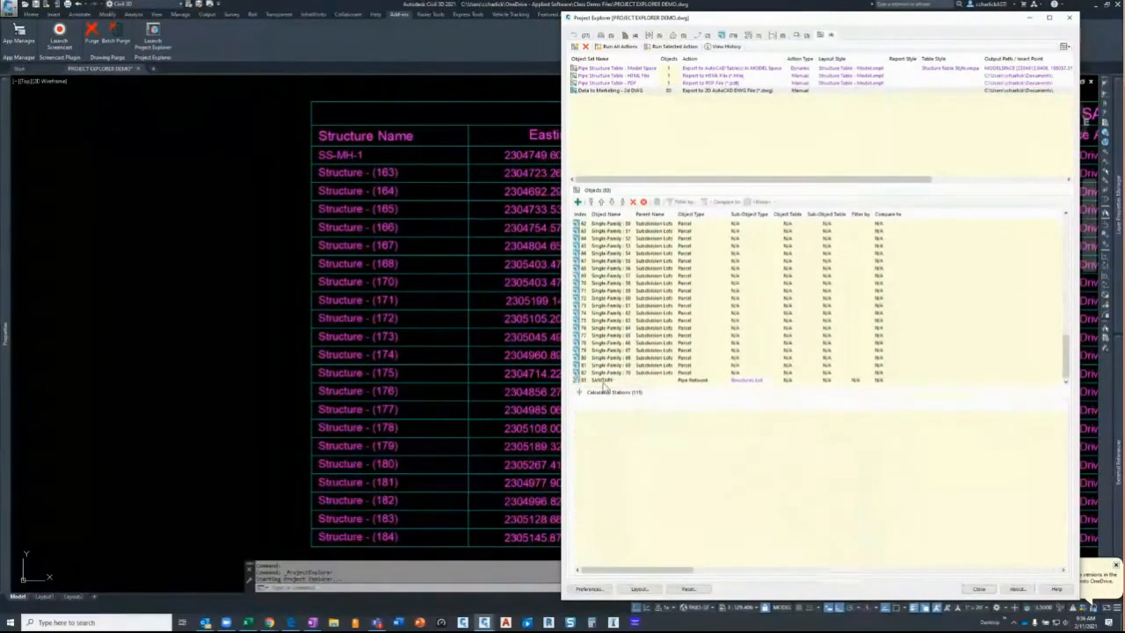
{"action": "scroll", "coordinate": [618, 369], "scroll_direction": "up", "scroll_amount": 15}
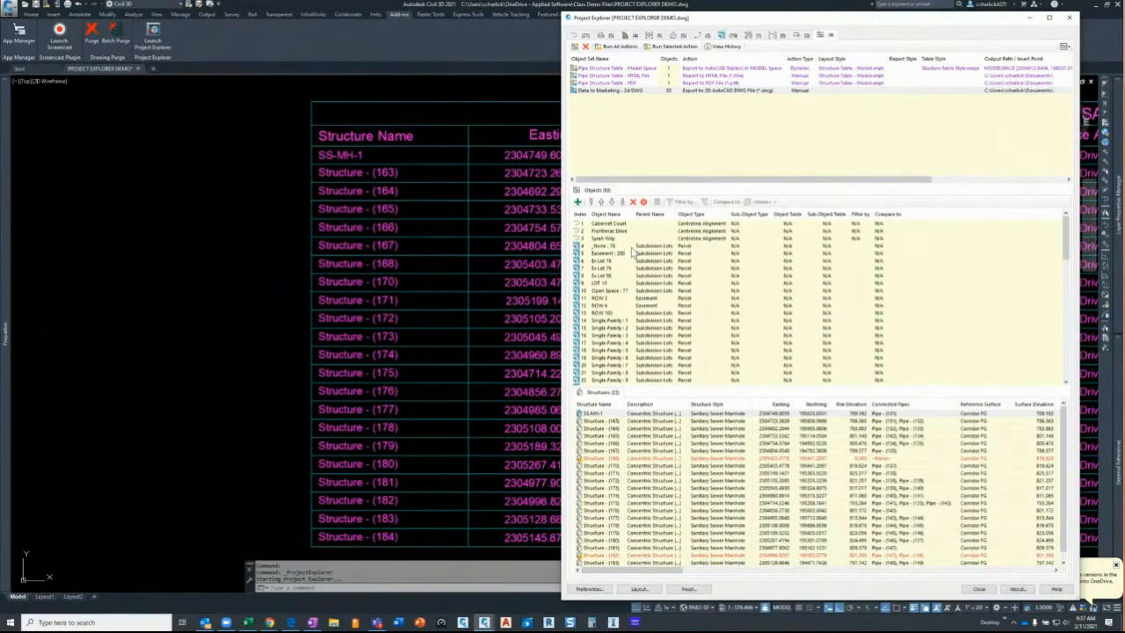
{"action": "left_click", "coordinate": [613, 91]}
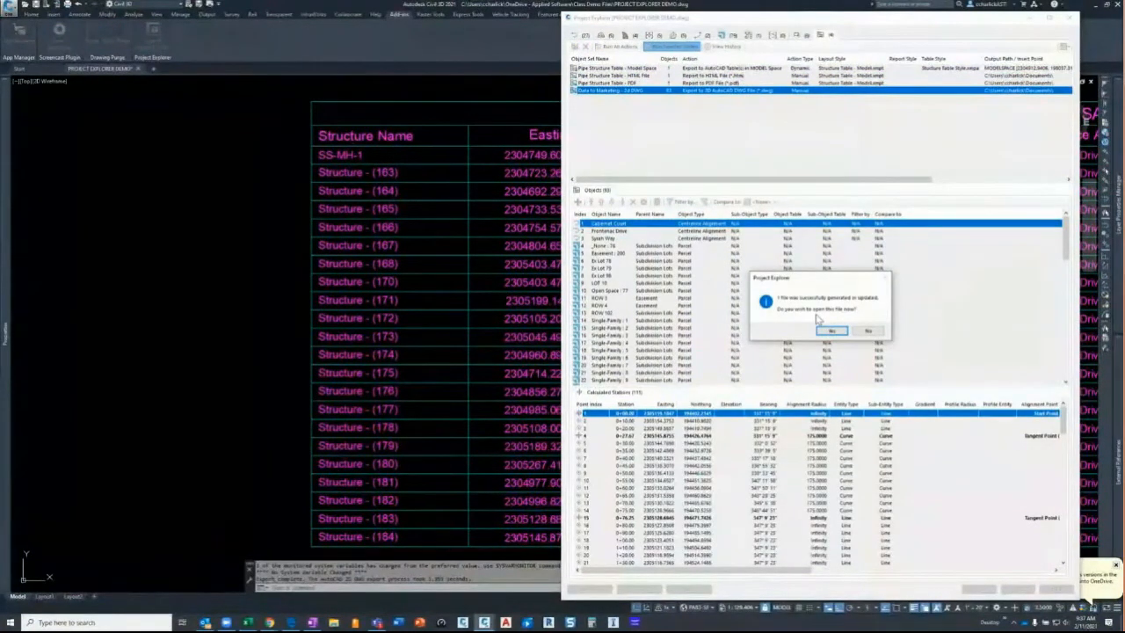
{"action": "left_click", "coordinate": [826, 333]}
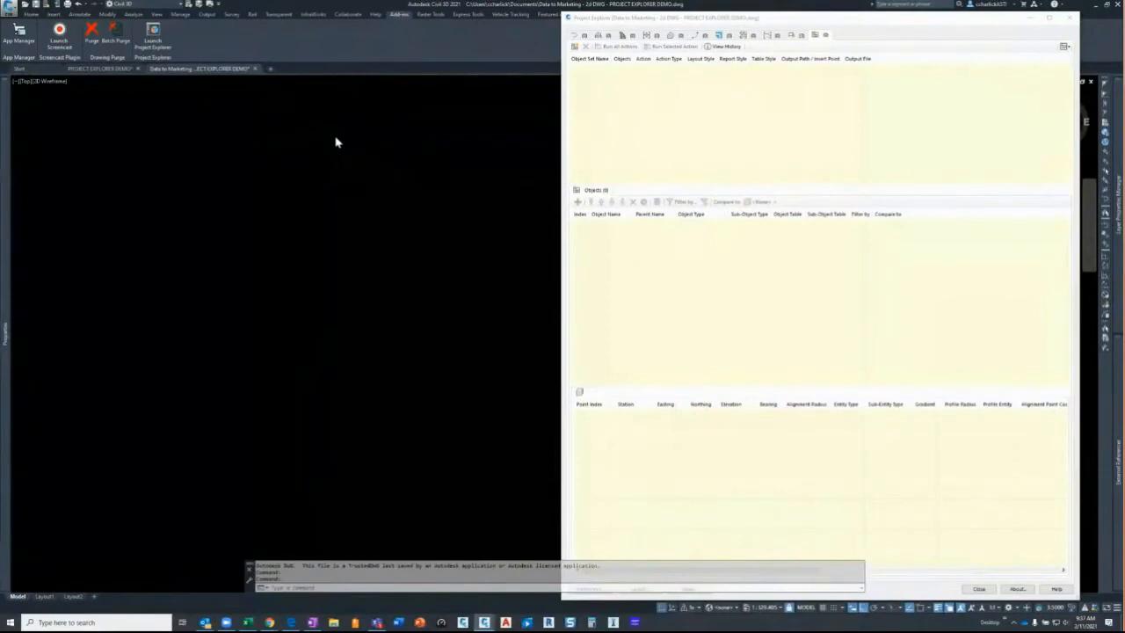
Step: Examine the exported subdivision drawing and check the properties of a sanitary pipe line between two manholes, clearing the selection when done
{"action": "middle_click", "coordinate": [415, 231]}
{"action": "middle_click", "coordinate": [415, 231]}
{"action": "middle_click_drag", "start_coordinate": [429, 236], "coordinate": [204, 239]}
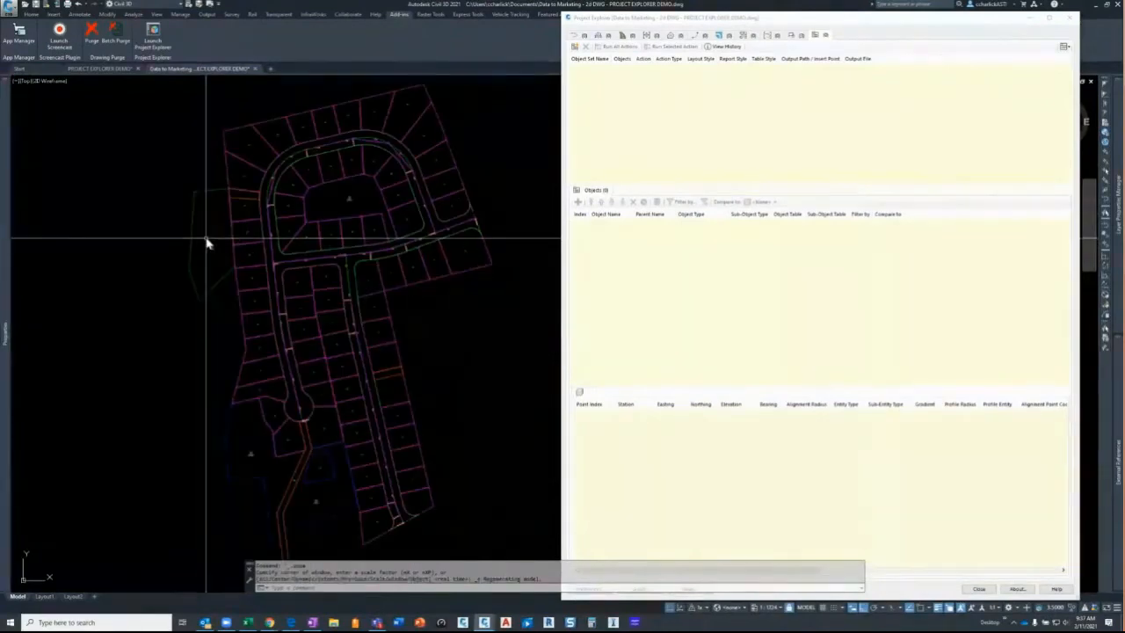
{"action": "scroll", "coordinate": [431, 193], "scroll_direction": "up", "scroll_amount": 5}
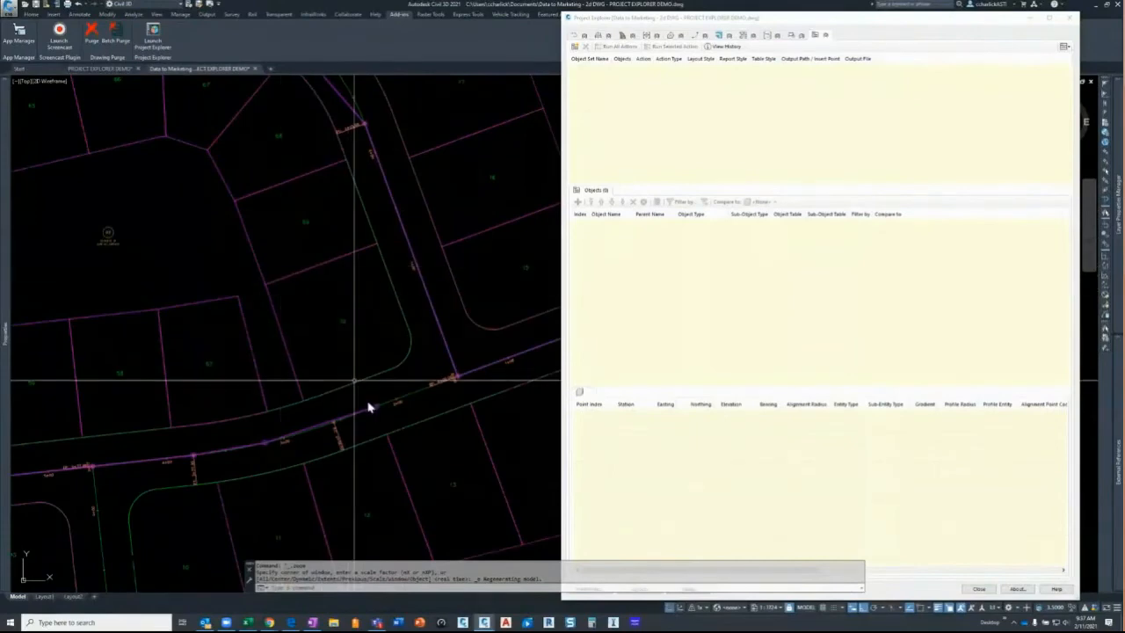
{"action": "scroll", "coordinate": [326, 438], "scroll_direction": "up", "scroll_amount": 3}
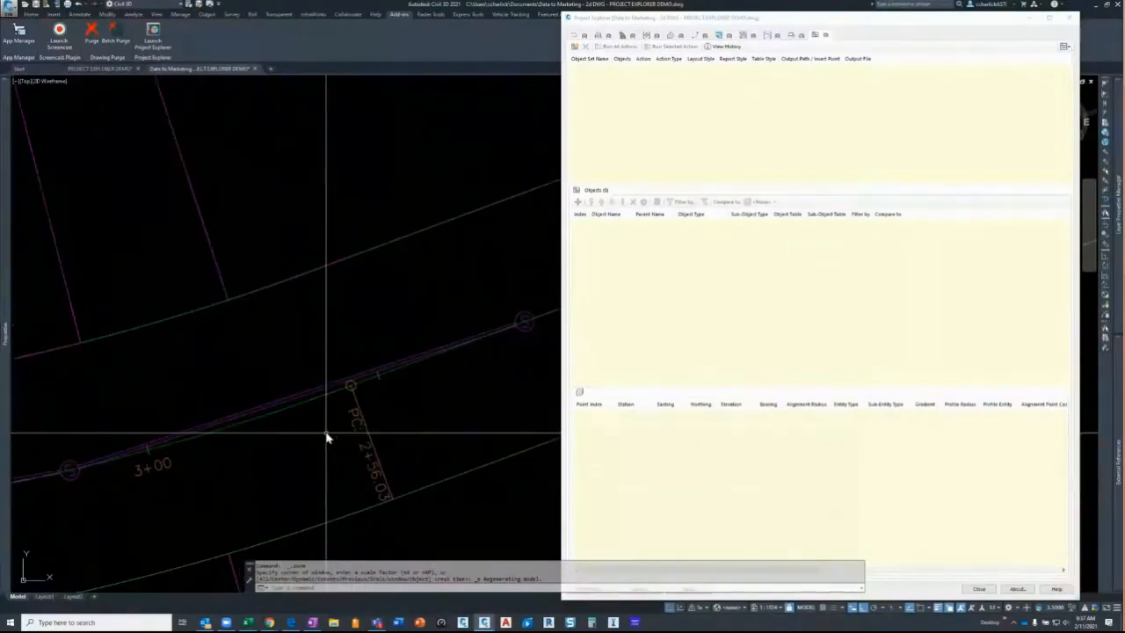
{"action": "left_click", "coordinate": [390, 371]}
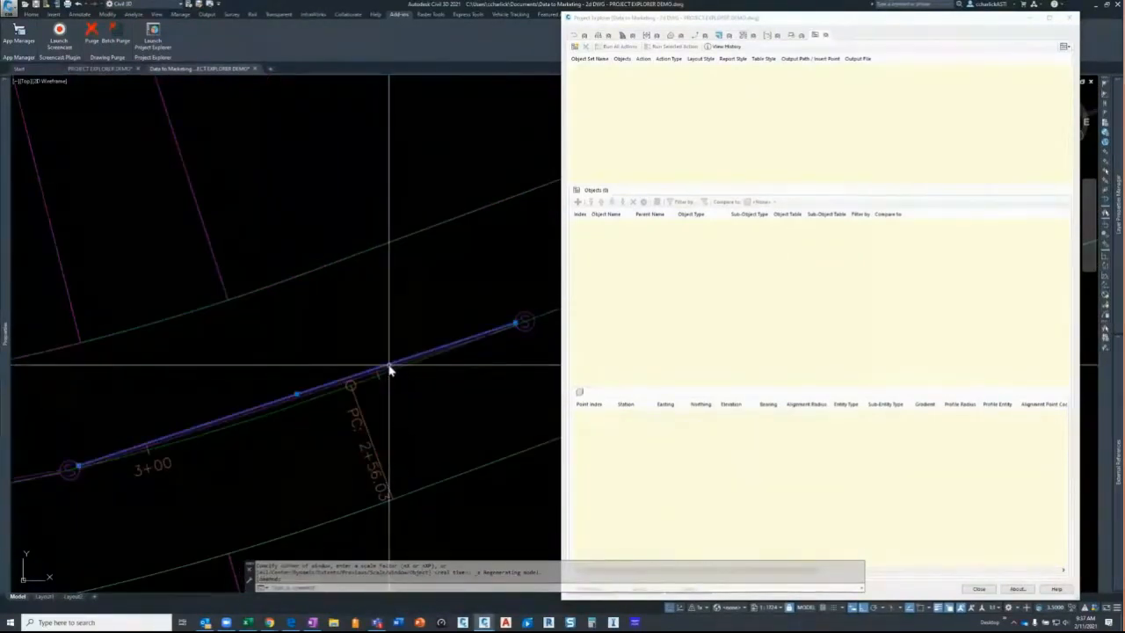
{"action": "mouse_move", "coordinate": [7, 327]}
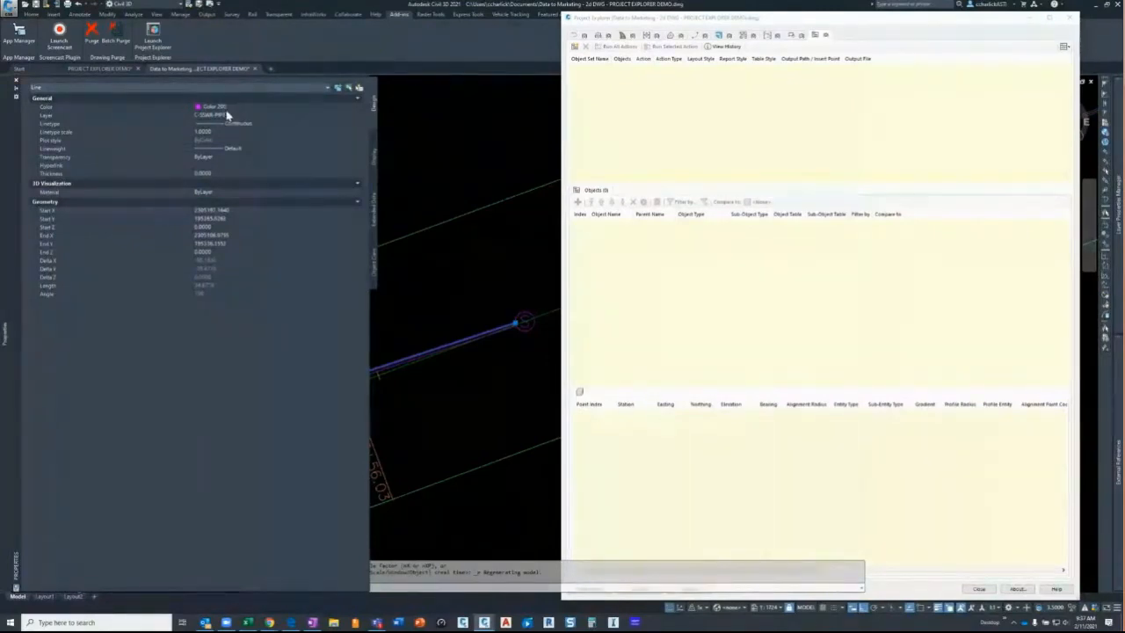
{"action": "key", "text": "Escape"}
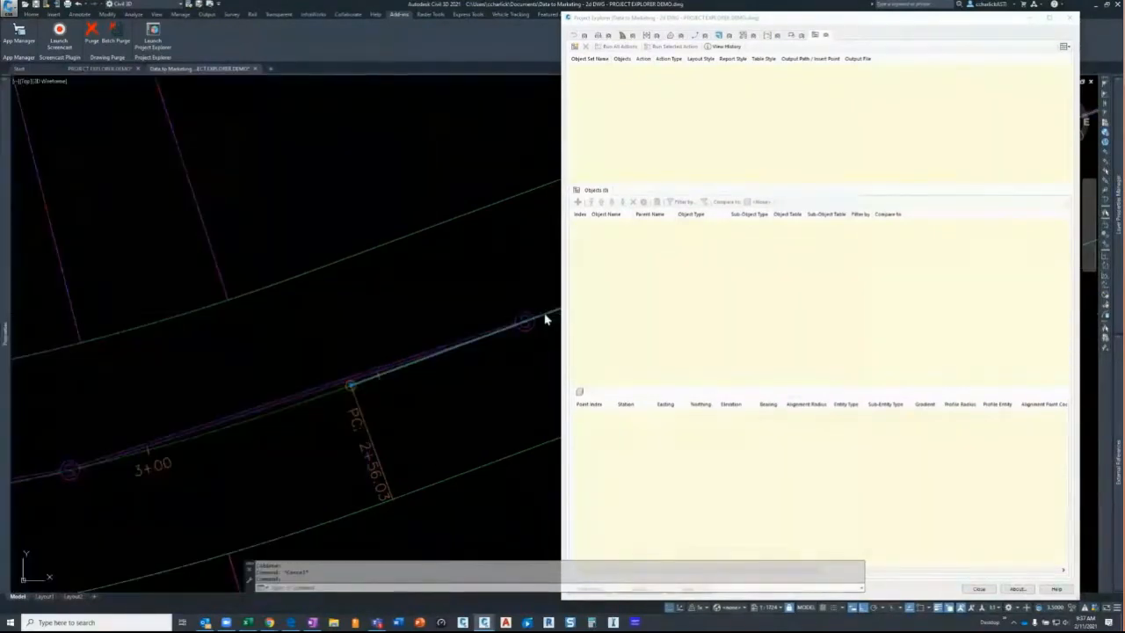
Step: Inspect the exported number label of parcel 70 up close, clearing the selection when done
{"action": "scroll", "coordinate": [312, 315], "scroll_direction": "down", "scroll_amount": 6}
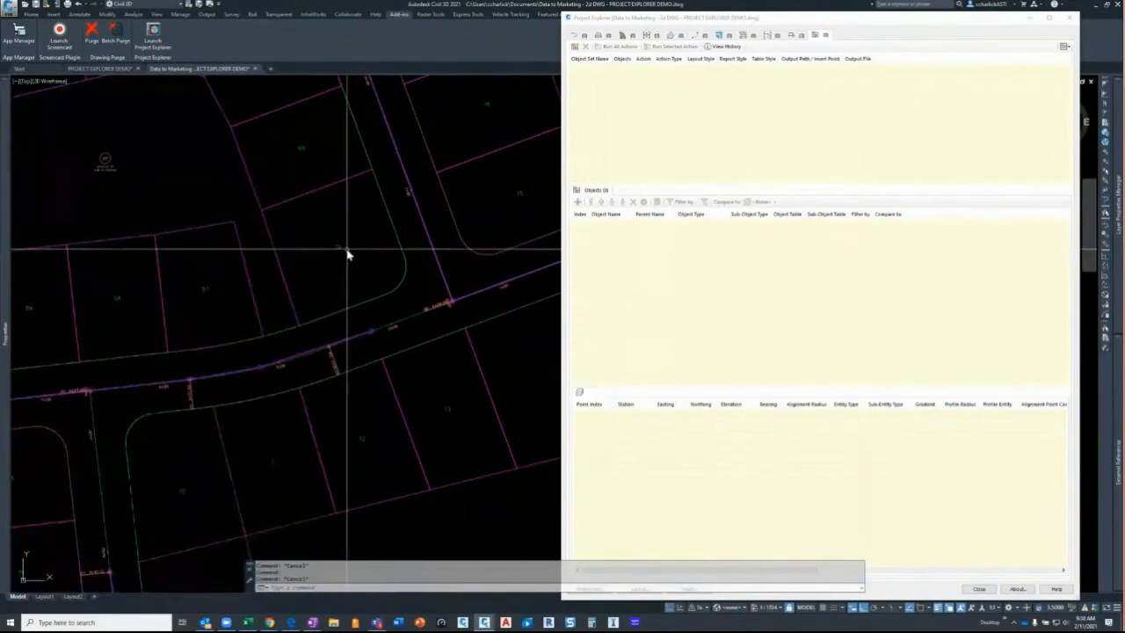
{"action": "left_click", "coordinate": [341, 248]}
{"action": "left_click", "coordinate": [376, 290]}
{"action": "scroll", "coordinate": [357, 257], "scroll_direction": "up", "scroll_amount": 2}
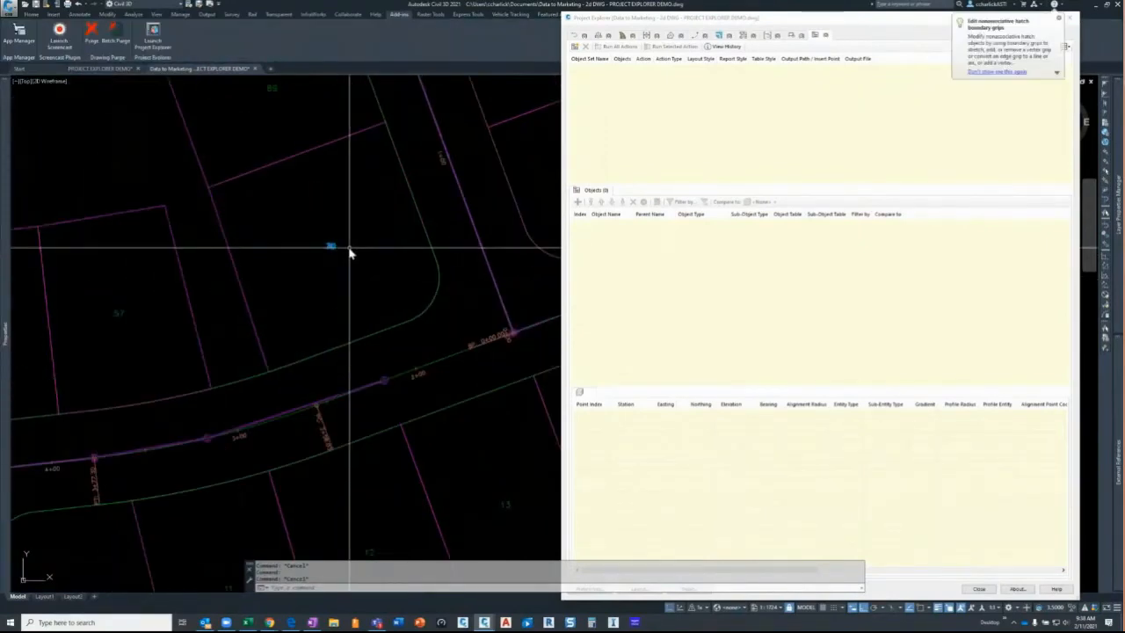
{"action": "scroll", "coordinate": [350, 253], "scroll_direction": "up", "scroll_amount": 3}
{"action": "scroll", "coordinate": [299, 243], "scroll_direction": "down", "scroll_amount": 2}
{"action": "left_click", "coordinate": [318, 258]}
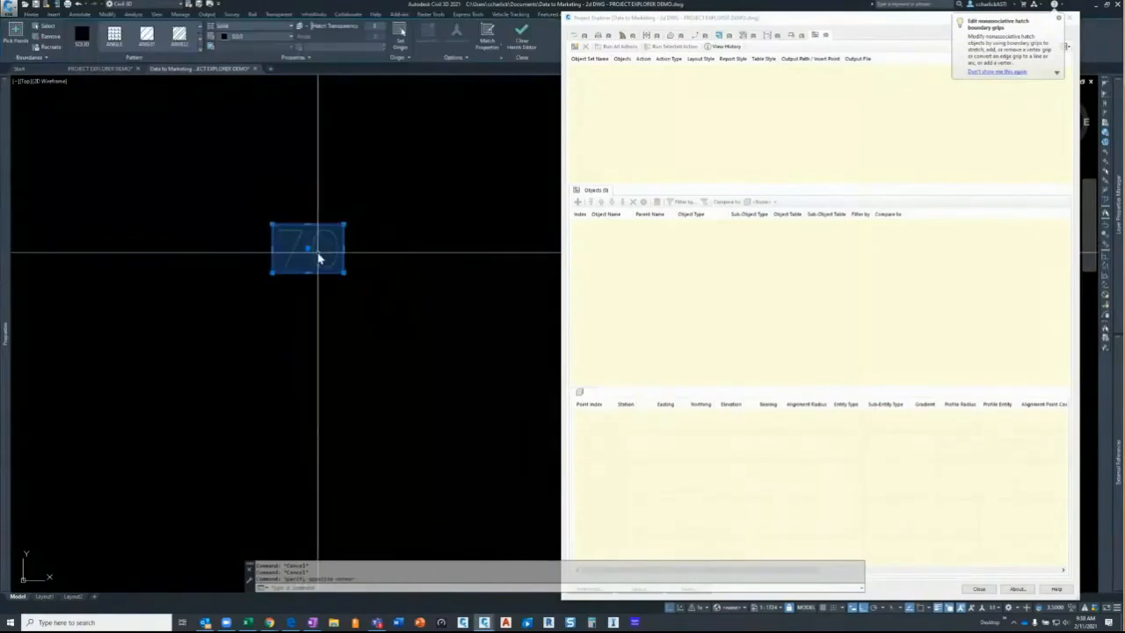
{"action": "key", "text": "Escape"}
{"action": "scroll", "coordinate": [326, 246], "scroll_direction": "down", "scroll_amount": 6}
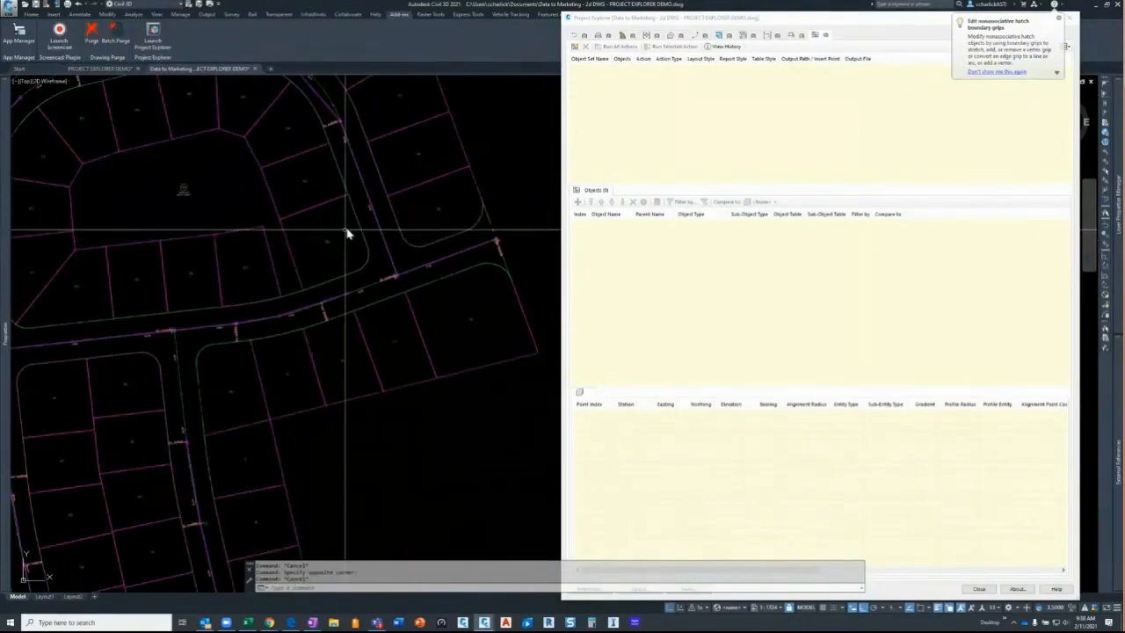
Step: Check what kind of object the exported area text below parcel label 98 is by selecting it
{"action": "scroll", "coordinate": [243, 212], "scroll_direction": "up", "scroll_amount": 5}
{"action": "left_click", "coordinate": [183, 189]}
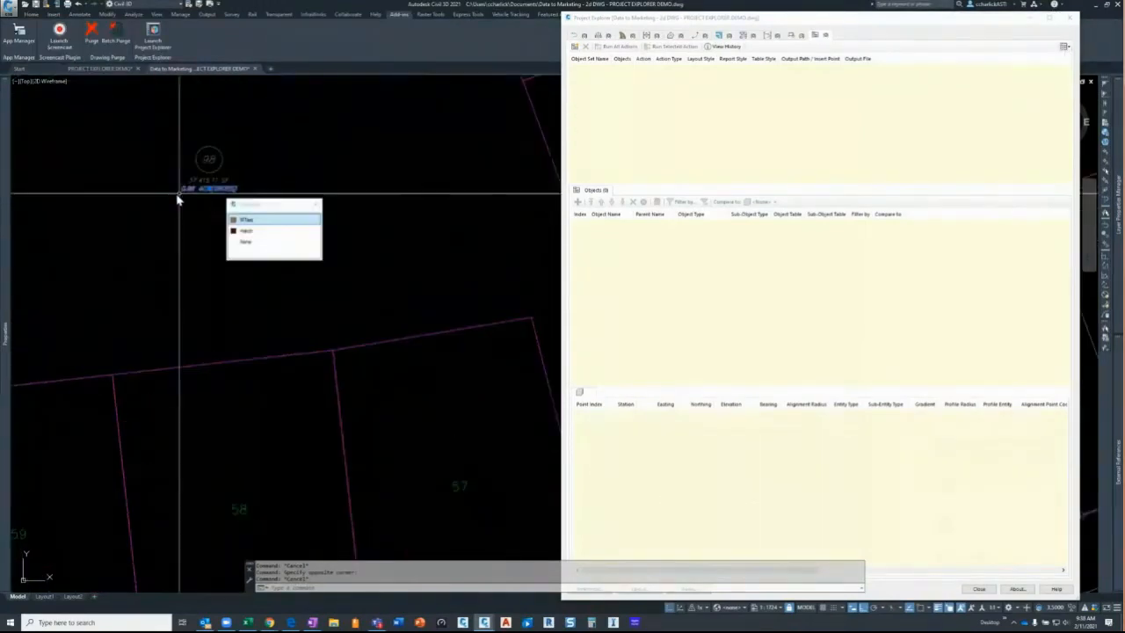
{"action": "left_click", "coordinate": [248, 226]}
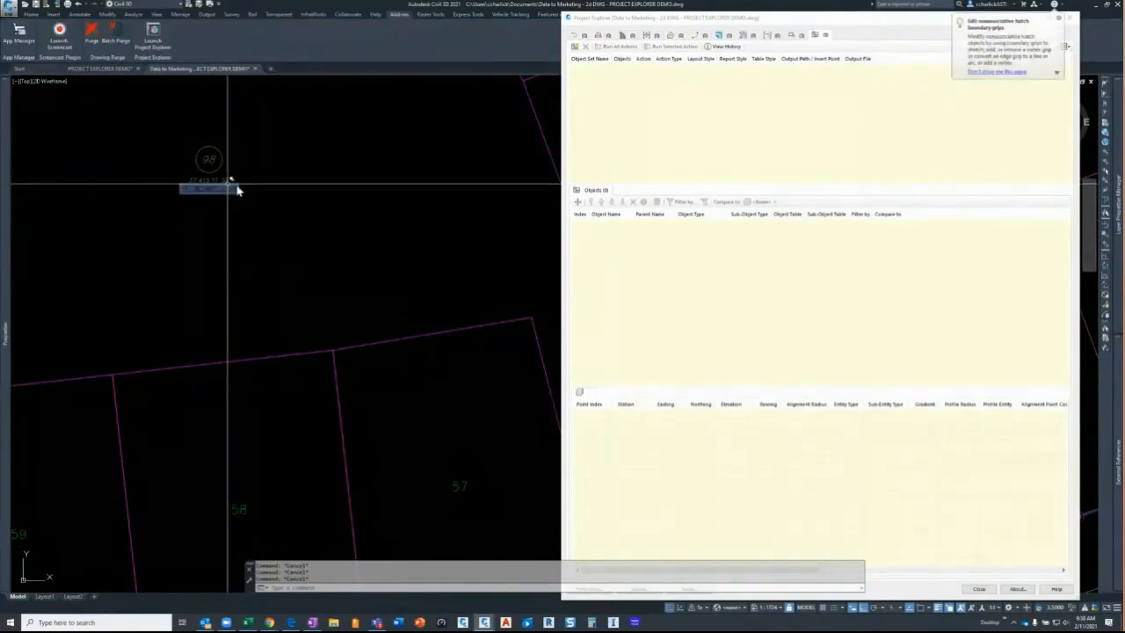
{"action": "scroll", "coordinate": [294, 200], "scroll_direction": "down", "scroll_amount": 5}
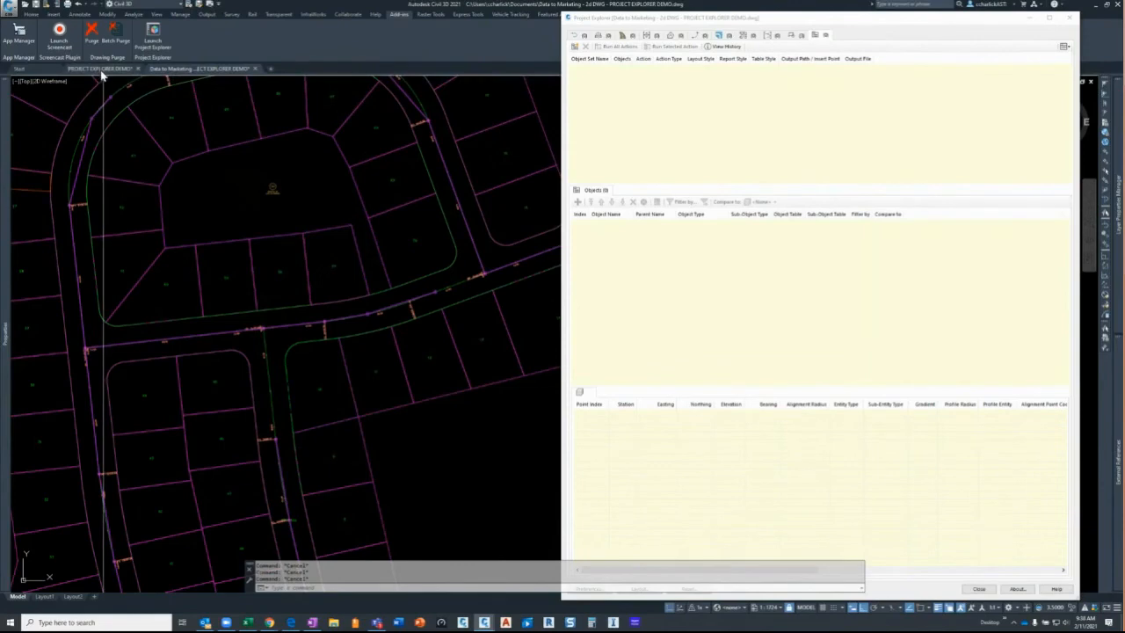
Step: Return to the PROJECT EXPLORER DEMO drawing and its Project Explorer window, clearing the table selection
{"action": "mouse_move", "coordinate": [102, 75]}
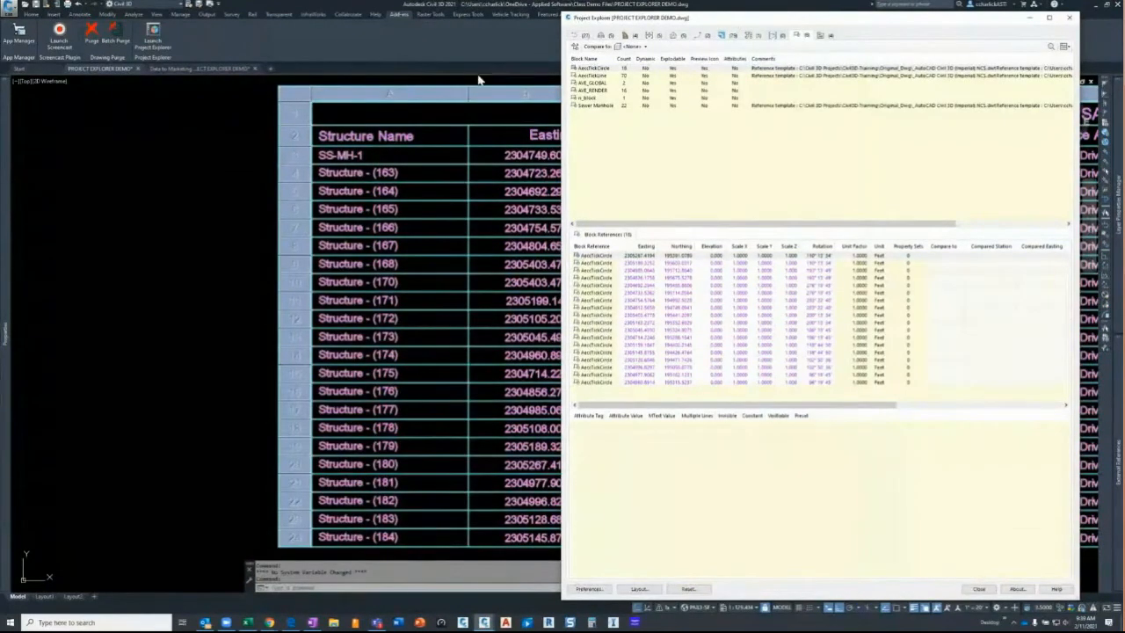
{"action": "key", "text": "Escape"}
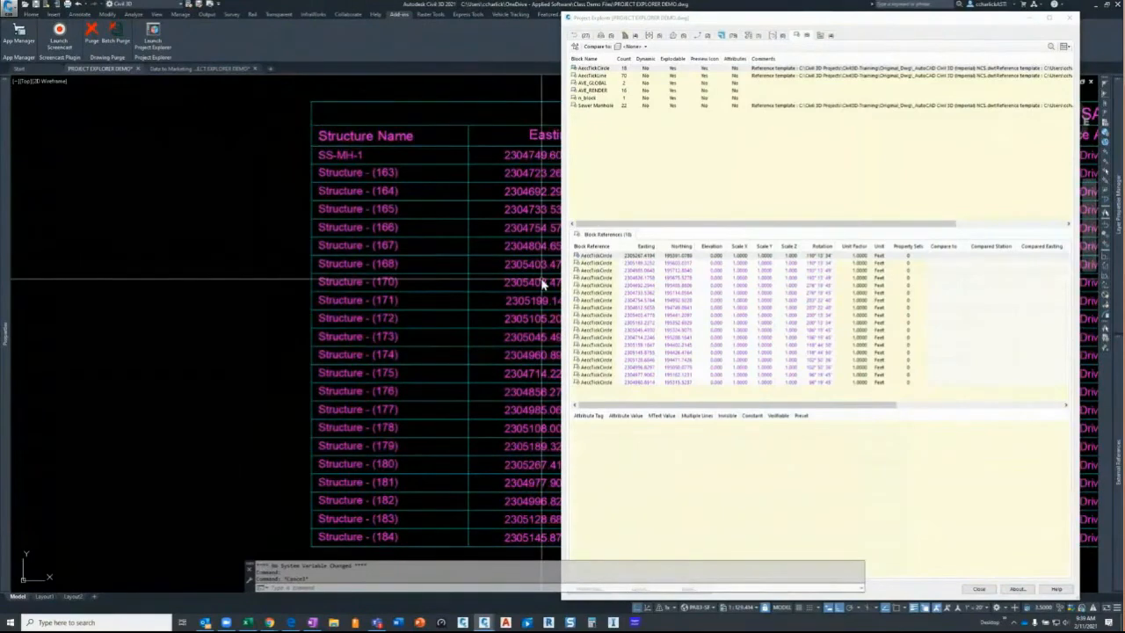
{"action": "left_click", "coordinate": [692, 129]}
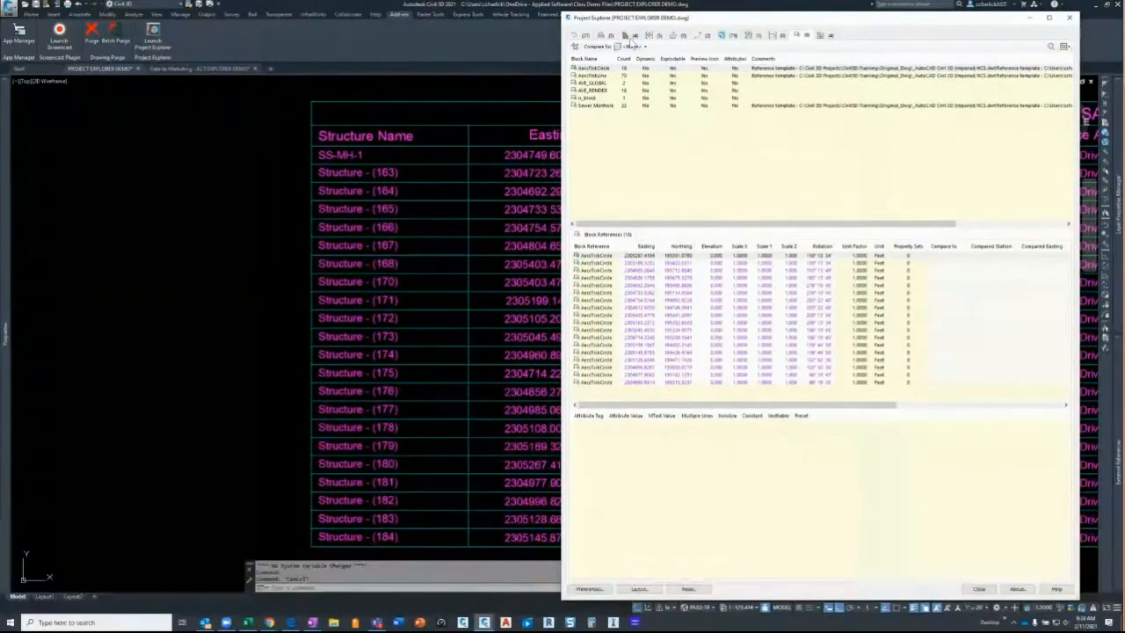
Step: Create a quick PDF report of the ROAD A corridor with the default file name in Documents and open it
{"action": "left_click", "coordinate": [626, 36]}
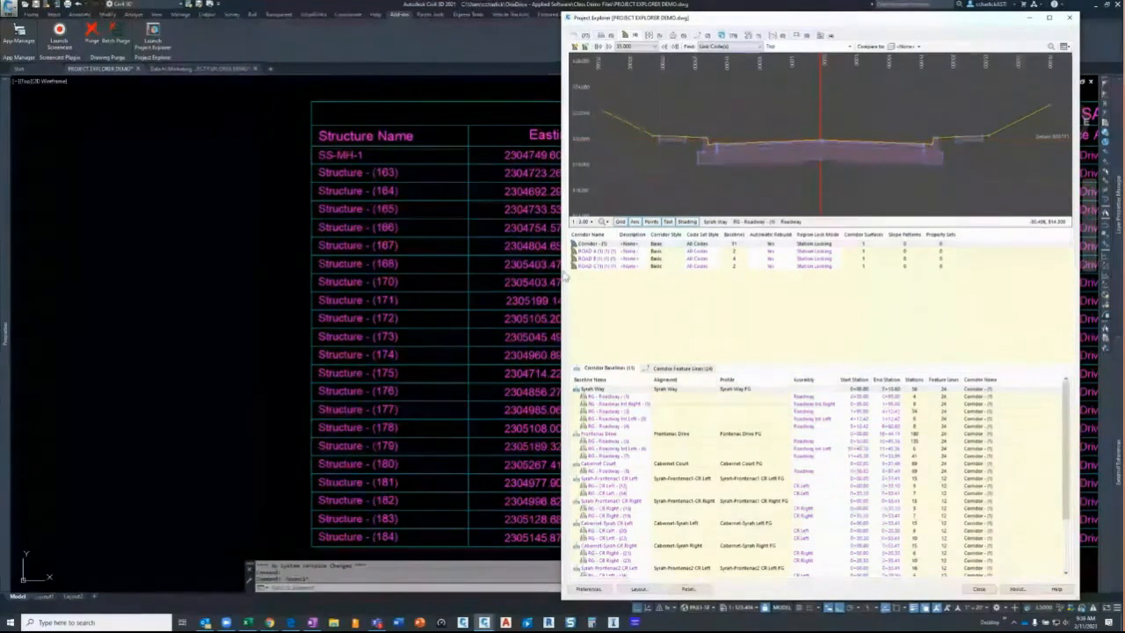
{"action": "left_click", "coordinate": [583, 252]}
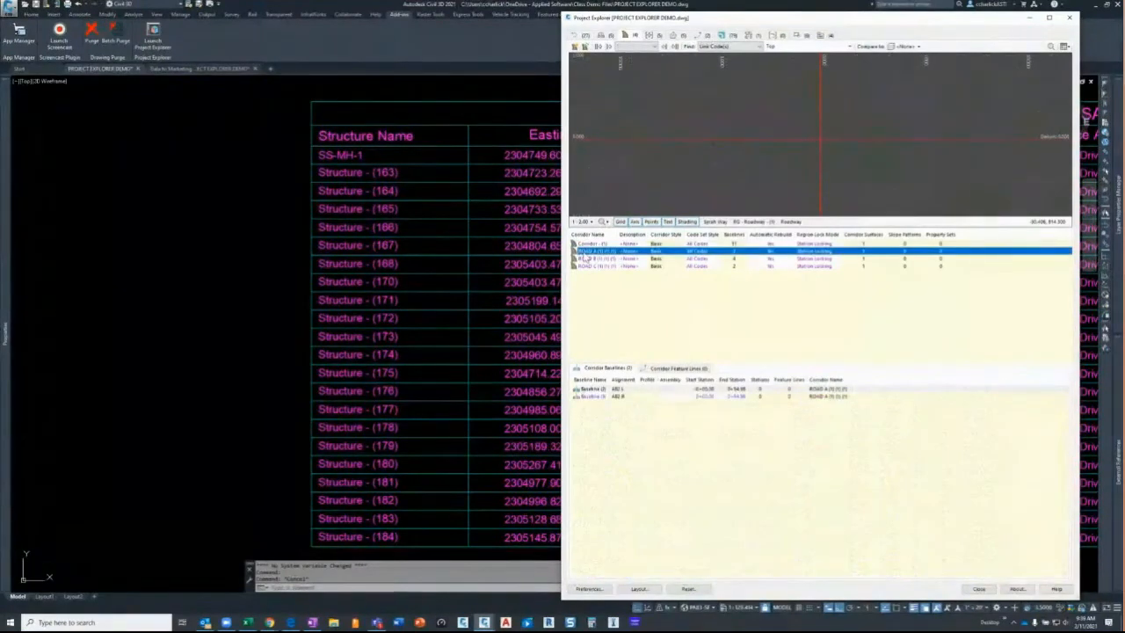
{"action": "right_click", "coordinate": [583, 254]}
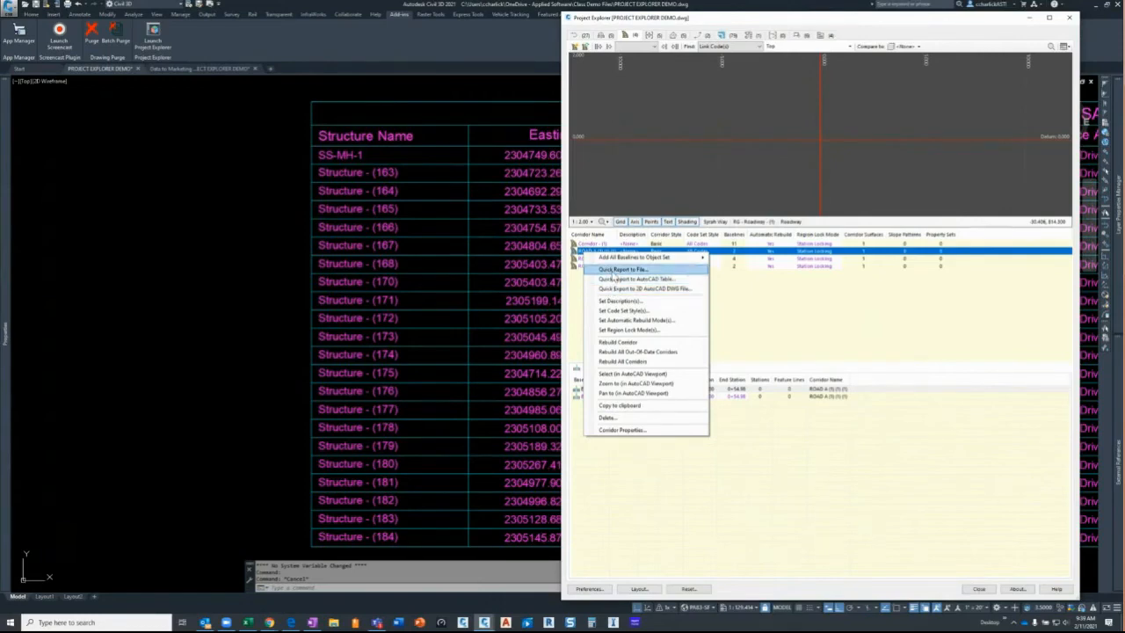
{"action": "left_click", "coordinate": [612, 270]}
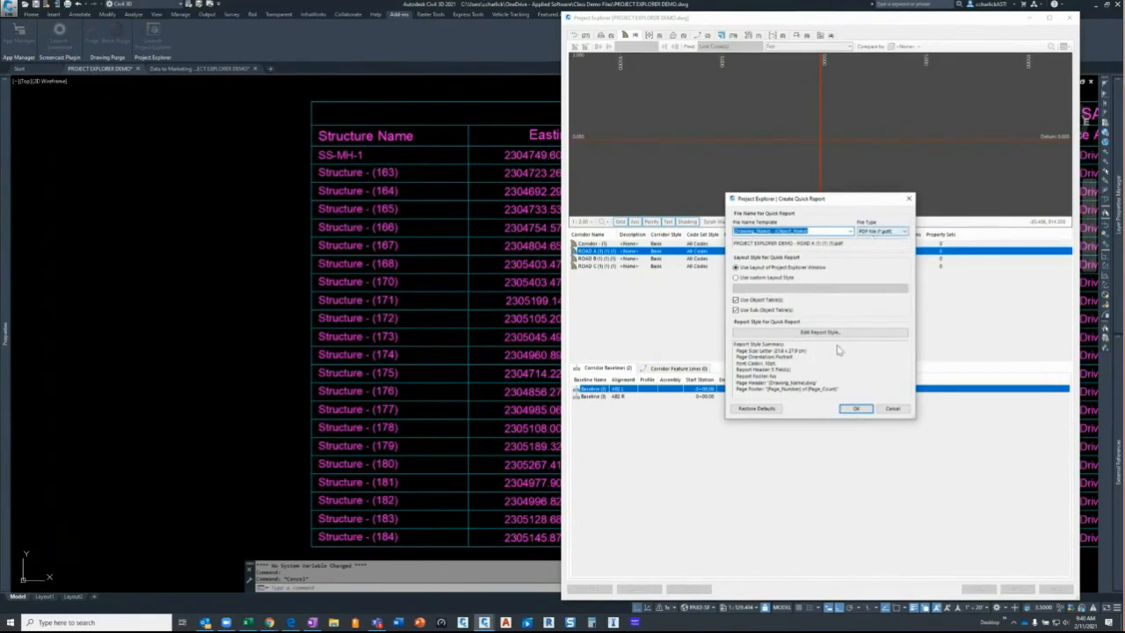
{"action": "left_click", "coordinate": [857, 410]}
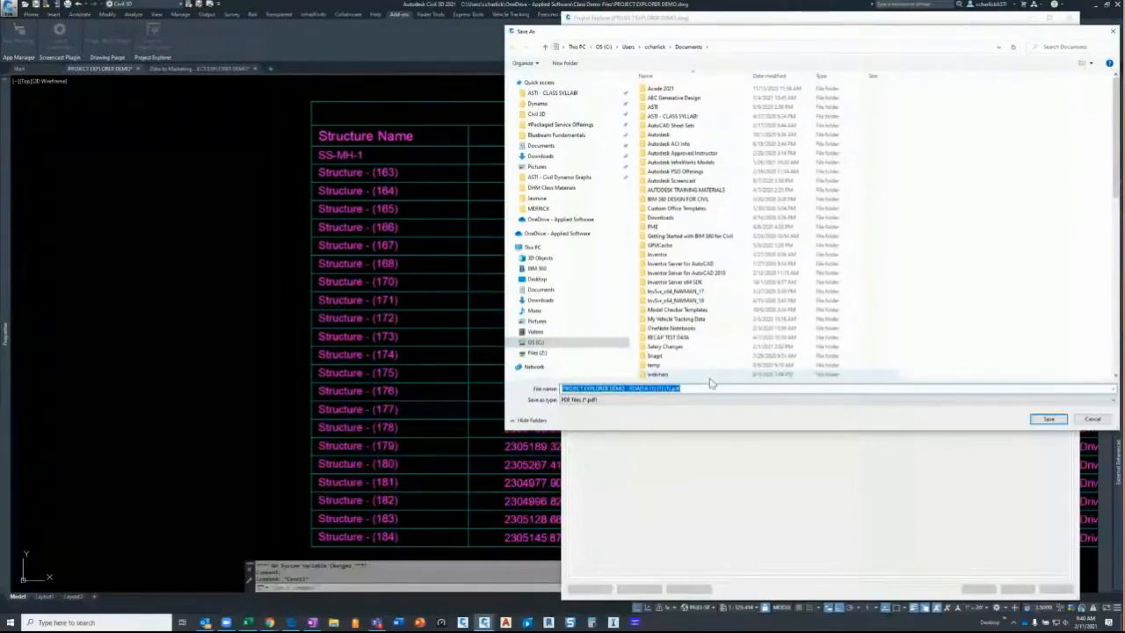
{"action": "left_click", "coordinate": [1049, 419]}
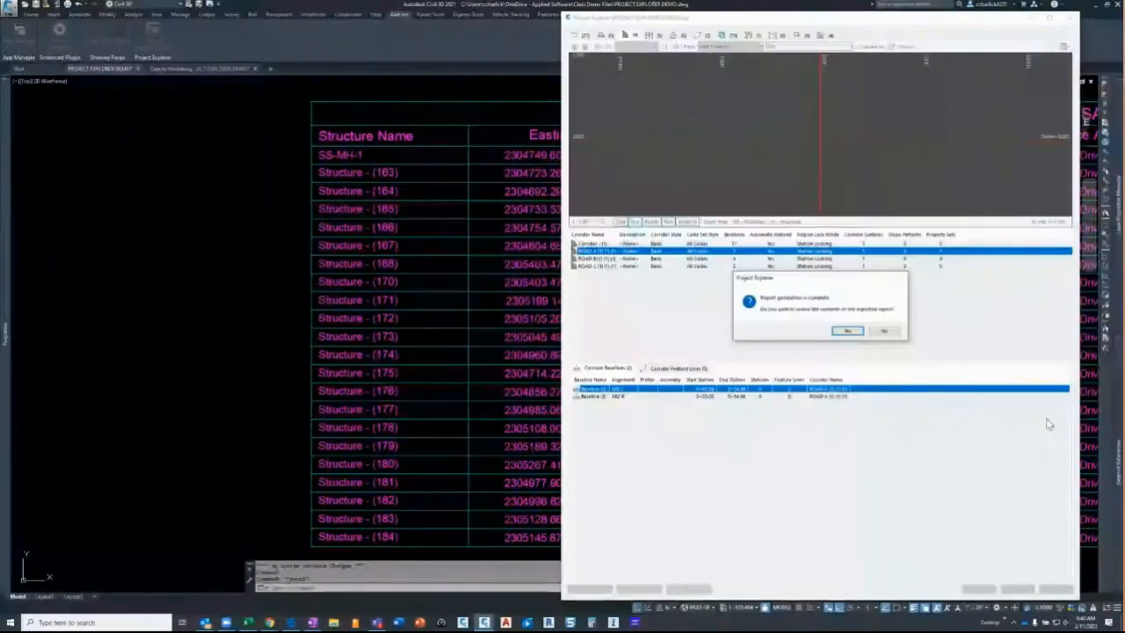
{"action": "left_click", "coordinate": [848, 331]}
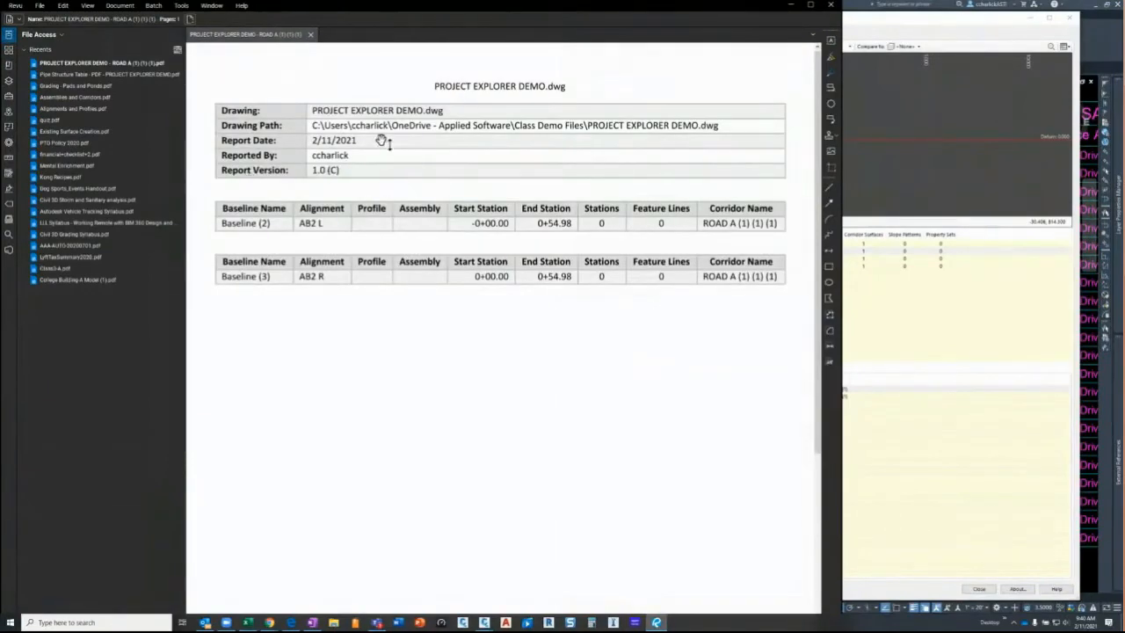
Step: Read through and close the ROAD A report, and look over the drawing's point groups and assemblies
{"action": "scroll", "coordinate": [391, 155], "scroll_direction": "down", "scroll_amount": 5}
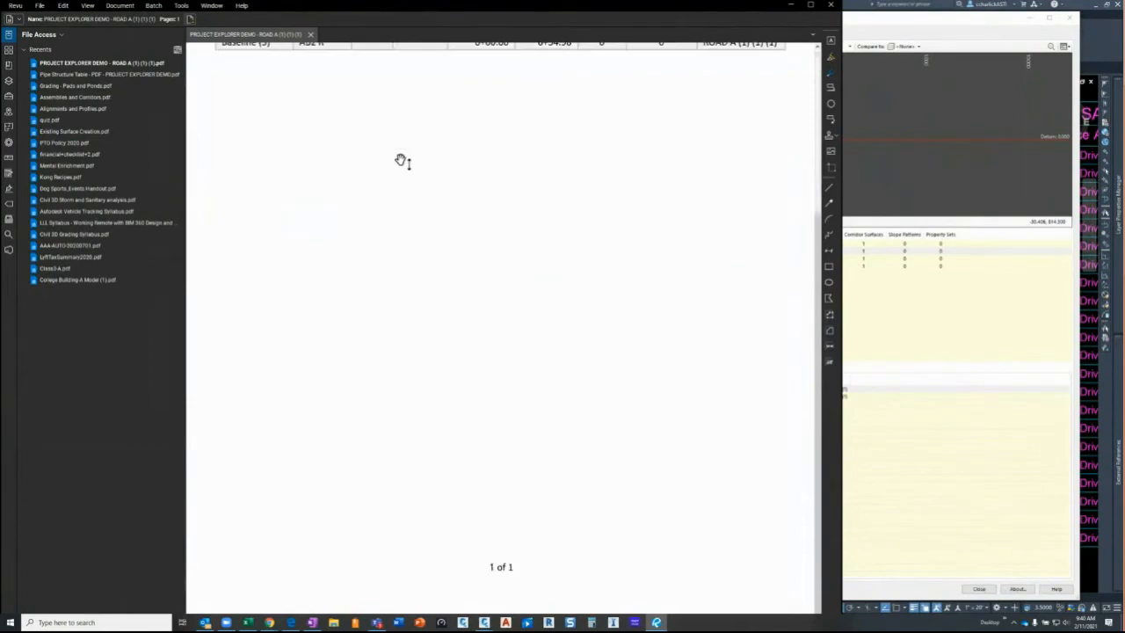
{"action": "scroll", "coordinate": [398, 159], "scroll_direction": "up", "scroll_amount": 5}
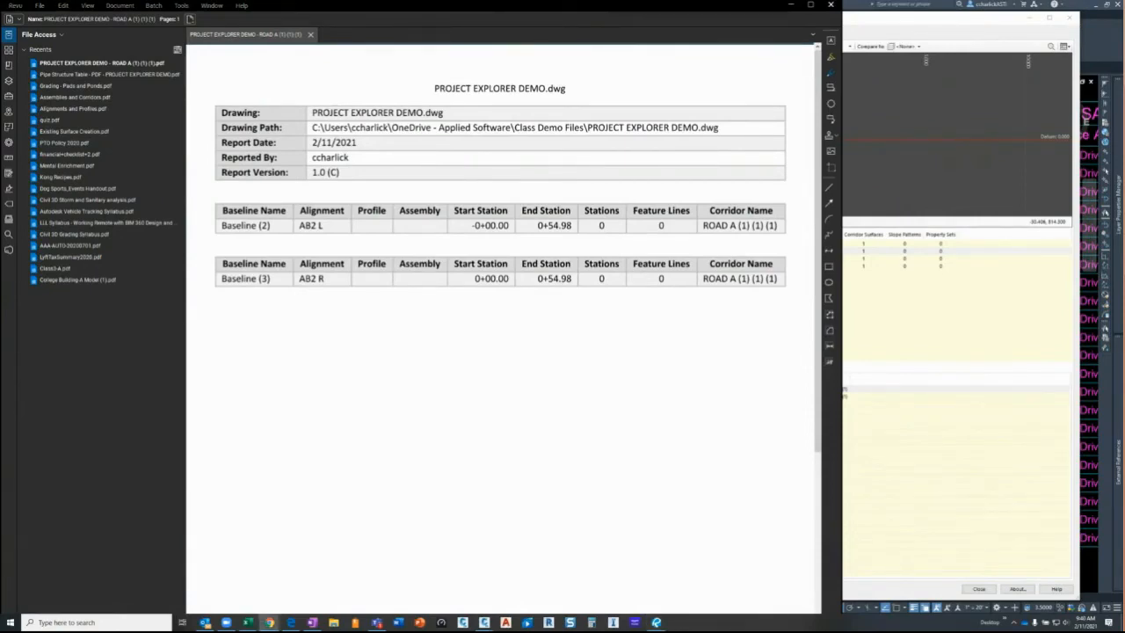
{"action": "left_click", "coordinate": [832, 5]}
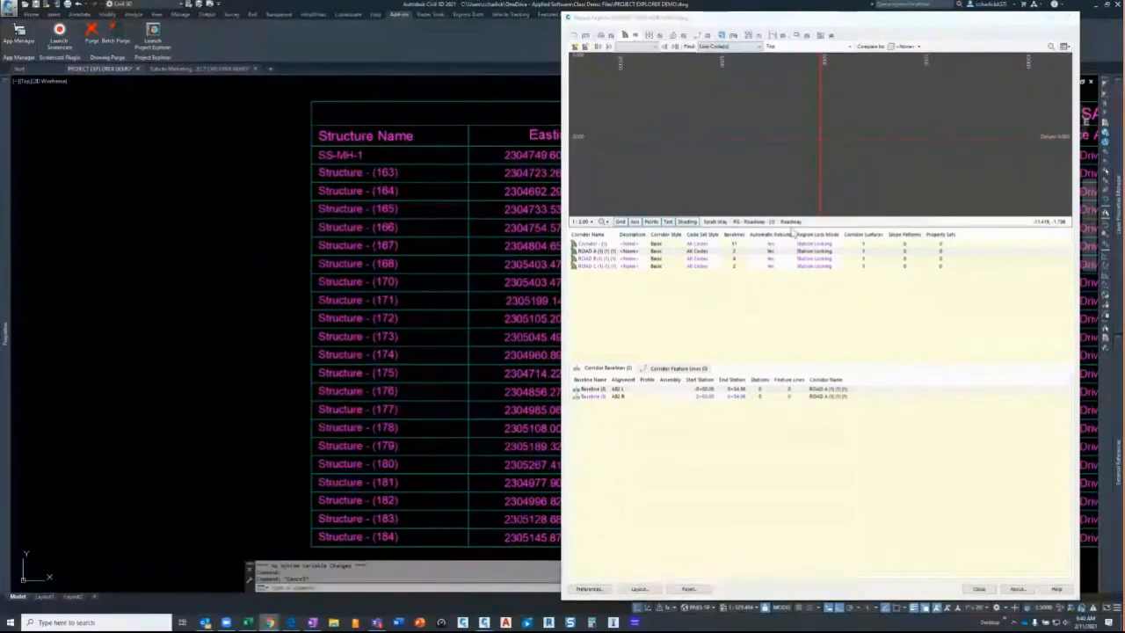
{"action": "left_click", "coordinate": [651, 36]}
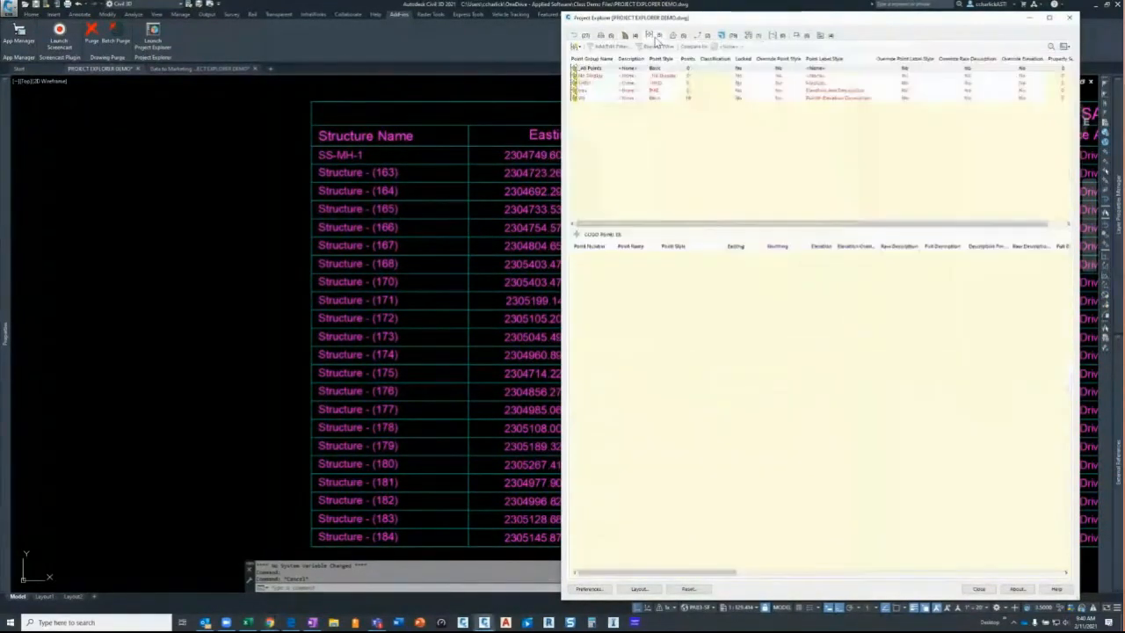
{"action": "left_click", "coordinate": [611, 37]}
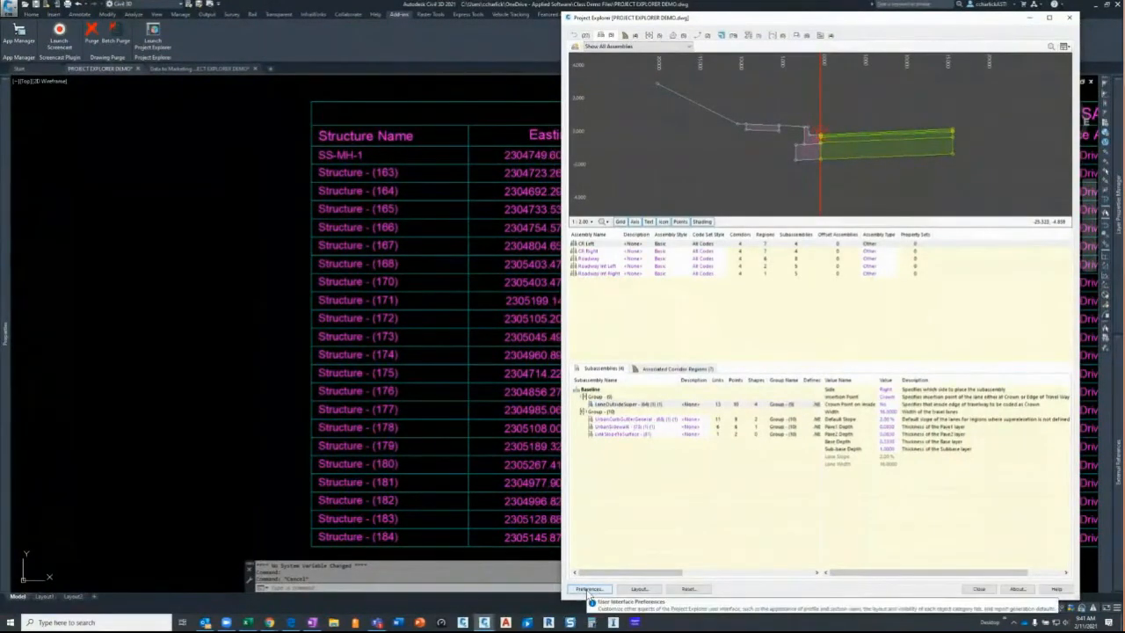
Step: Set the font color for editable values to green in the Project Explorer preferences
{"action": "left_click", "coordinate": [587, 589]}
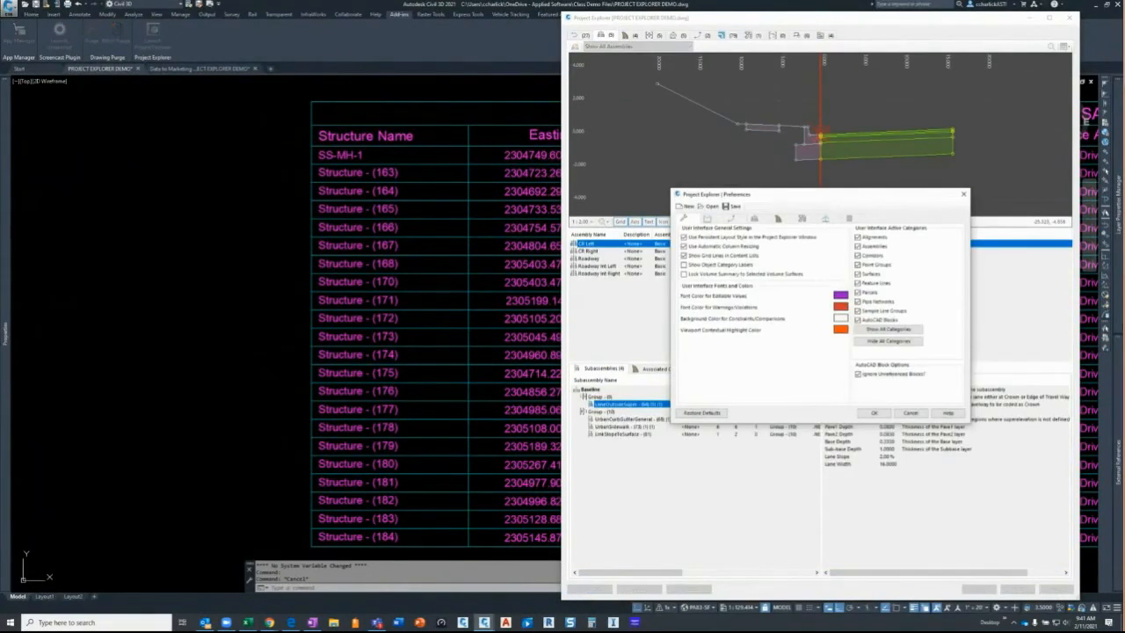
{"action": "left_click", "coordinate": [605, 591]}
{"action": "left_click_drag", "start_coordinate": [822, 200], "coordinate": [370, 166]}
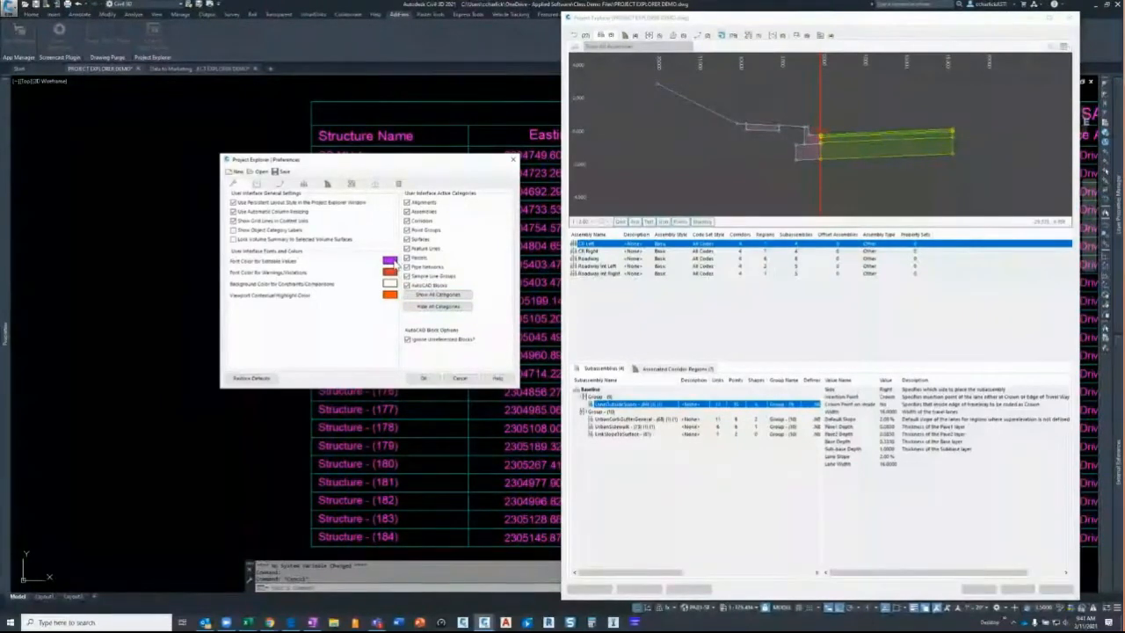
{"action": "left_click", "coordinate": [391, 261]}
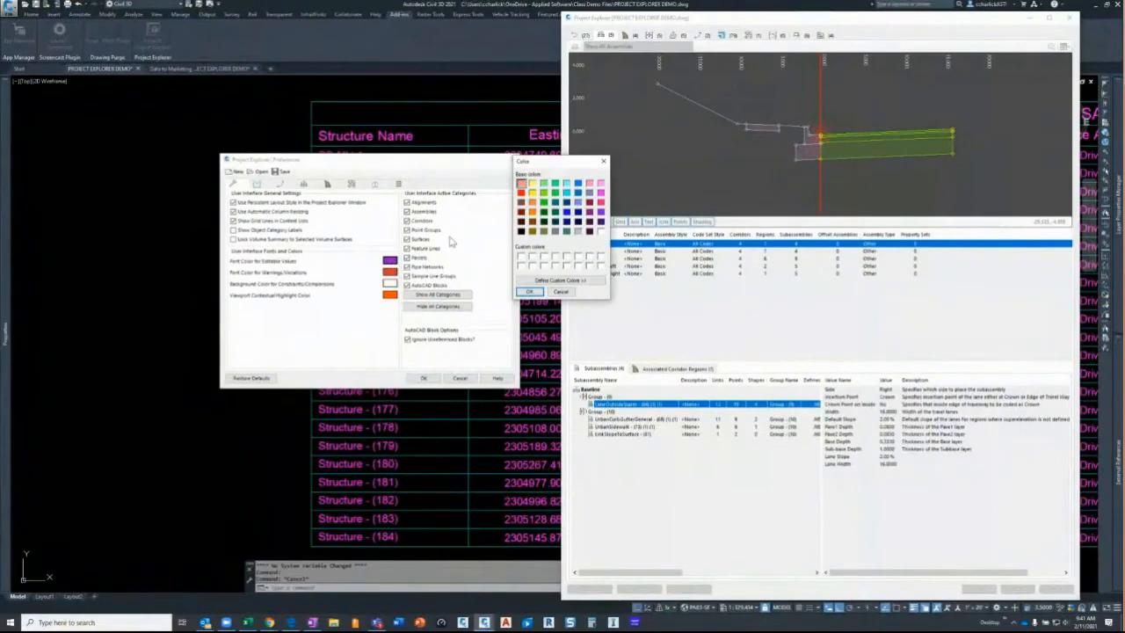
{"action": "left_click", "coordinate": [545, 205]}
{"action": "left_click", "coordinate": [533, 292]}
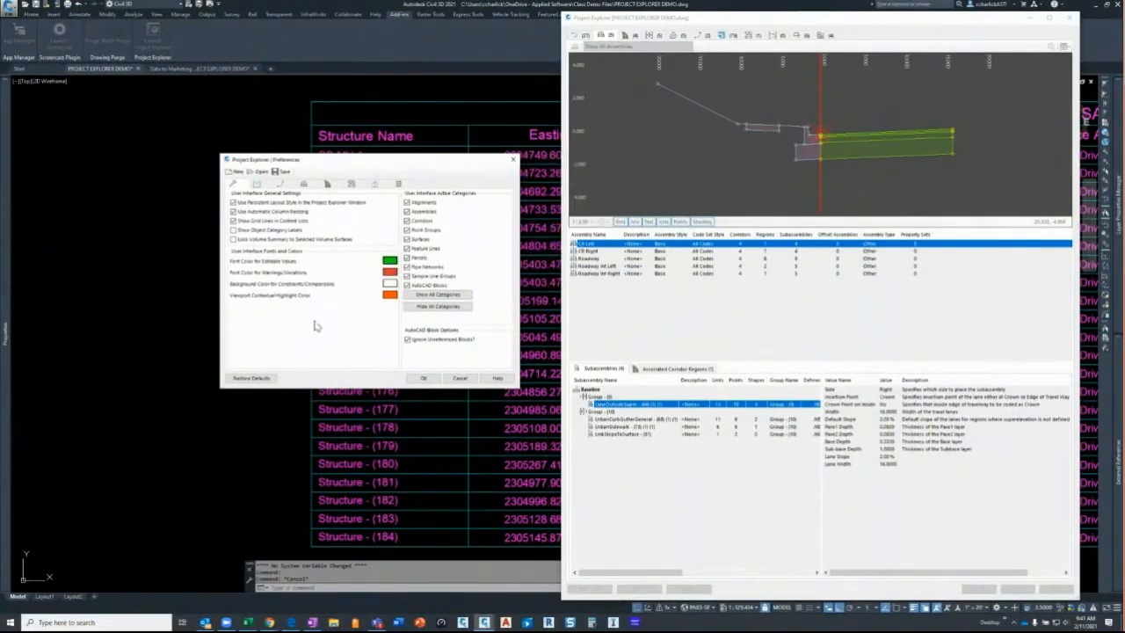
Step: Review the profile, feature line, assembly, corridor and pipe network view preferences
{"action": "left_click", "coordinate": [256, 184]}
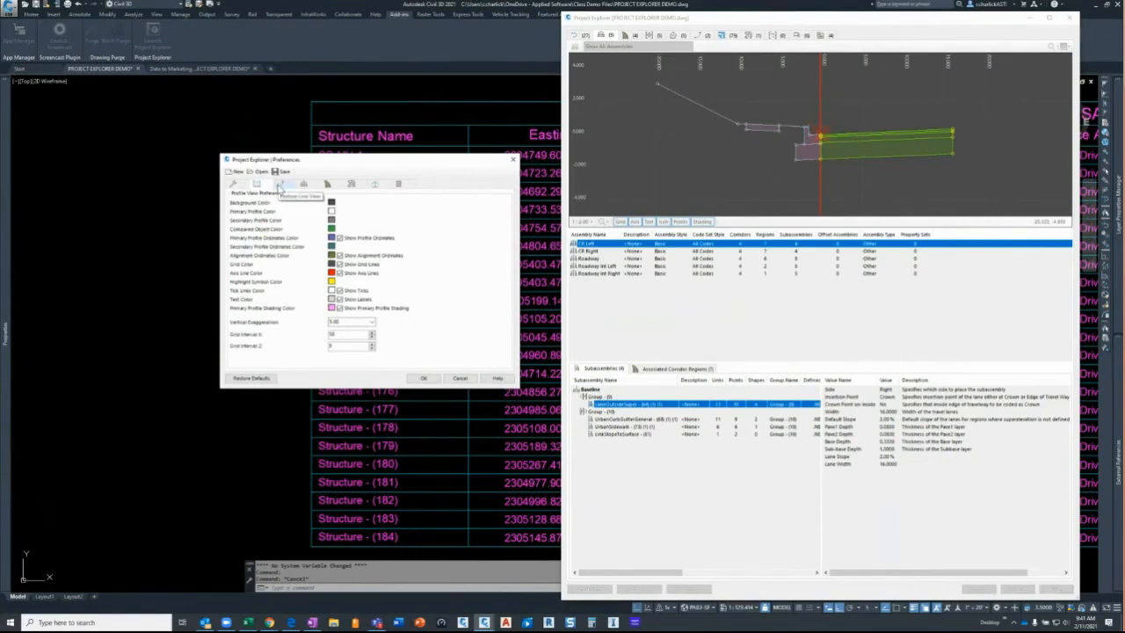
{"action": "left_click", "coordinate": [280, 186]}
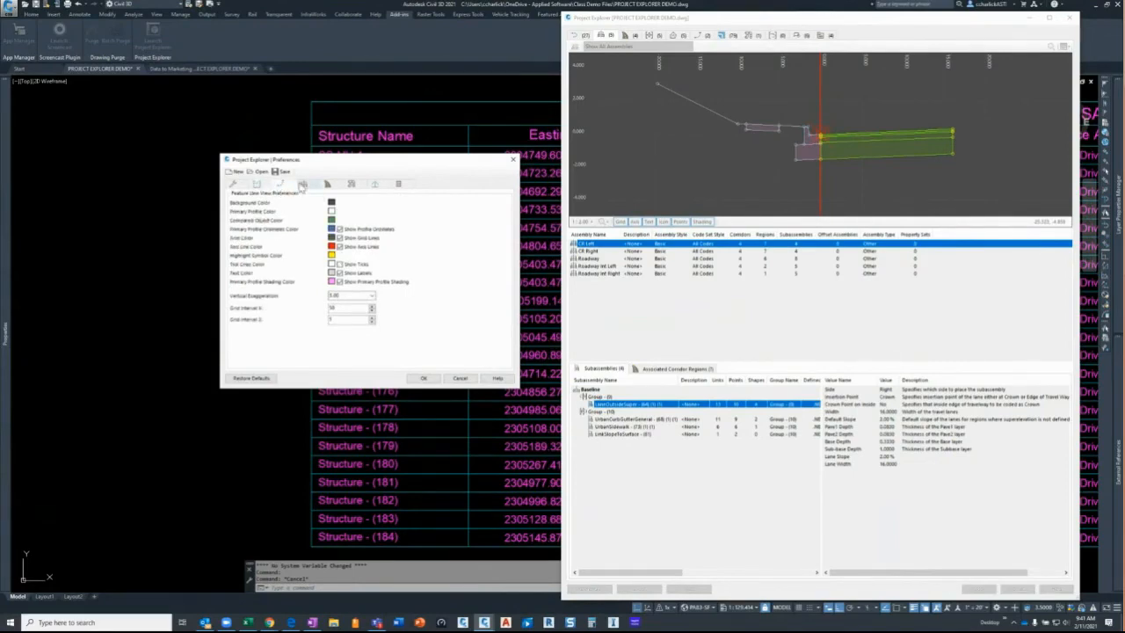
{"action": "left_click", "coordinate": [303, 186]}
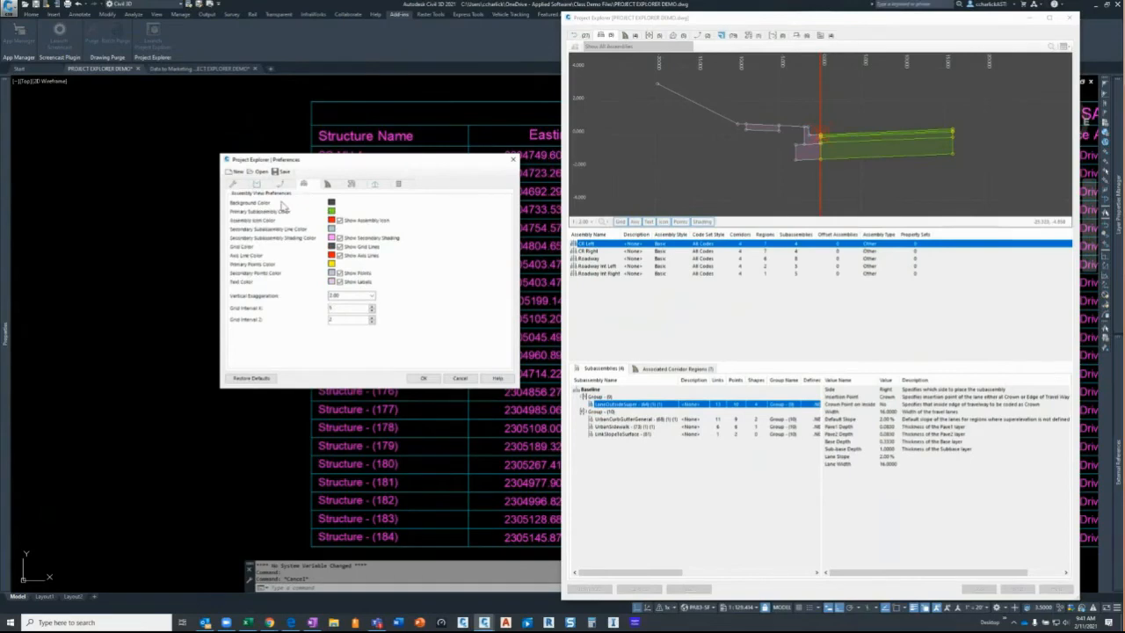
{"action": "left_click", "coordinate": [328, 185]}
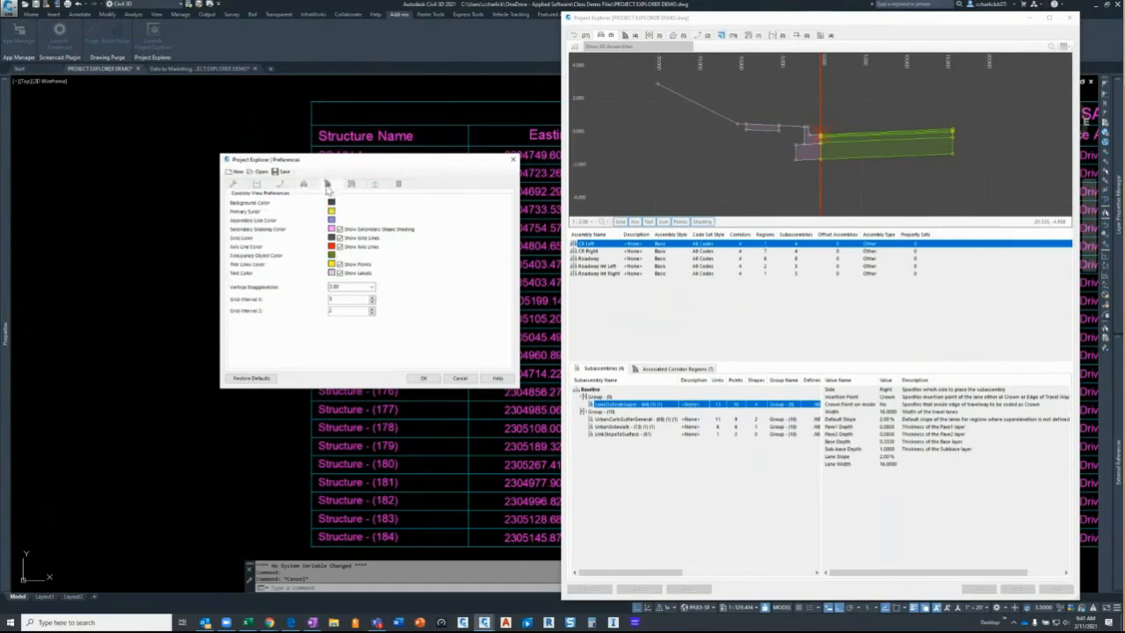
{"action": "left_click", "coordinate": [352, 184]}
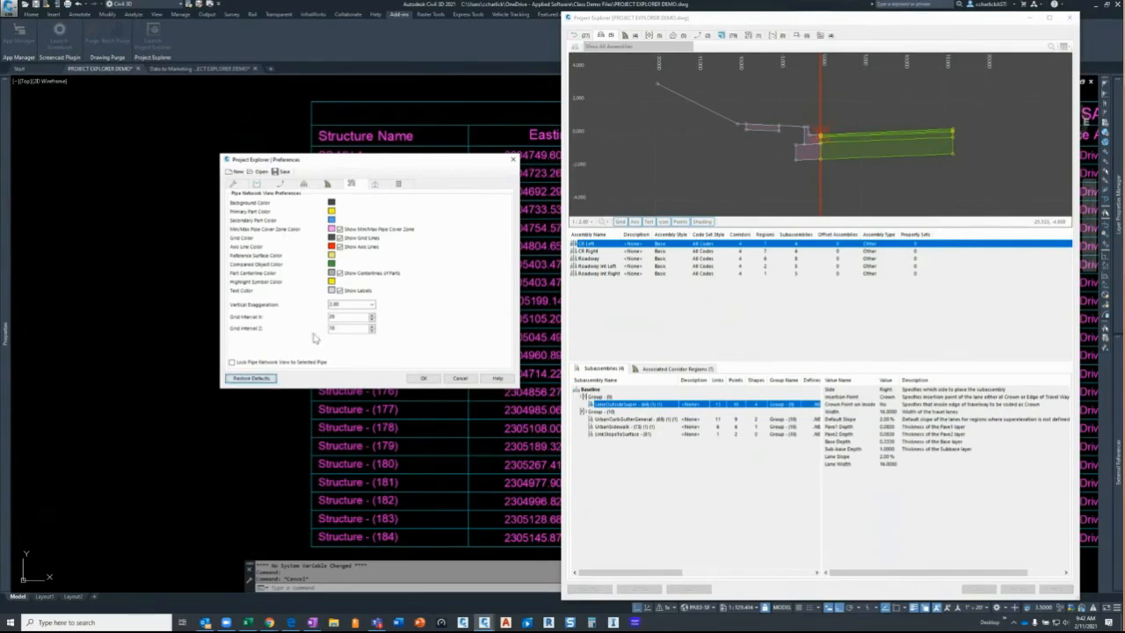
Step: Restore the default user interface preferences and accept them
{"action": "left_click", "coordinate": [234, 184]}
{"action": "left_click", "coordinate": [250, 378]}
{"action": "left_click", "coordinate": [423, 378]}
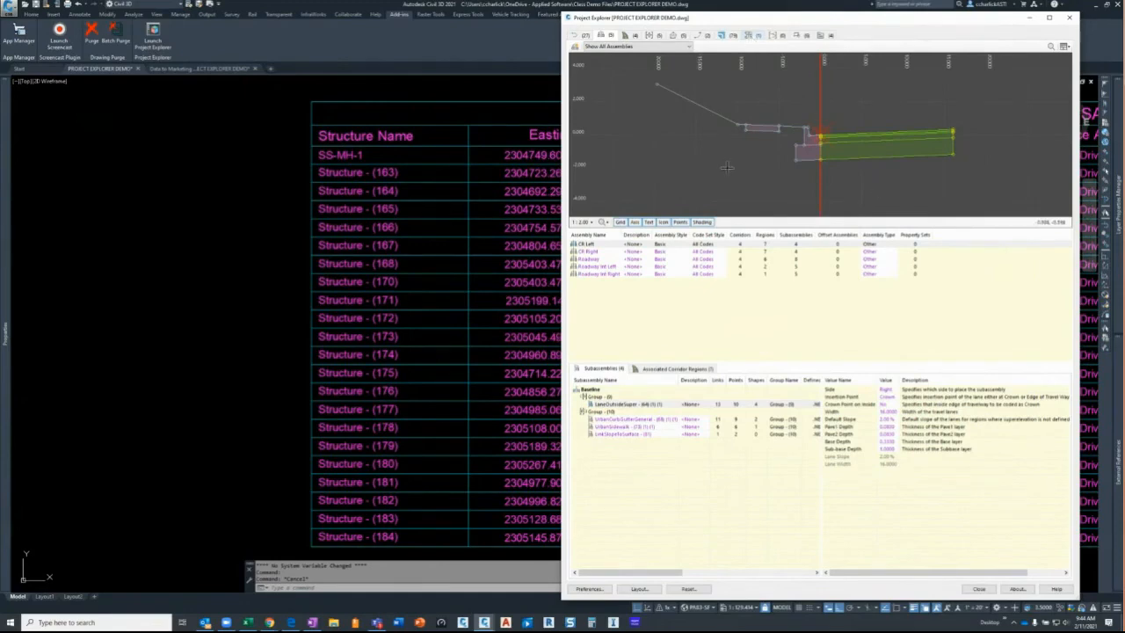
Step: Turn on the object table output for the SANITARY network in the Pipe Structure Table - Model Space object set
{"action": "left_click", "coordinate": [822, 37]}
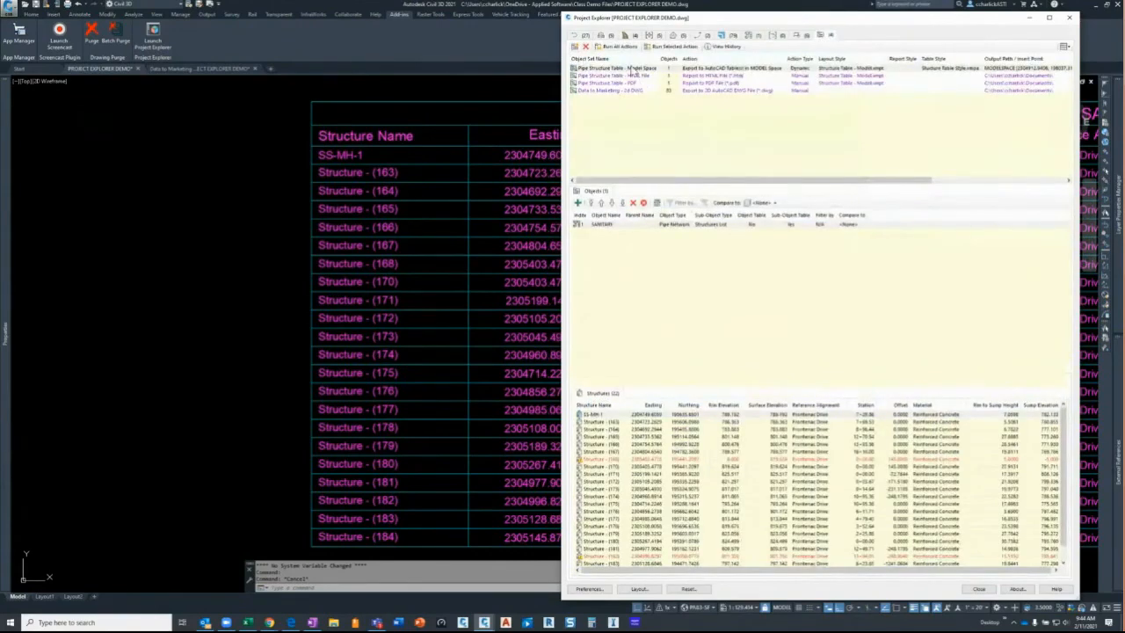
{"action": "left_click", "coordinate": [623, 69]}
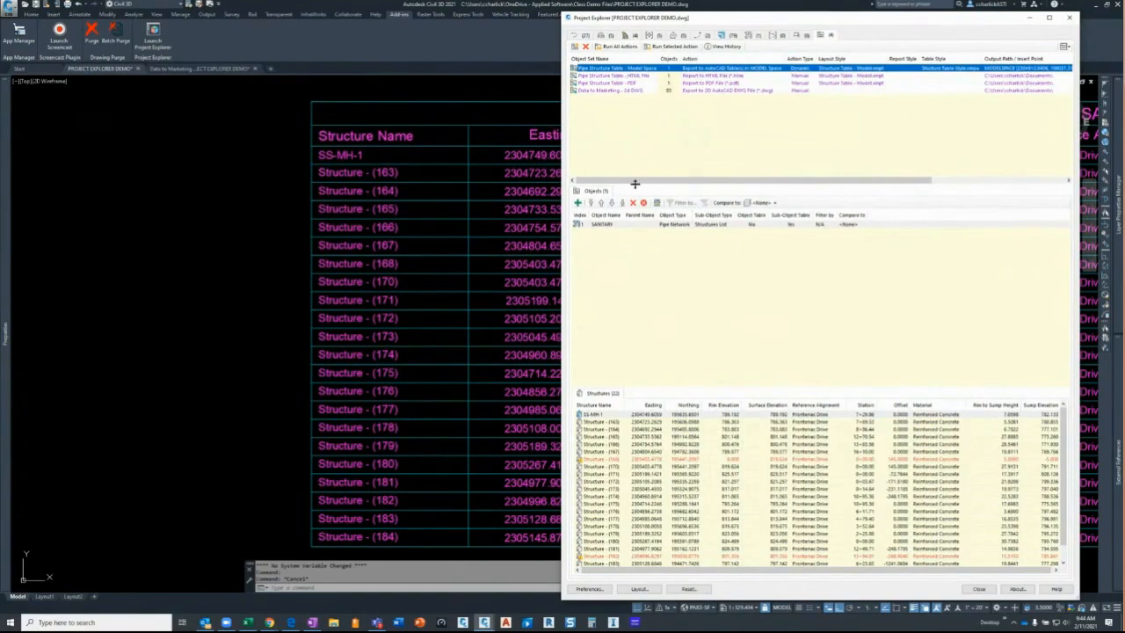
{"action": "left_click", "coordinate": [754, 226]}
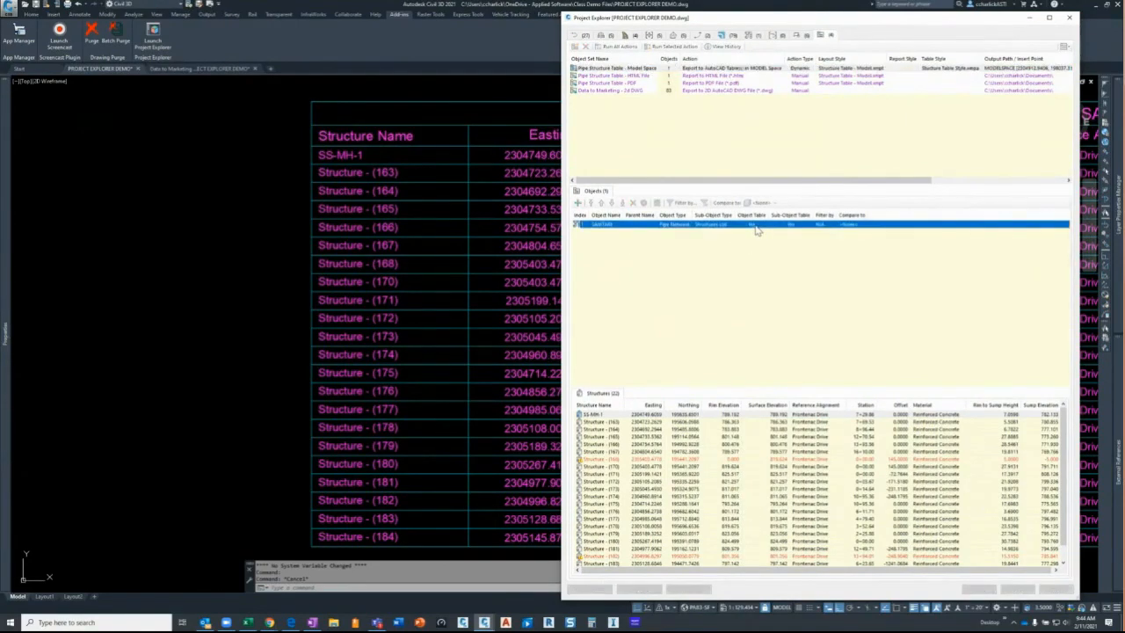
{"action": "double_click", "coordinate": [756, 228]}
{"action": "left_click", "coordinate": [728, 265]}
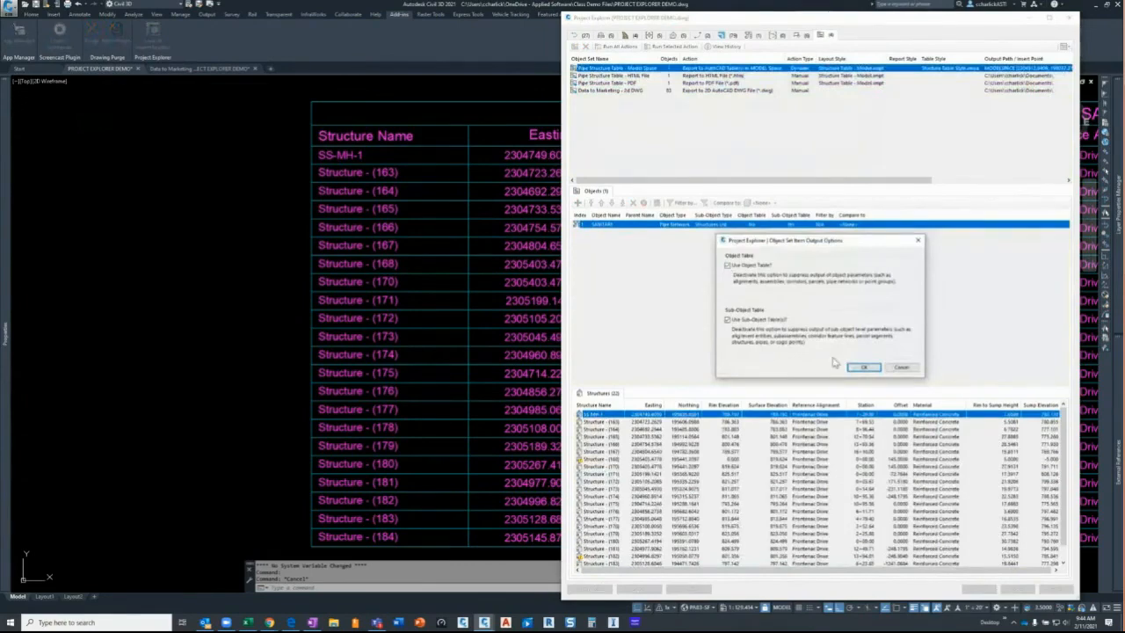
{"action": "left_click", "coordinate": [864, 368]}
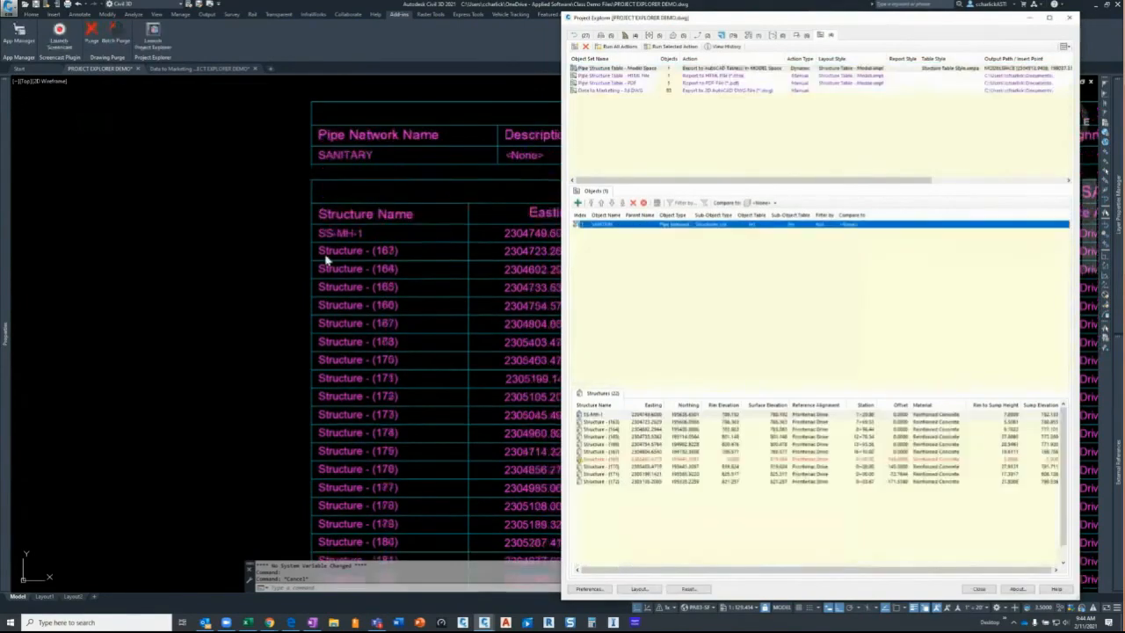
{"action": "scroll", "coordinate": [294, 281], "scroll_direction": "down", "scroll_amount": 3}
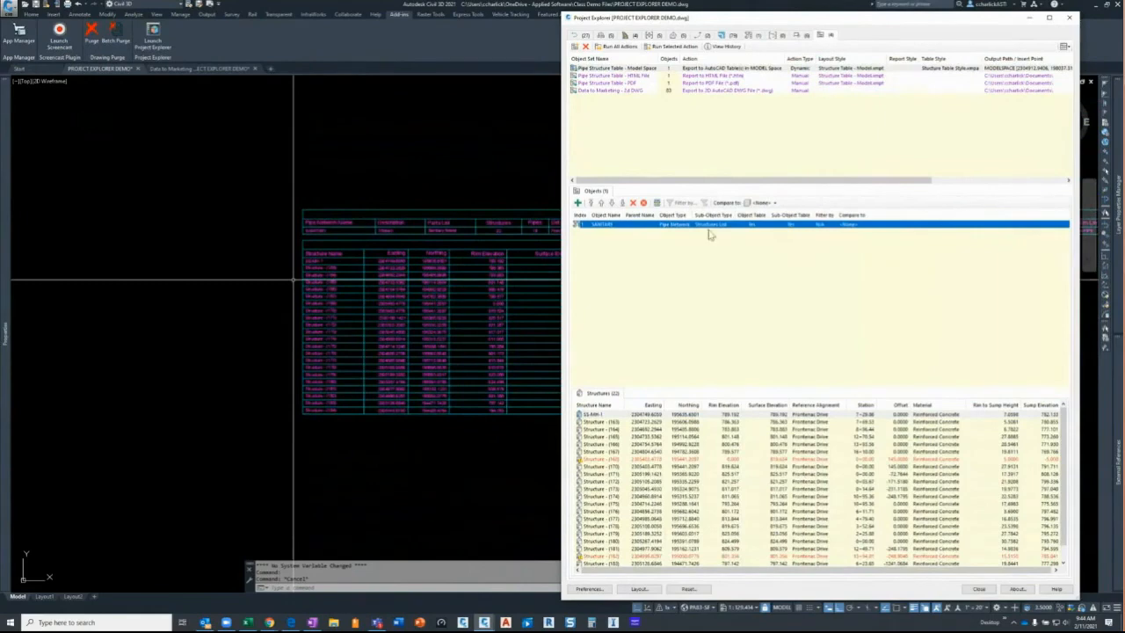
Step: Turn the object table output back off for the SANITARY network, keeping its sub-object table output
{"action": "left_click", "coordinate": [757, 227]}
{"action": "left_click", "coordinate": [758, 228]}
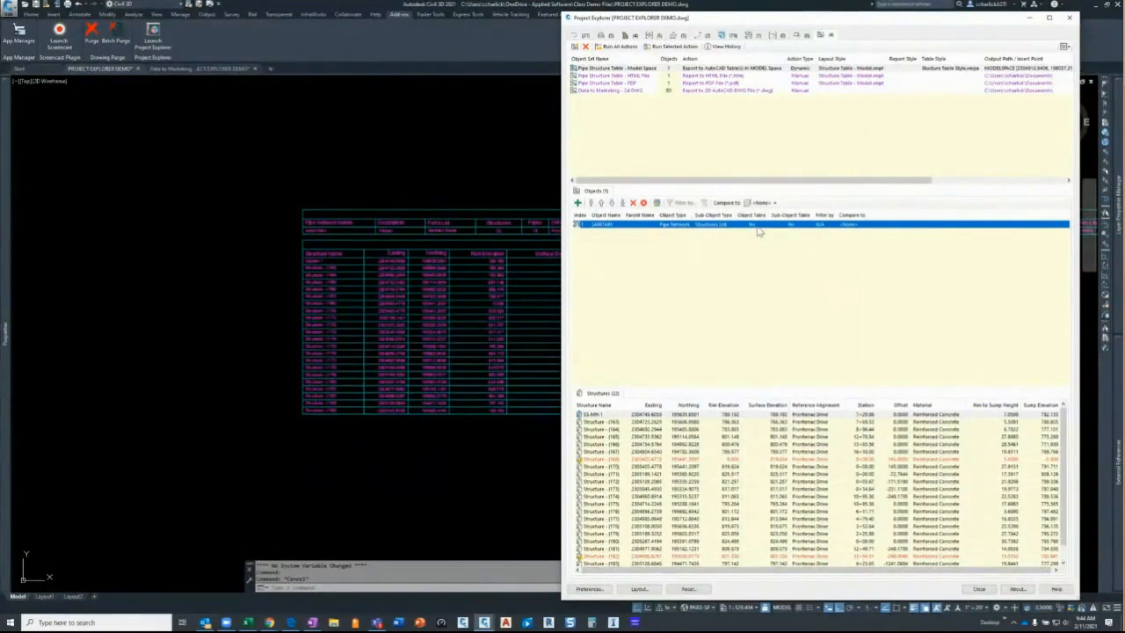
{"action": "double_click", "coordinate": [757, 227]}
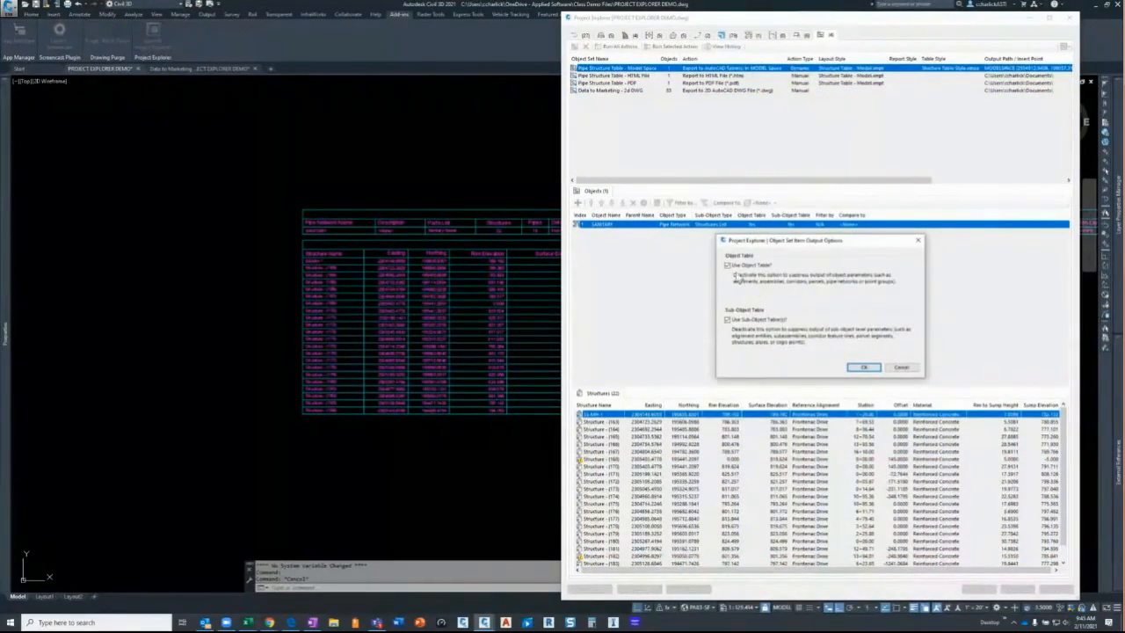
{"action": "key", "text": "Return"}
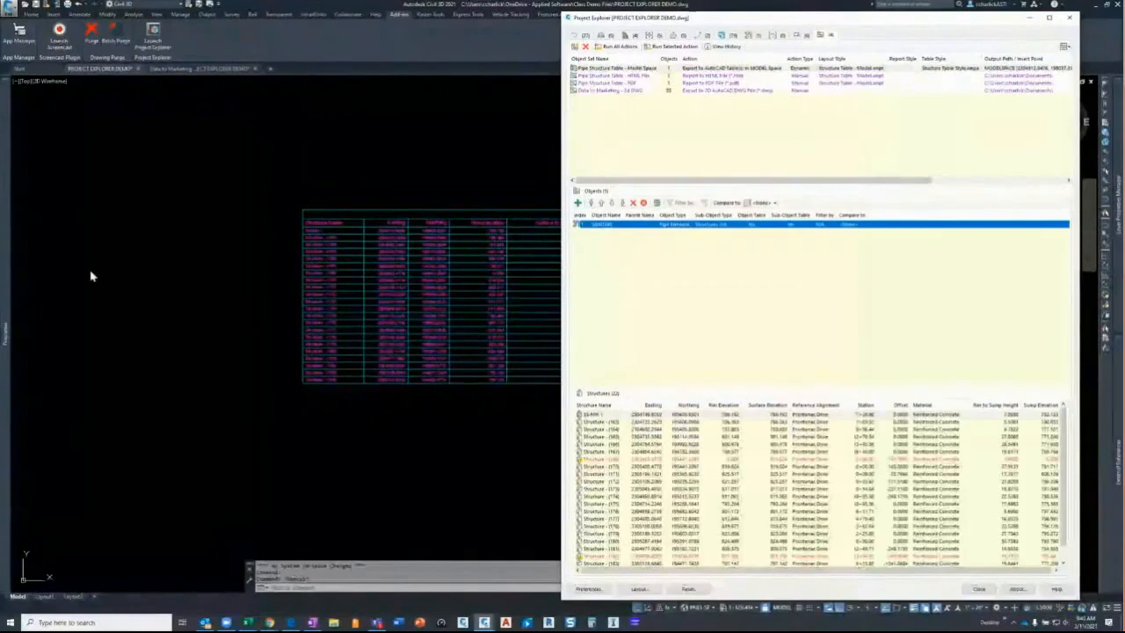